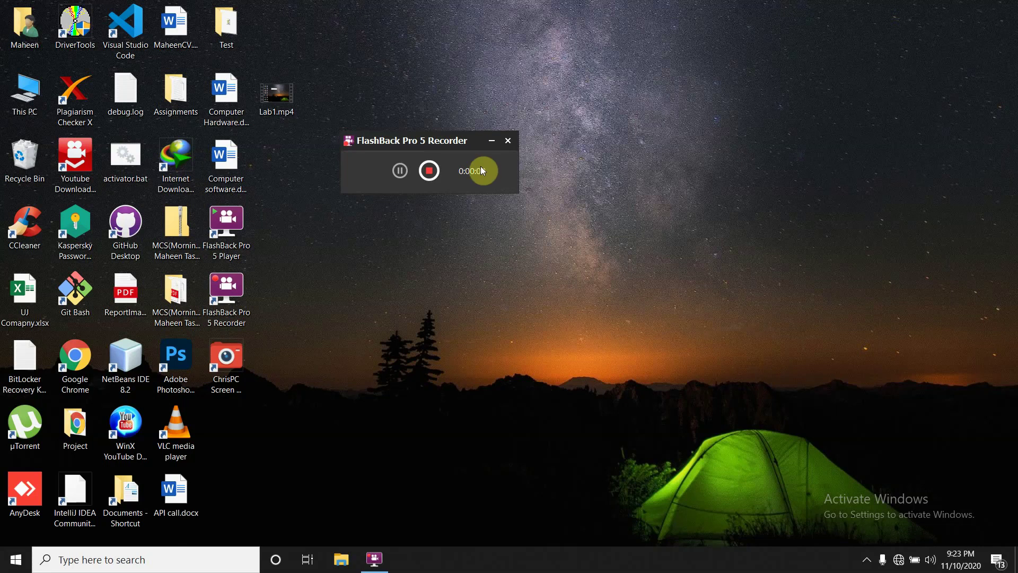
Minimize the FlashBack recorder and bring up the Windows search panel
click(492, 142)
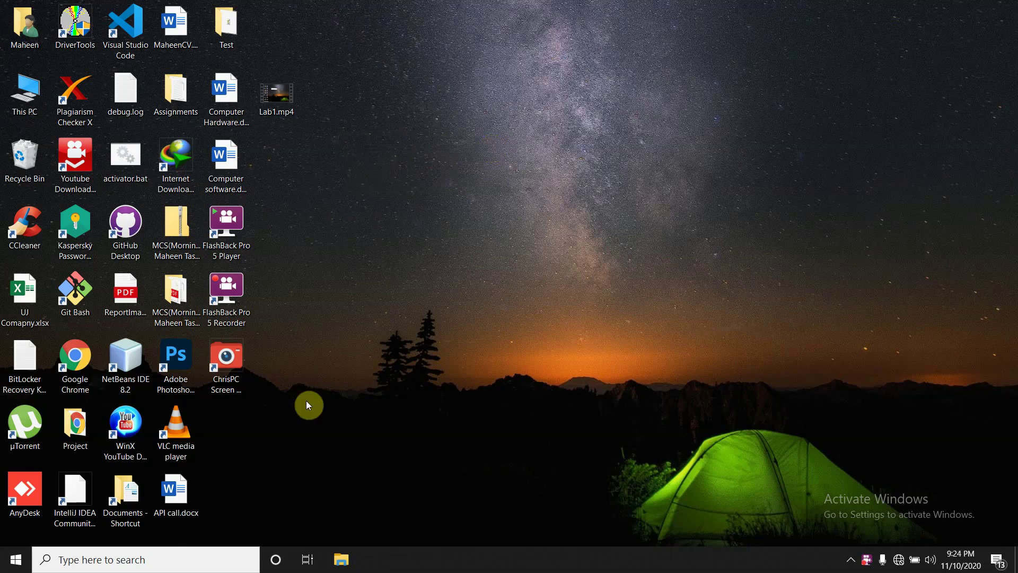
click(222, 566)
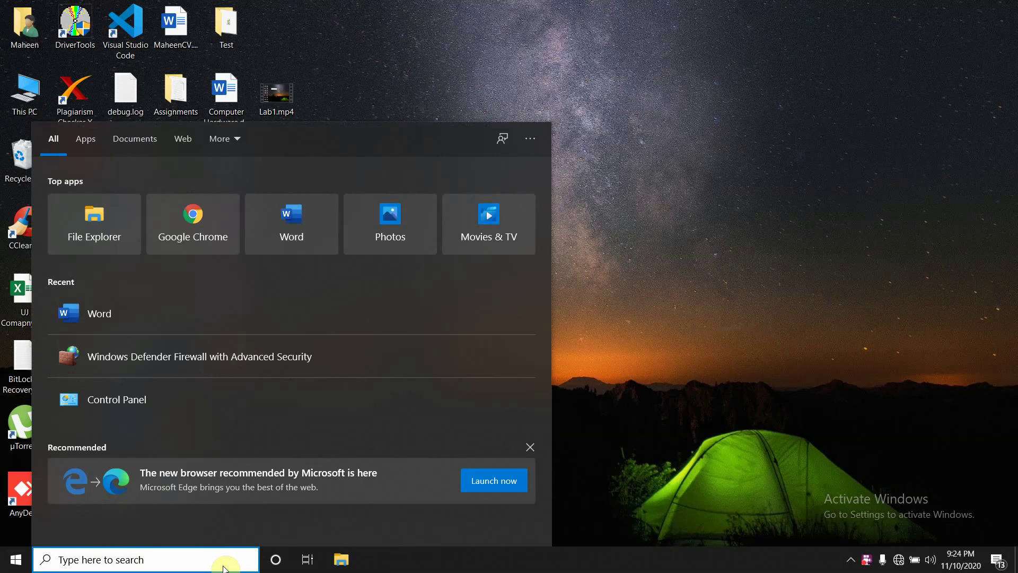
Launch Word by searching 'word' and create a new blank document
text(word)
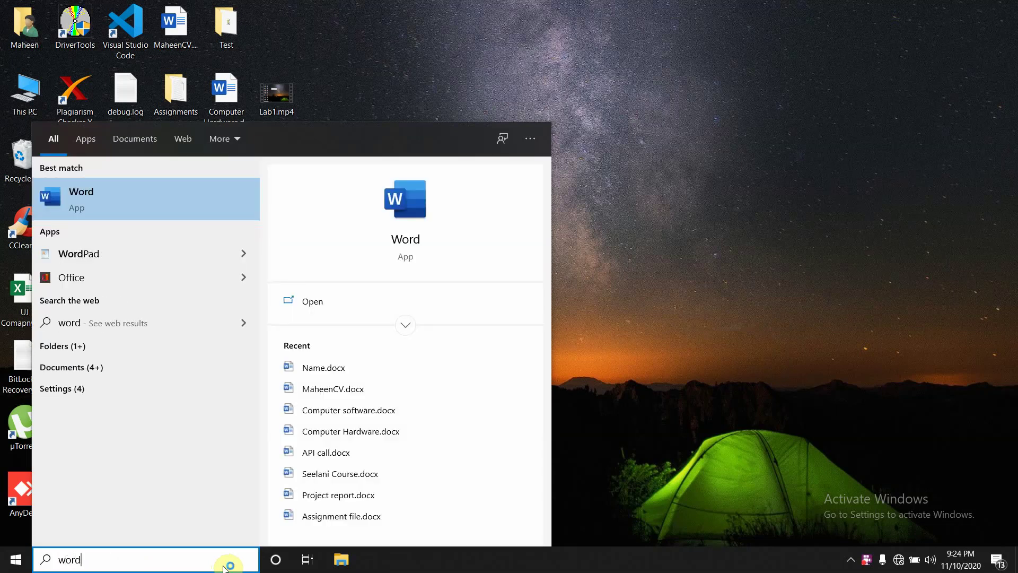
key(Return)
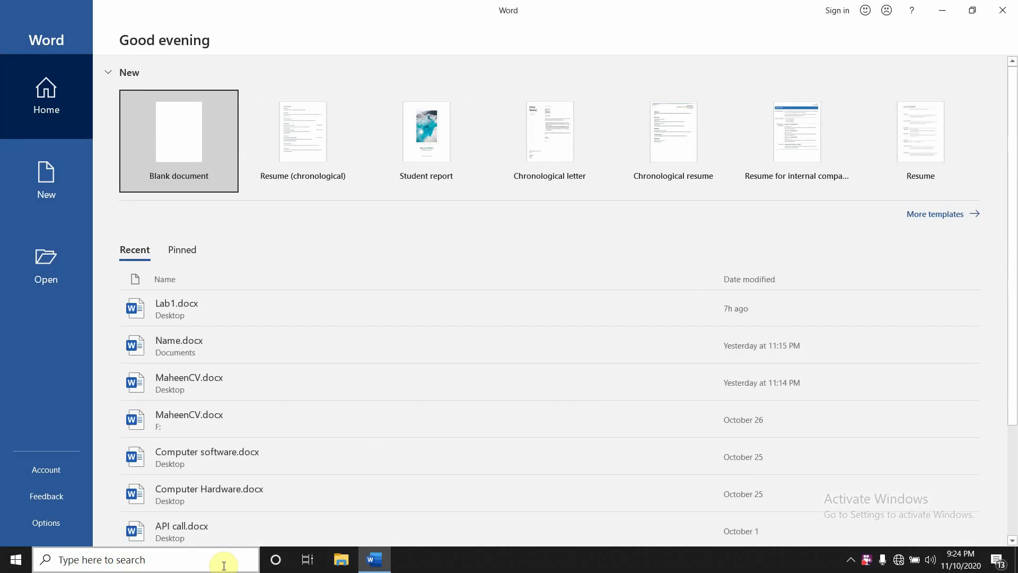
key(Return)
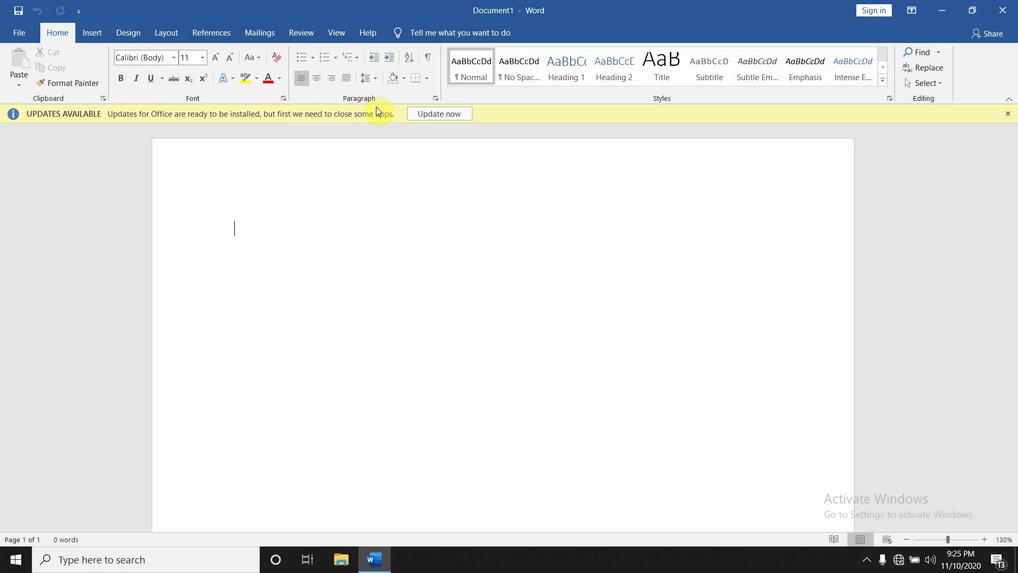
Generate five default sample paragraphs by entering =rand()
text(=)
text(rand)
text(())
key(Return)
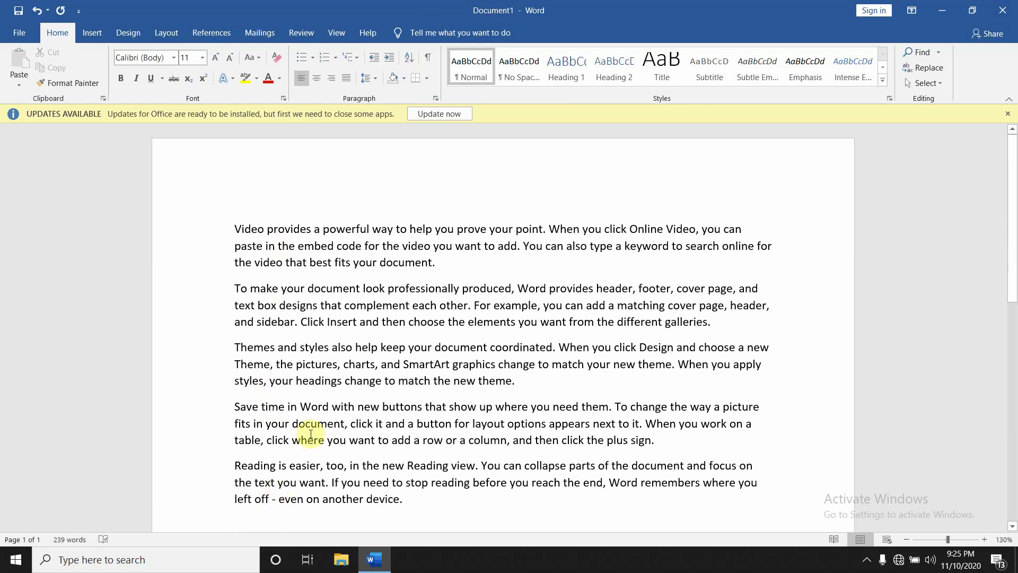
Add one sample sentence below the paragraphs with =rand(1,1)
scroll(311, 434, down, 2)
scroll(311, 434, down, 2)
text(=)
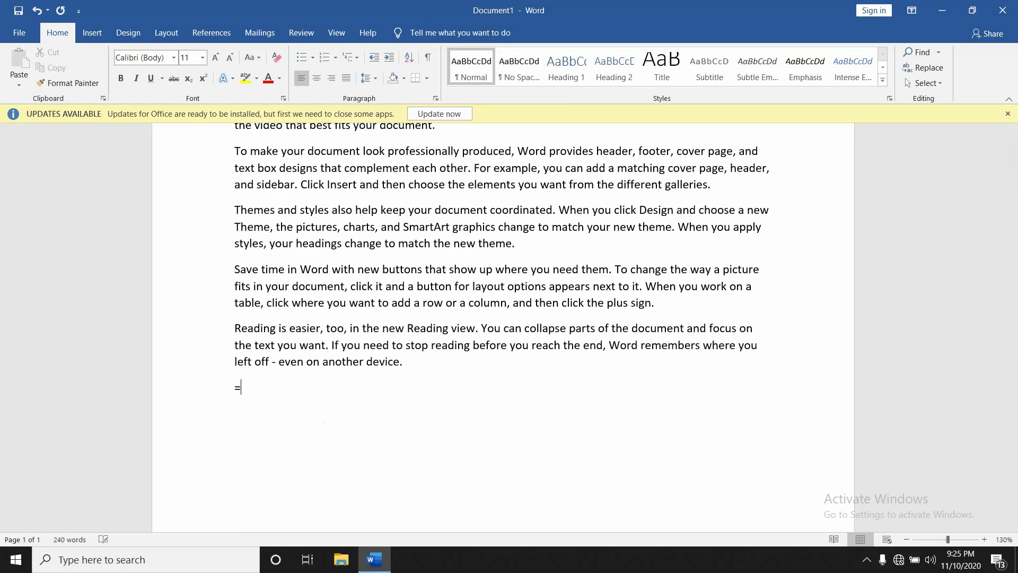
text(rand)
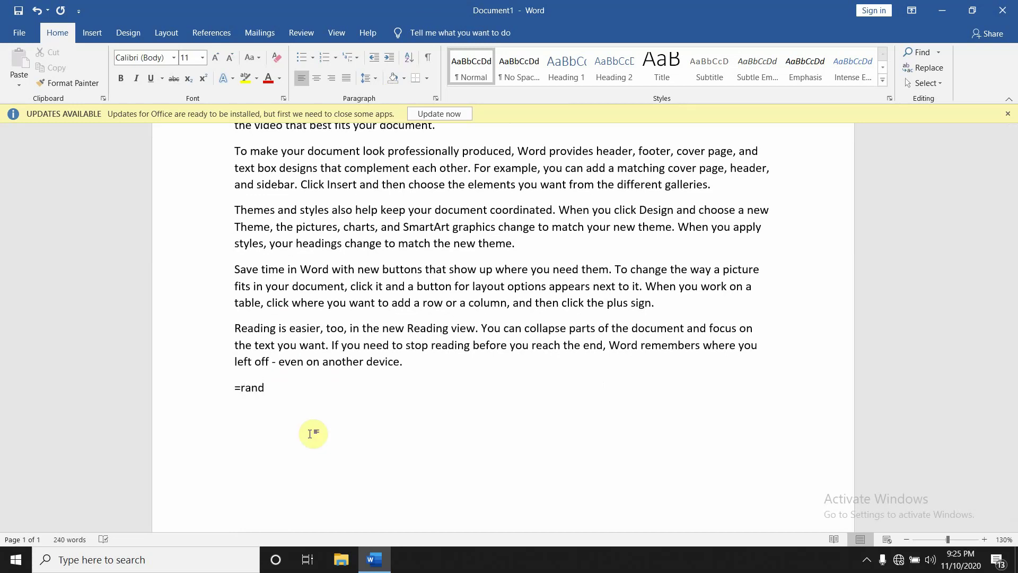
text(())
key(Left)
text(1)
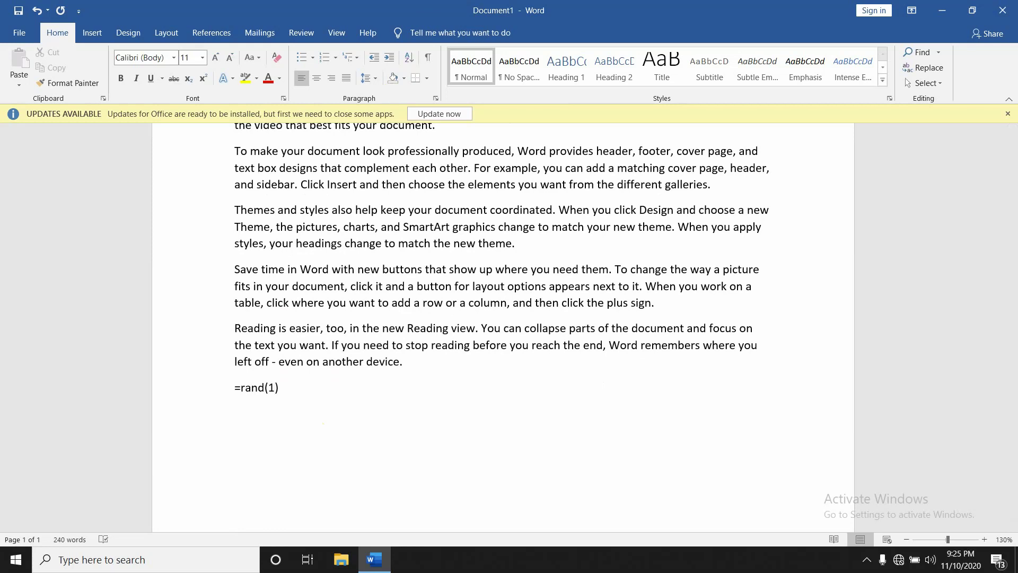
text(,1)
key(Return)
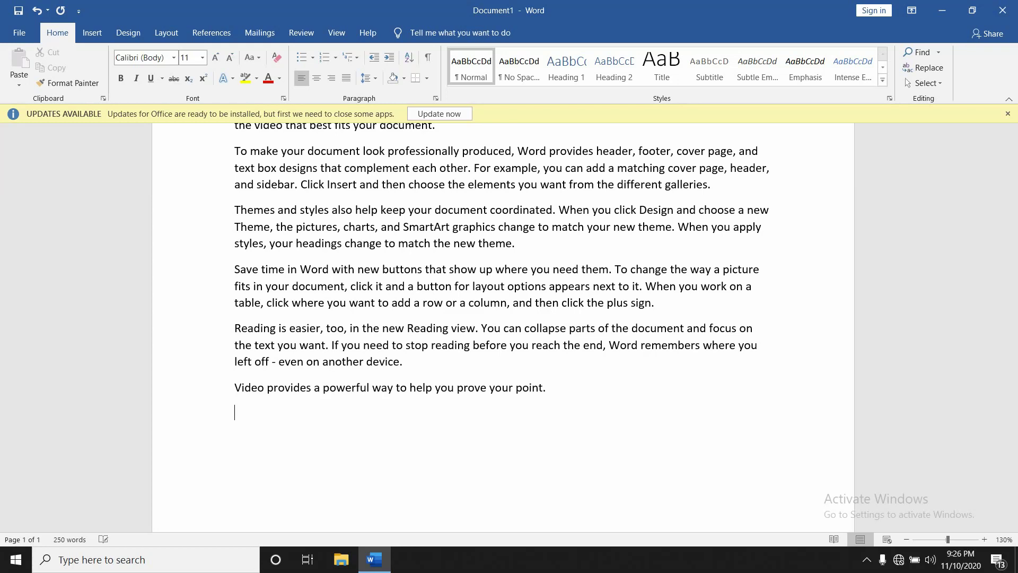
On a new line, enter =rand(2,3) for two three-sentence paragraphs
click(235, 385)
drag(235, 386, 558, 395)
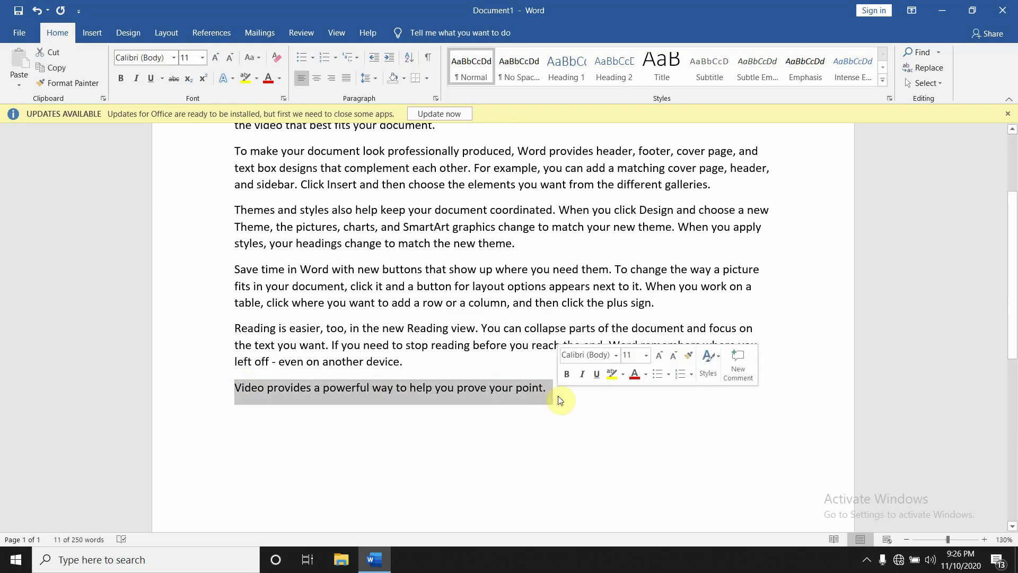
click(558, 395)
key(Return)
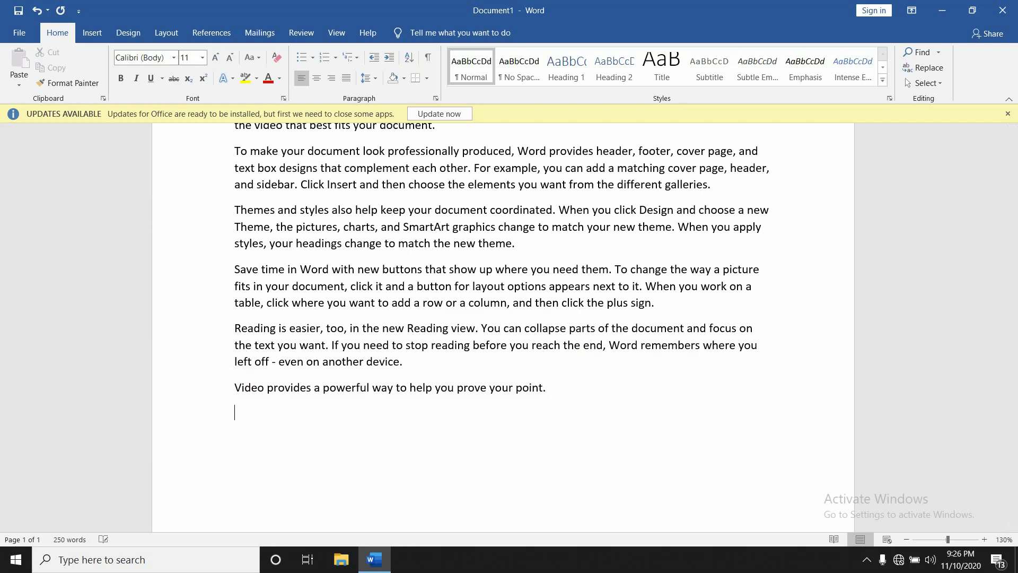
text(=)
text(ran)
text(d)
text(())
text(2)
text(,3)
key(Return)
key(BackSpace)
key(Return)
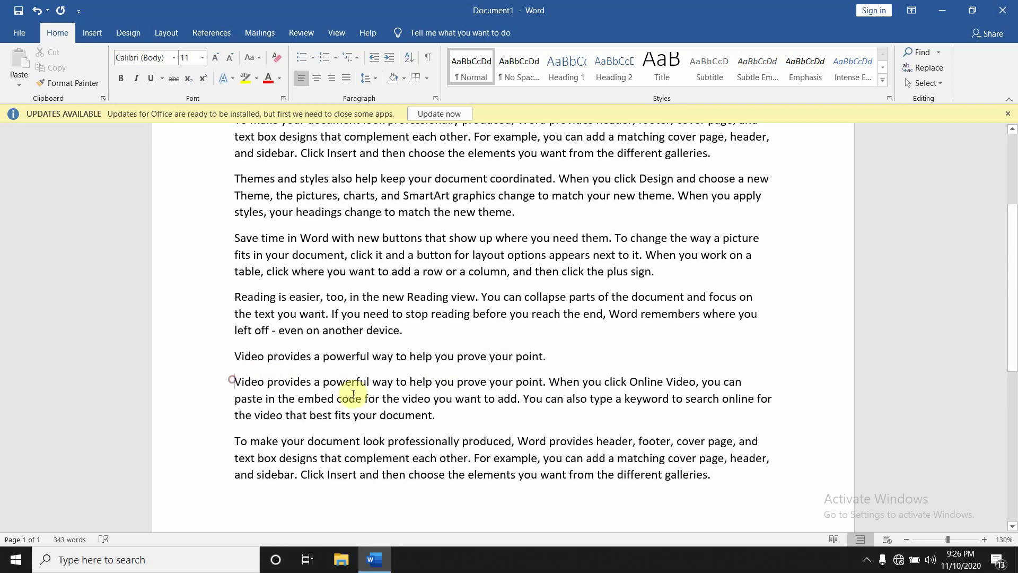
Select and then deselect the new paragraphs and their first sentence
drag(234, 382, 556, 474)
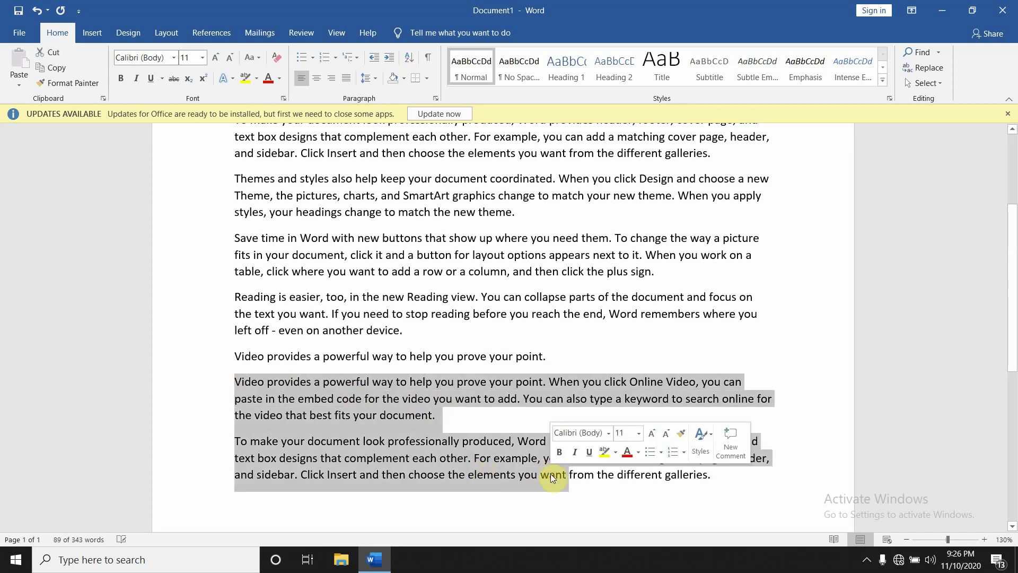
click(428, 382)
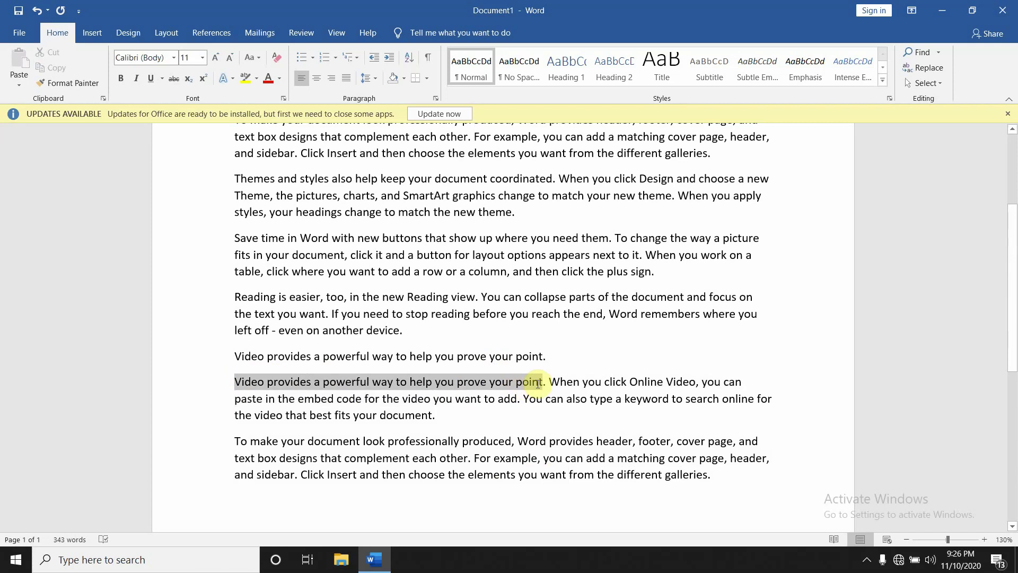
mouse_move(234, 382)
mouse_down()
mouse_move(545, 382)
mouse_move(518, 398)
mouse_move(557, 417)
mouse_up()
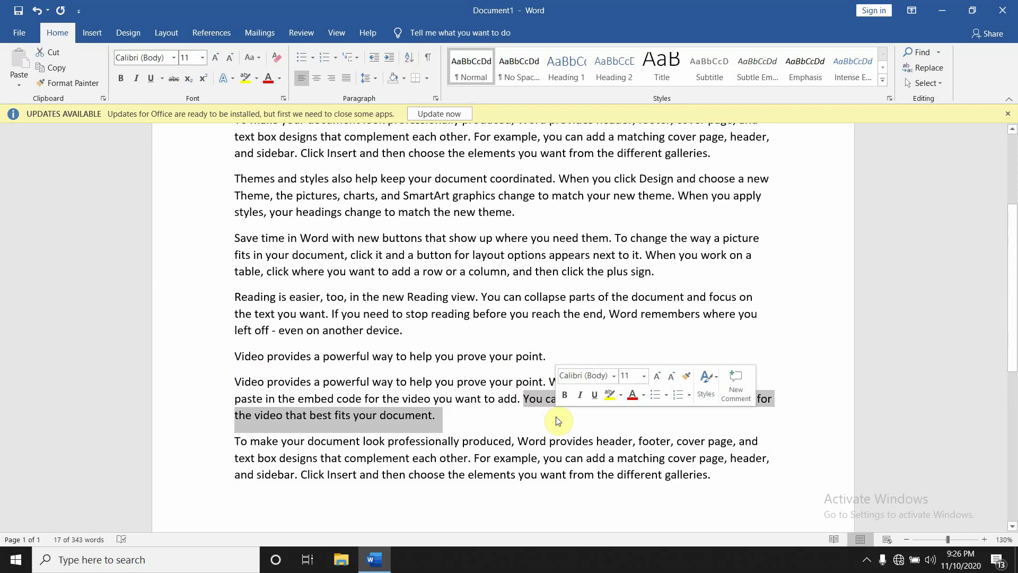
click(557, 417)
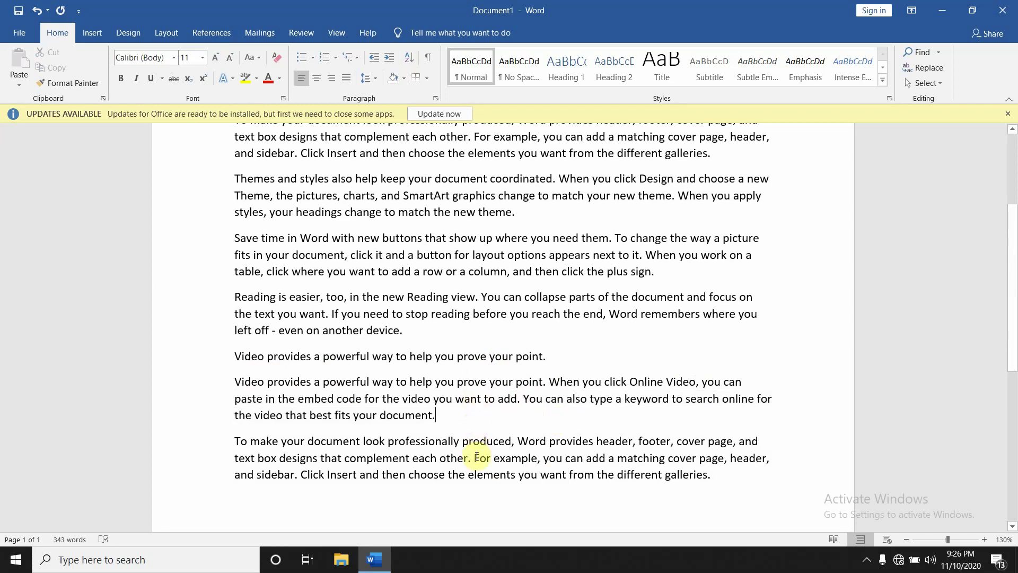
scroll(477, 456, up, 1)
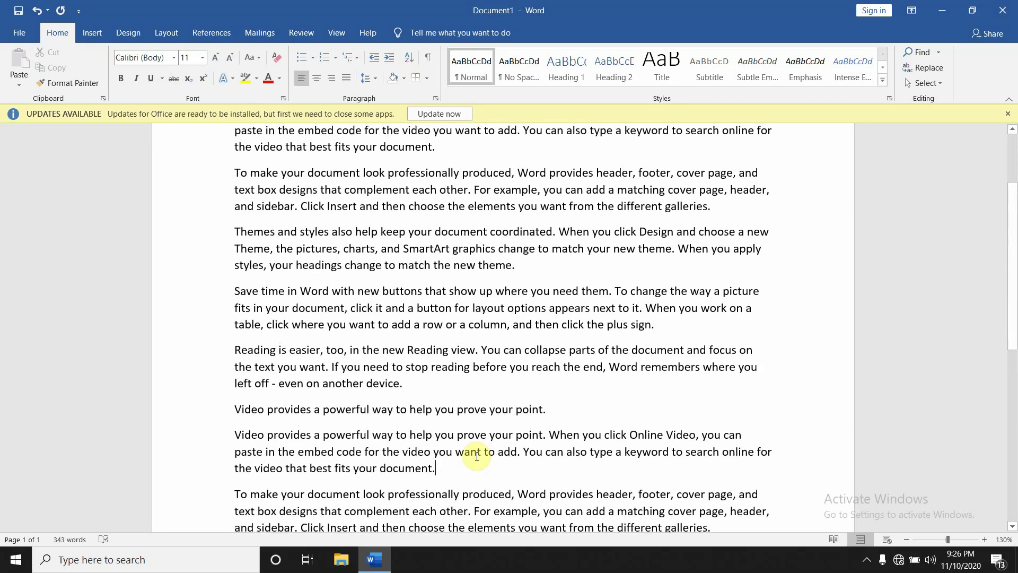
Undo back to the formula and regenerate text with =rand(5,5)
key(ctrl+z)
key(ctrl+z)
key(ctrl+z)
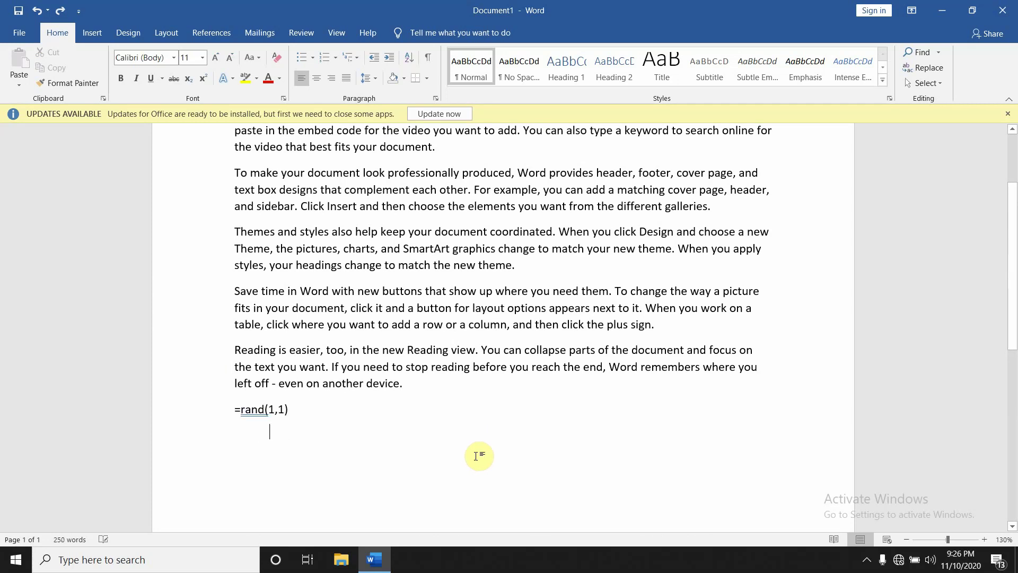
key(ctrl+z)
key(ctrl+z)
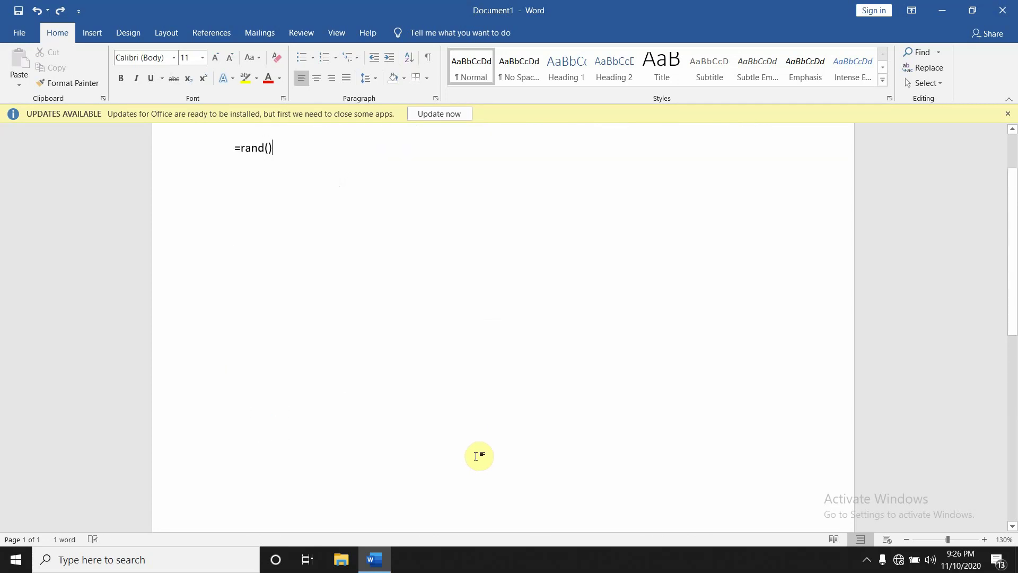
text(1)
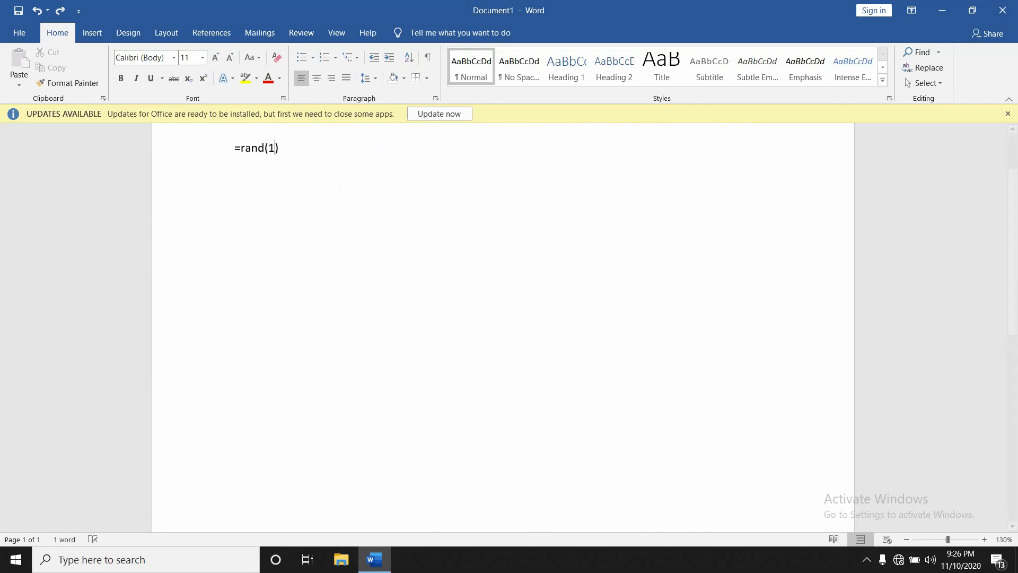
text(0,5)
key(BackSpace)
key(BackSpace)
text(5)
click(289, 147)
key(Return)
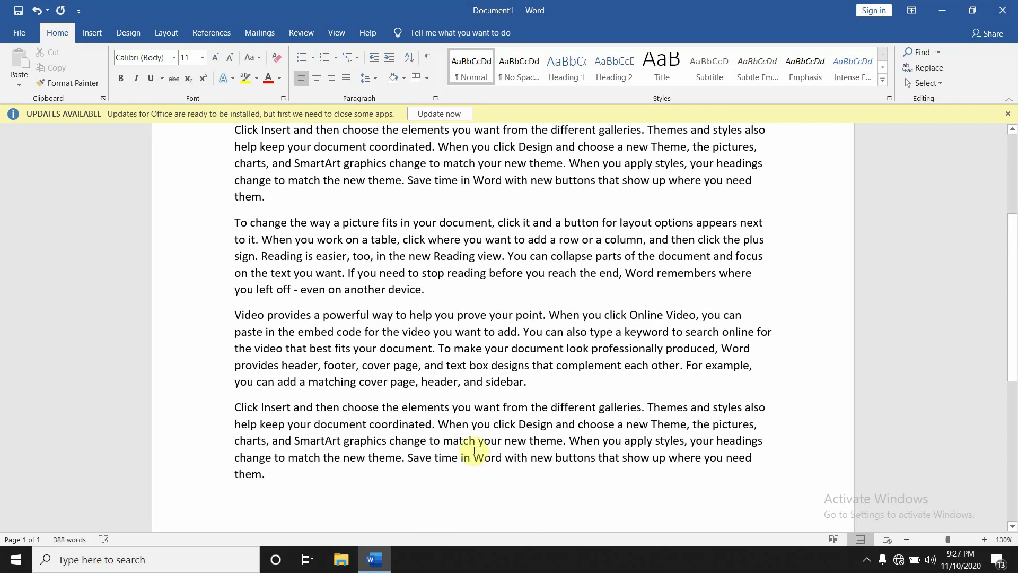
scroll(477, 318, up, 3)
scroll(467, 318, up, 2)
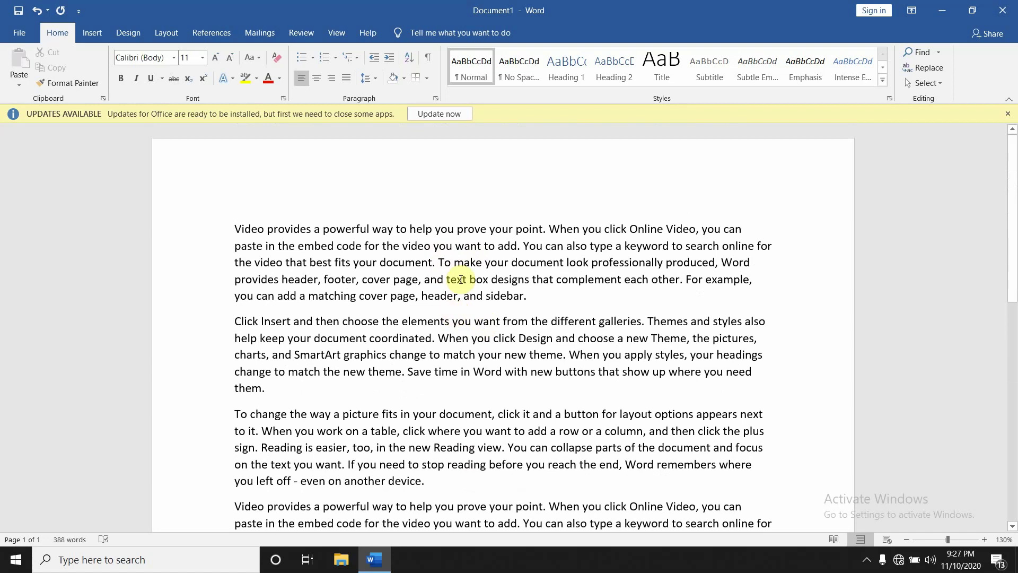
scroll(458, 336, down, 1)
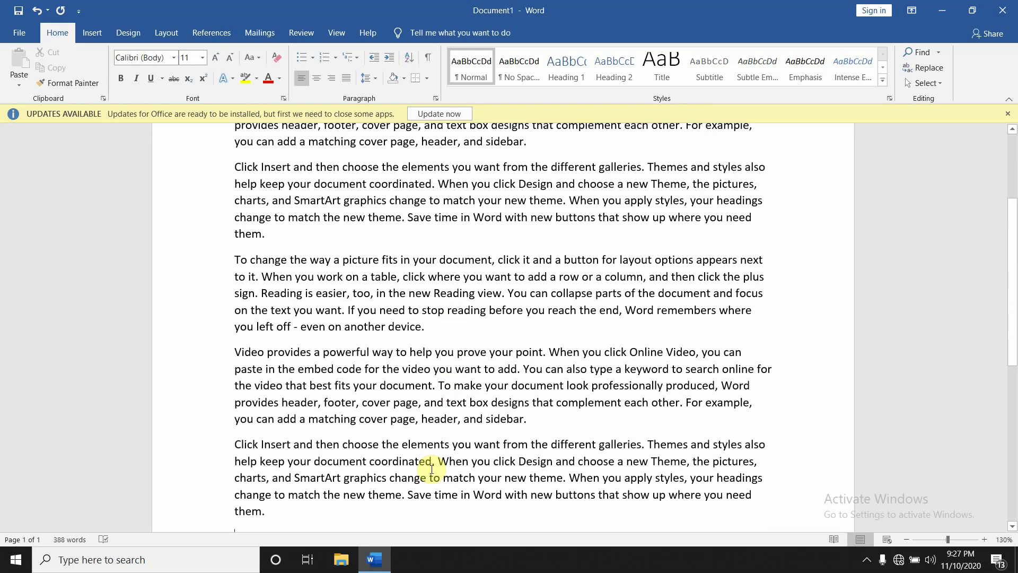
scroll(432, 469, up, 2)
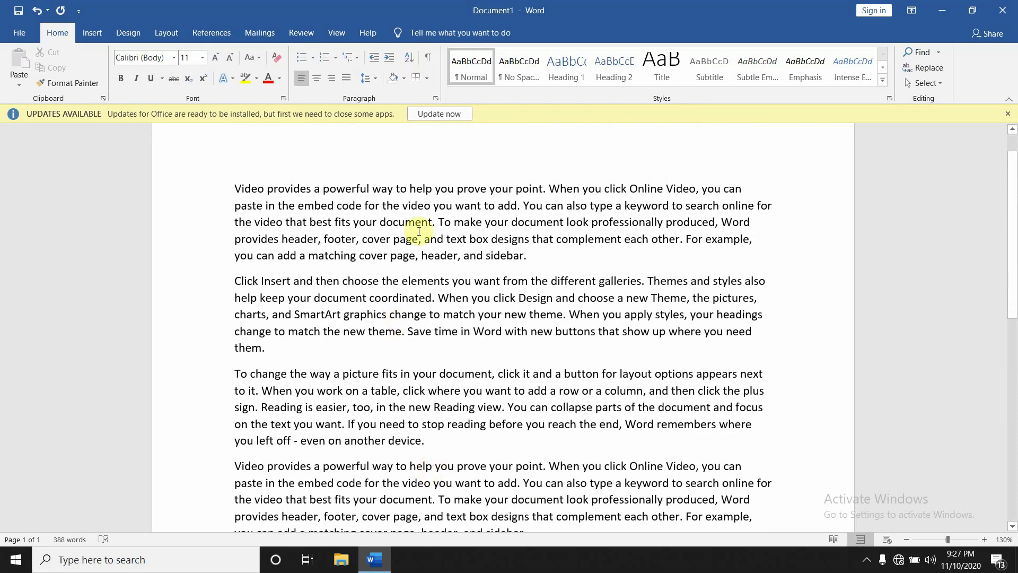
Undo, remove the 5,5 arguments, and regenerate the default =rand() paragraphs
key(ctrl+z)
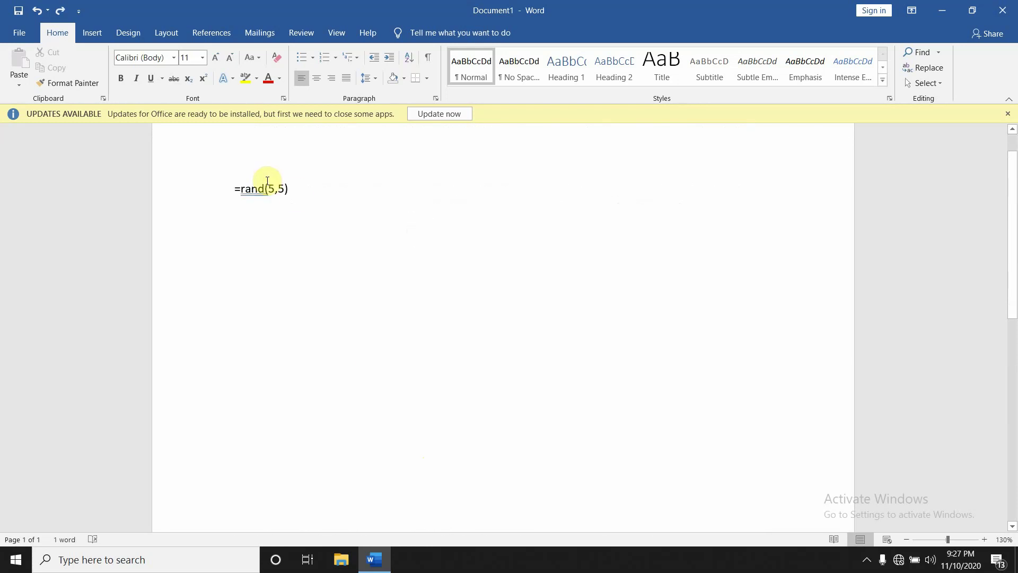
drag(284, 189, 268, 189)
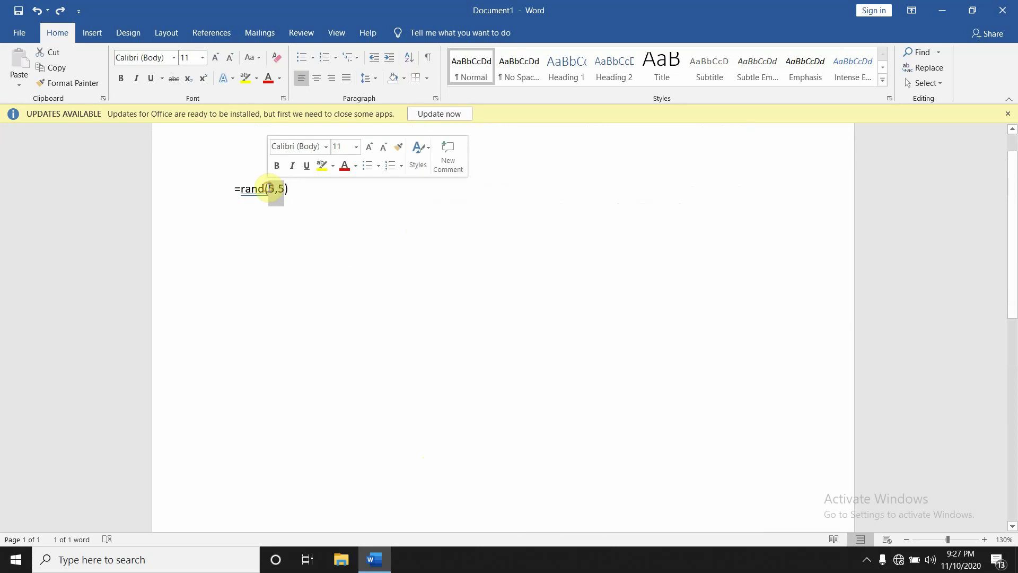
key(BackSpace)
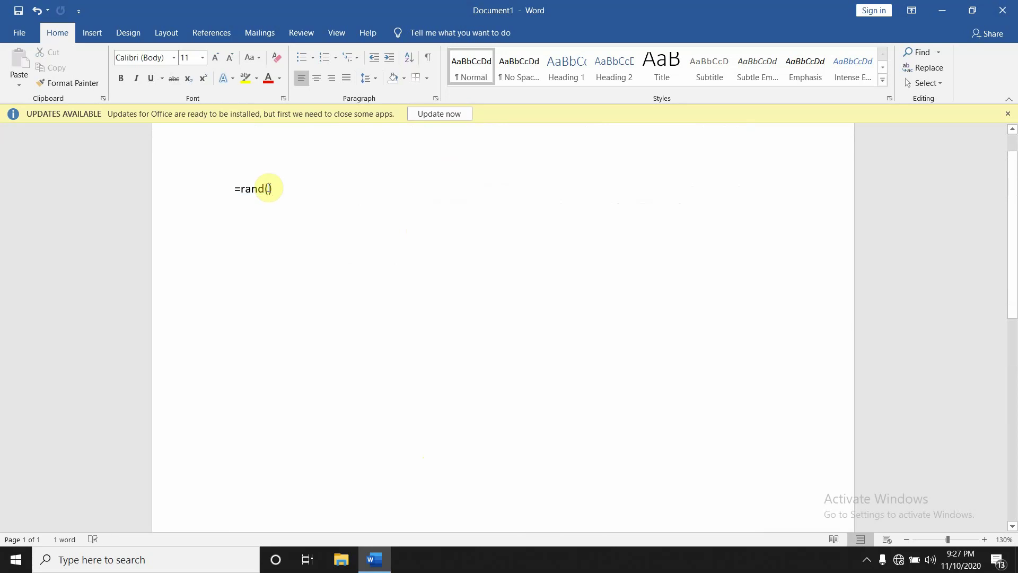
key(Return)
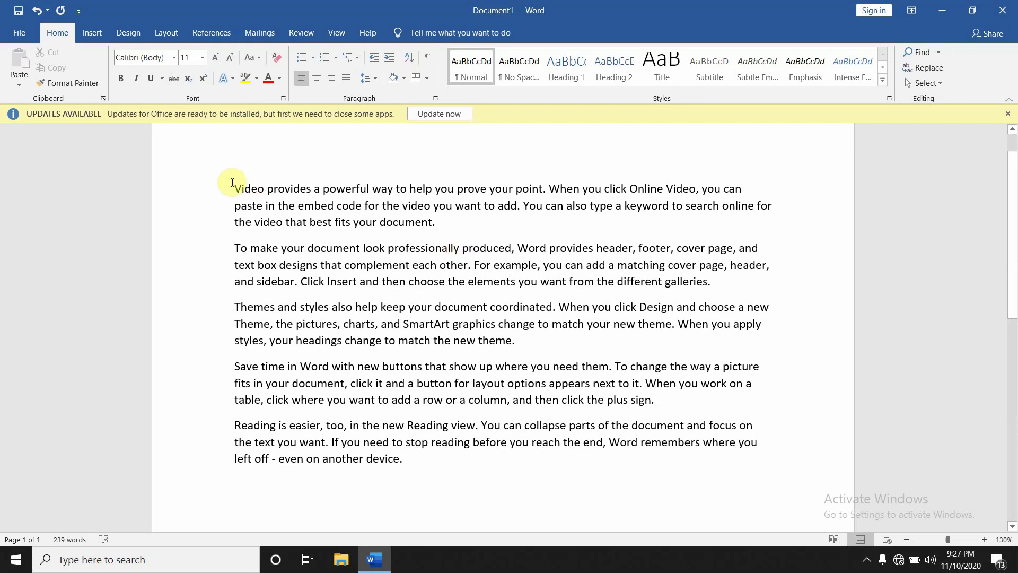
drag(232, 182, 428, 230)
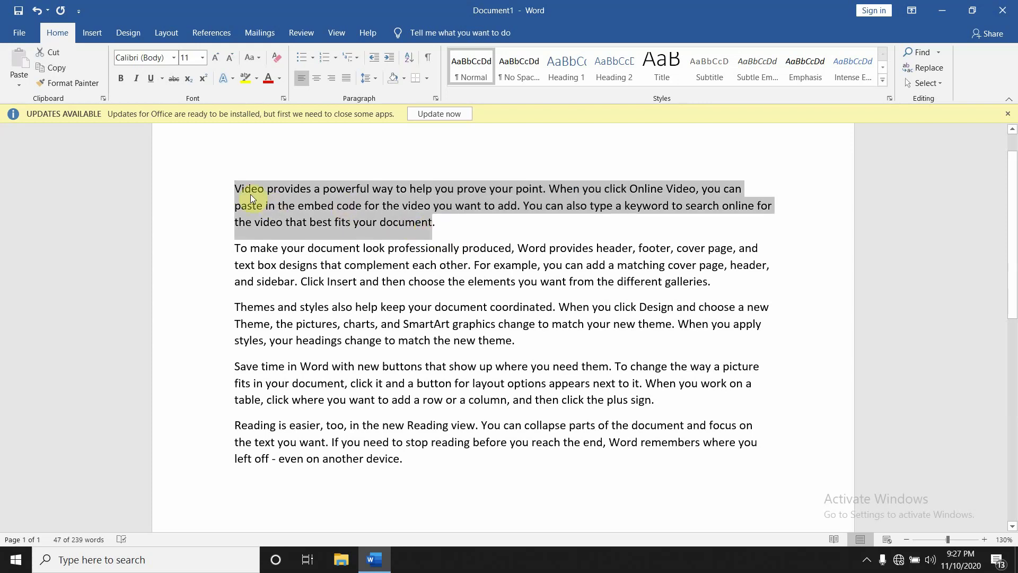
click(233, 183)
drag(233, 183, 525, 221)
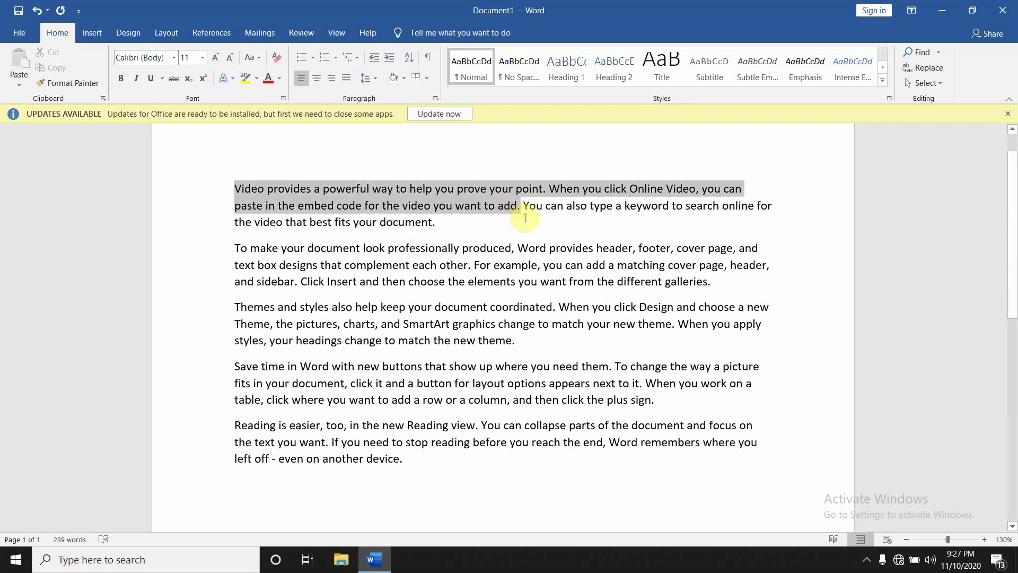
click(491, 232)
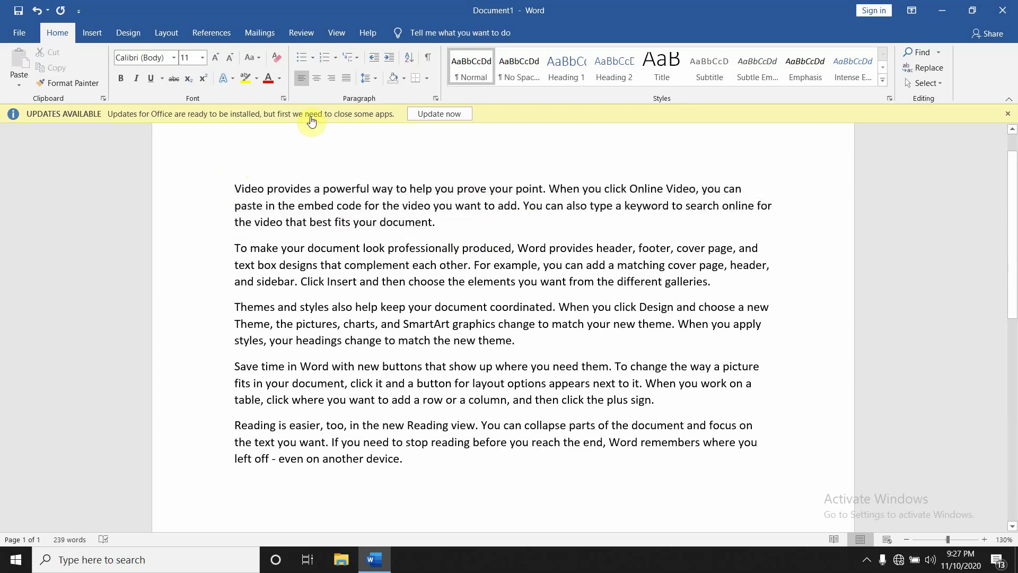
drag(233, 189, 477, 441)
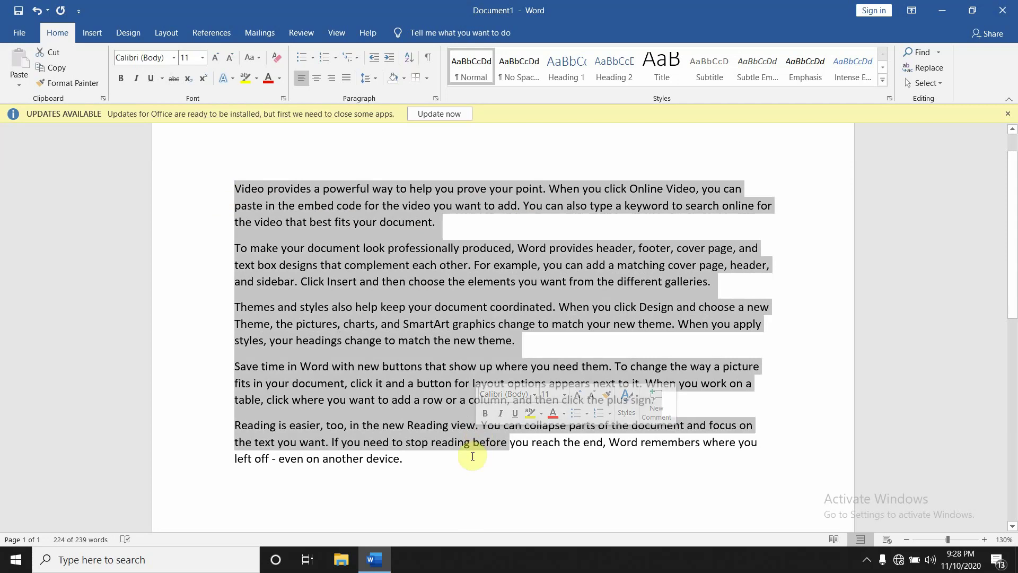
click(472, 456)
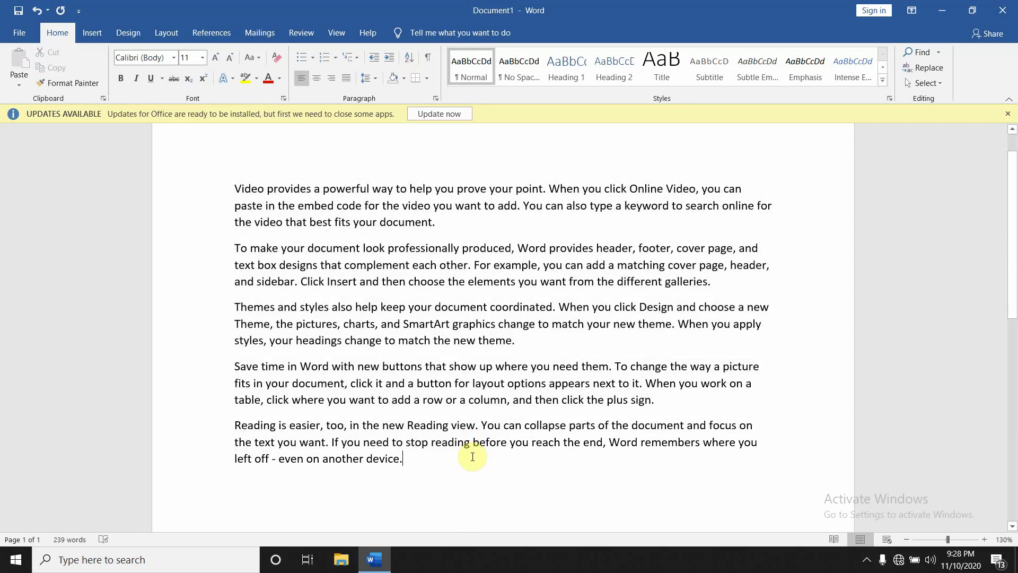
key(ctrl+a)
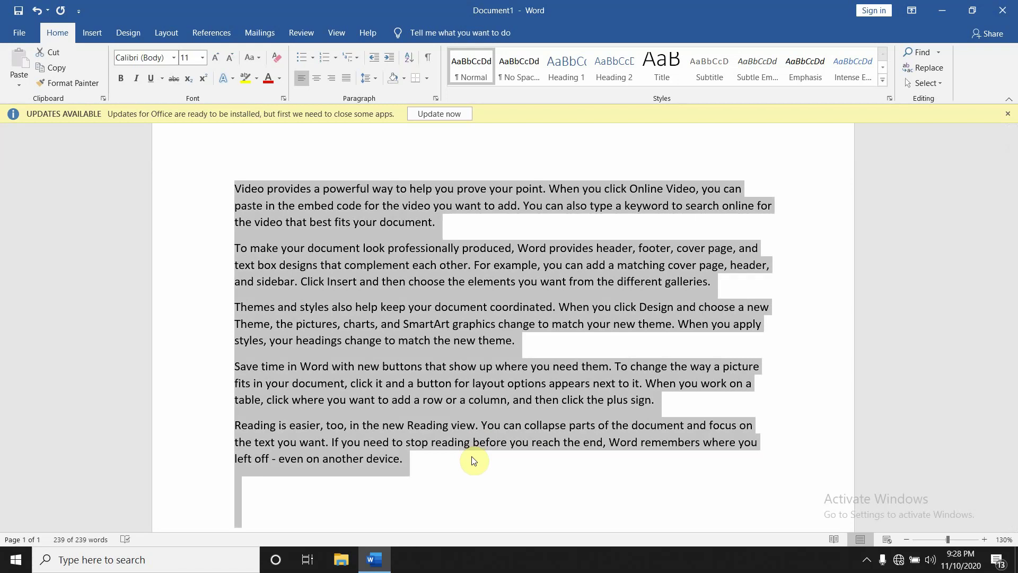
click(473, 457)
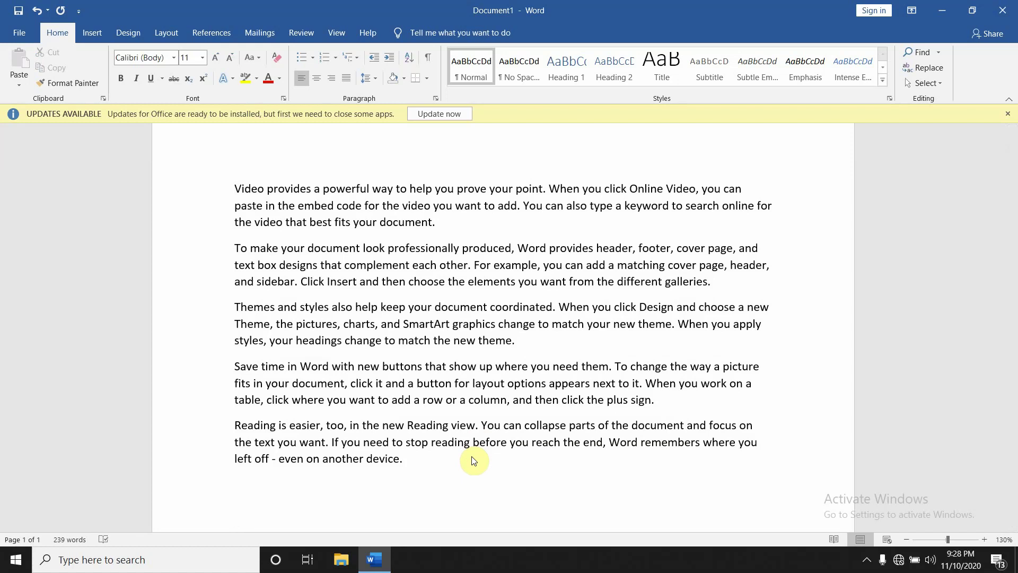
key(ctrl+a)
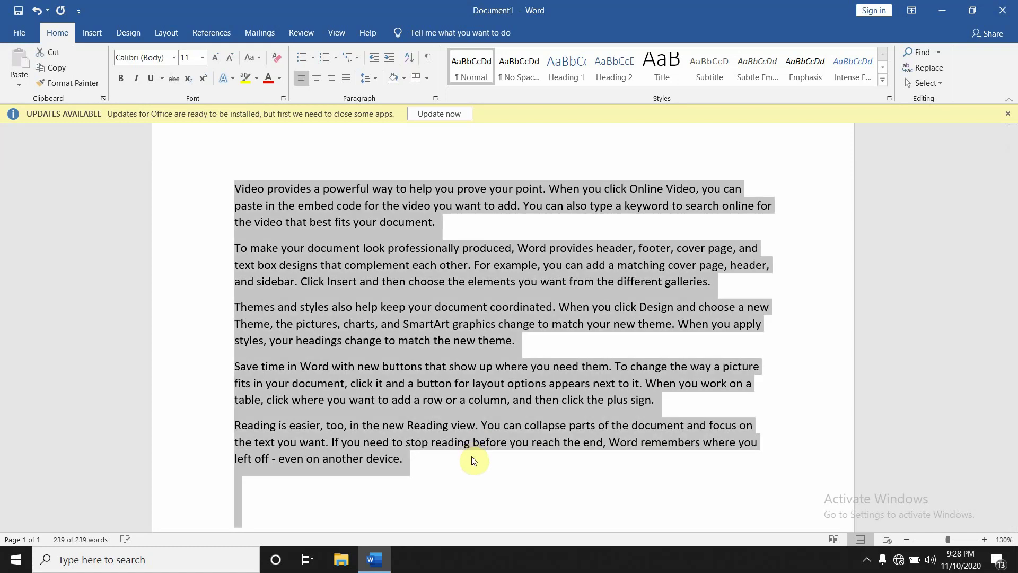
click(474, 461)
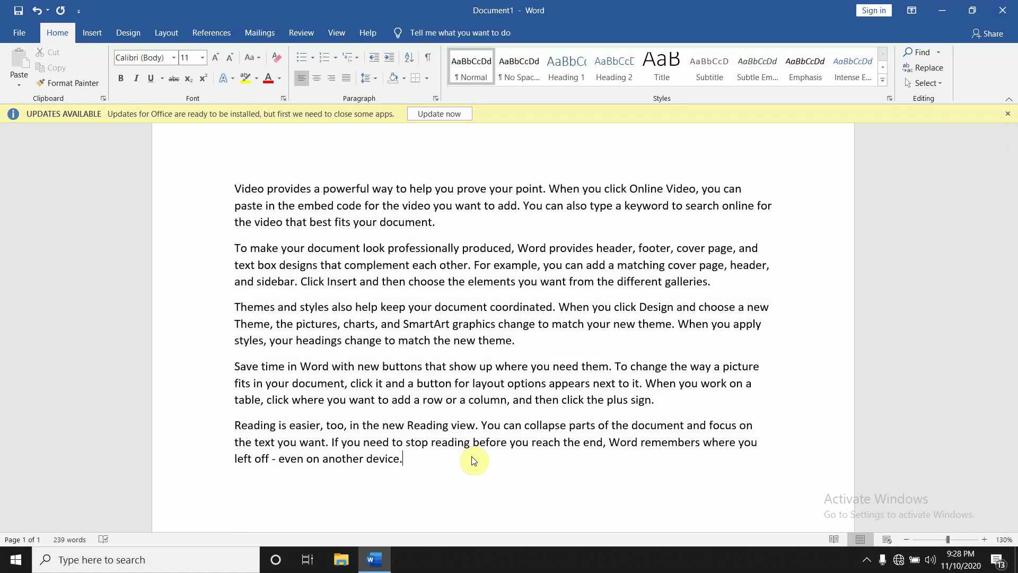
click(324, 190)
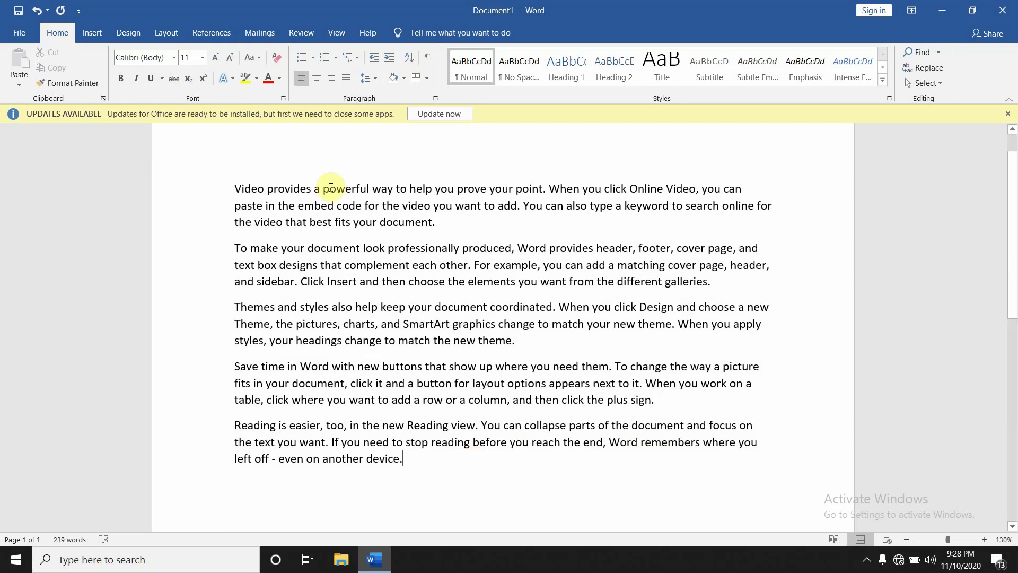
Insert a new first line reading 'Video' and select it
click(233, 187)
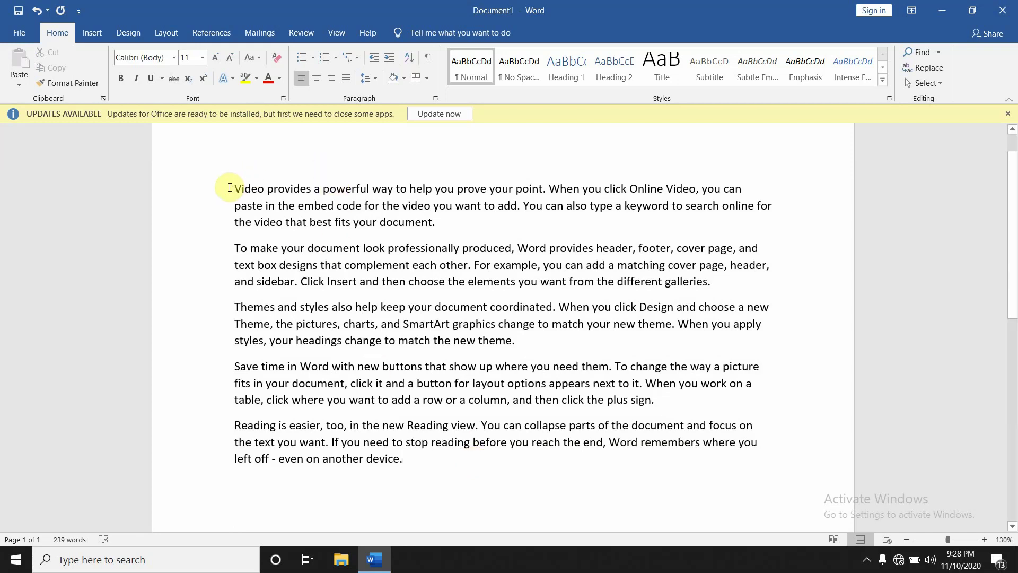
key(Return)
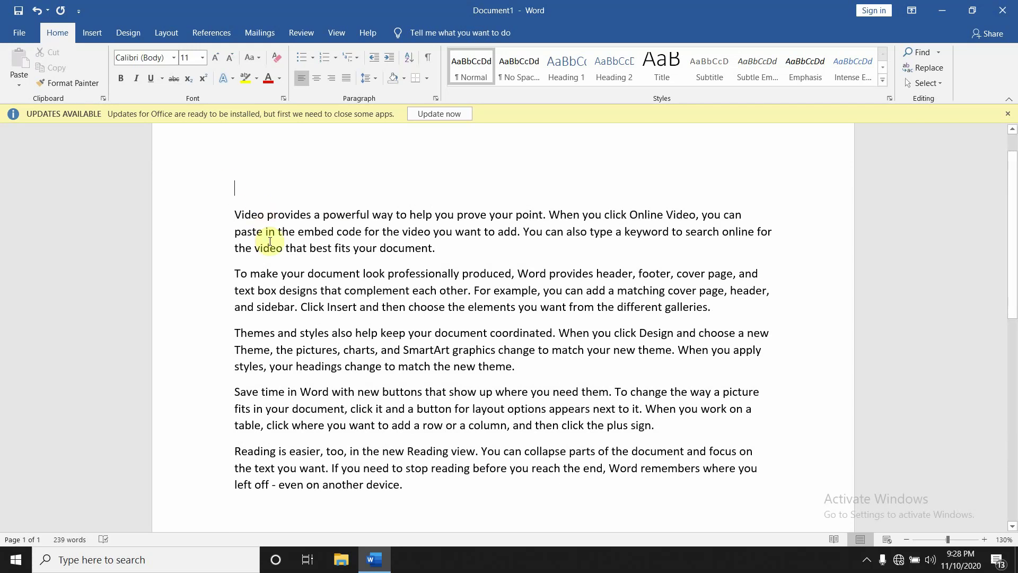
text(Vide)
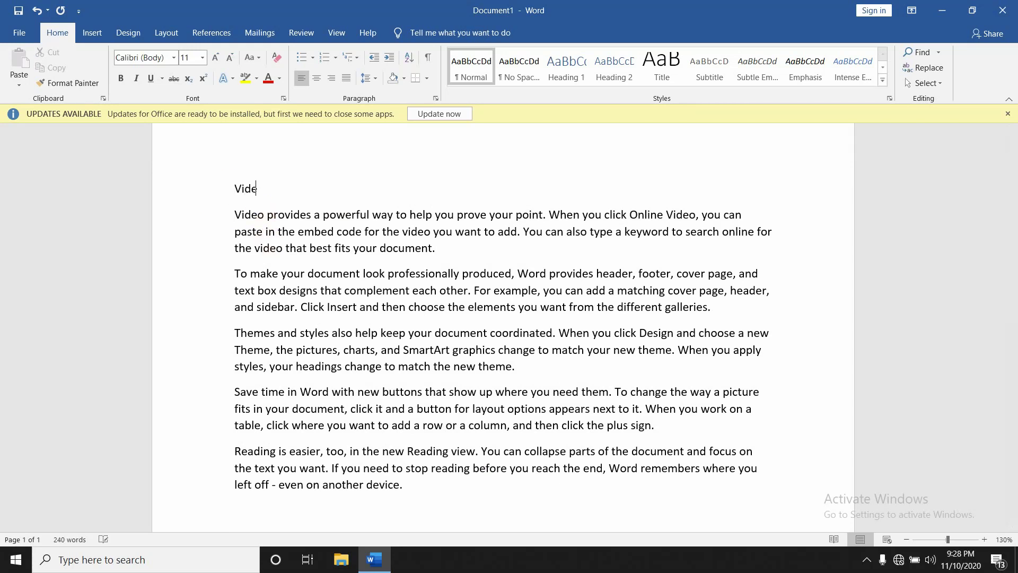
text(o)
key(shift+Left)
key(shift+Left)
key(shift+Left)
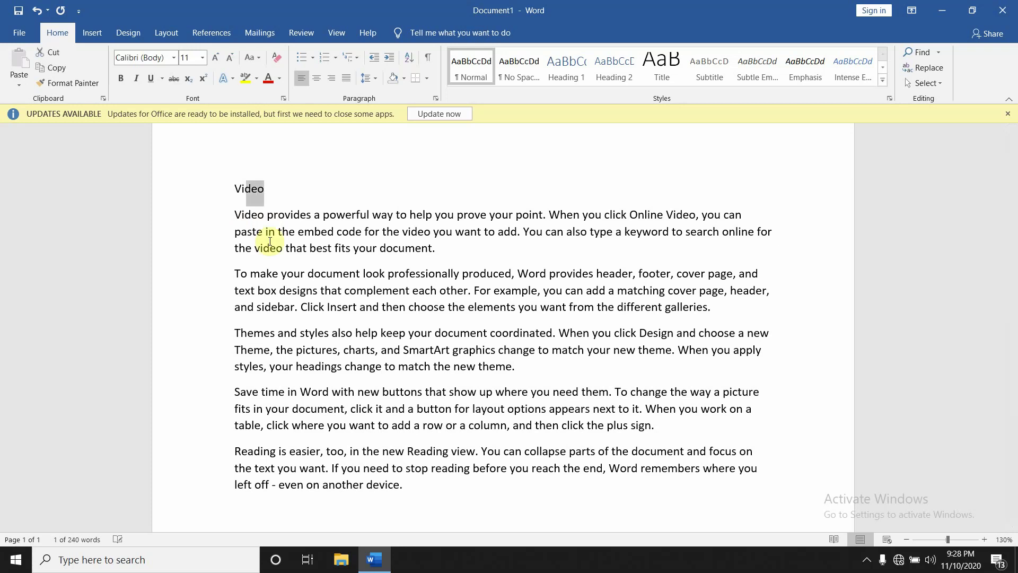
key(shift+Left)
key(shift+Left)
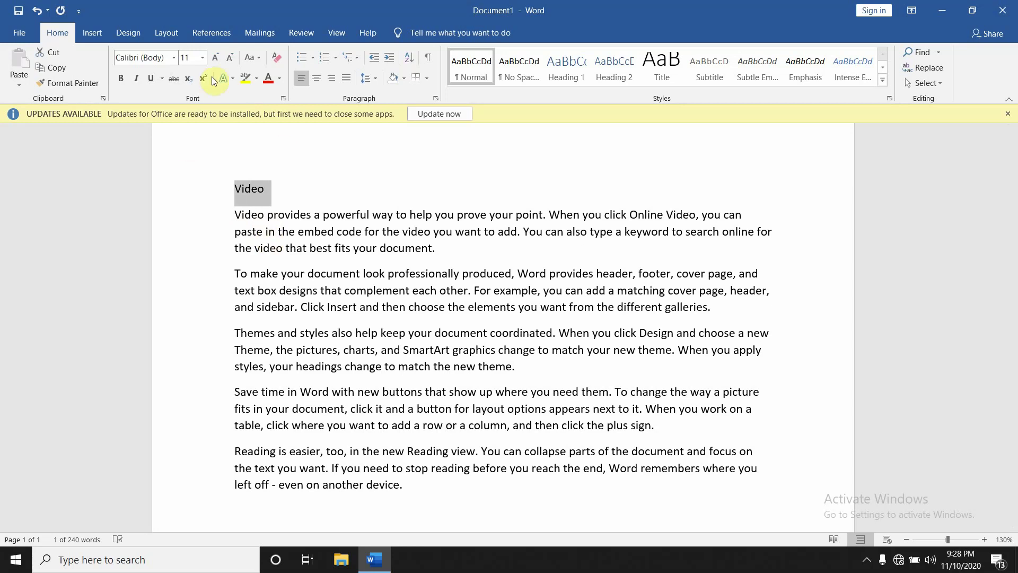
Center the 'Video' heading line
click(174, 58)
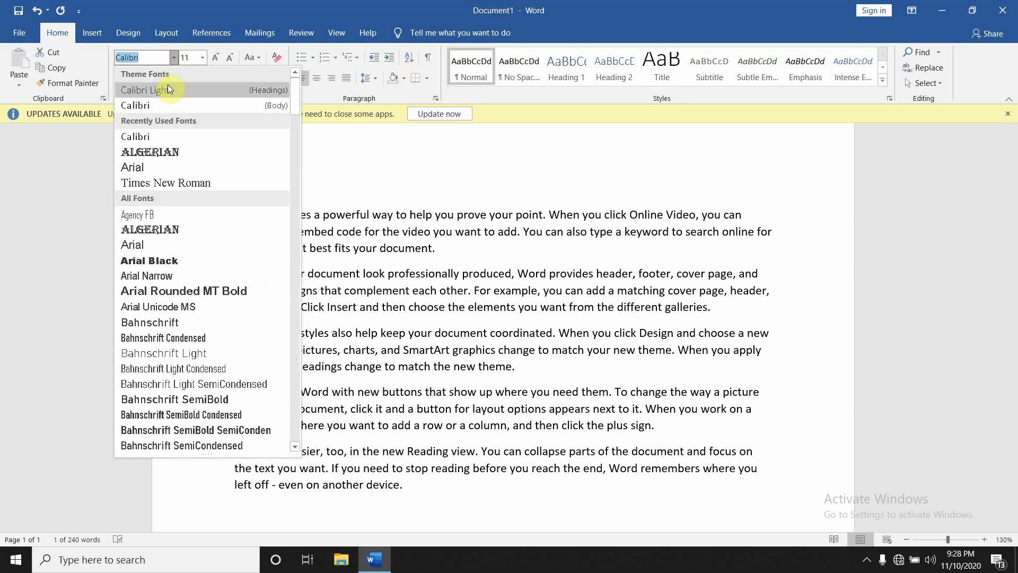
click(173, 61)
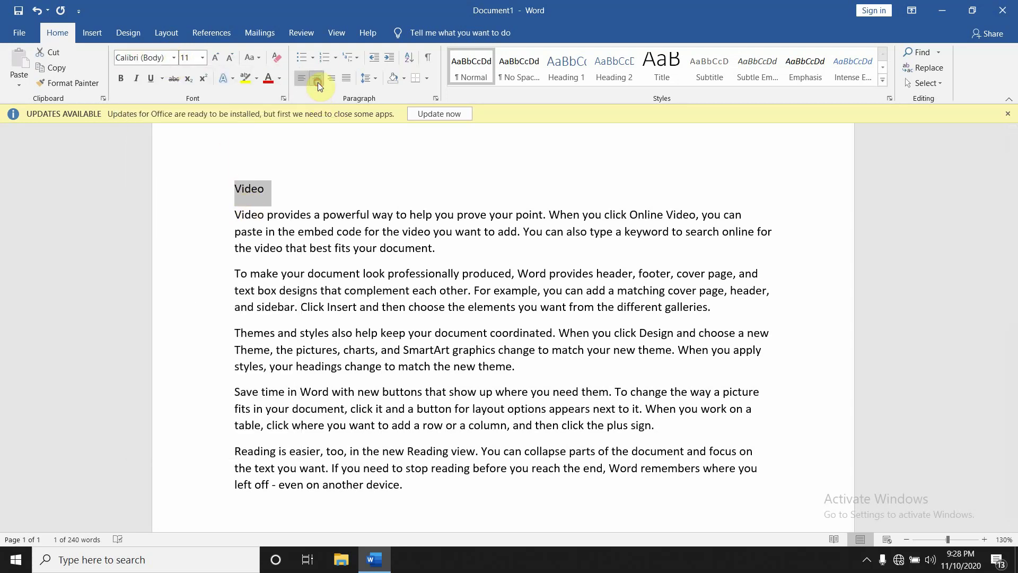
click(317, 82)
Set the heading font to Algerian after briefly trying Bahnschrift Condensed
click(173, 59)
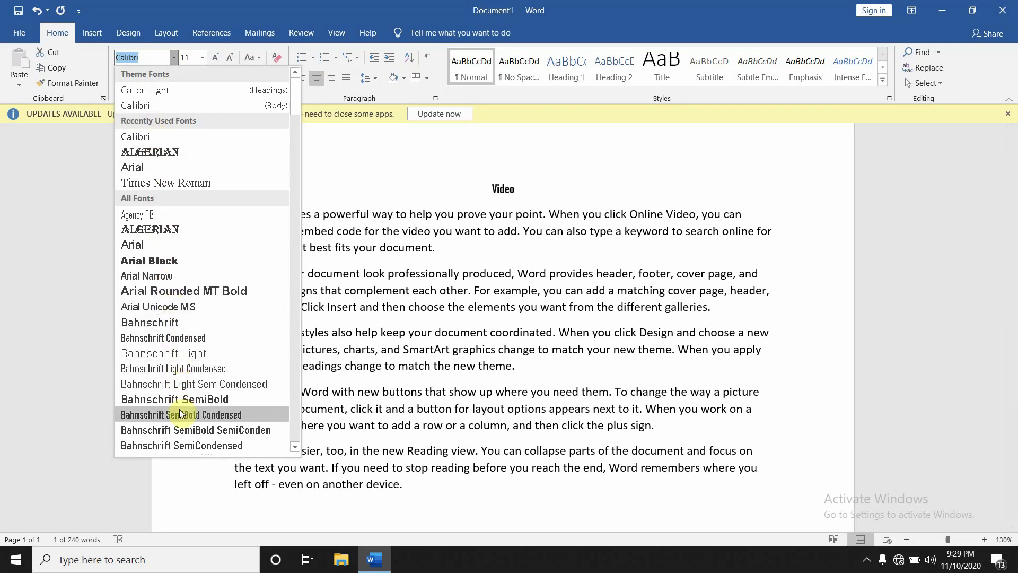
scroll(180, 414, down, 1)
scroll(180, 413, down, 3)
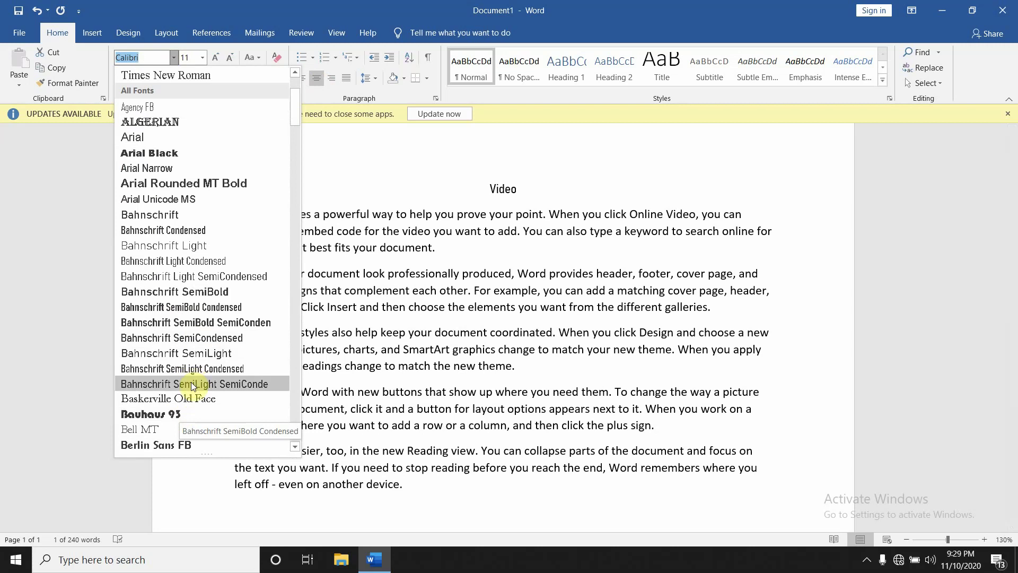
scroll(192, 386, down, 5)
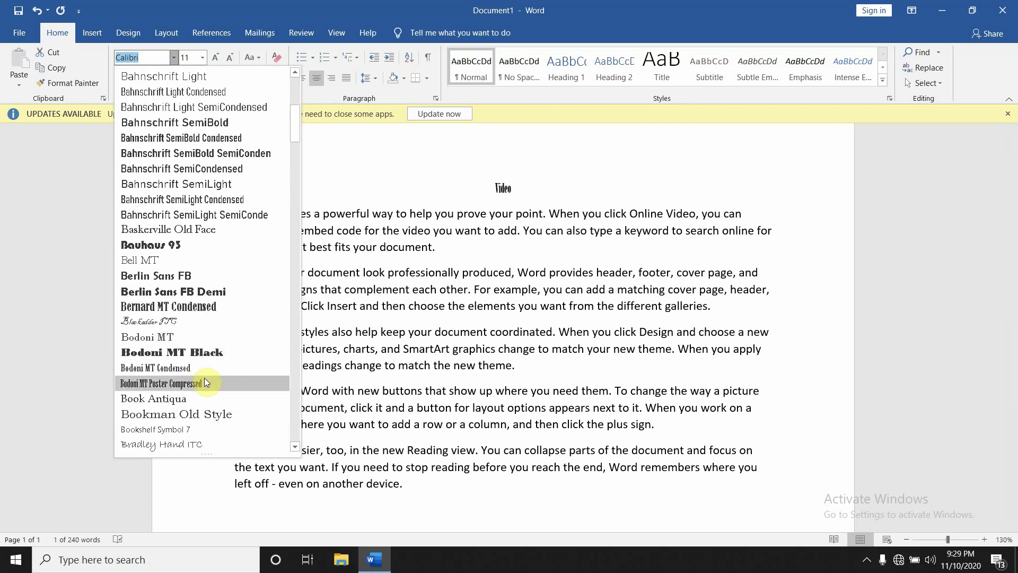
click(231, 214)
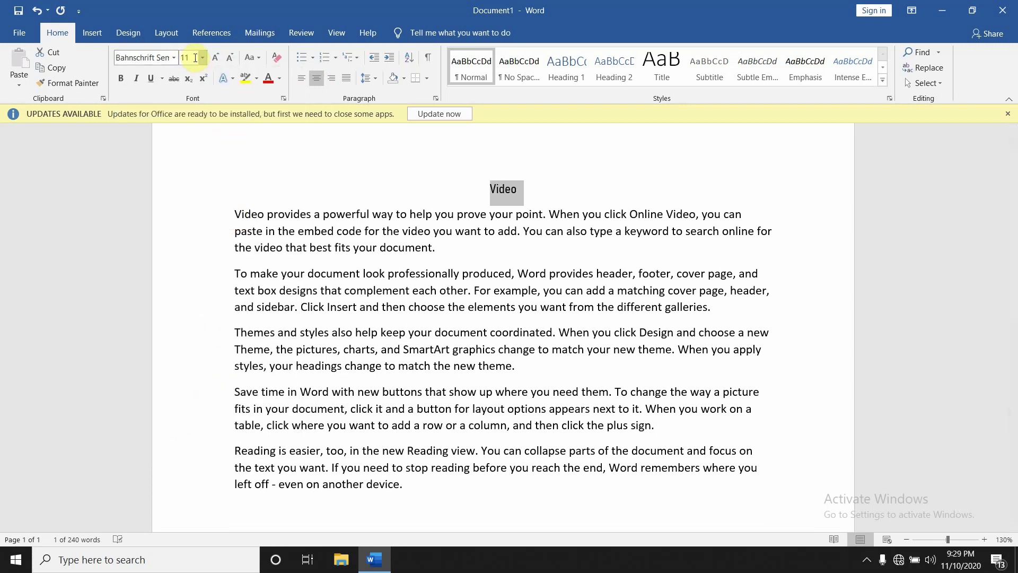
click(175, 58)
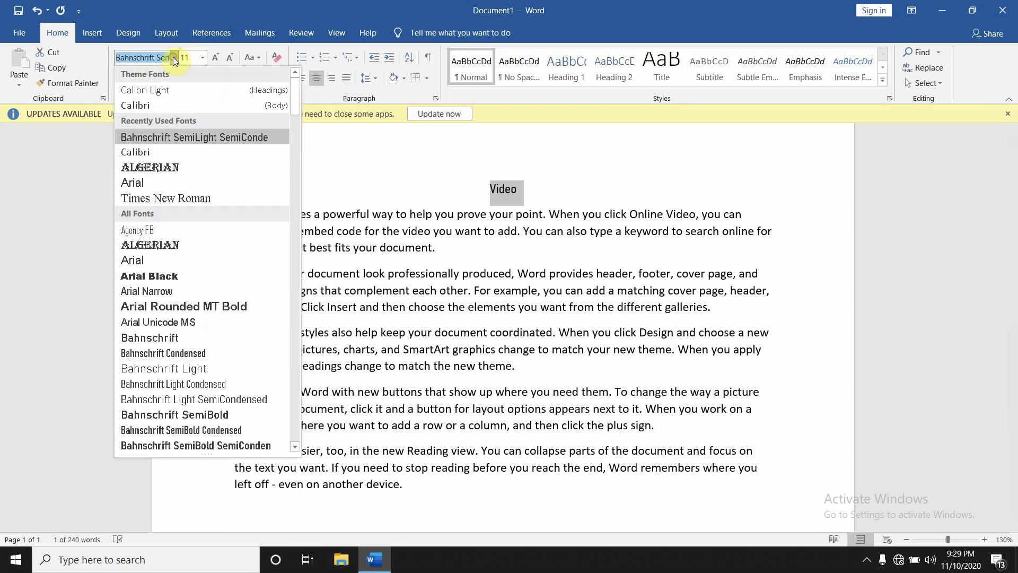
click(159, 169)
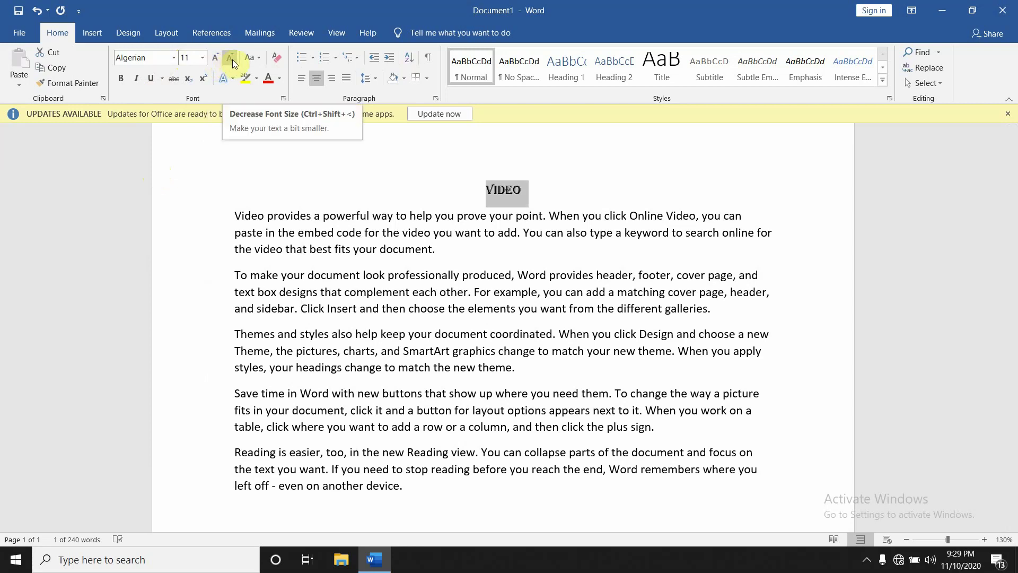
Shrink the Algerian heading to its smallest size, then enlarge it to 18 point
click(232, 60)
click(232, 59)
click(232, 60)
click(233, 59)
click(232, 59)
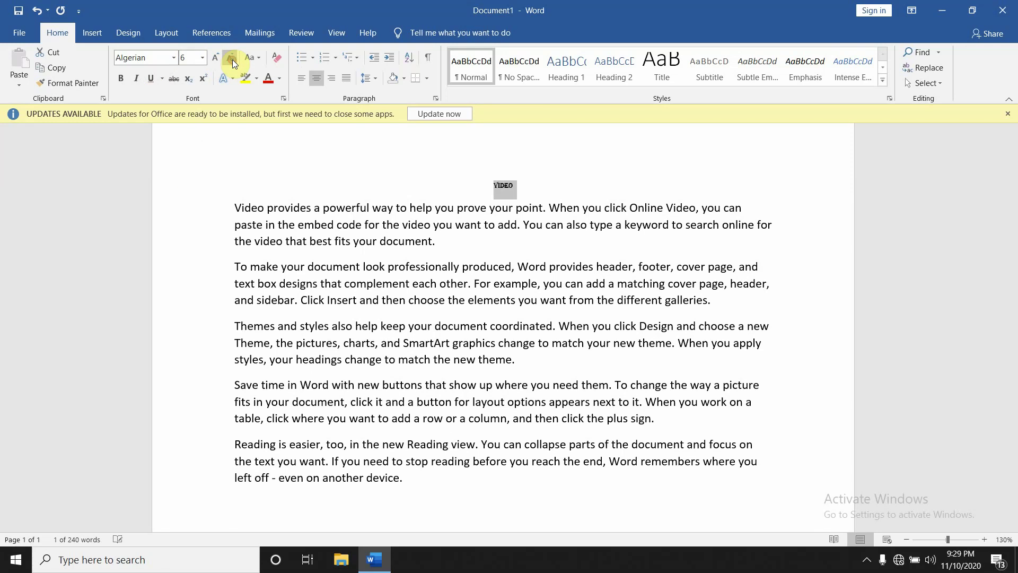
click(233, 59)
click(232, 60)
click(232, 60)
click(233, 60)
click(232, 60)
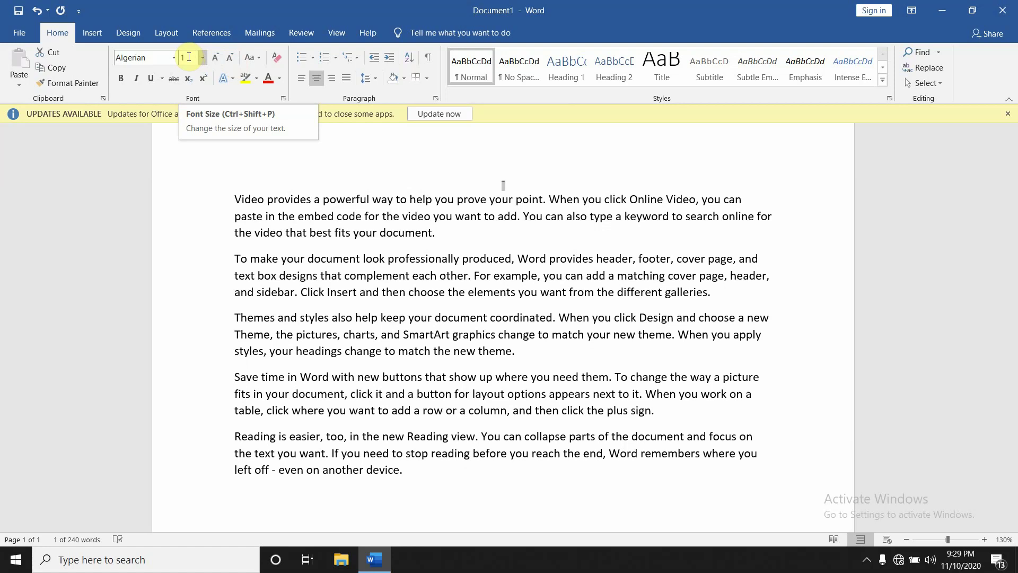
click(215, 58)
click(215, 58)
click(215, 58)
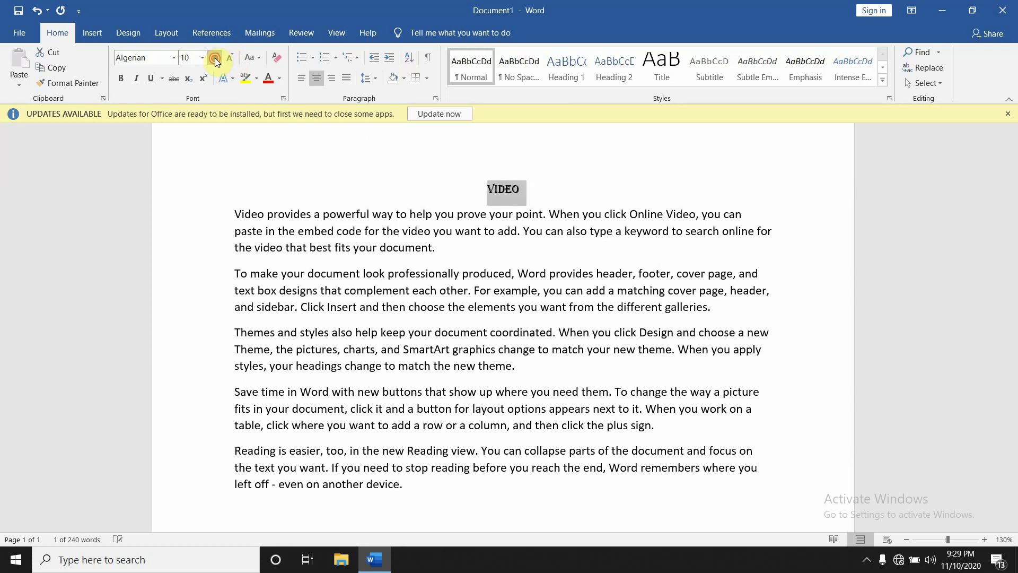
click(215, 59)
click(215, 58)
click(214, 58)
click(204, 58)
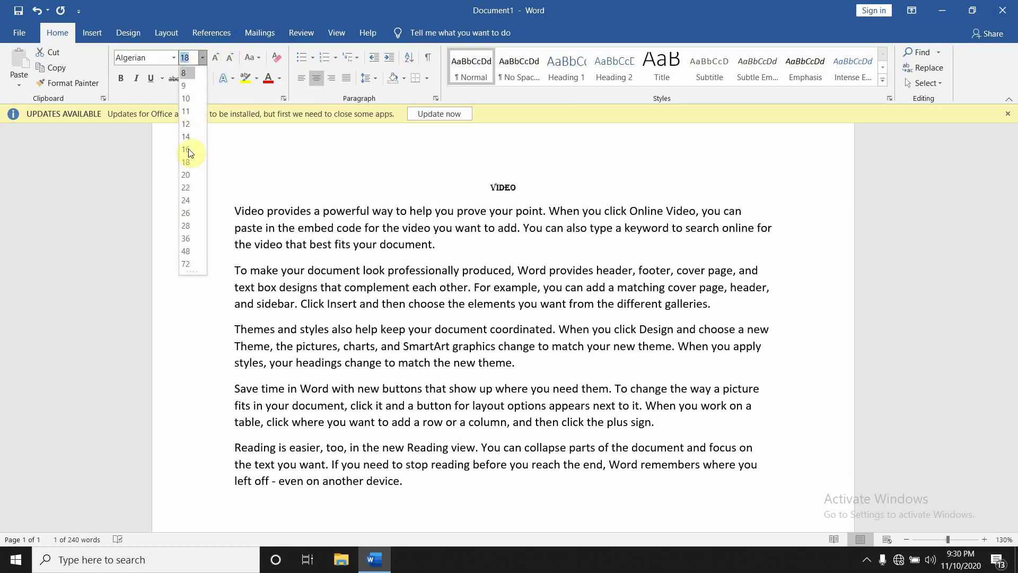
Size the VIDEO heading to 72 point, then to 120 point
click(189, 264)
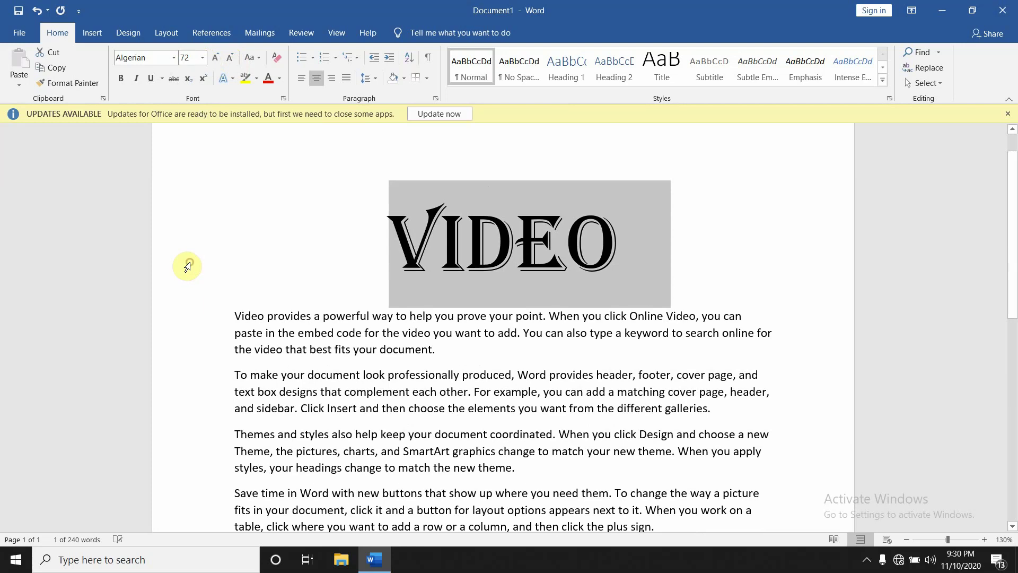
click(192, 58)
key(BackSpace)
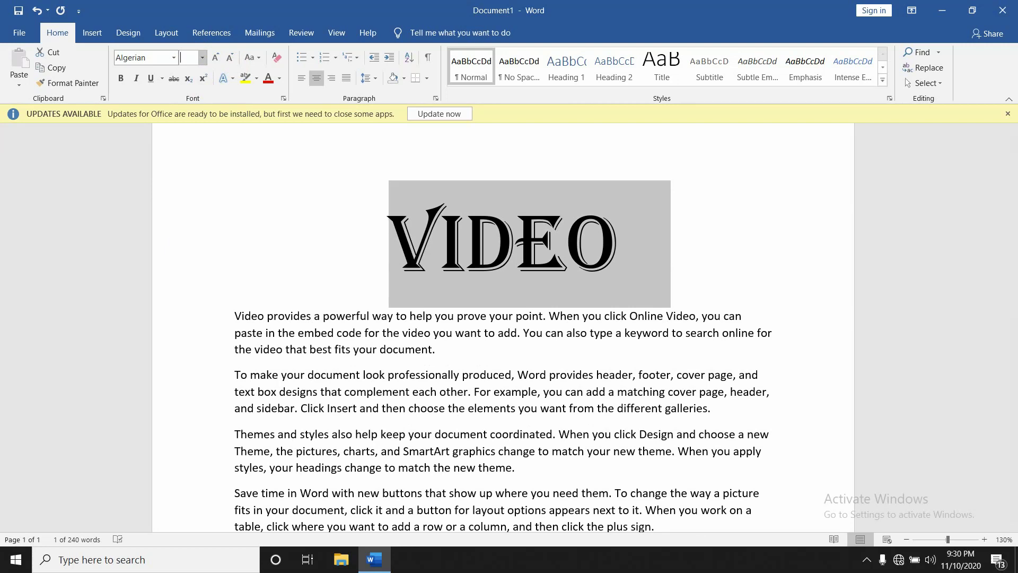
text(120)
key(Return)
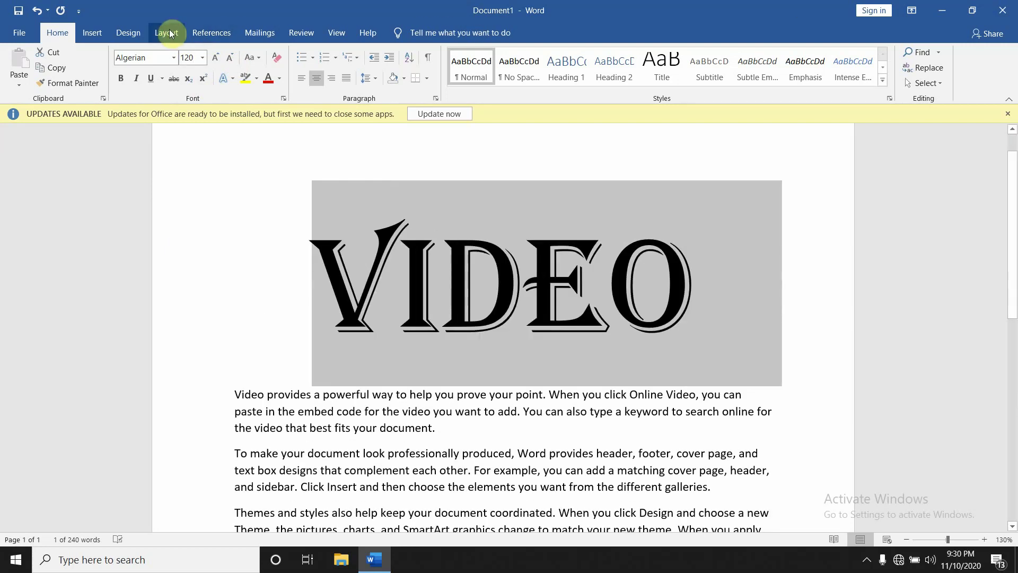
Attempt 1968 point, dismiss the limit warning, and settle on the maximum 1638 point
click(193, 57)
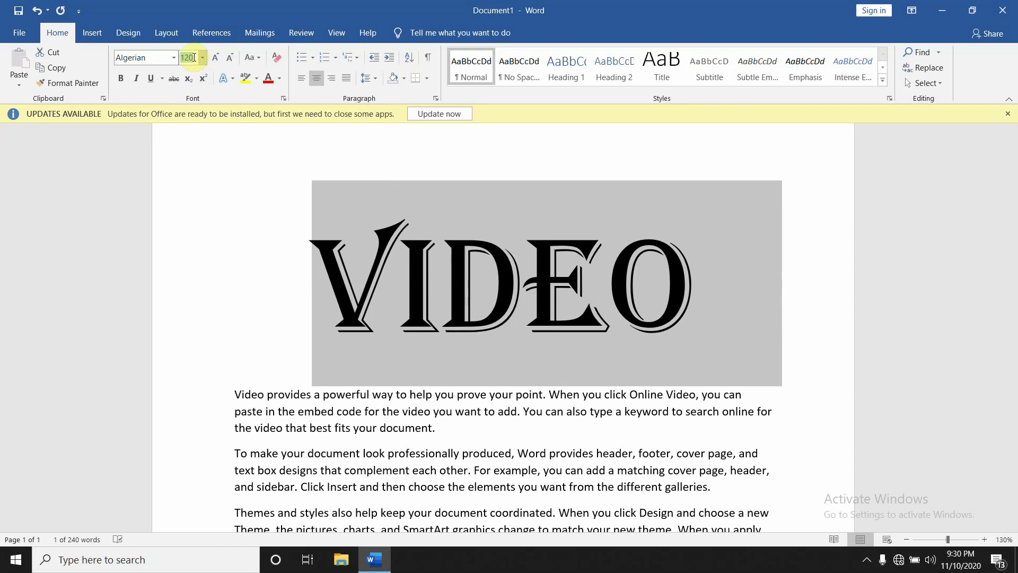
key(BackSpace)
text(1)
text(6)
key(BackSpace)
text(96)
text(8)
key(Return)
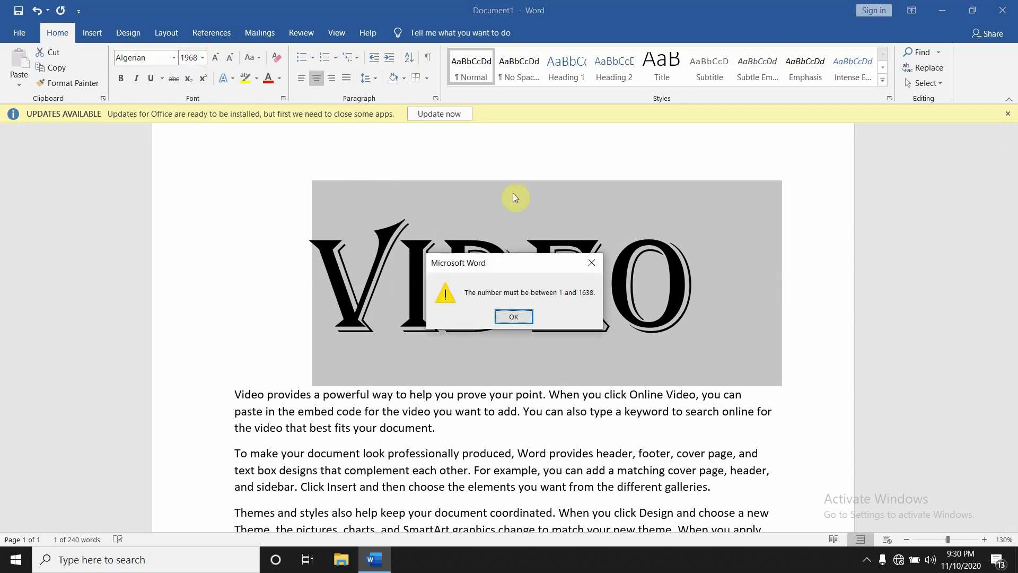
click(513, 317)
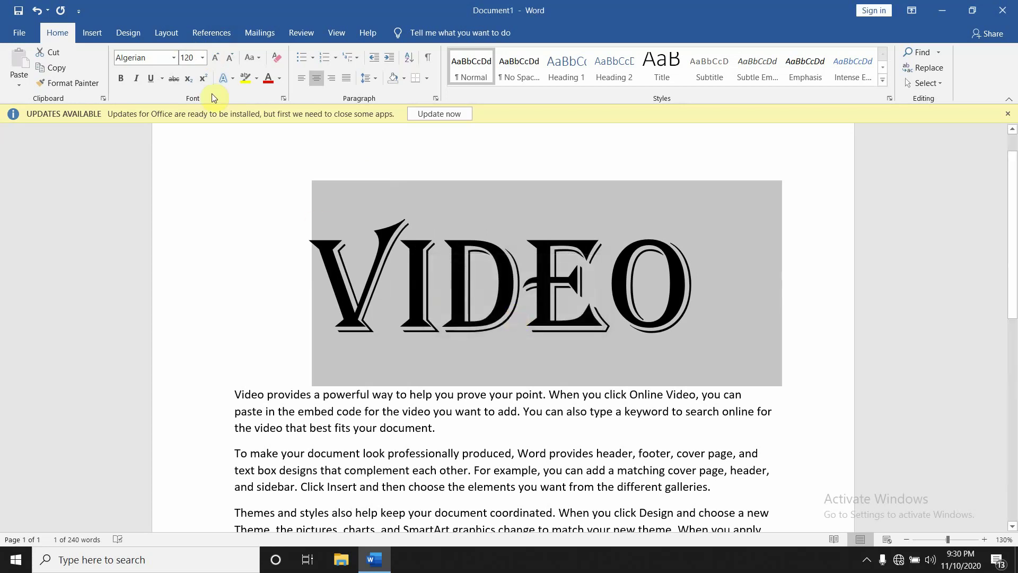
click(195, 57)
key(BackSpace)
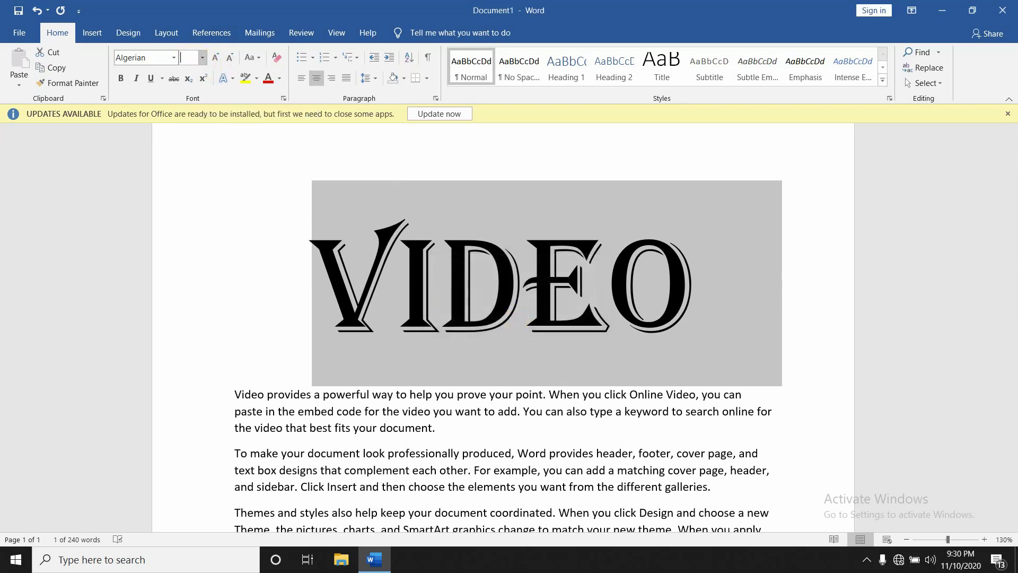
text(163)
text(8)
key(Return)
Return to the Home tab and scroll through the six pages of the giant heading
scroll(260, 83, down, 3)
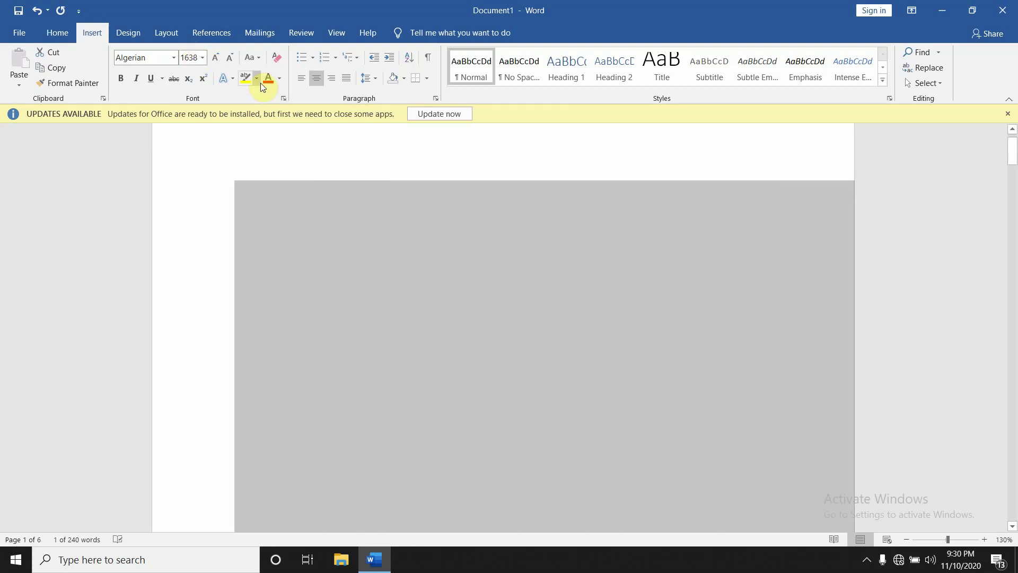
scroll(114, 49, up, 2)
click(57, 32)
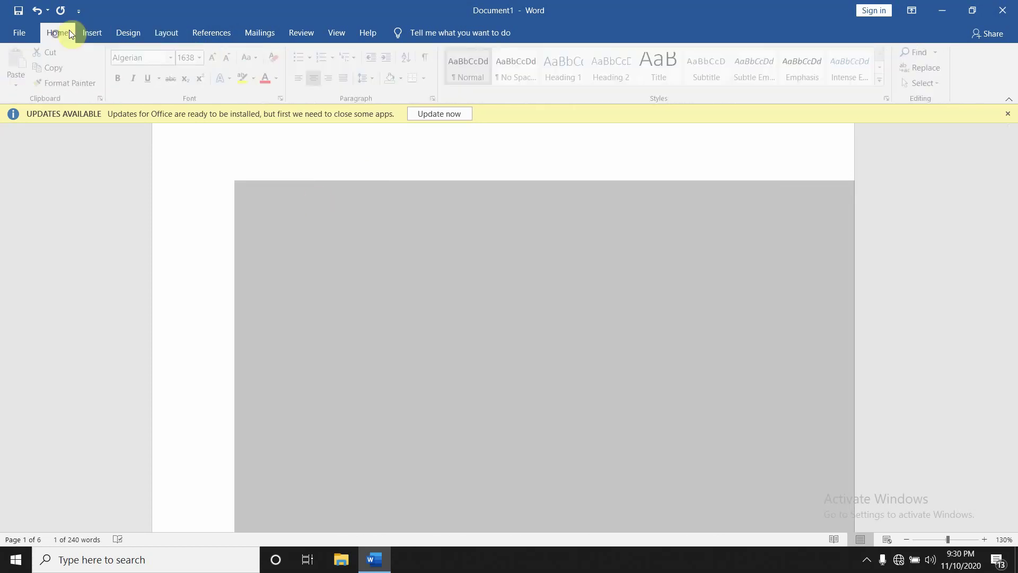
scroll(460, 297, down, 1)
scroll(460, 301, down, 3)
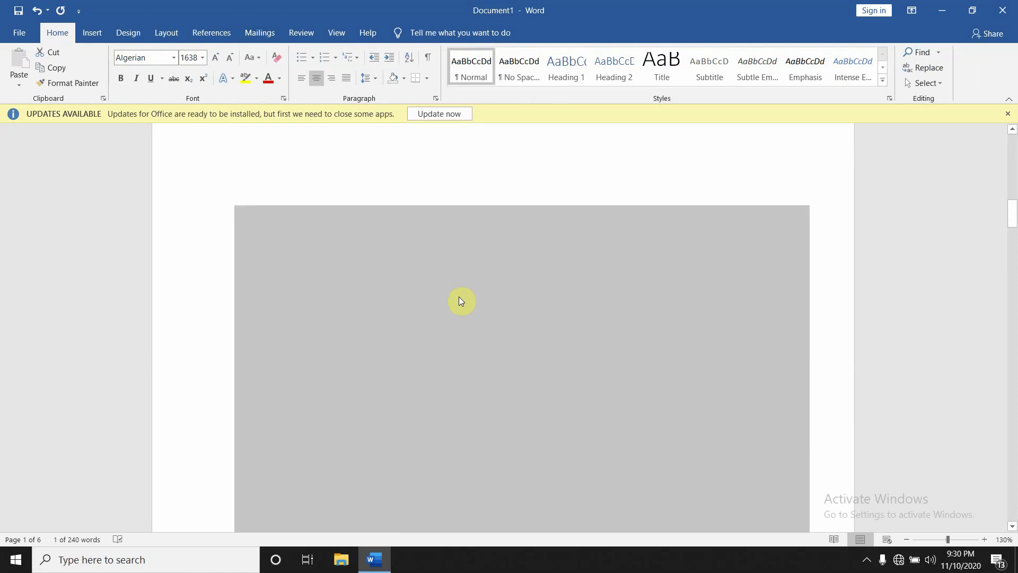
scroll(459, 300, down, 5)
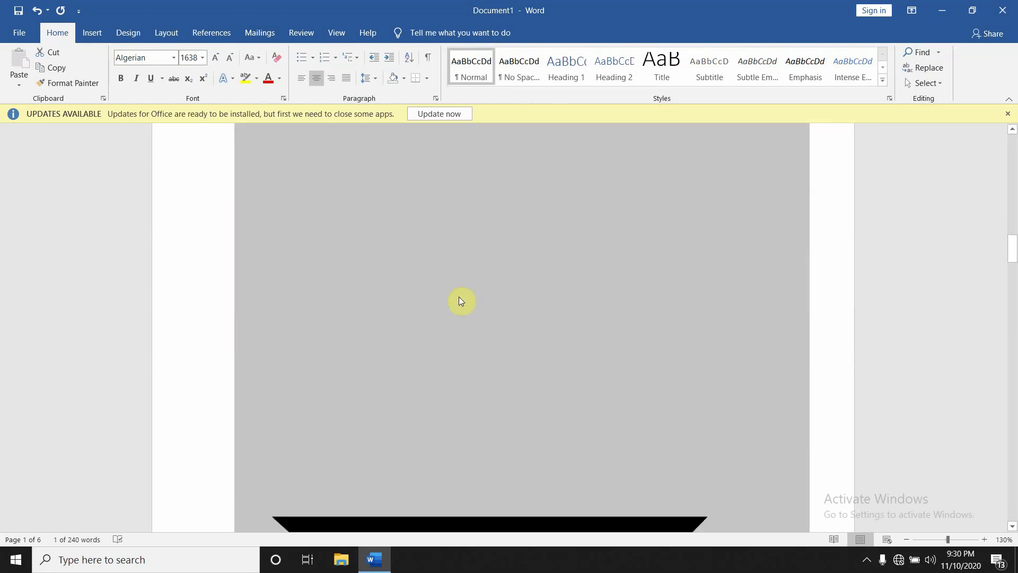
scroll(459, 301, down, 5)
scroll(460, 301, down, 10)
scroll(460, 300, down, 5)
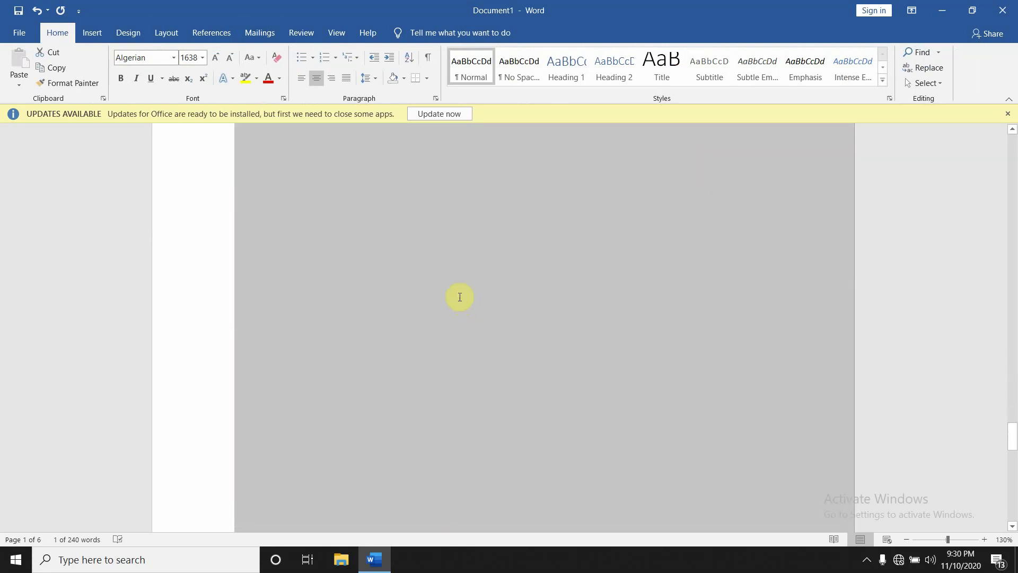
scroll(460, 300, down, 10)
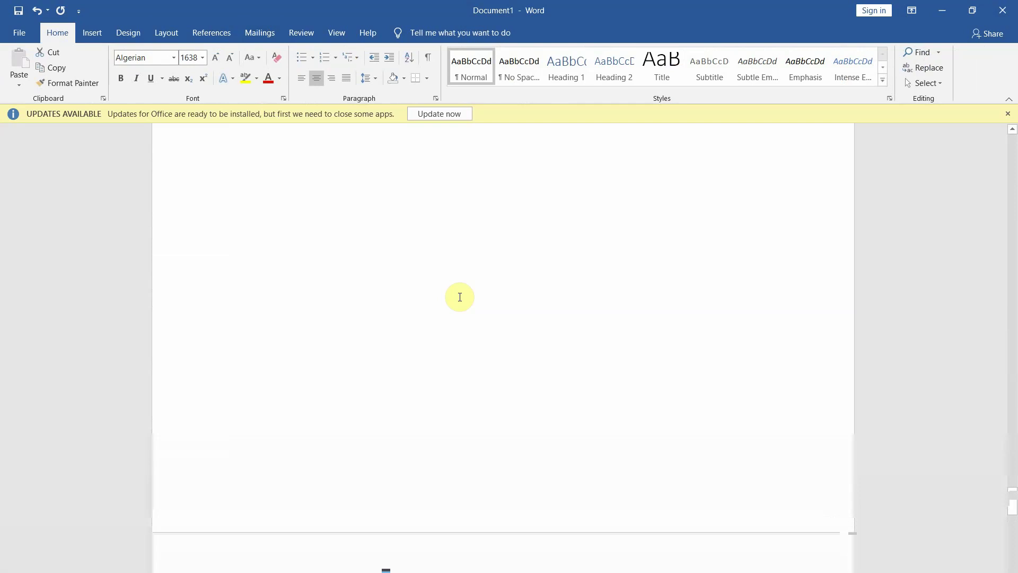
scroll(460, 297, up, 10)
scroll(460, 297, up, 5)
scroll(460, 300, up, 5)
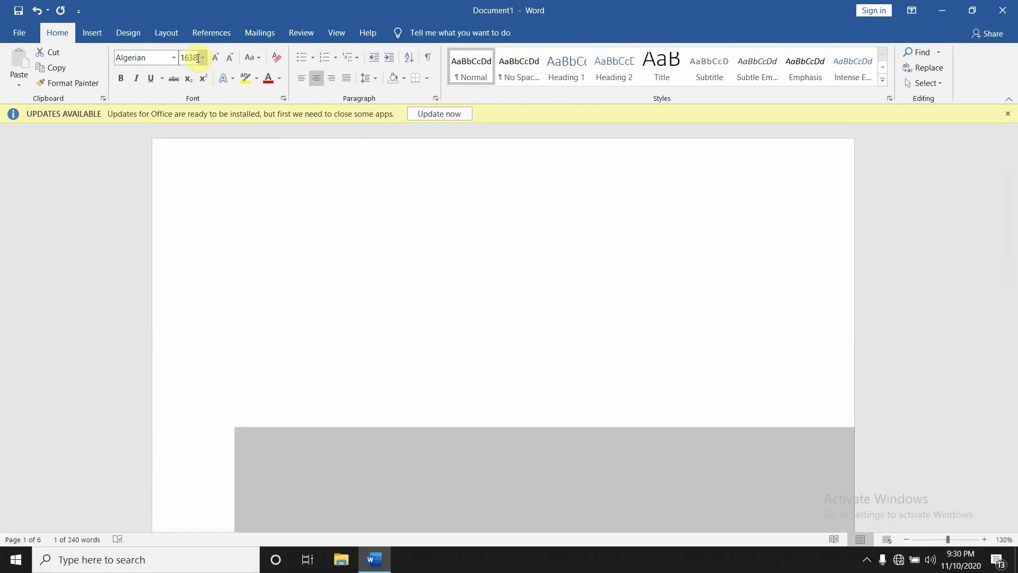
Try font size 1639 to trigger the 1–1638 range warning
click(197, 59)
text(163)
text(9)
key(Return)
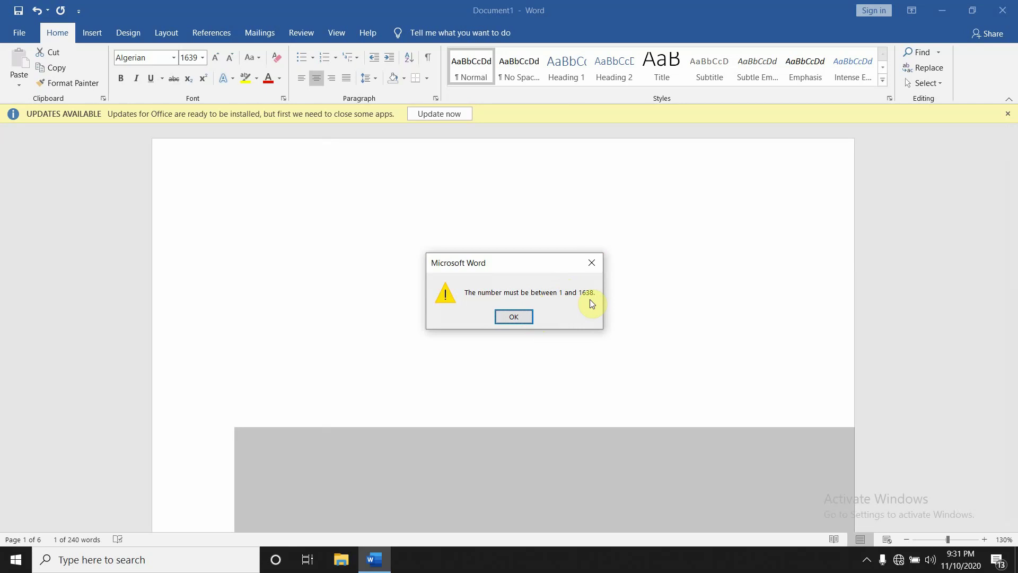
Dismiss the warning and set the VIDEO heading to the preset size 24
click(514, 318)
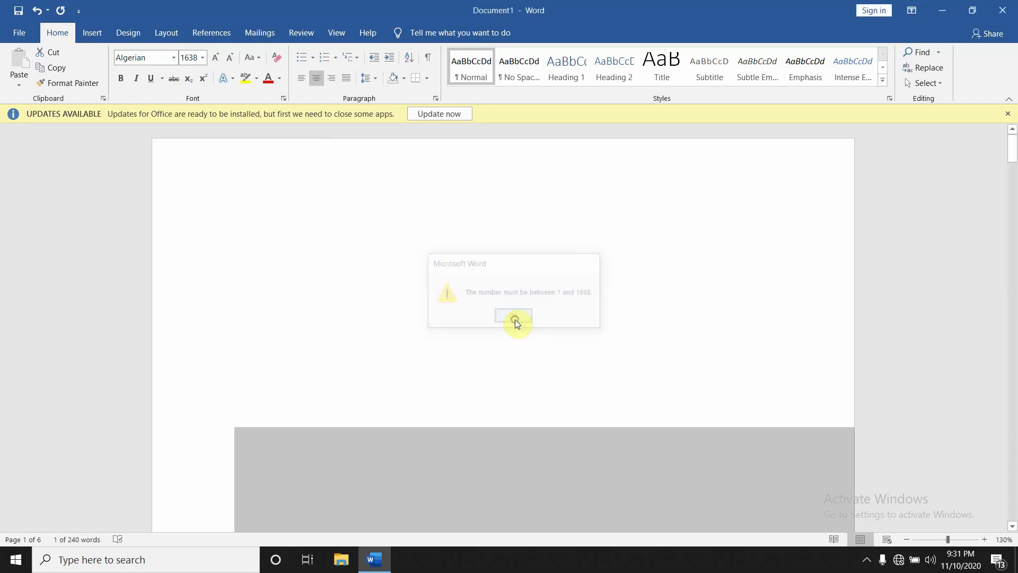
click(201, 57)
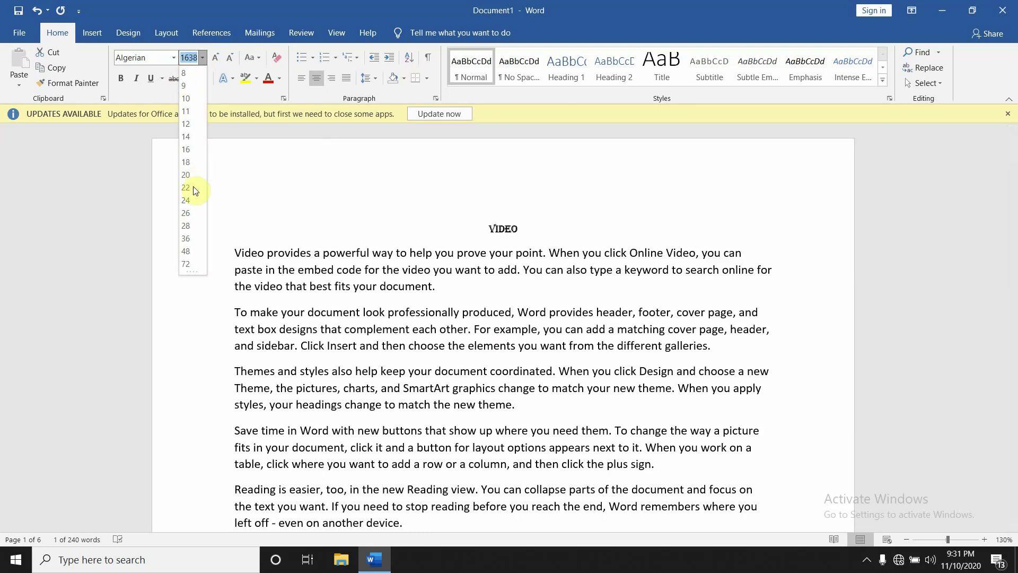
click(190, 200)
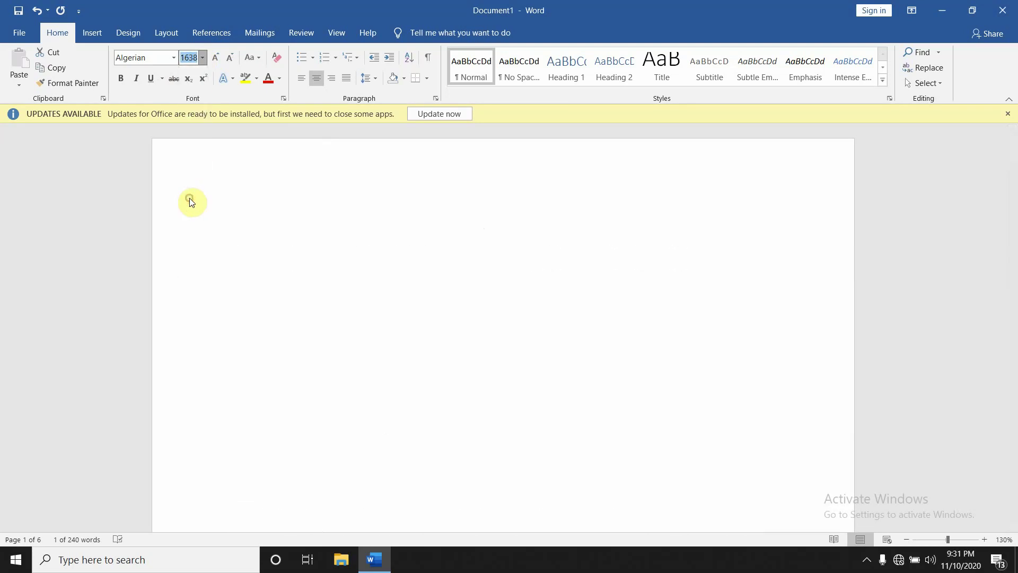
Grow the VIDEO heading step by step with Increase Font Size
click(215, 58)
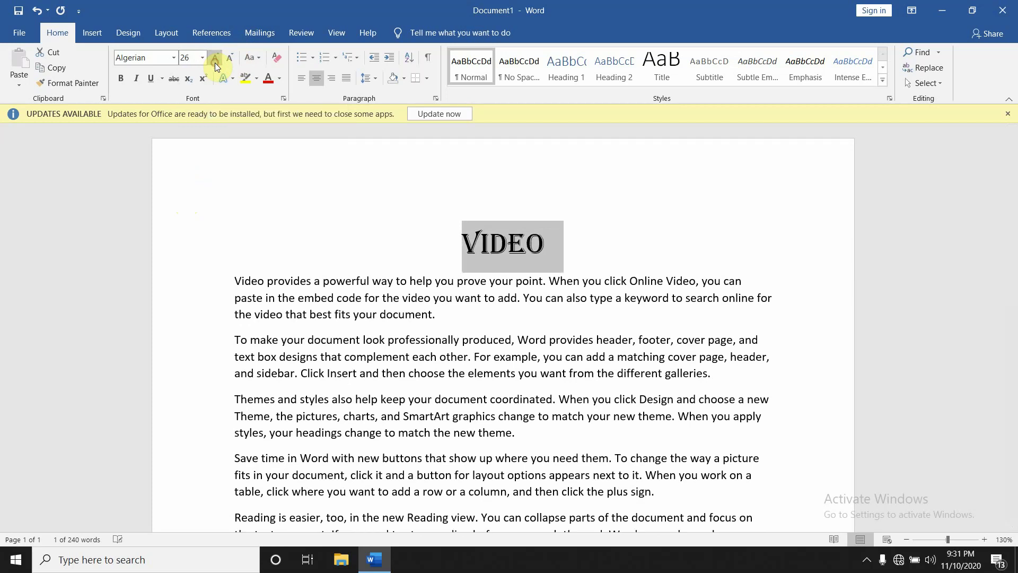
click(215, 58)
click(215, 59)
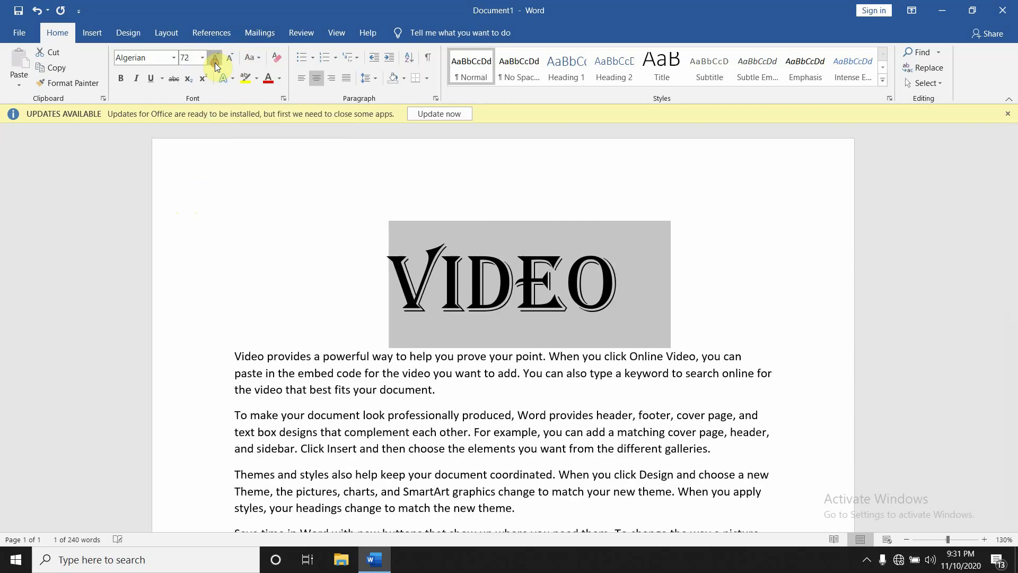
click(215, 58)
click(215, 59)
click(215, 58)
click(215, 59)
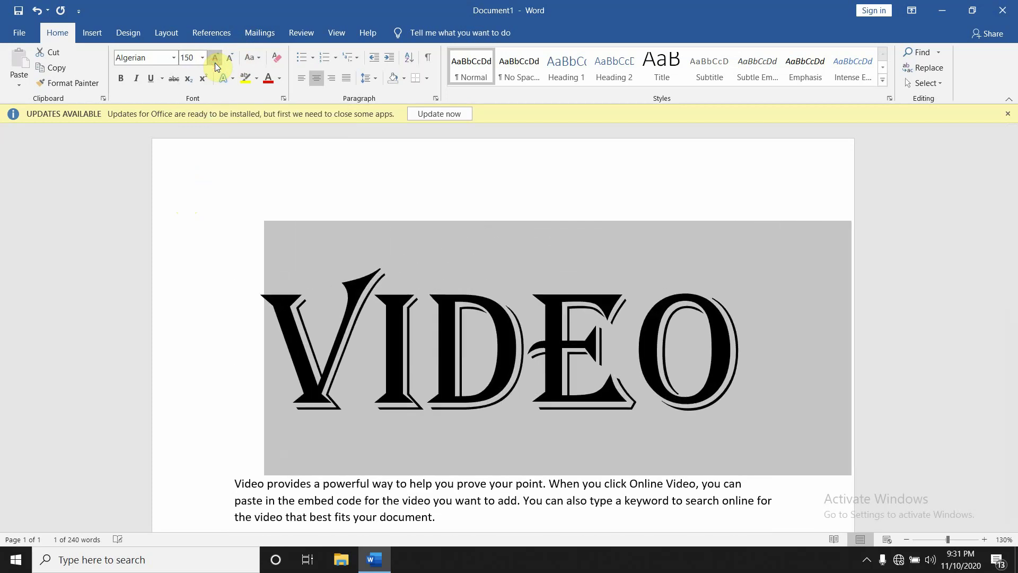
click(214, 59)
click(215, 58)
click(215, 62)
click(216, 63)
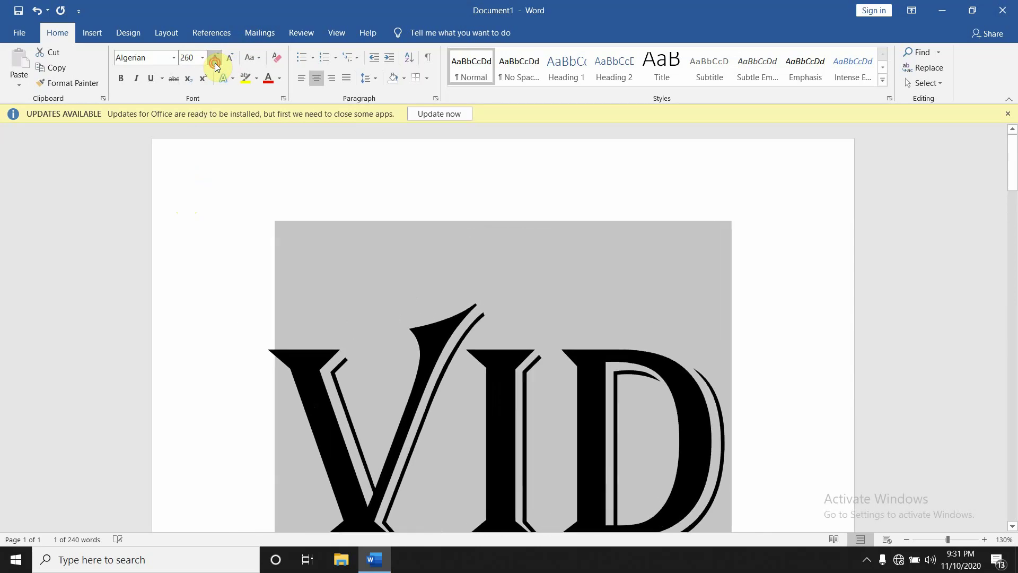
click(216, 63)
click(216, 62)
click(215, 64)
click(215, 64)
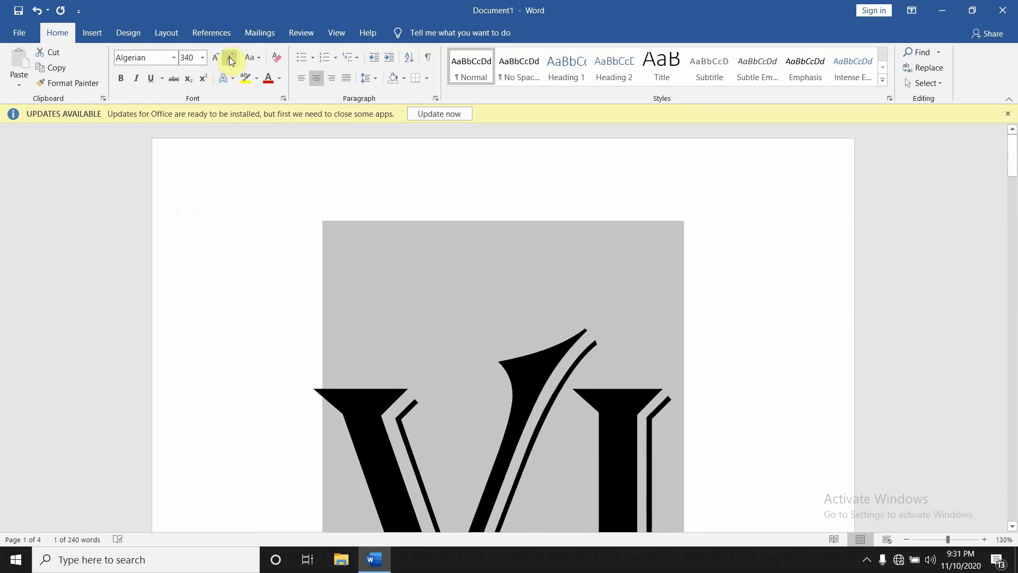
Shrink the VIDEO heading step by step with Decrease Font Size
click(229, 59)
click(229, 59)
click(229, 58)
click(229, 58)
click(230, 58)
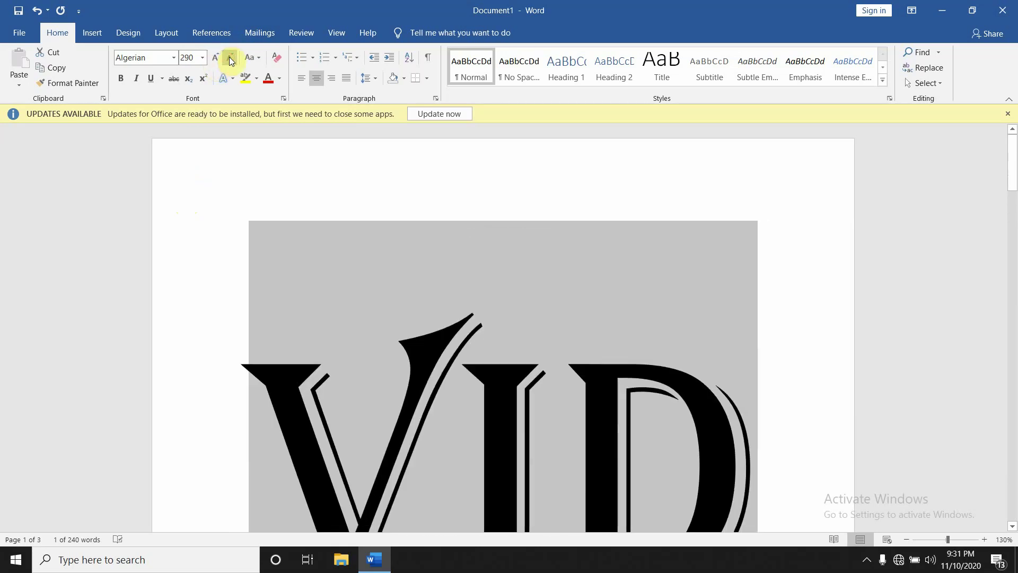
click(229, 57)
click(229, 57)
double_click(229, 57)
click(229, 57)
double_click(229, 57)
click(229, 57)
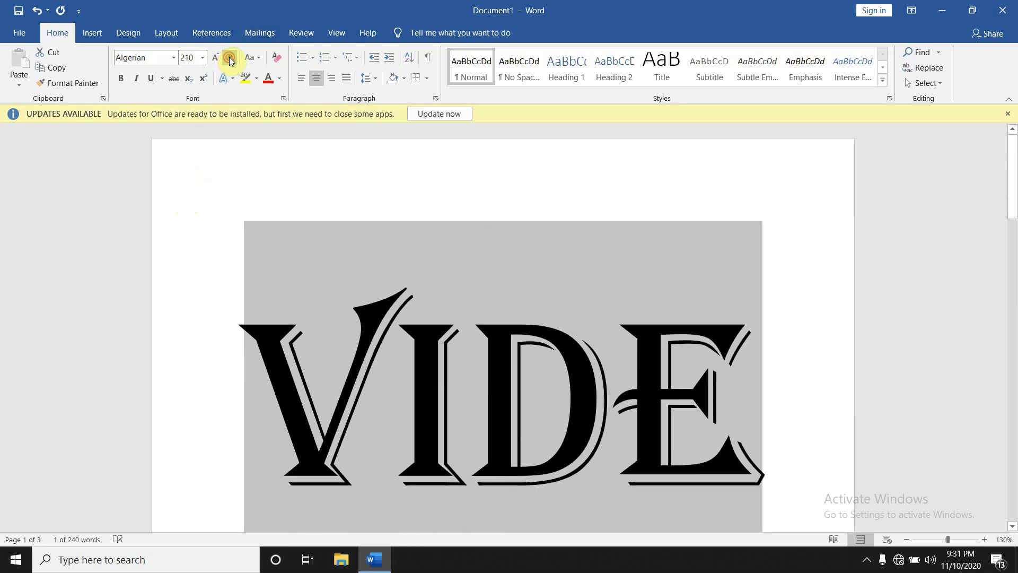
double_click(229, 57)
click(229, 57)
double_click(229, 58)
double_click(229, 57)
click(229, 58)
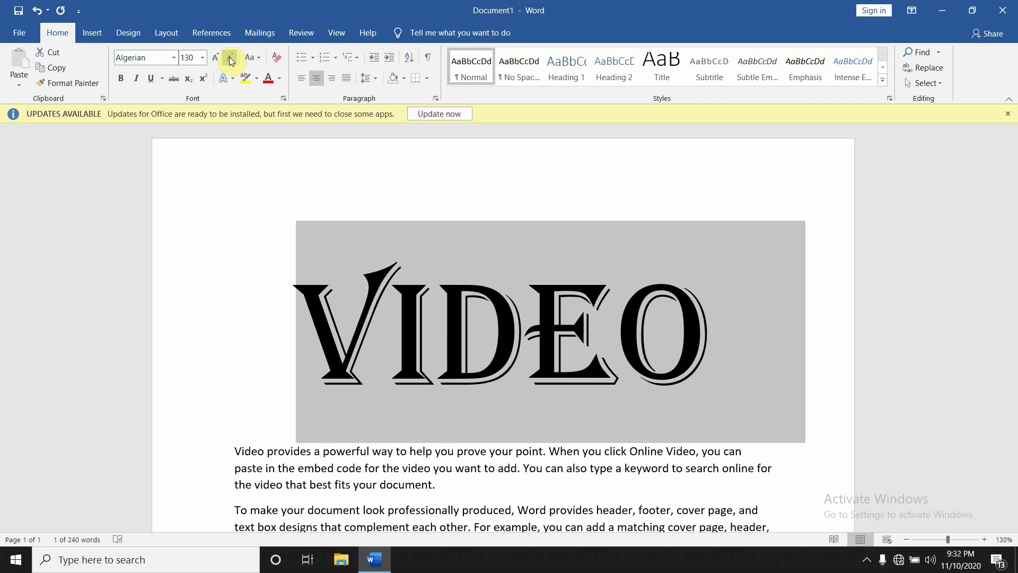
click(229, 57)
click(229, 56)
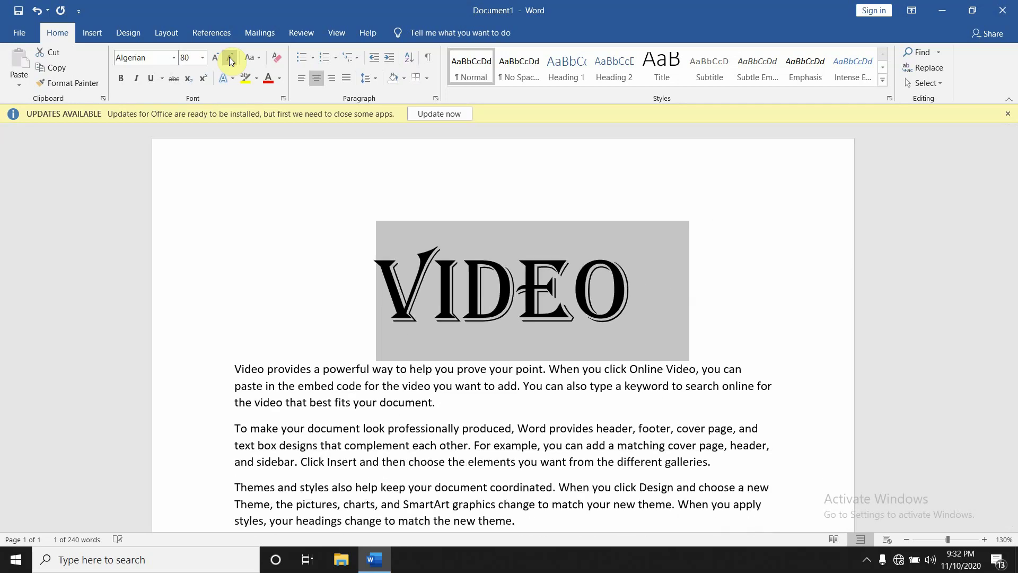
click(230, 56)
click(229, 56)
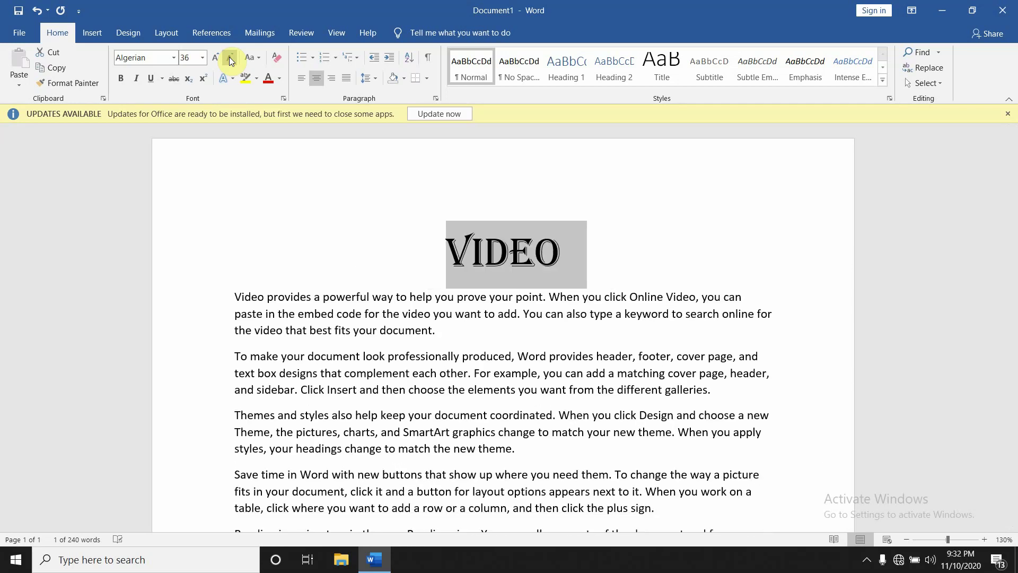
click(229, 57)
click(229, 57)
click(229, 56)
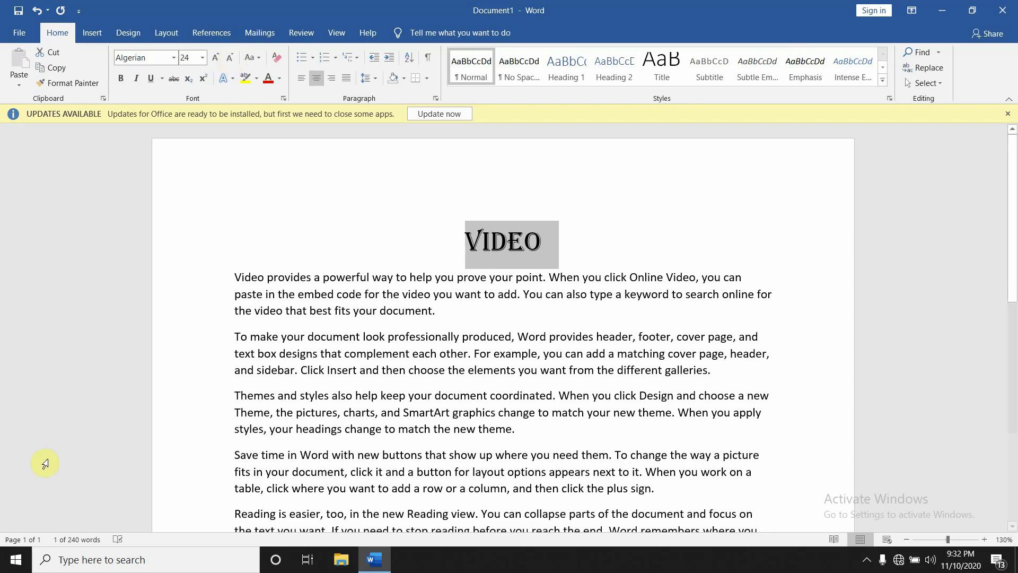
Adjust the heading with Ctrl+Shift+< and Ctrl+Shift+> until it reaches 72 point
key(ctrl+shift+less)
key(ctrl+shift+less)
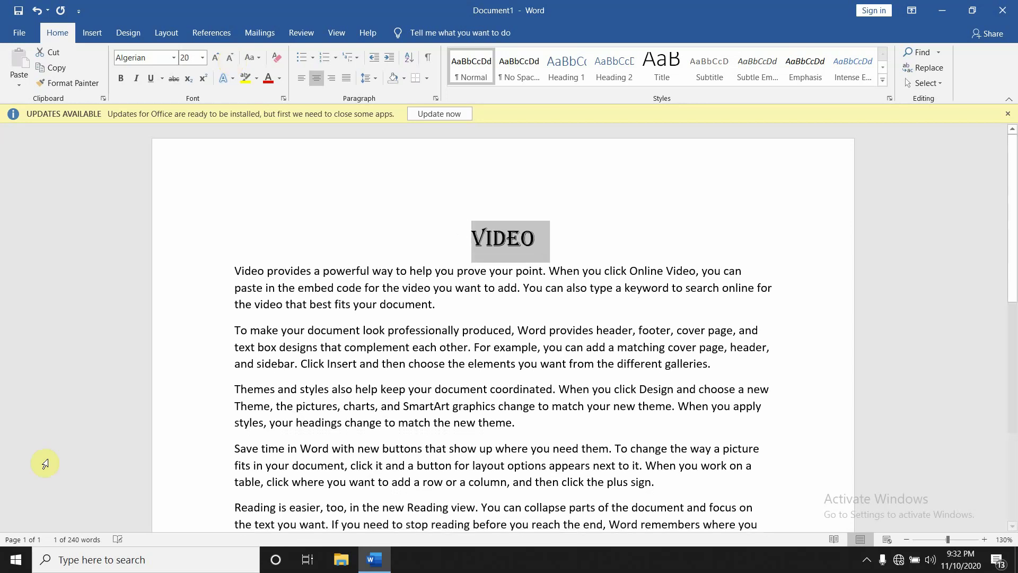
key(ctrl+shift+less)
key(ctrl+shift+less)
key(ctrl+shift+less)
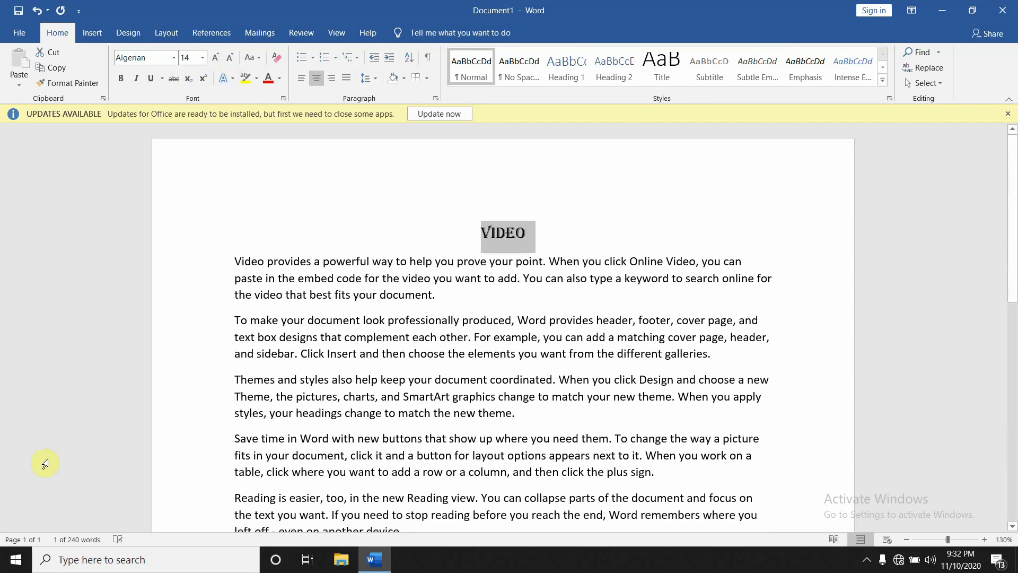
key(ctrl+shift+greater)
key(ctrl+shift+greater)
key(ctrl+shift+greater)
key(ctrl+shift+greater)
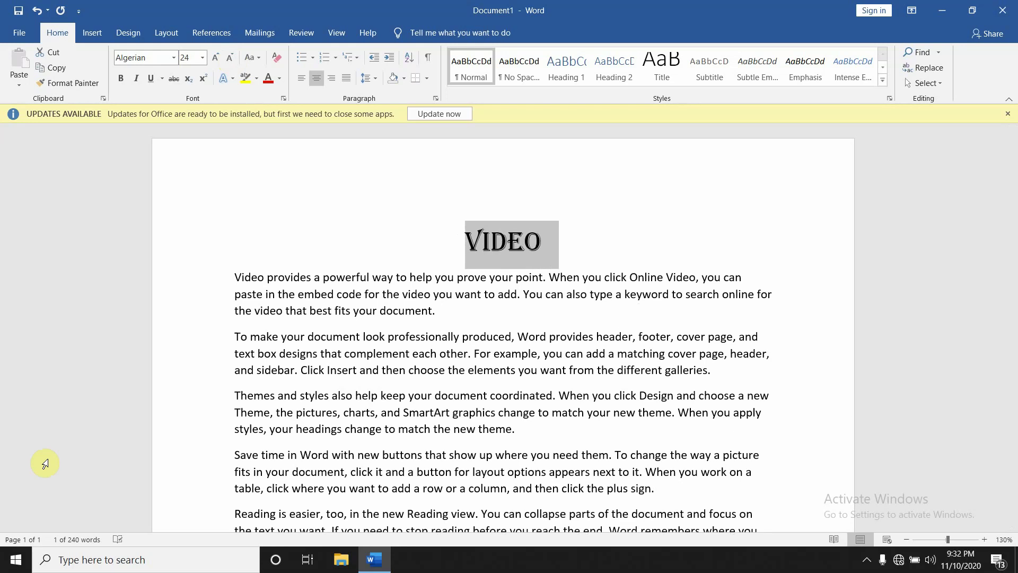
key(ctrl+shift+greater)
key(ctrl+shift+greater)
key(ctrl+shift+greater)
key(ctrl+shift+greater)
key(ctrl+shift+greater)
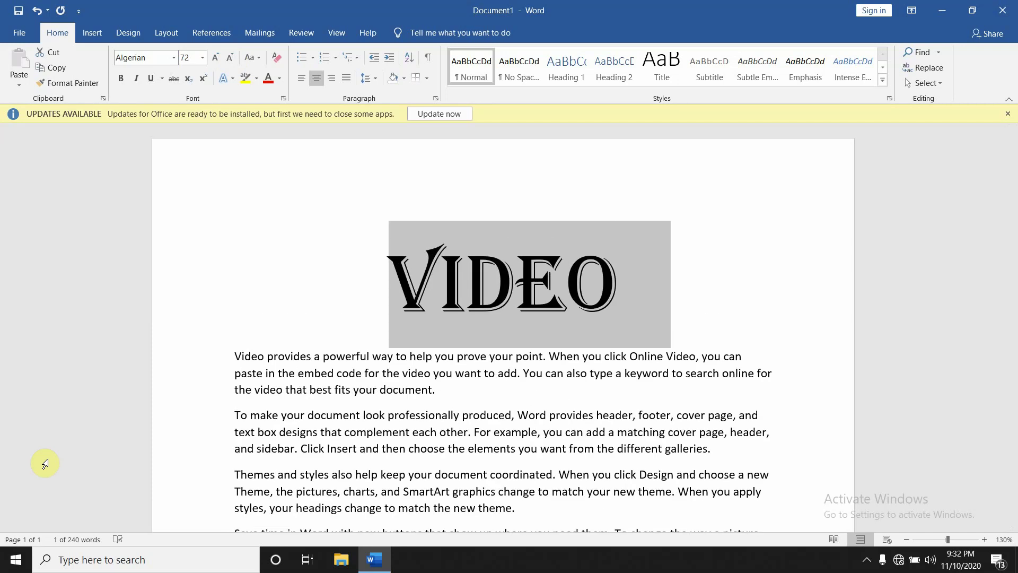
key(ctrl+shift+greater)
key(ctrl+shift+greater)
key(ctrl+shift+greater)
key(ctrl+shift+greater)
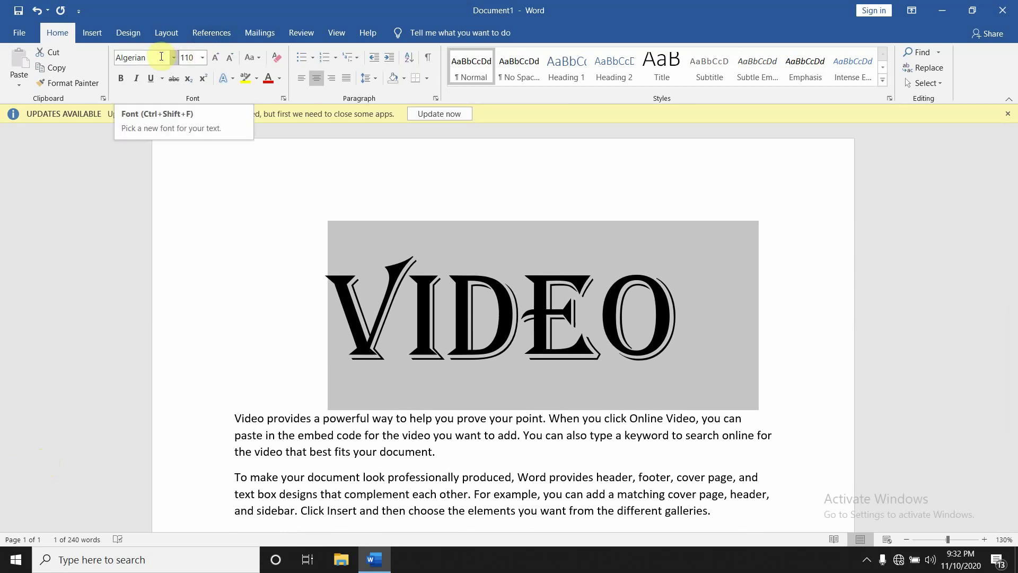
Browse the font size list, then bump the VIDEO heading up one step to 120 point
click(202, 57)
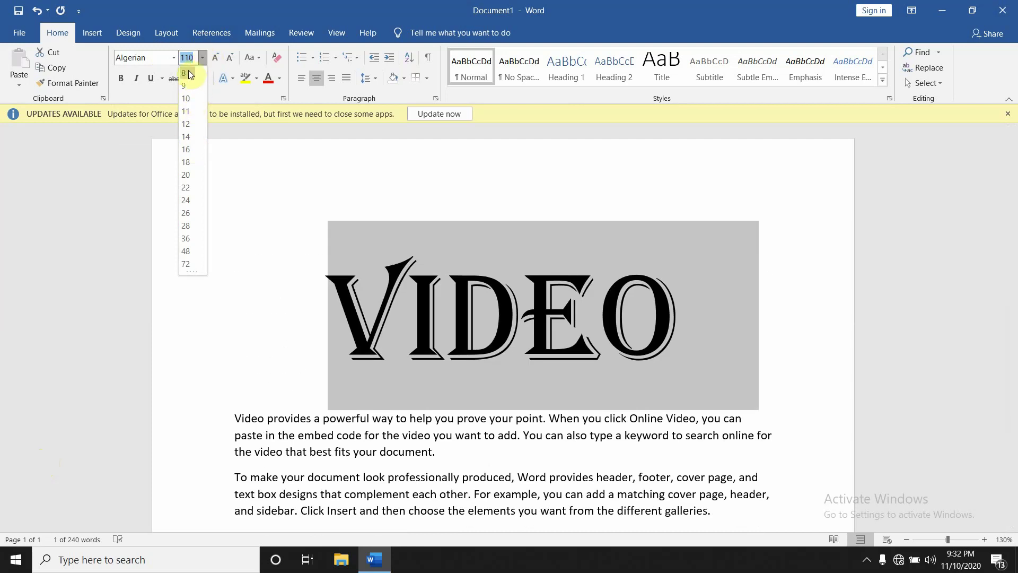
click(202, 58)
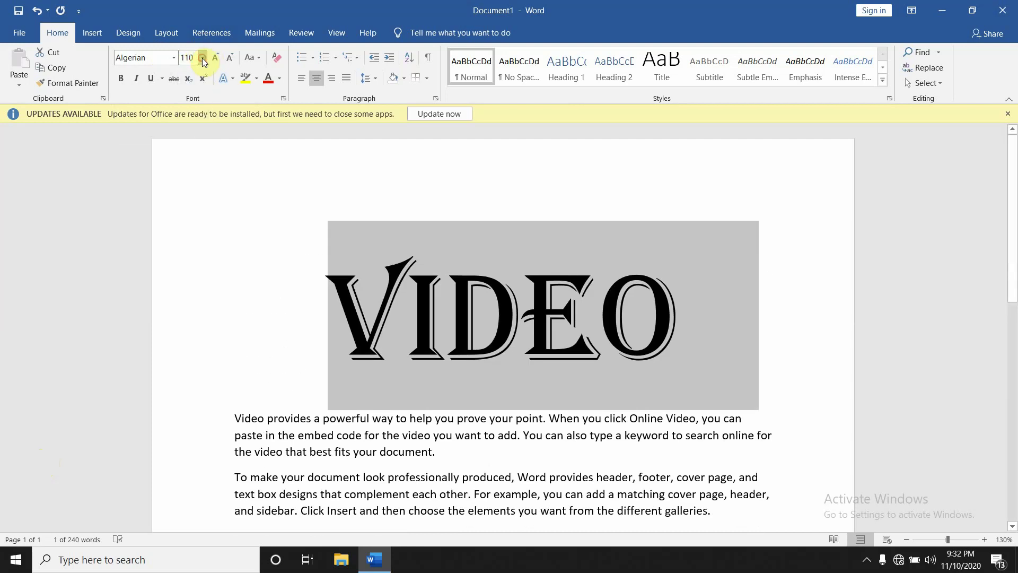
click(202, 58)
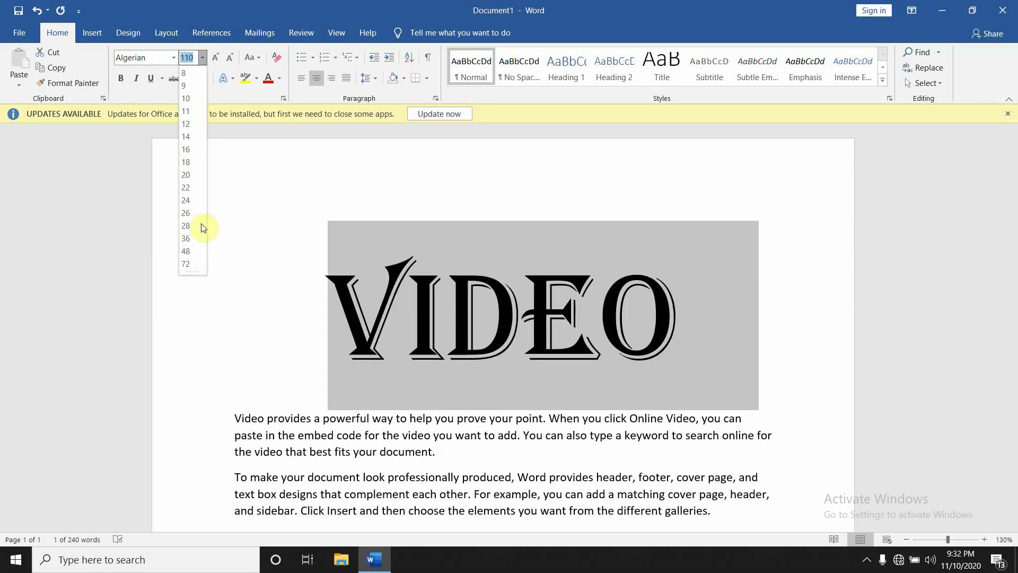
click(202, 59)
click(215, 59)
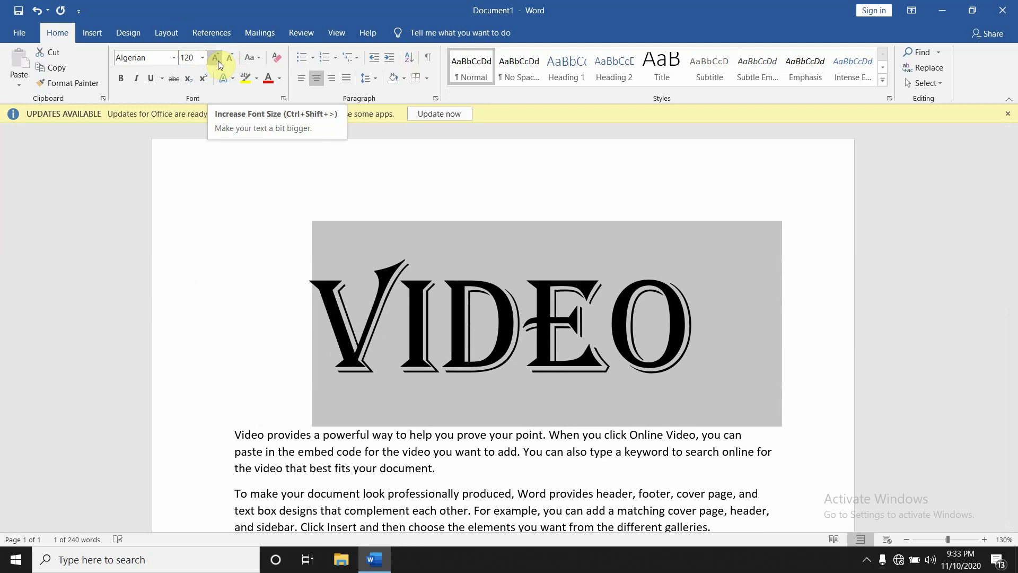
Enlarge the heading three steps, then shrink it seven steps down to 36 point
click(218, 60)
click(218, 60)
click(218, 60)
click(218, 60)
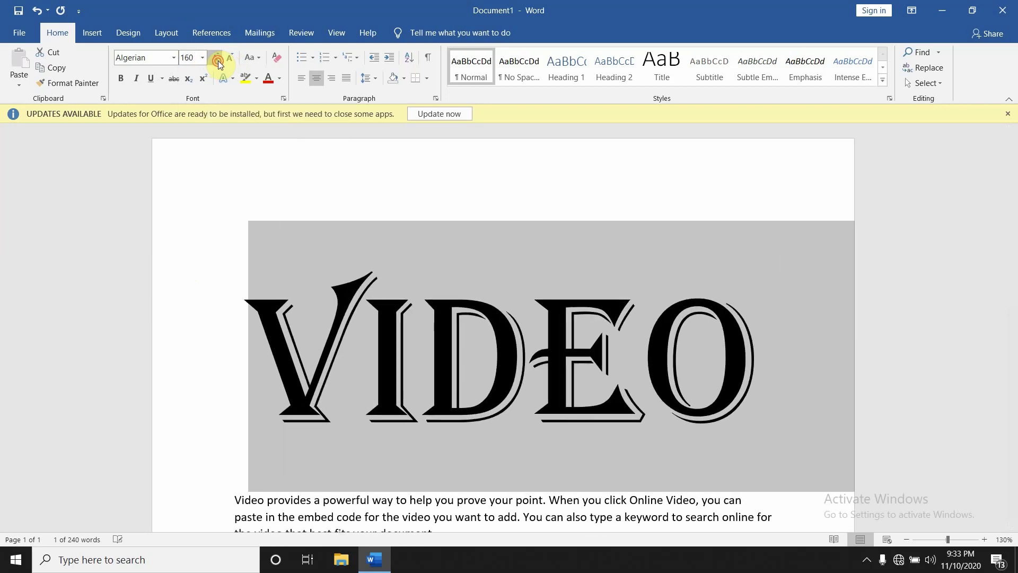
click(218, 60)
click(218, 60)
click(232, 60)
click(232, 60)
click(232, 60)
click(232, 60)
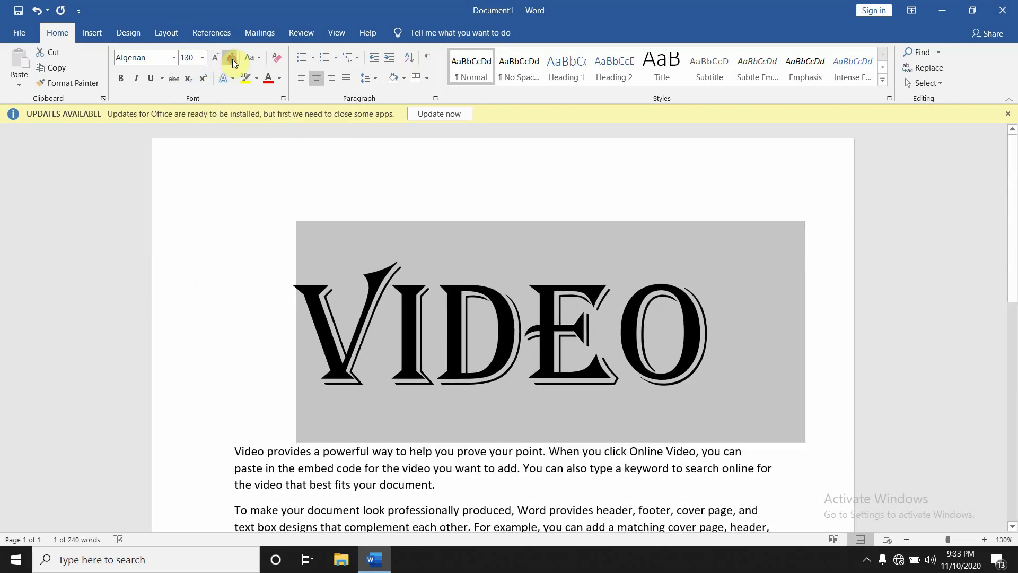
click(232, 60)
click(232, 60)
click(232, 60)
click(232, 60)
click(232, 60)
click(232, 60)
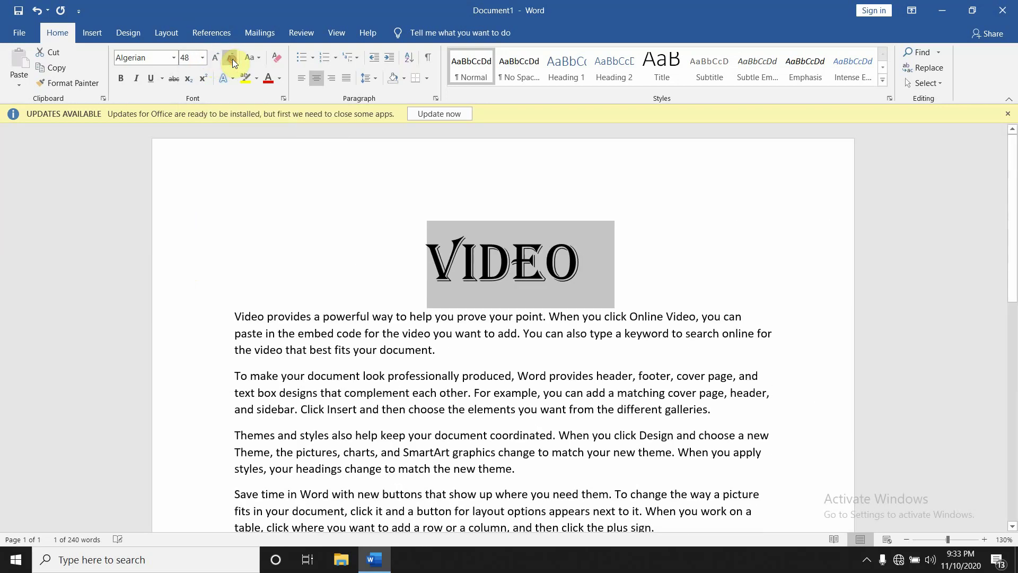
click(232, 60)
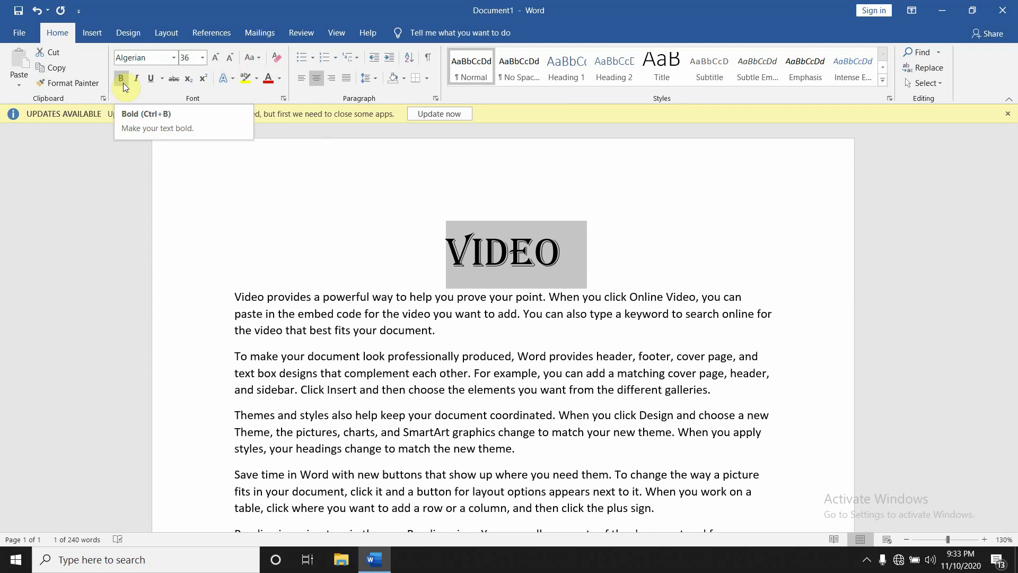
Bold the VIDEO heading and the first body paragraph, then italicize the heading
click(123, 84)
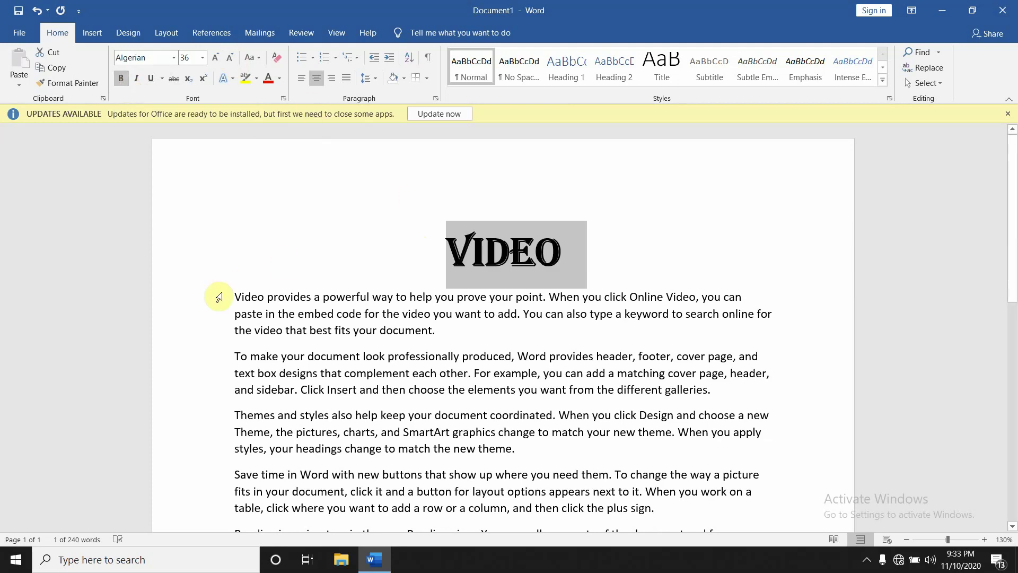
drag(234, 294, 502, 339)
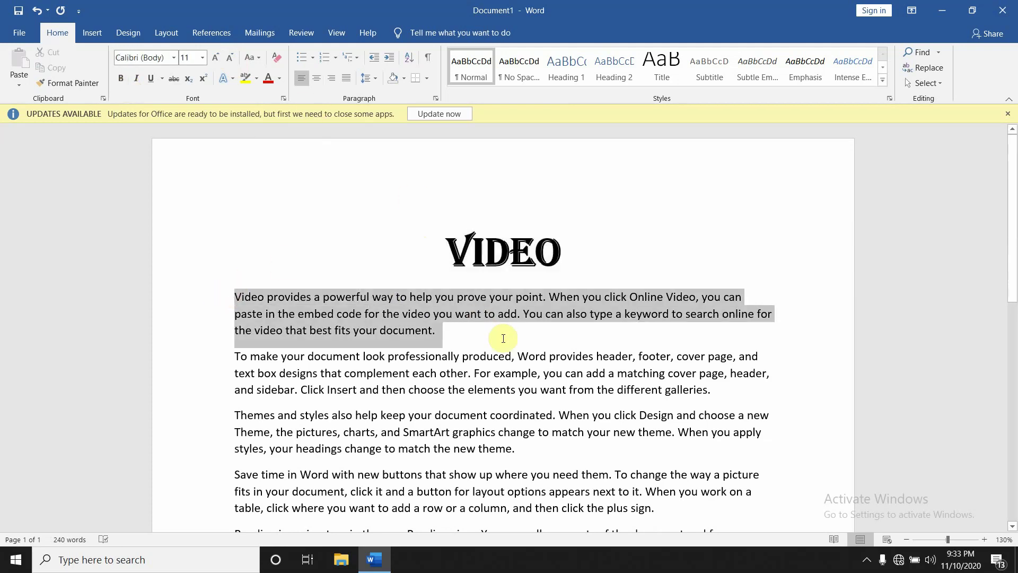
click(121, 79)
click(375, 331)
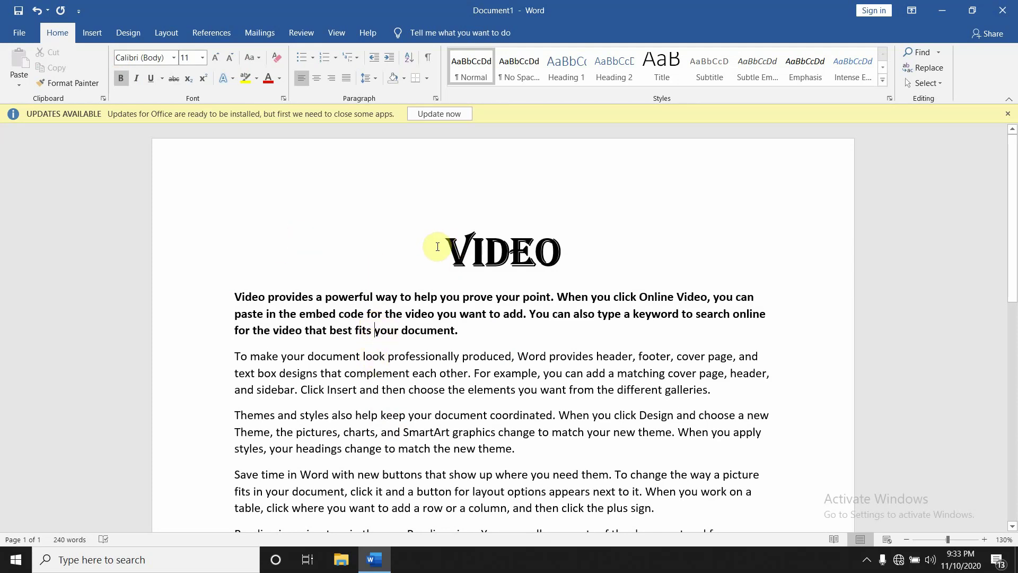
drag(438, 247, 572, 262)
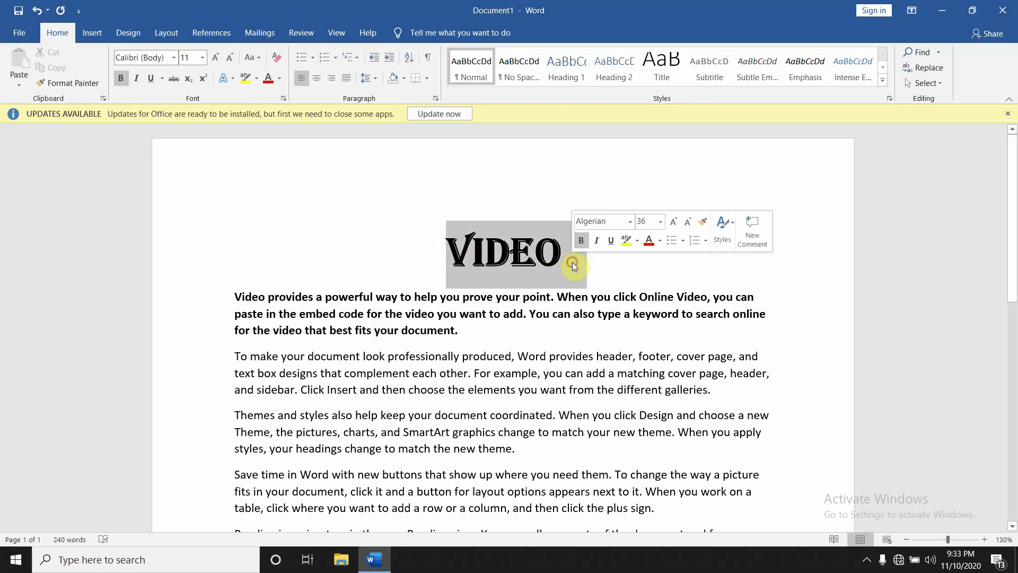
click(136, 78)
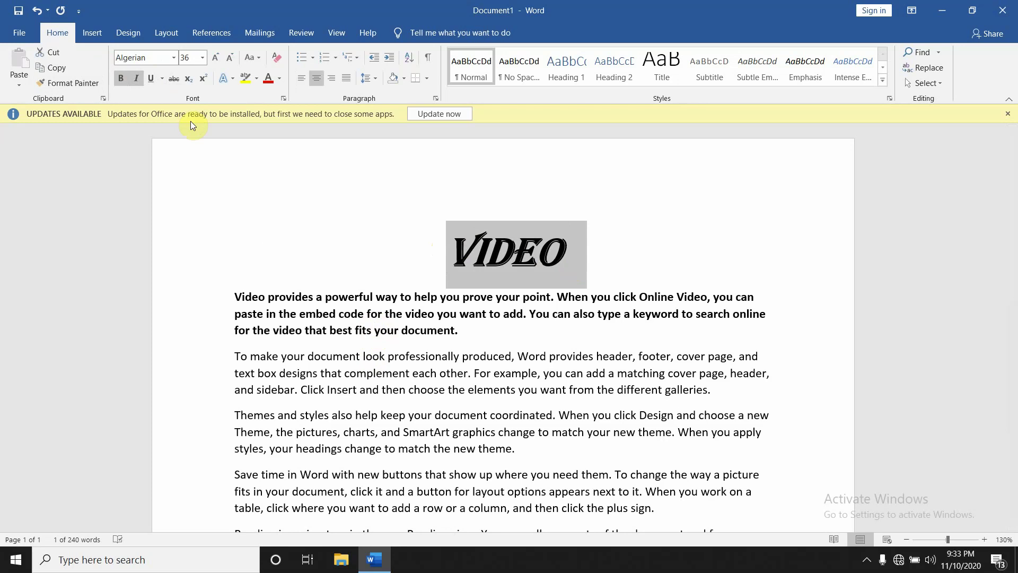
Select the 'To make your document look professionally produced' paragraph and apply Ctrl+B and Ctrl+I
click(209, 162)
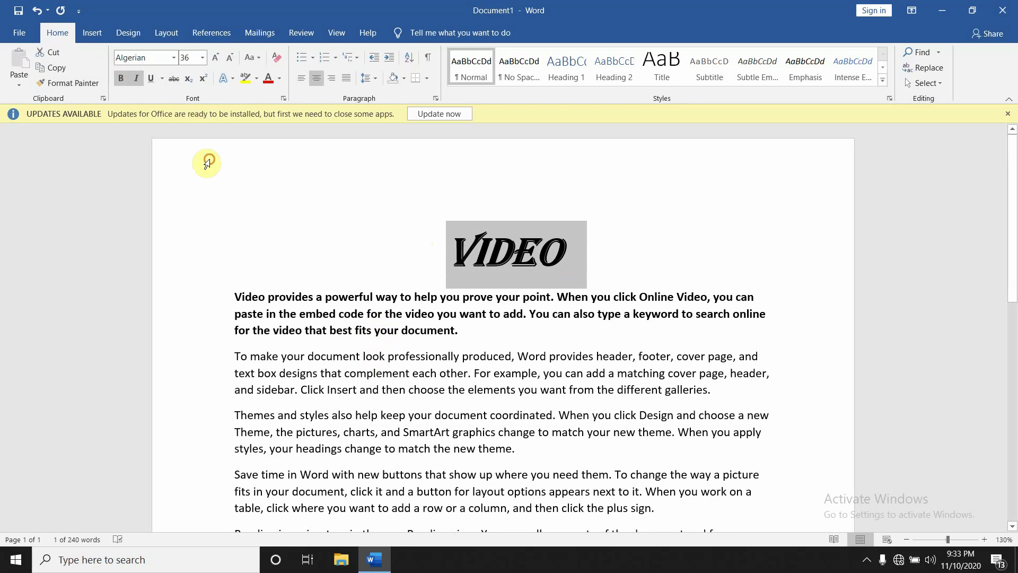
click(278, 236)
click(233, 355)
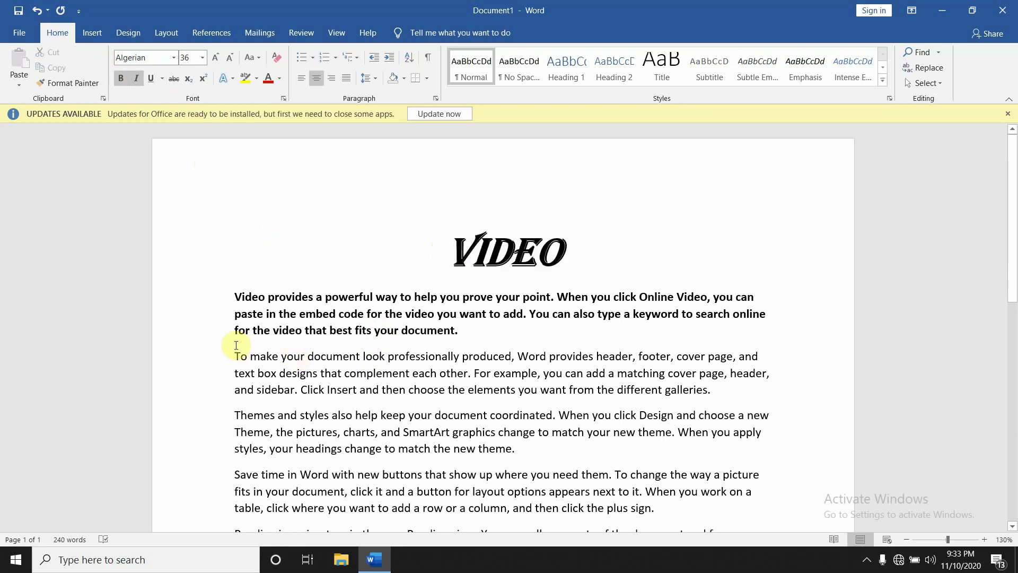
drag(666, 344, 711, 390)
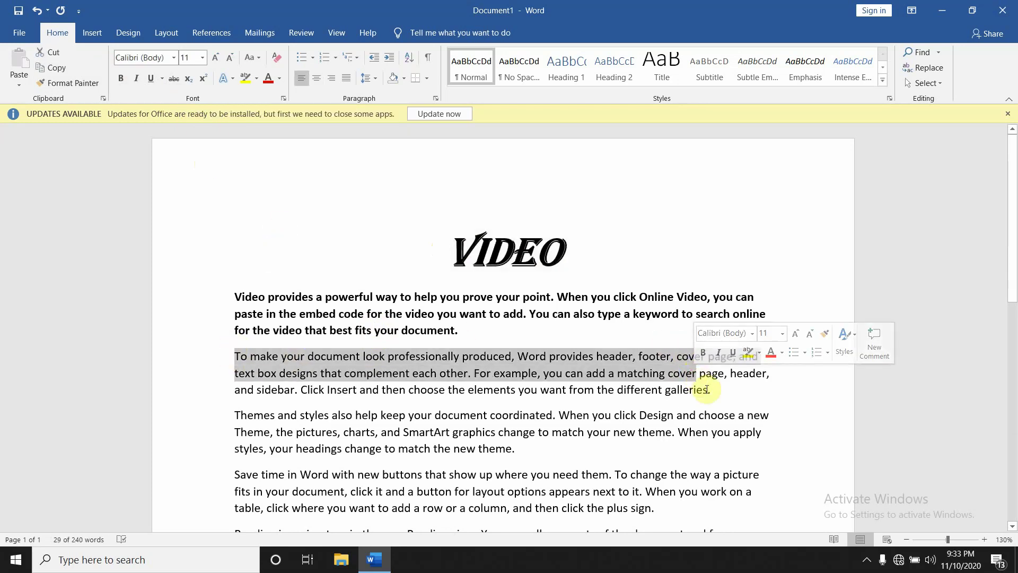
click(711, 391)
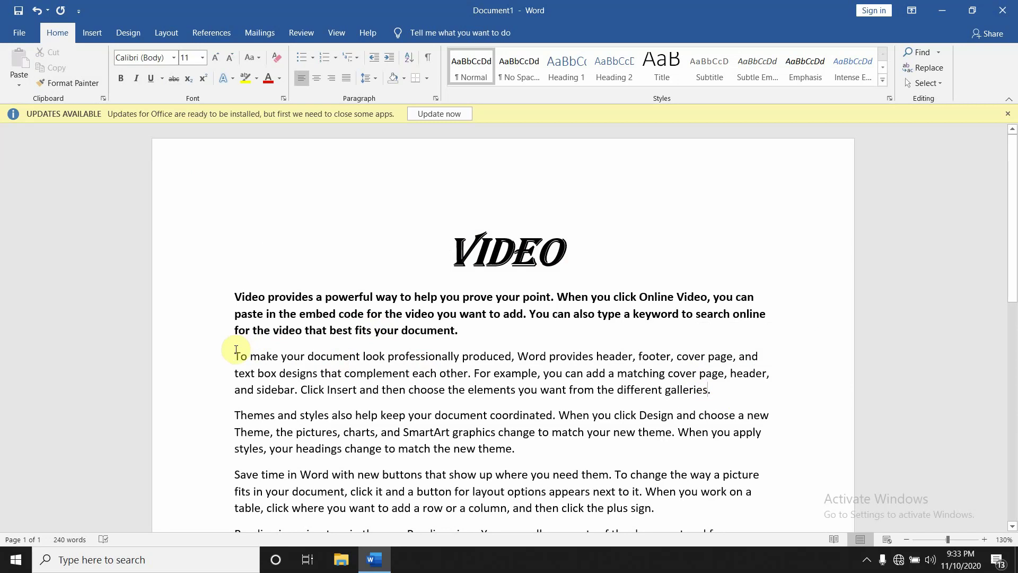
mouse_move(234, 355)
mouse_down()
mouse_move(693, 419)
mouse_move(707, 399)
mouse_up()
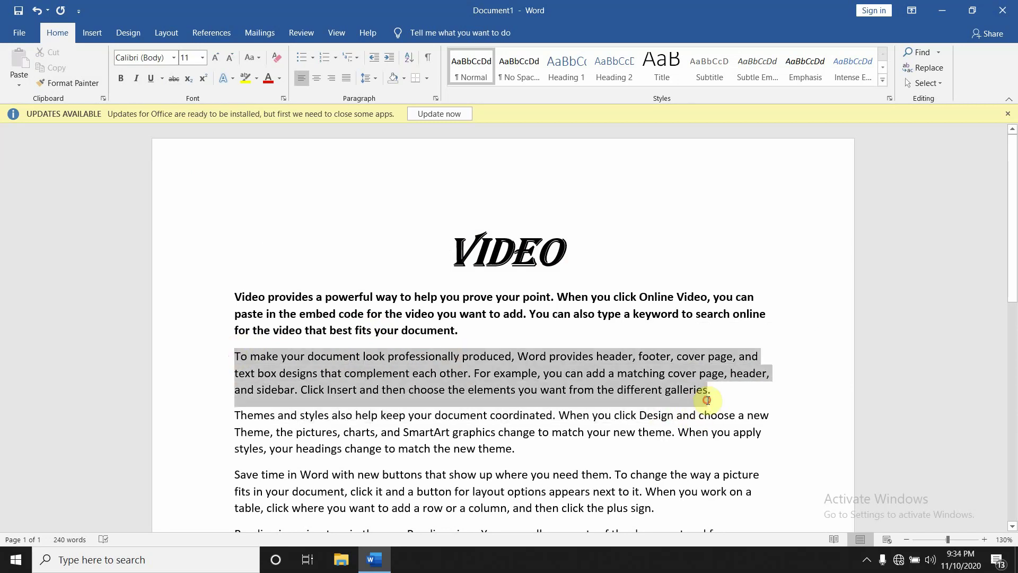
key(ctrl+b)
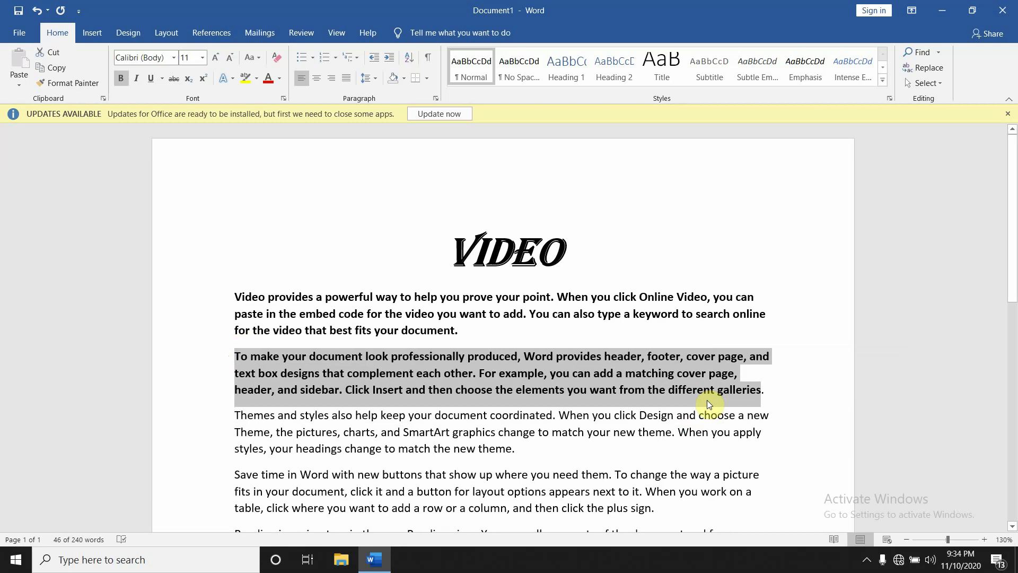
key(ctrl+i)
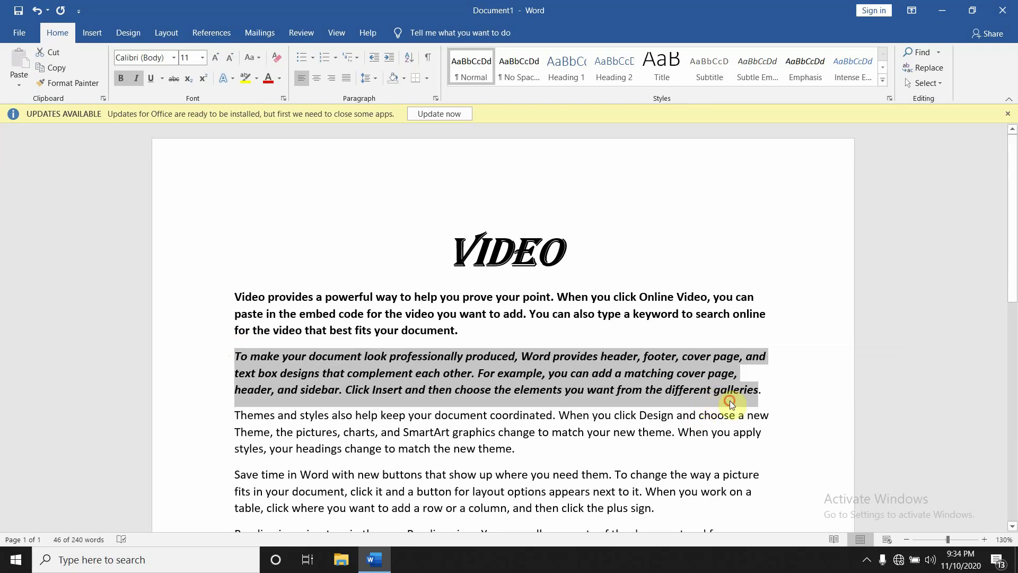
click(730, 400)
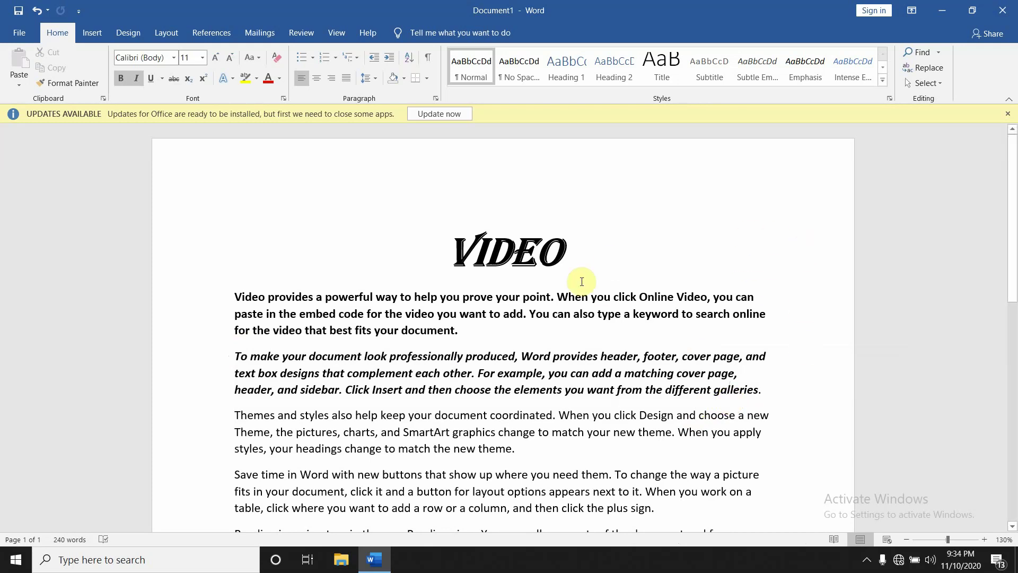
Underline the VIDEO heading with the Underline button, then toggle it with Ctrl+U
double_click(546, 251)
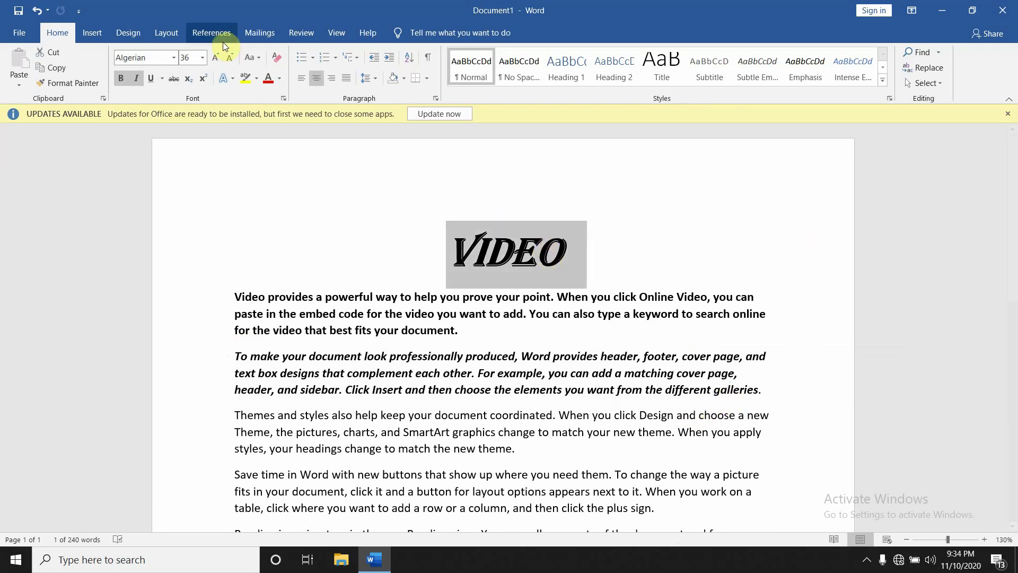
click(147, 80)
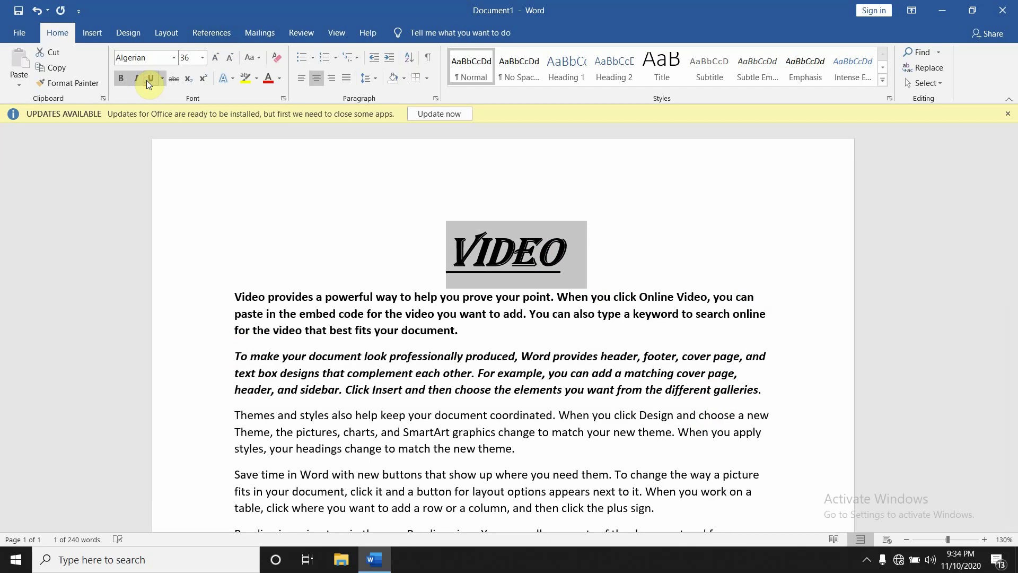
key(ctrl+u)
key(ctrl+u)
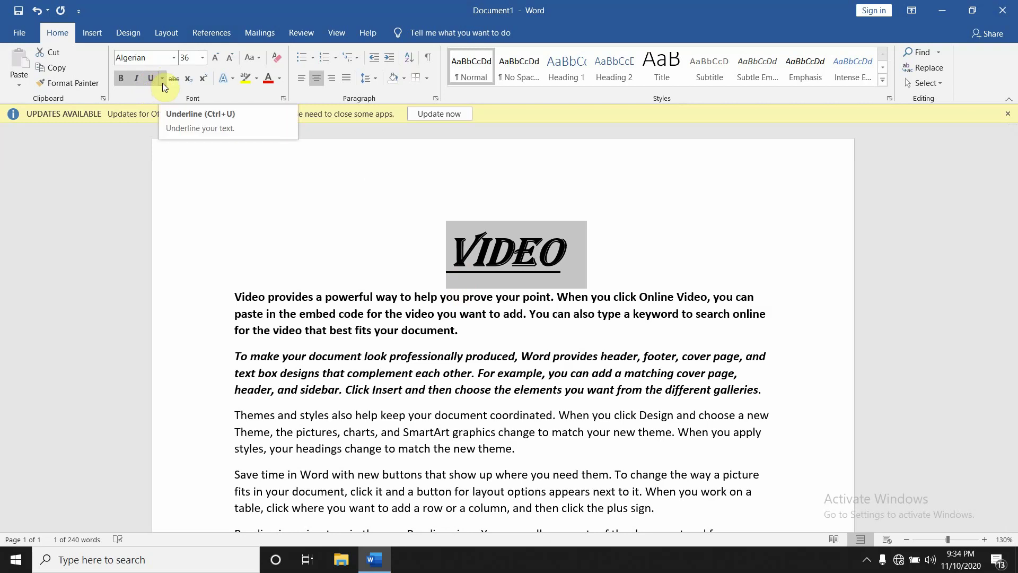
Try thick, dotted and dashed underlines on the VIDEO heading
click(163, 83)
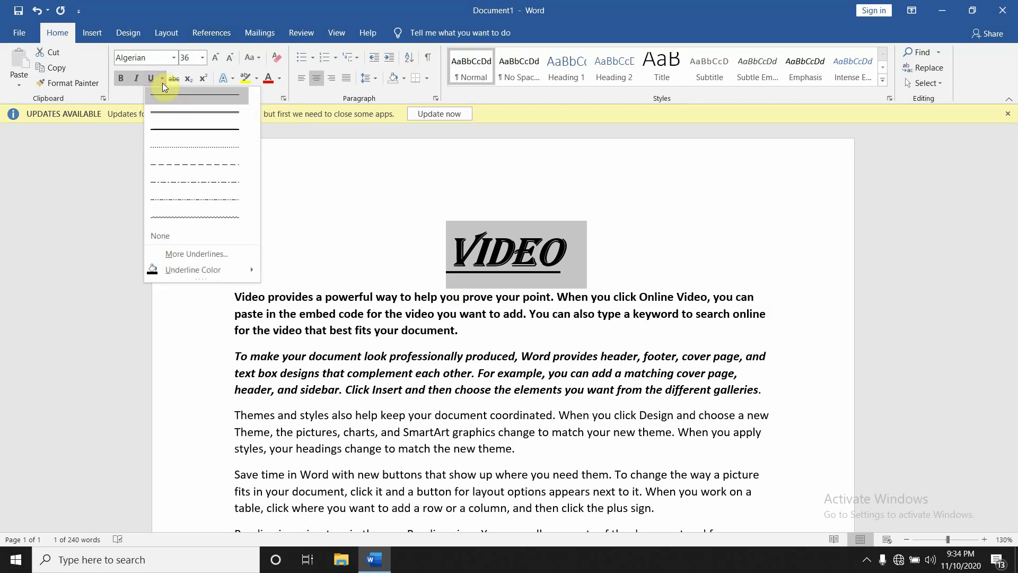
click(190, 111)
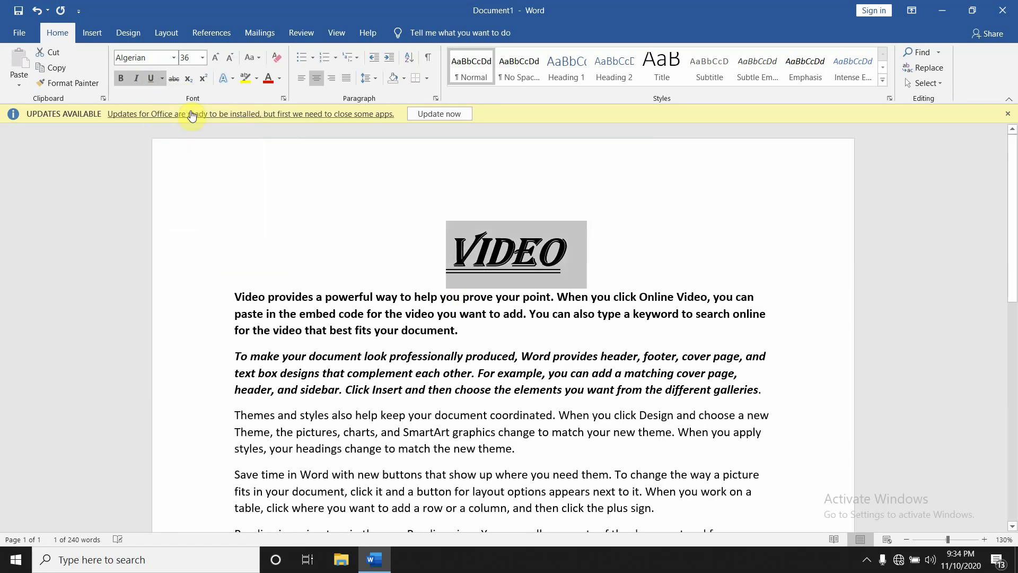
click(160, 79)
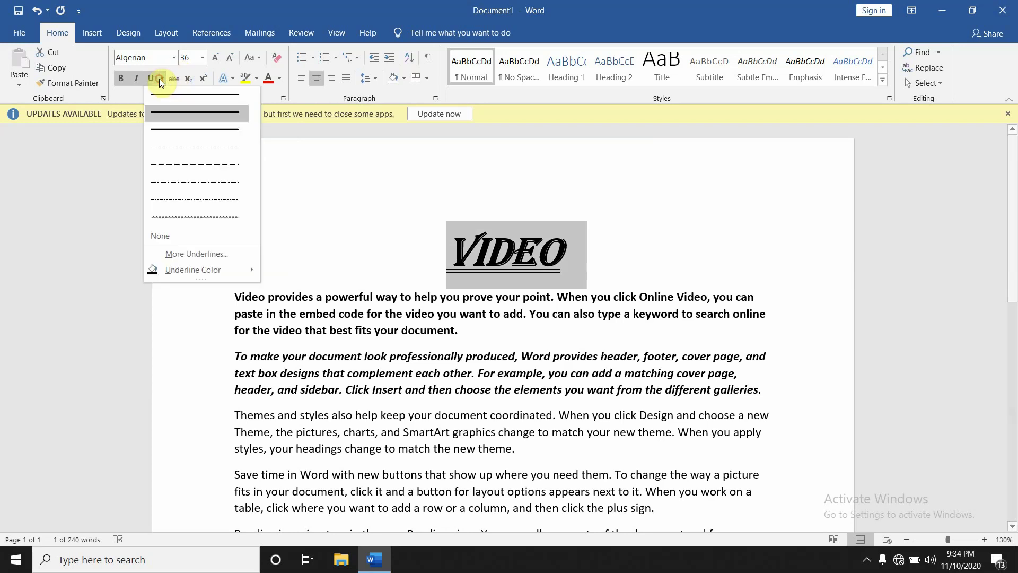
click(178, 136)
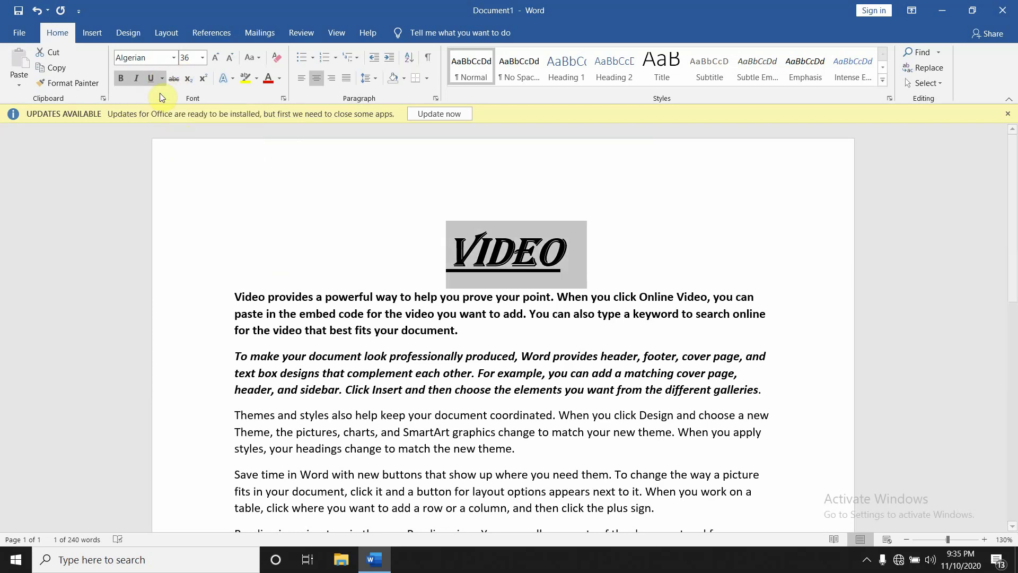
click(162, 78)
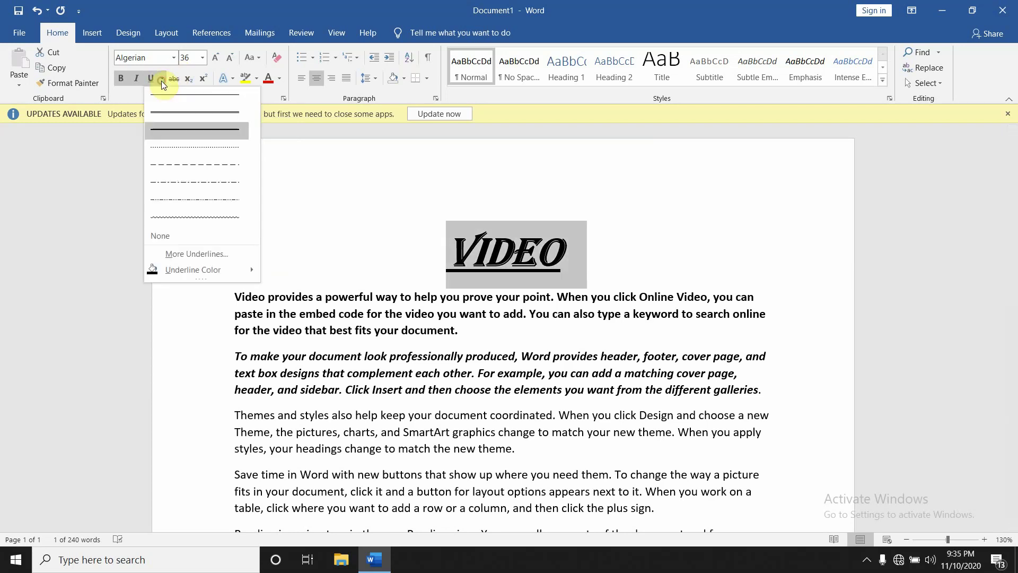
click(170, 142)
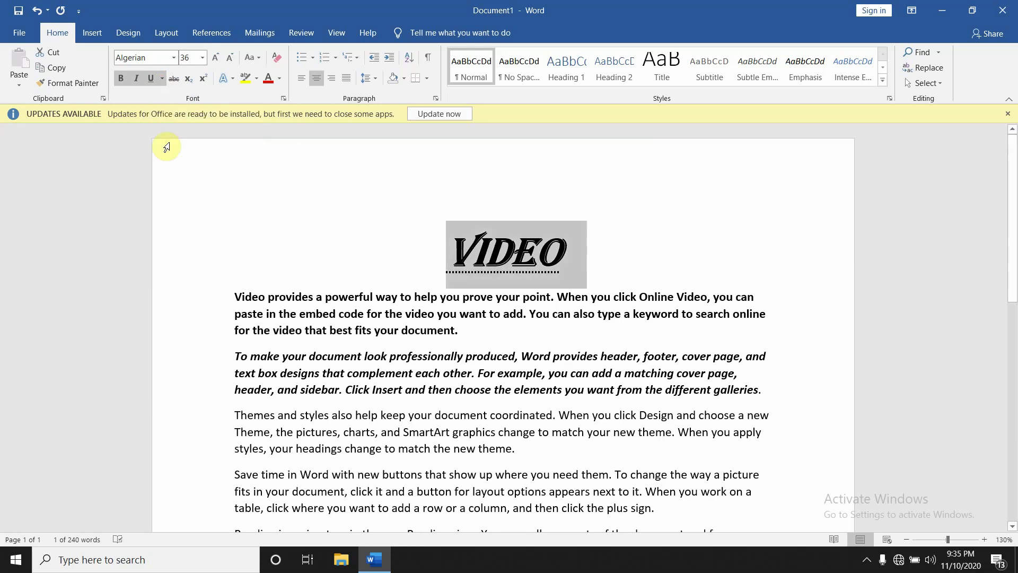
click(161, 79)
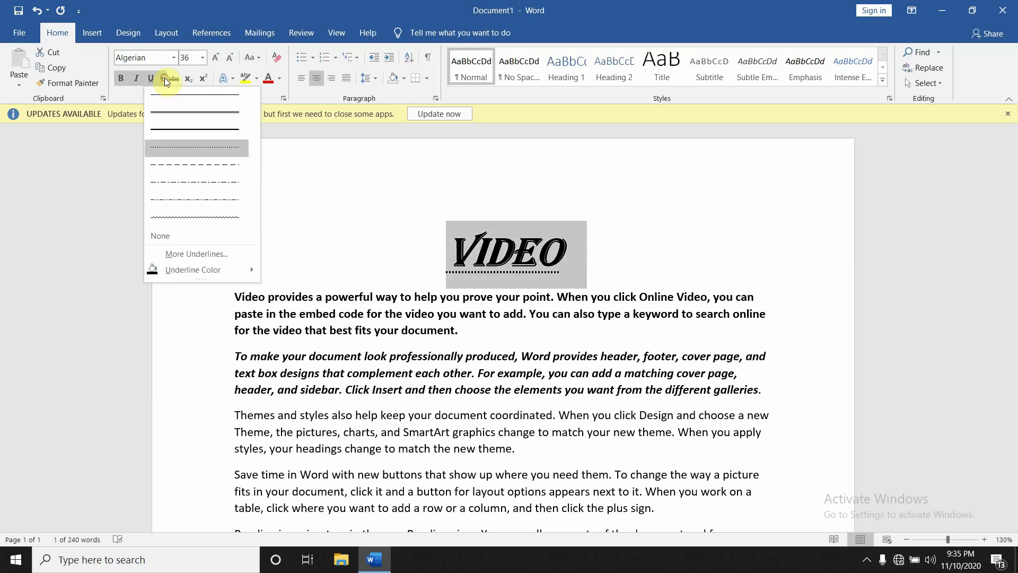
click(167, 165)
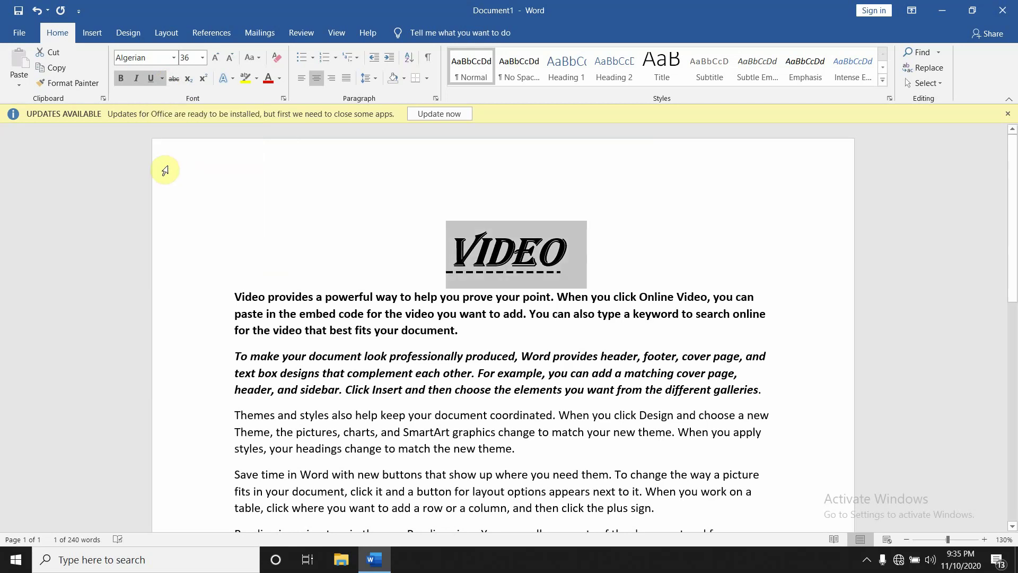
Switch VIDEO's underline to dot-dash, then dot-dot-dash, then wavy
click(164, 80)
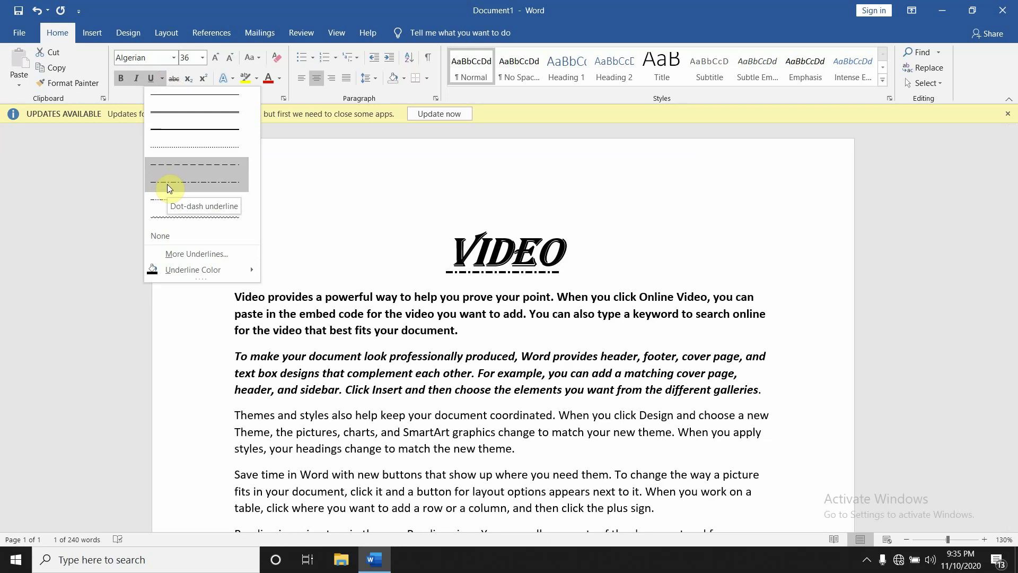
click(167, 183)
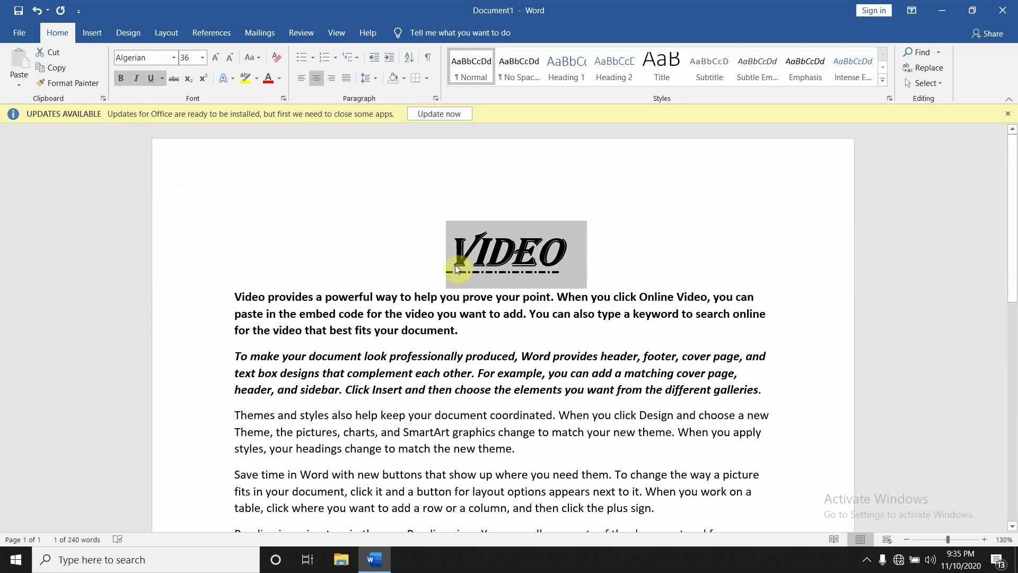
click(161, 79)
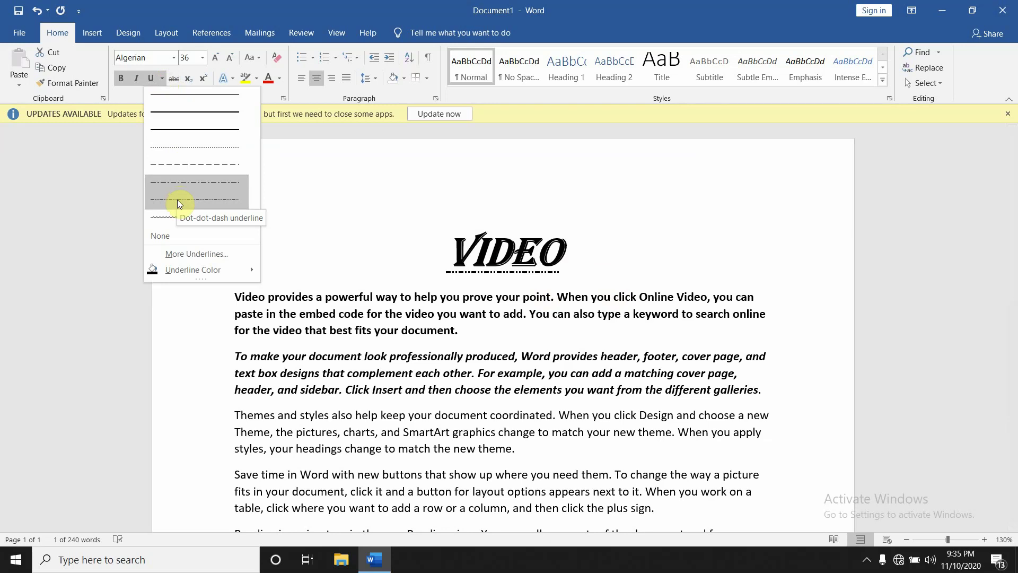
click(178, 199)
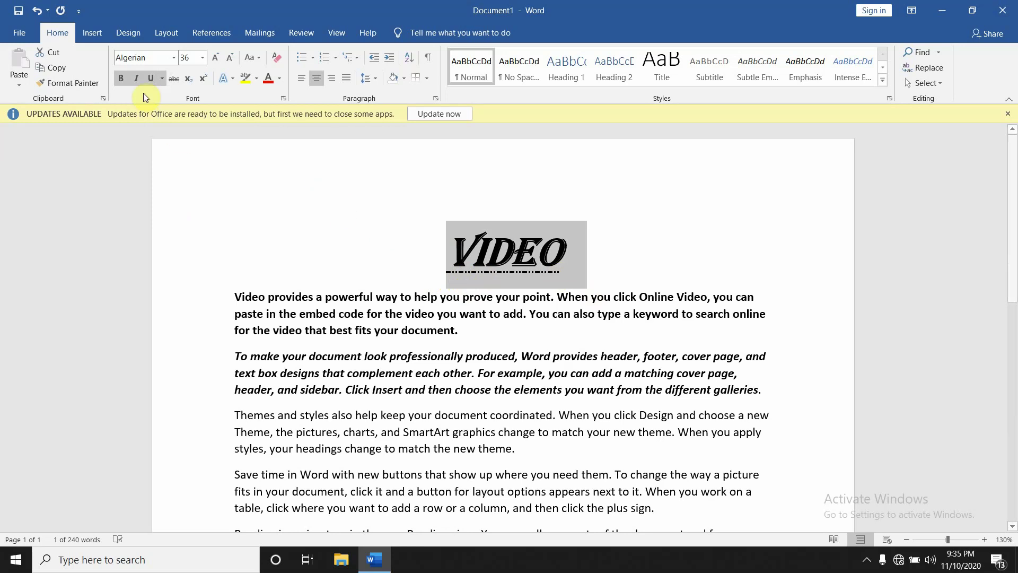
click(164, 79)
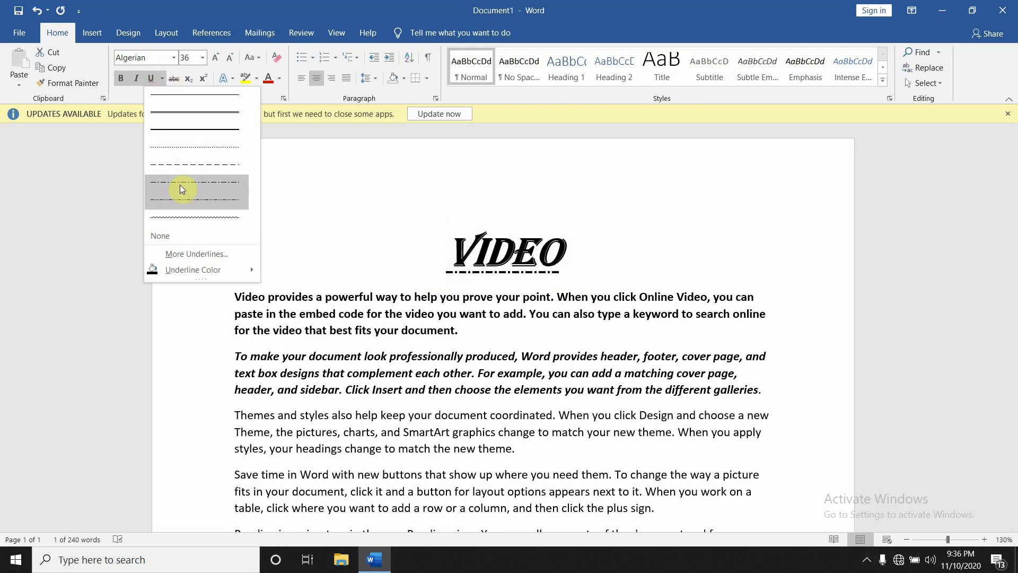
click(179, 219)
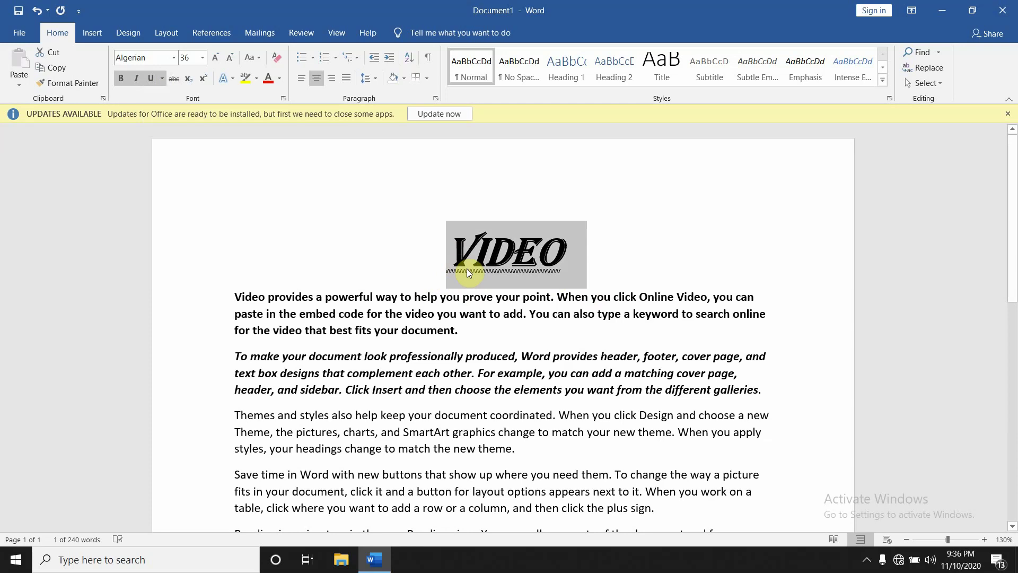
click(162, 80)
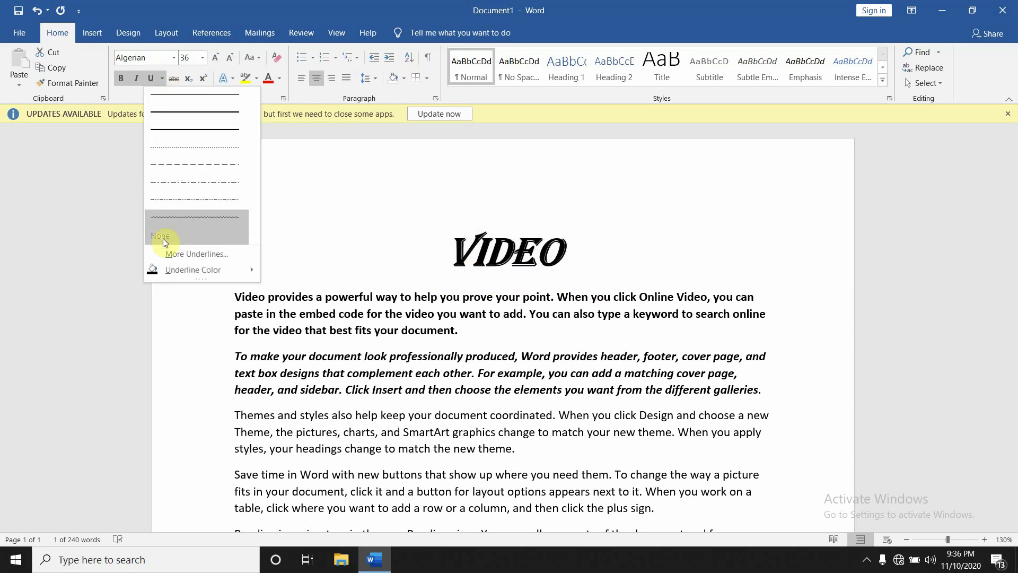
In the Font dialog, set VIDEO's underline style to Words only and confirm
click(201, 255)
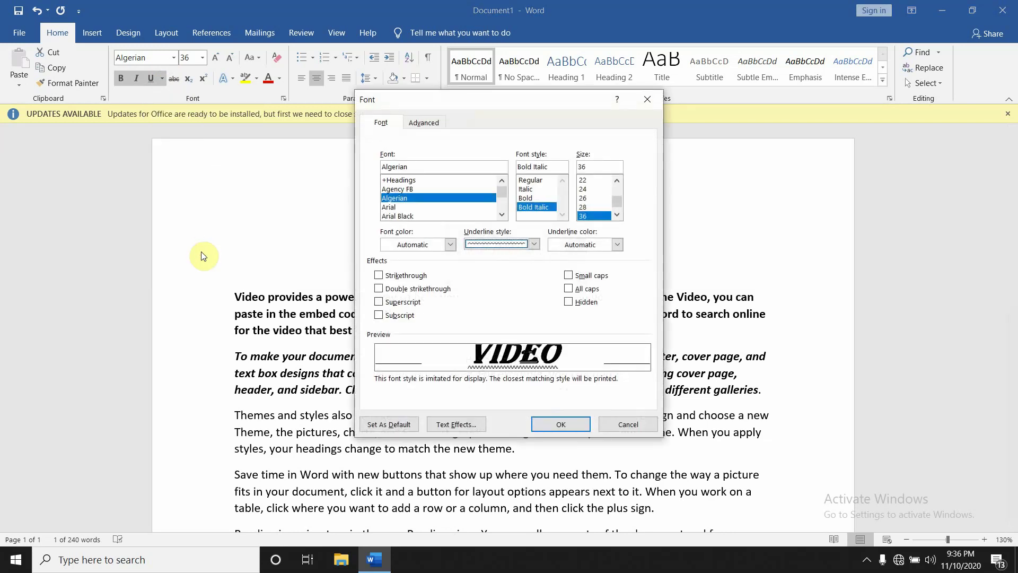
click(533, 249)
click(534, 254)
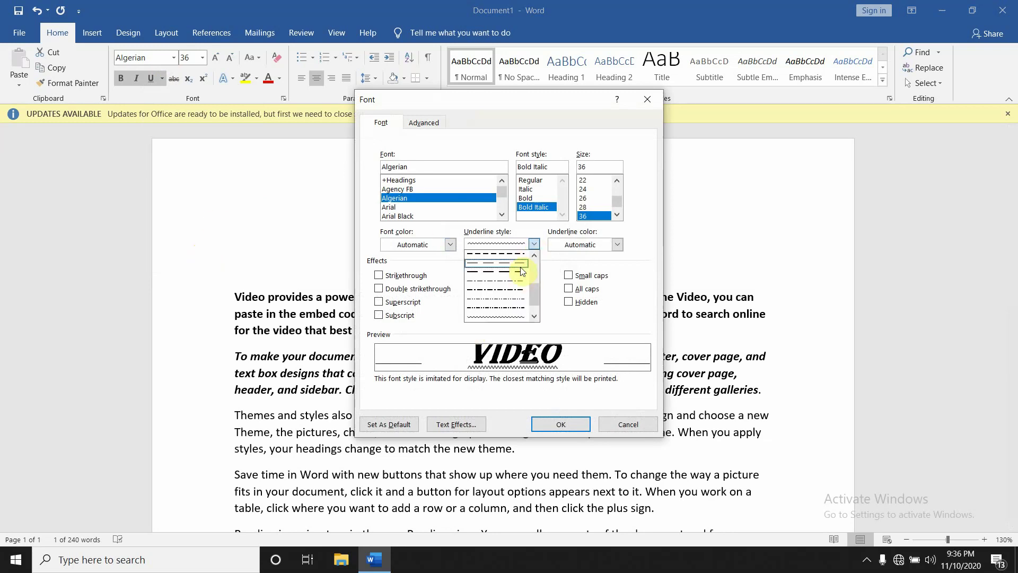
click(536, 254)
click(537, 253)
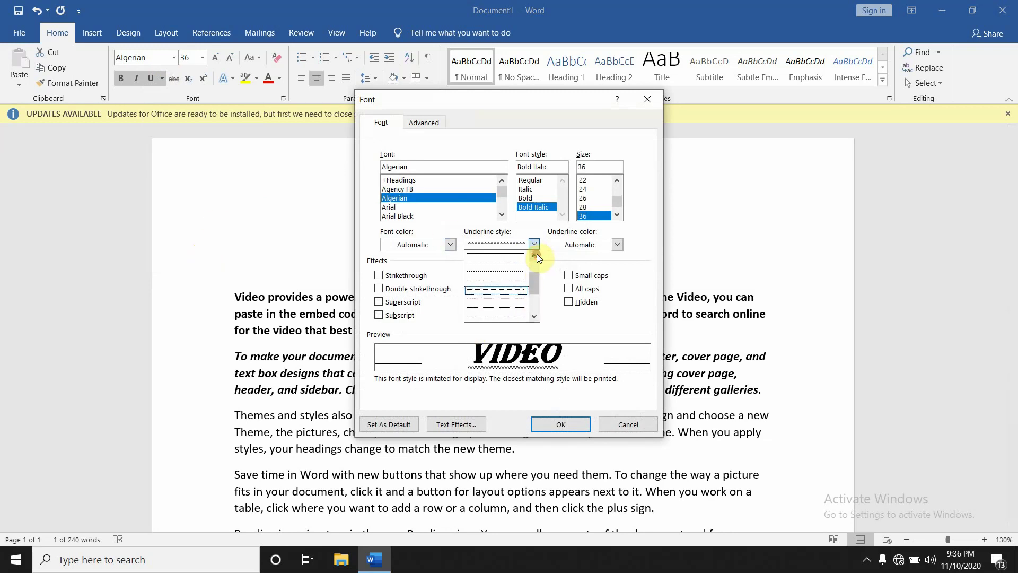
click(536, 253)
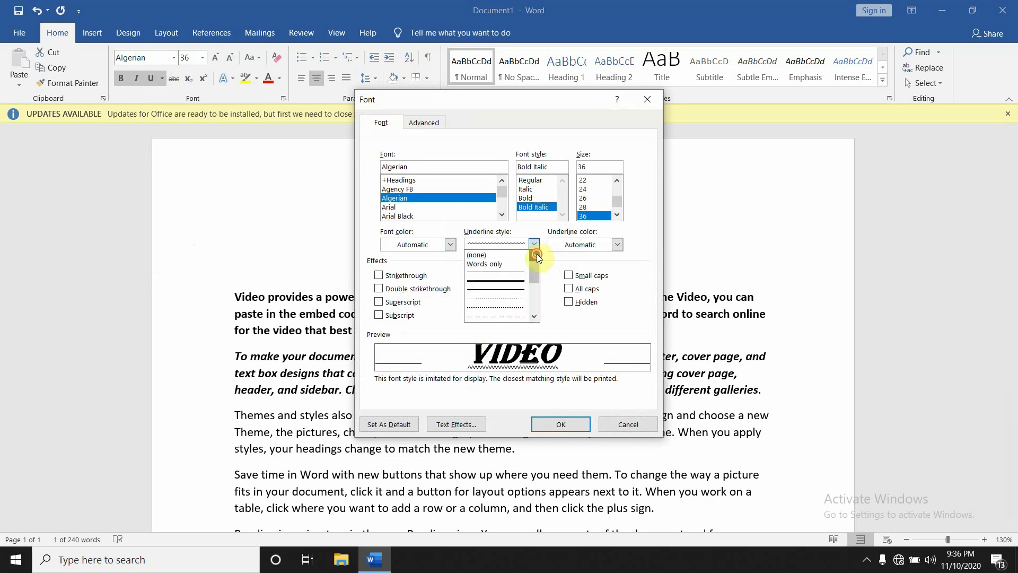
click(504, 263)
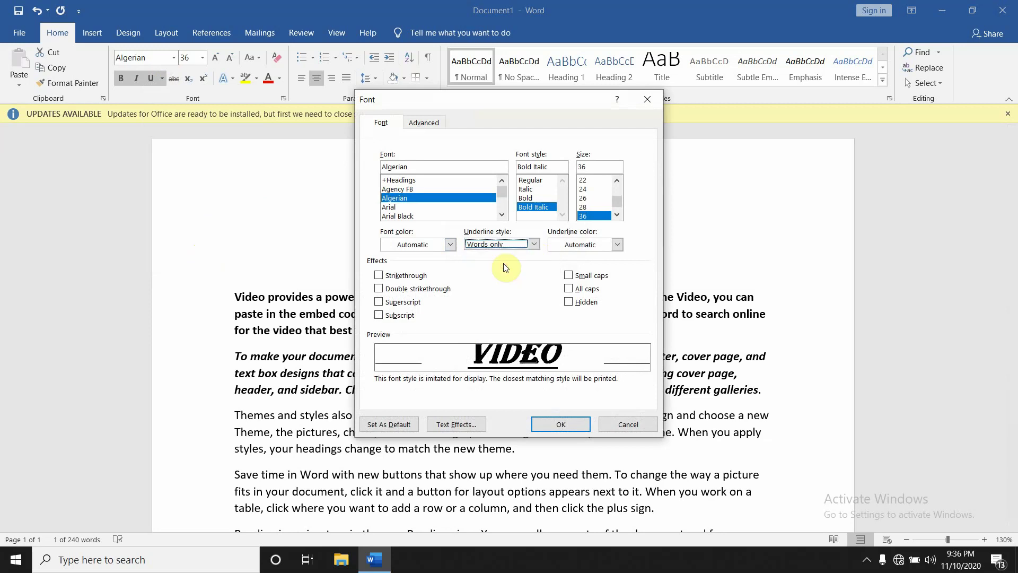
click(549, 422)
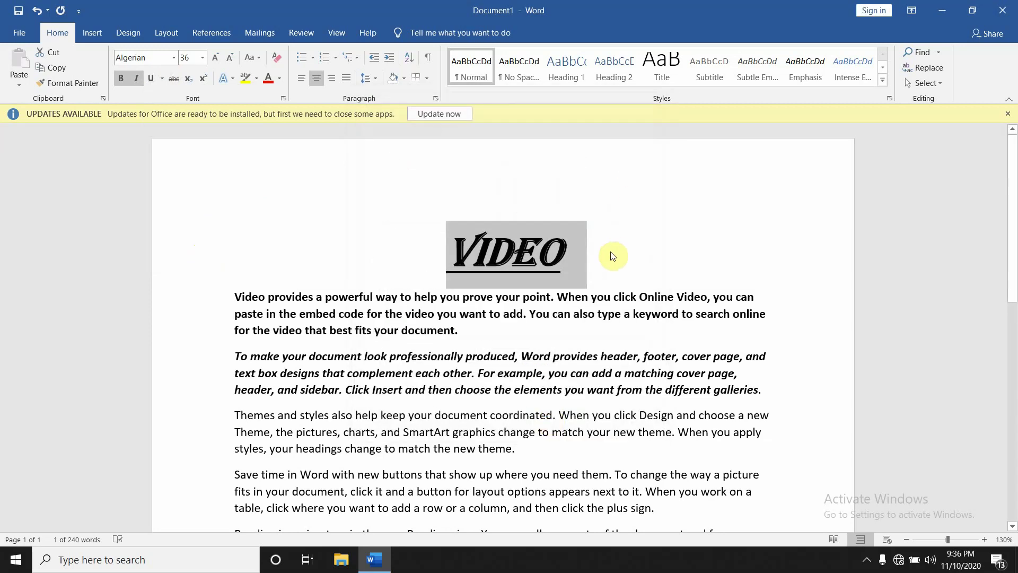
click(613, 256)
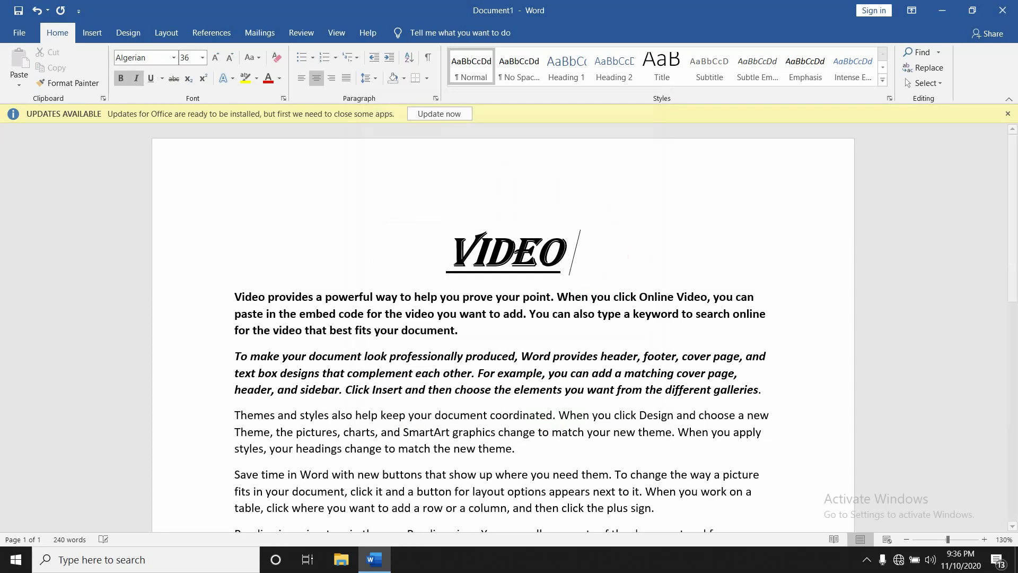
Add ' AND AUDIO' after VIDEO so the heading reads VIDEO AND AUDIO
text(AND)
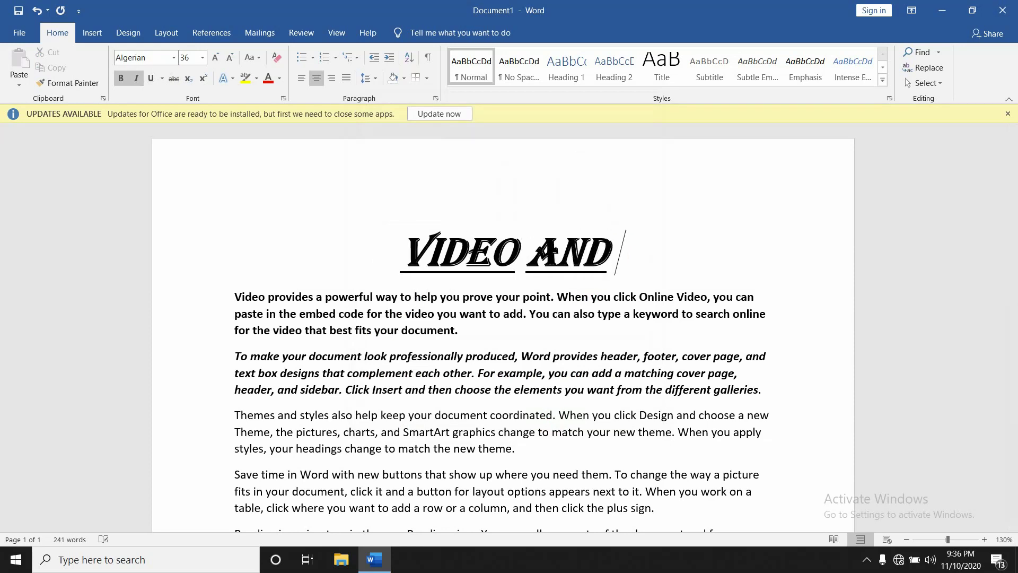
text( AUDI)
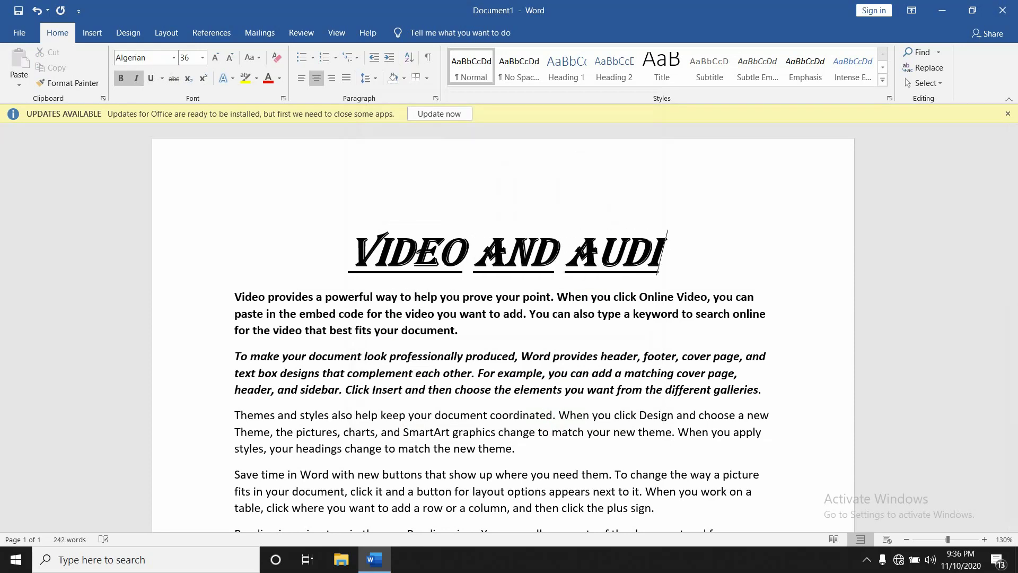
text(O)
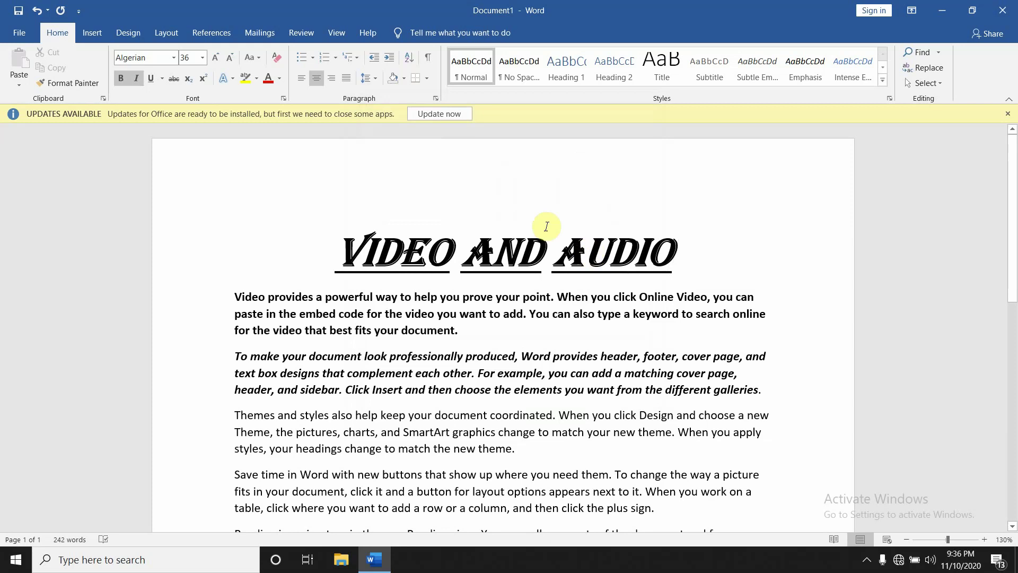
mouse_move(511, 252)
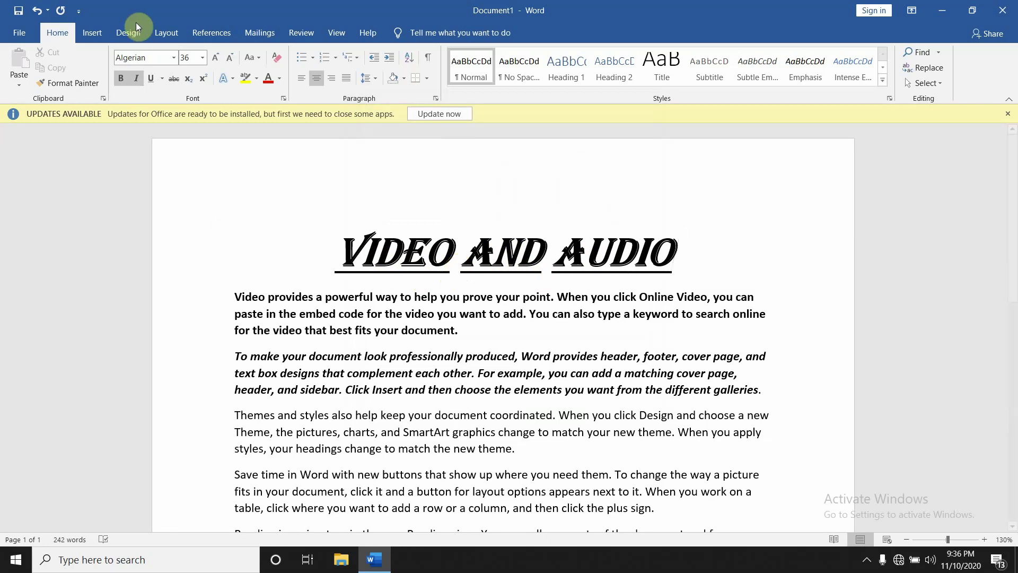
Choose the double wavy style from More Underlines in the Font dialog
click(161, 79)
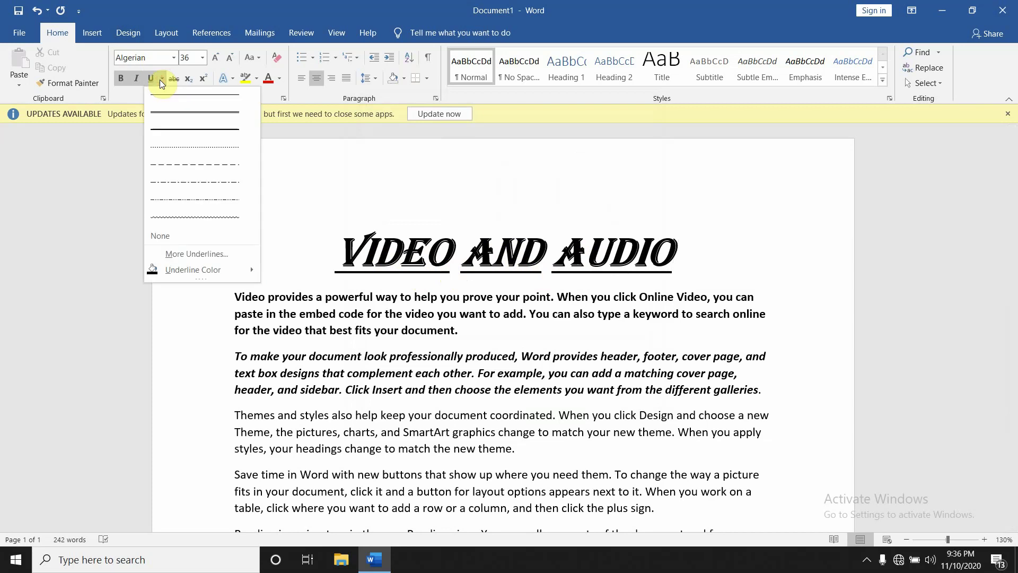
click(197, 254)
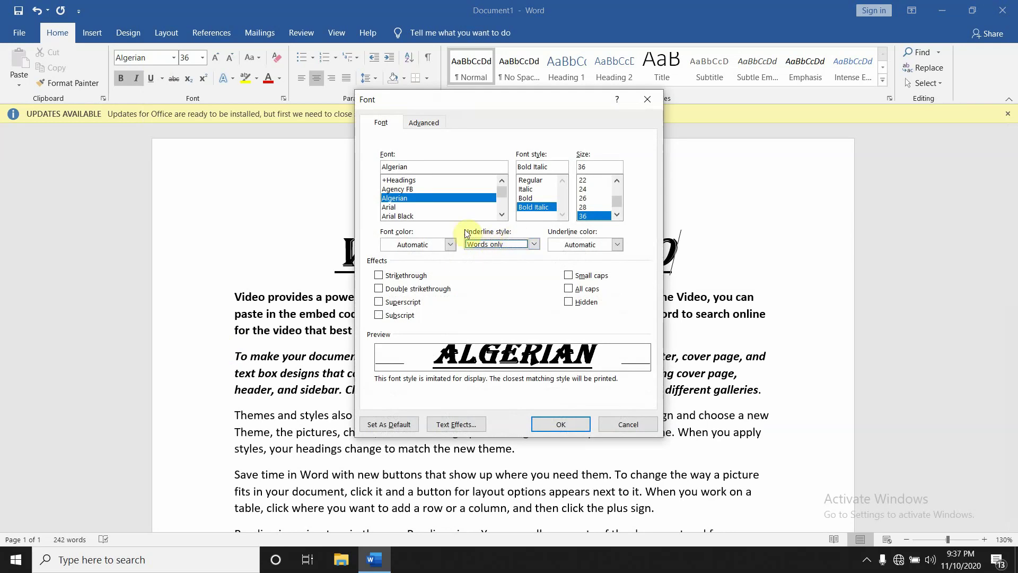
click(534, 245)
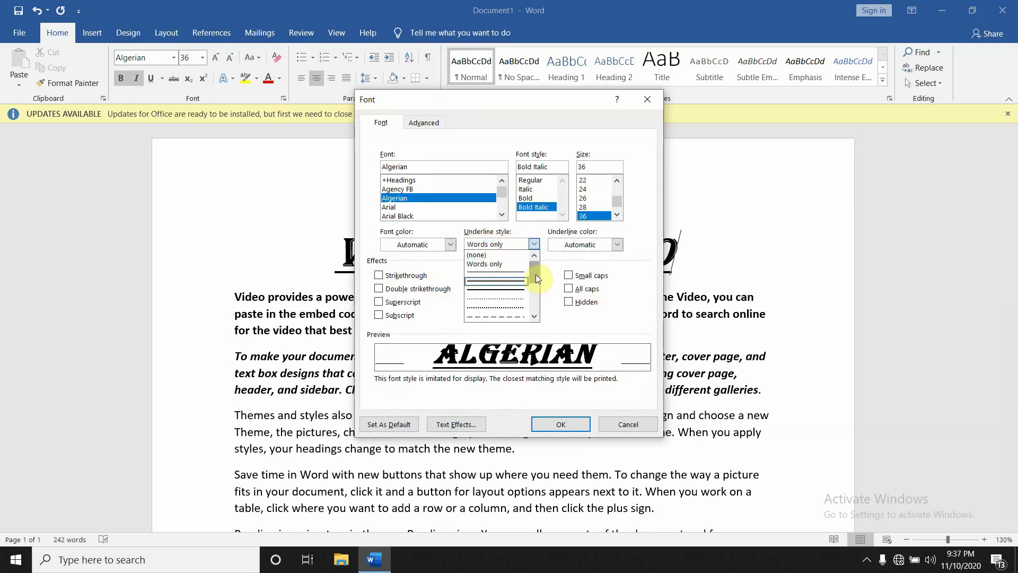
drag(535, 274, 545, 323)
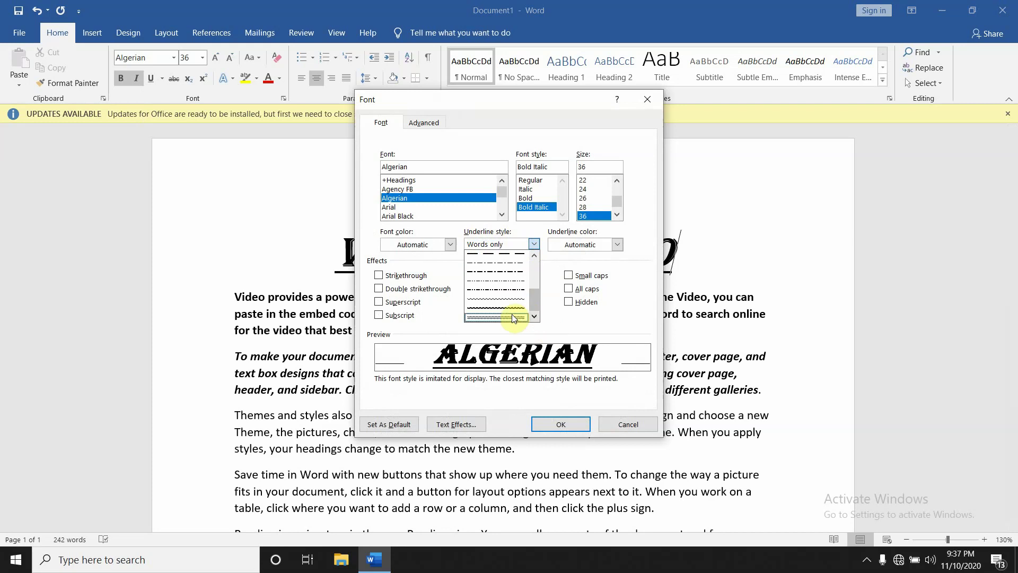
click(512, 317)
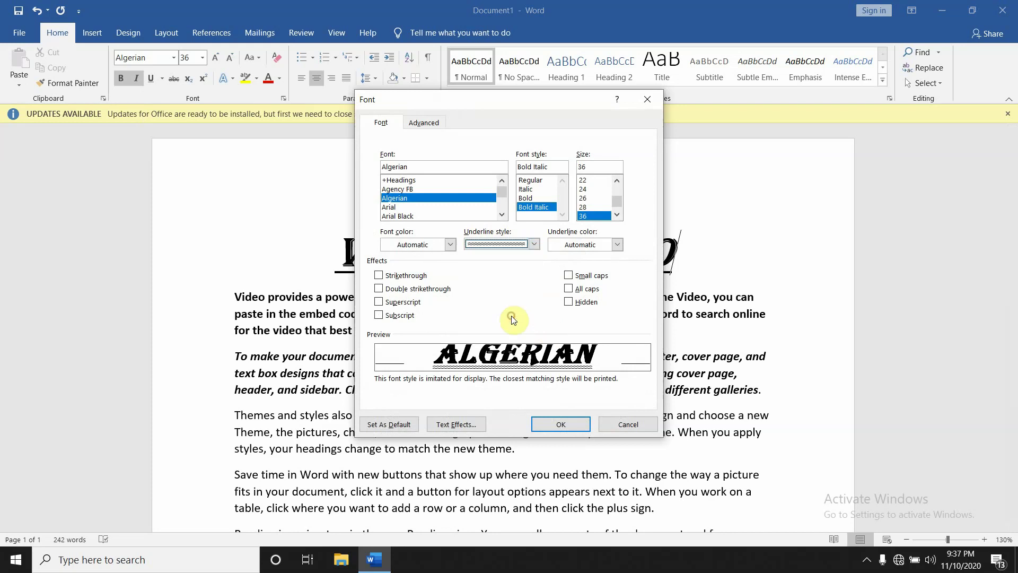
click(562, 425)
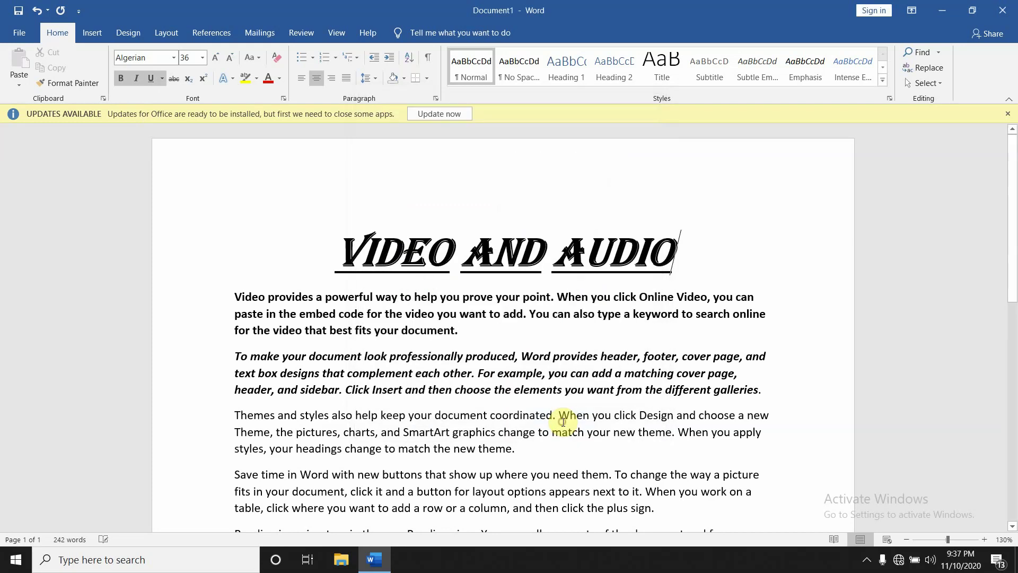
Select the whole VIDEO AND AUDIO heading and apply the double wavy underline to it
click(677, 262)
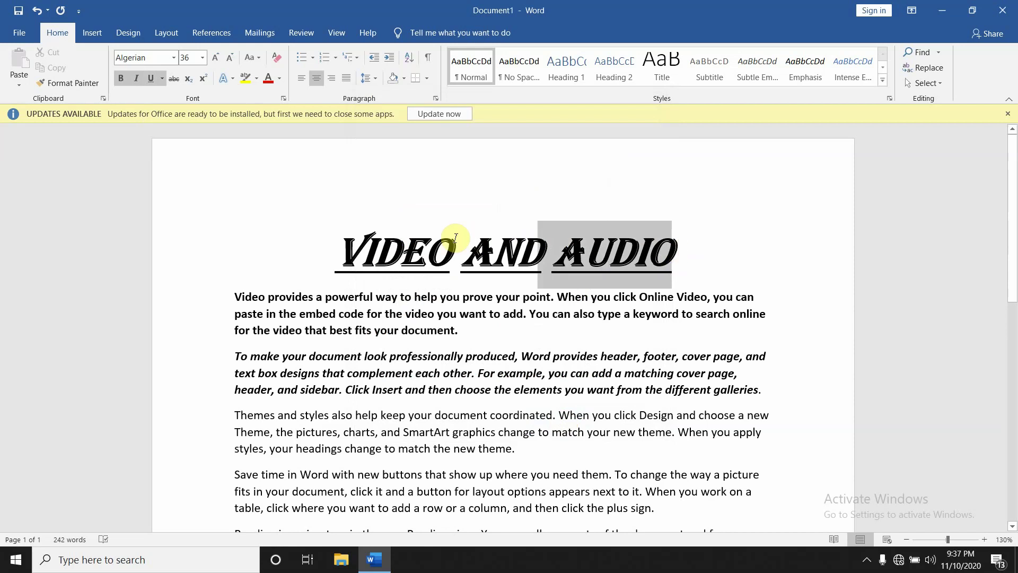
drag(682, 253, 336, 244)
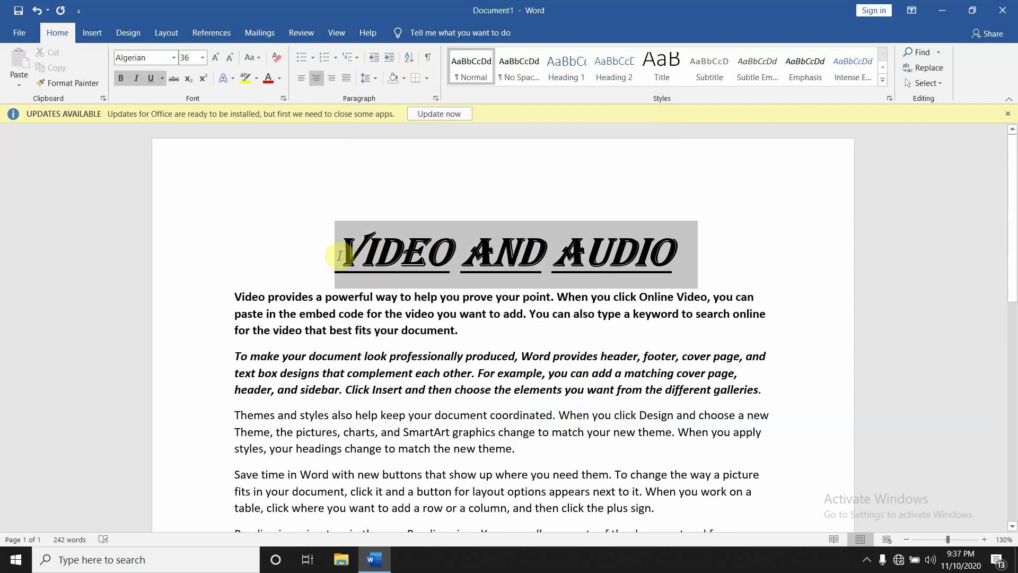
click(162, 78)
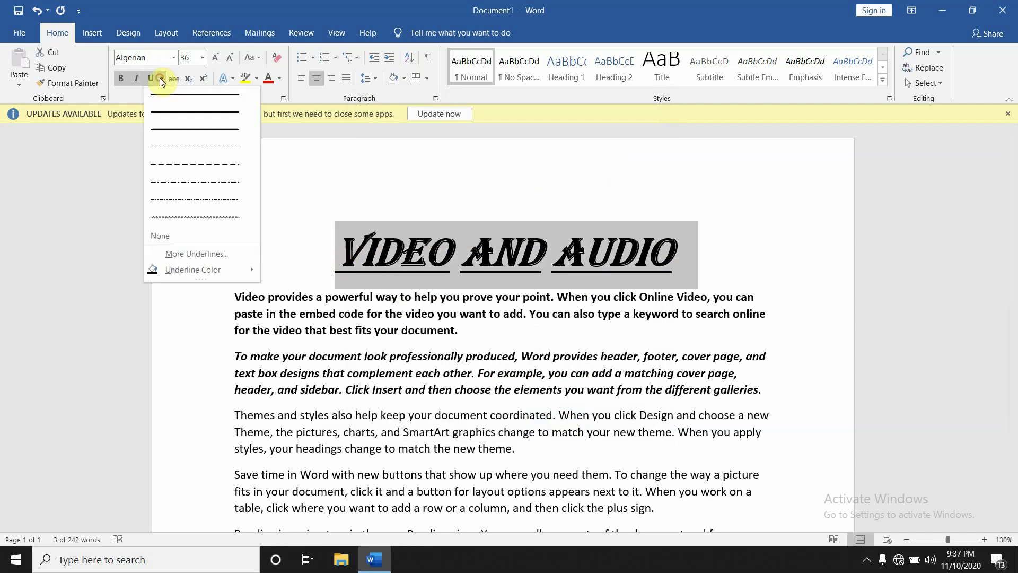
click(211, 253)
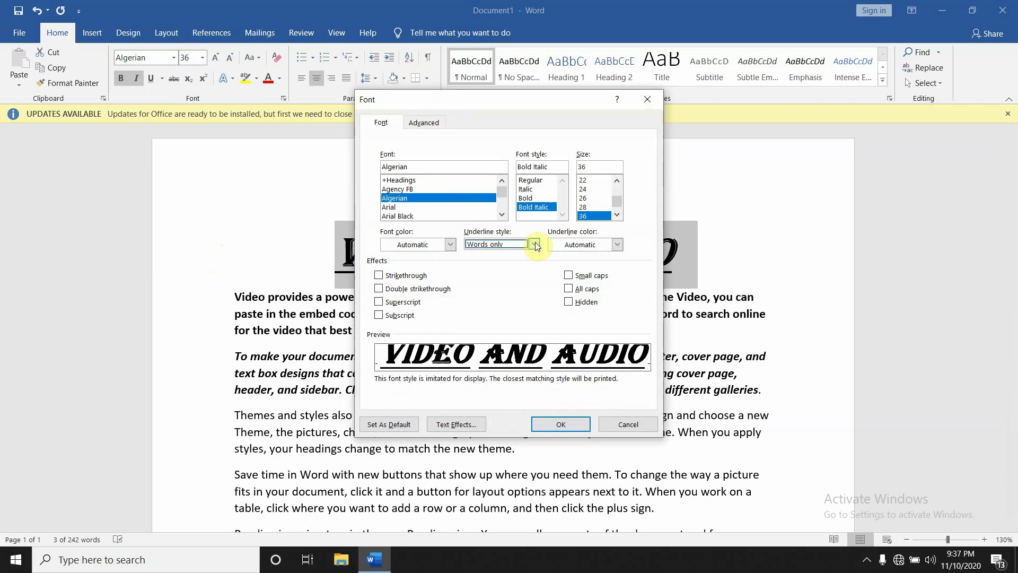
click(534, 244)
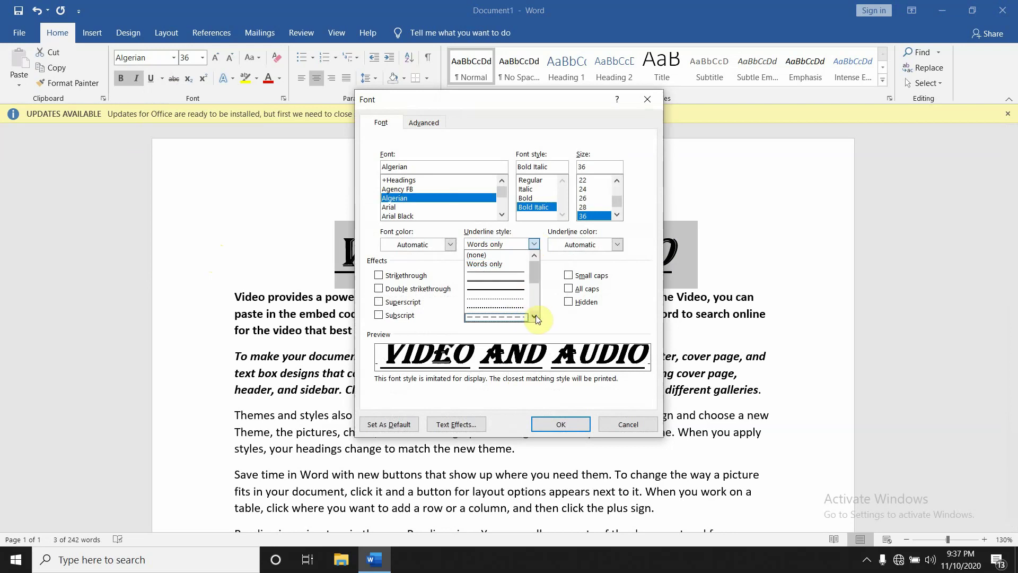
drag(534, 272, 536, 308)
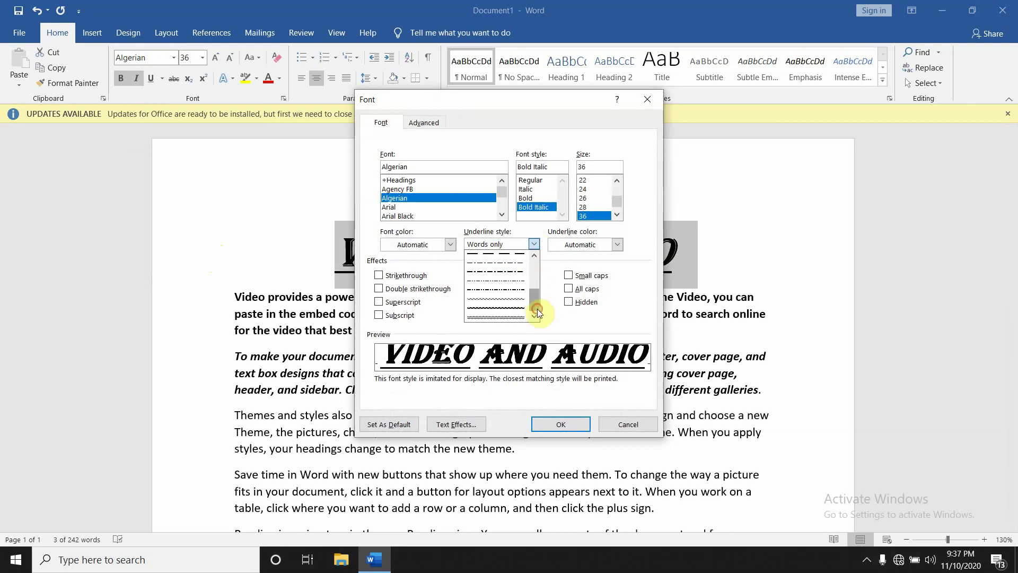
click(518, 316)
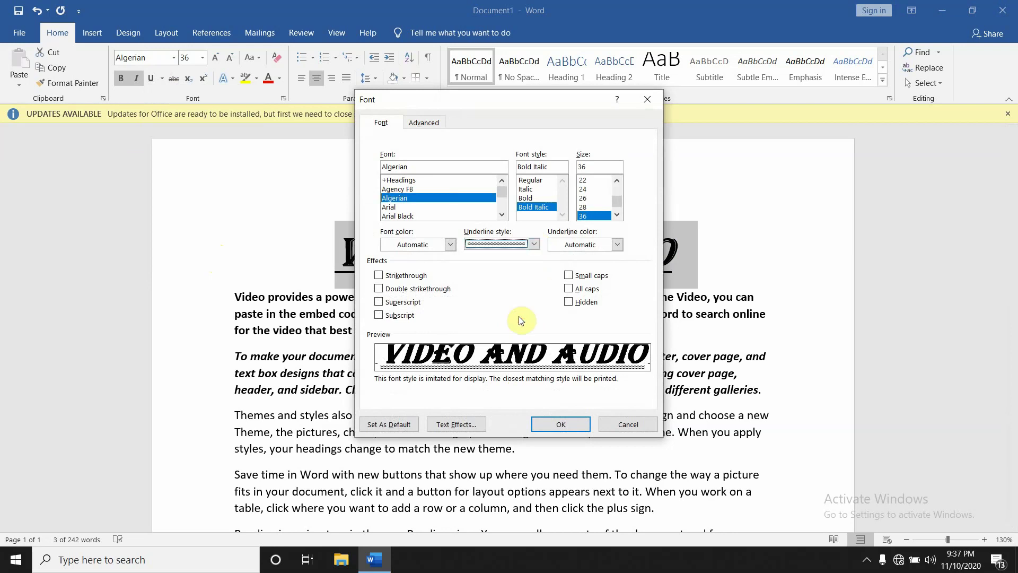
click(583, 422)
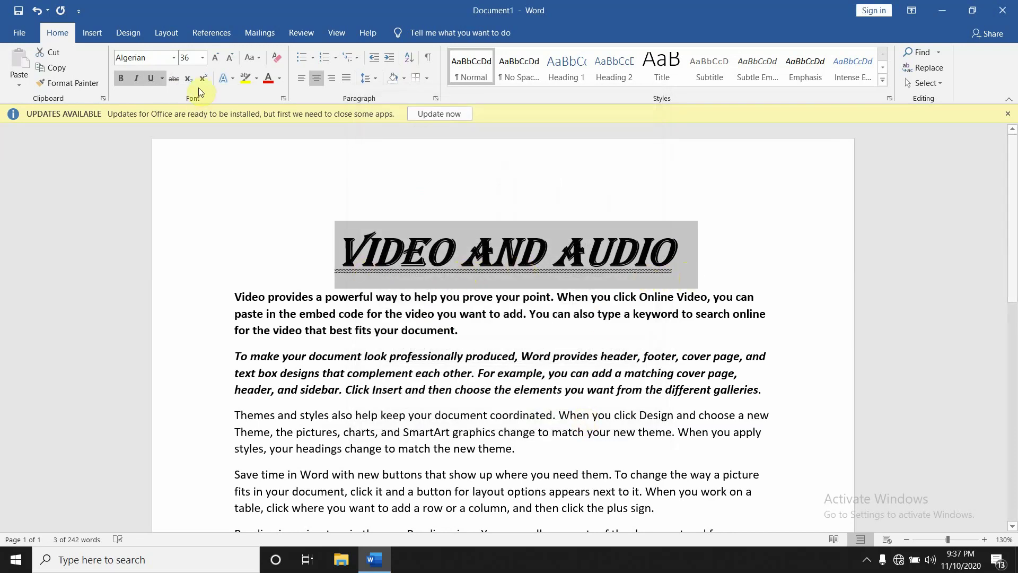
Switch the heading's underline style to heavy wavy through More Underlines
click(162, 78)
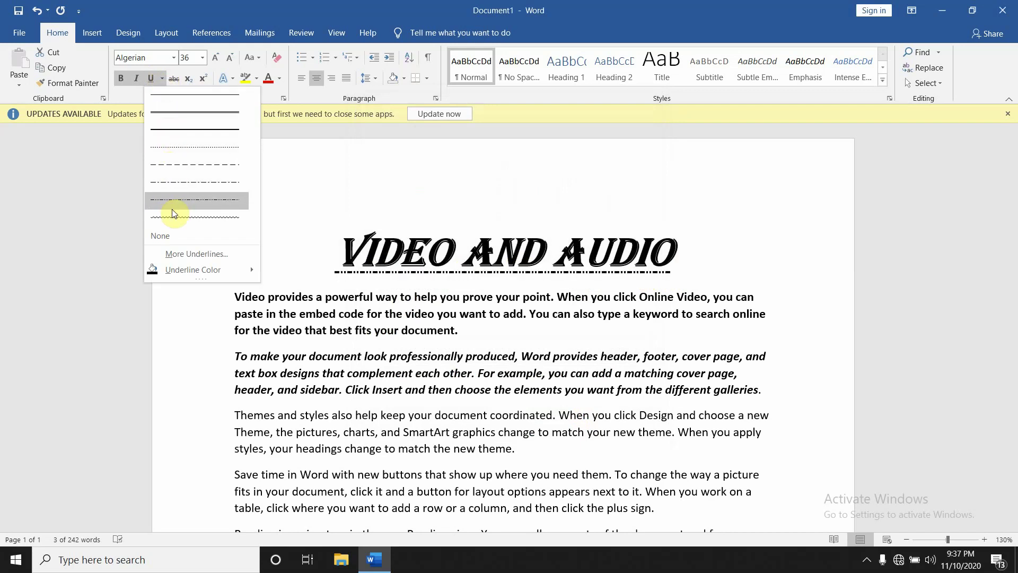
click(181, 254)
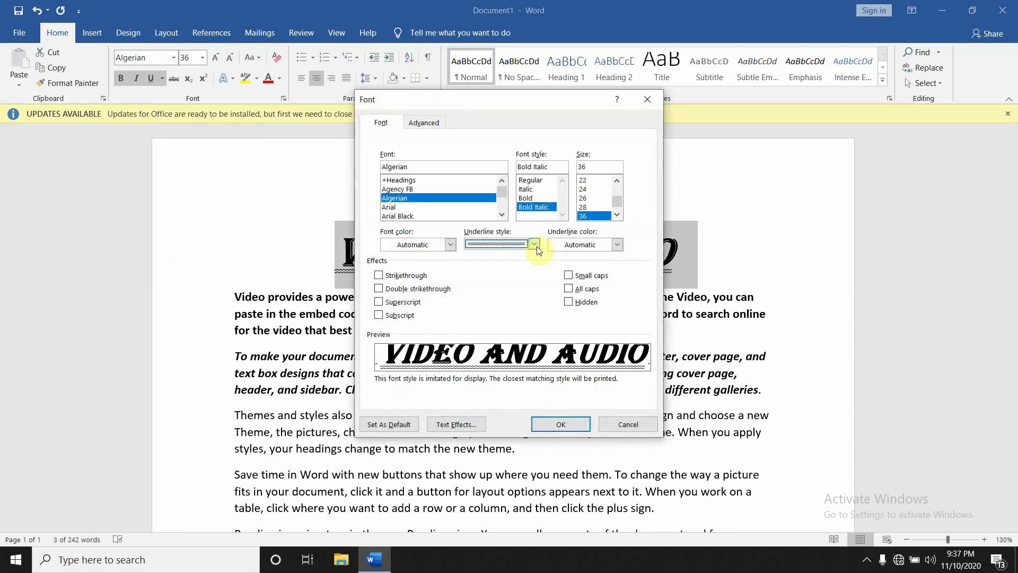
click(535, 245)
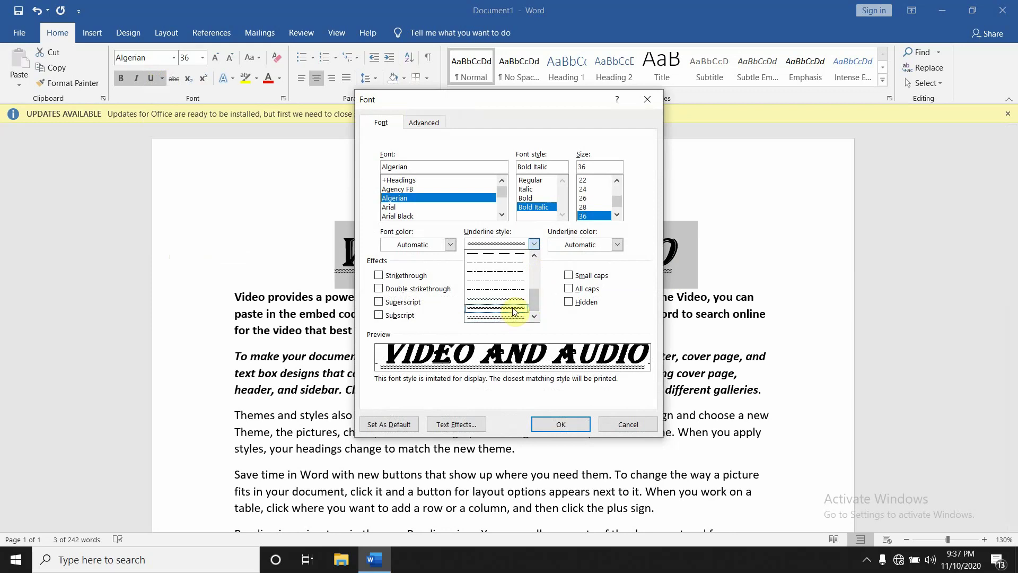
click(514, 308)
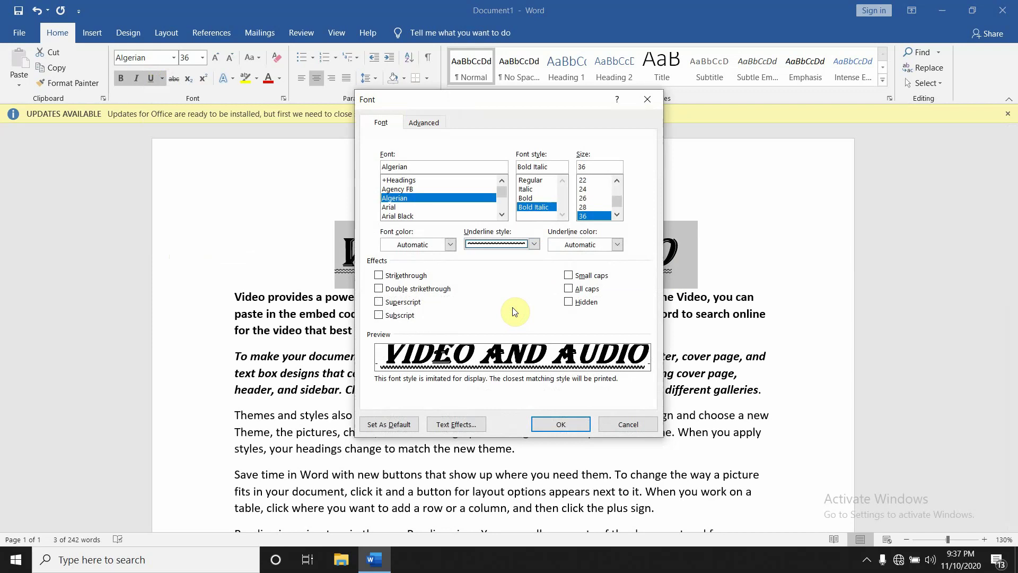
click(552, 422)
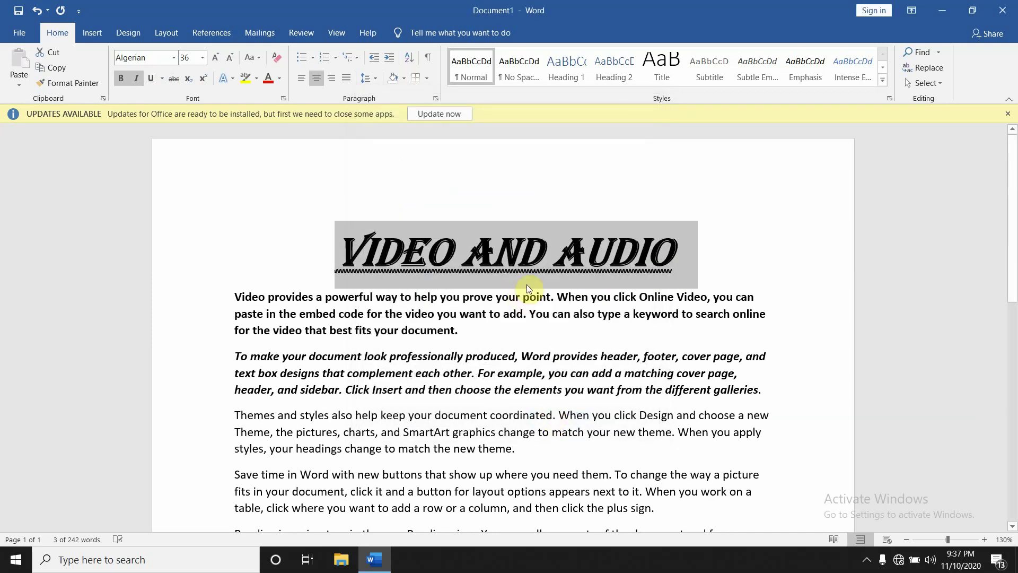
Set the heading's underline to Words only, then turn underlining off completely
click(164, 80)
click(187, 254)
click(535, 245)
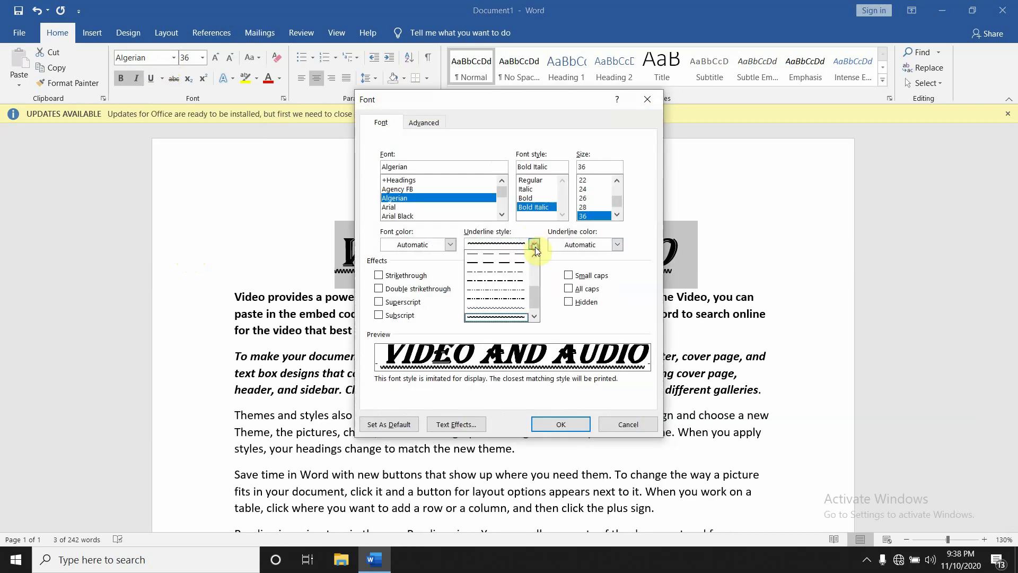
drag(534, 296, 527, 259)
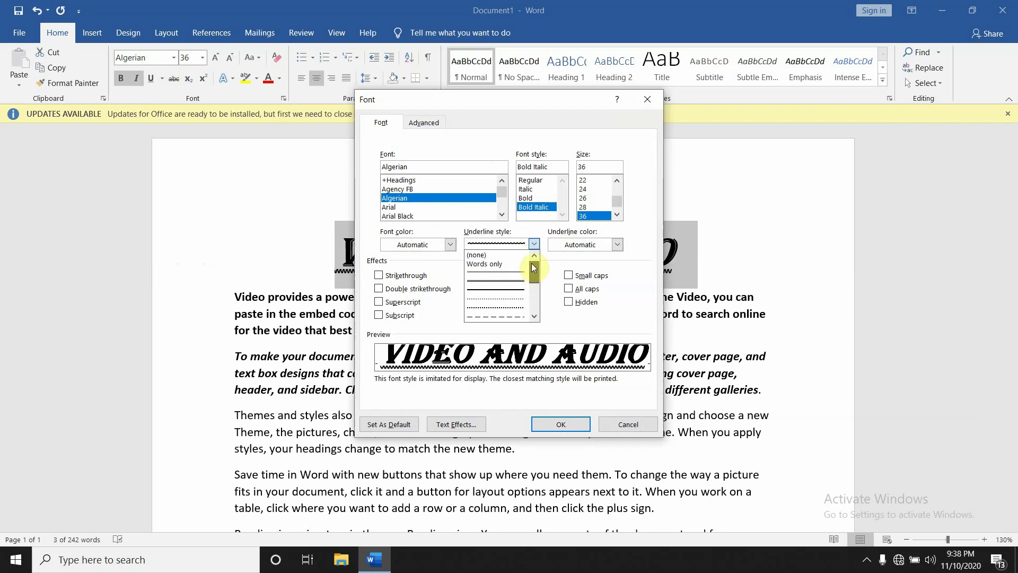
click(494, 263)
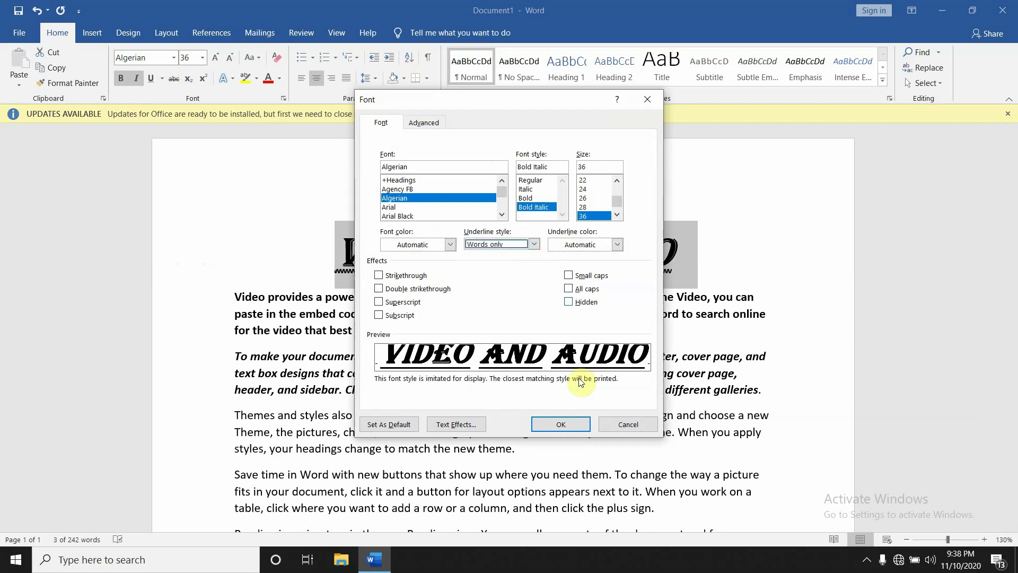
click(572, 426)
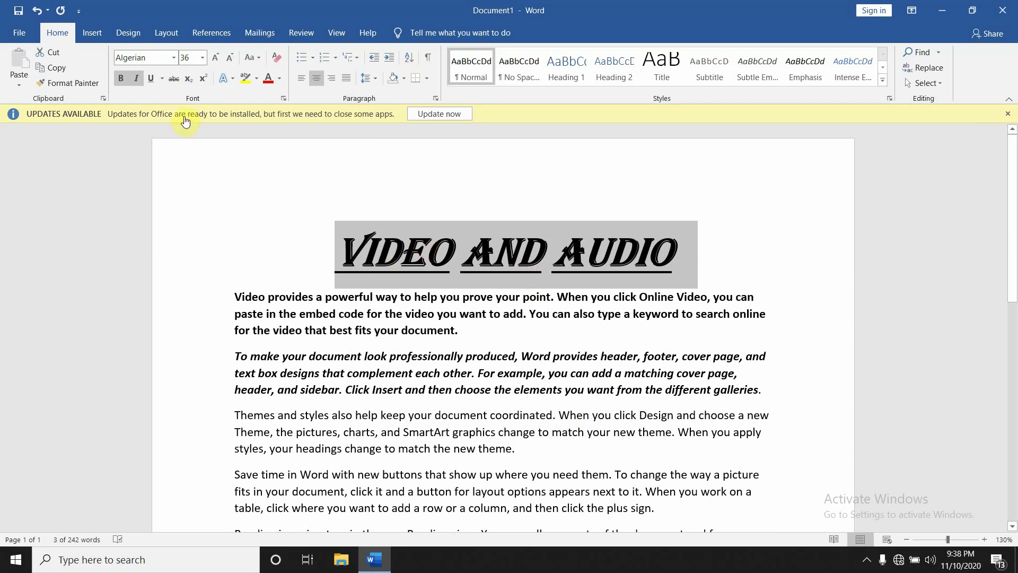
click(153, 78)
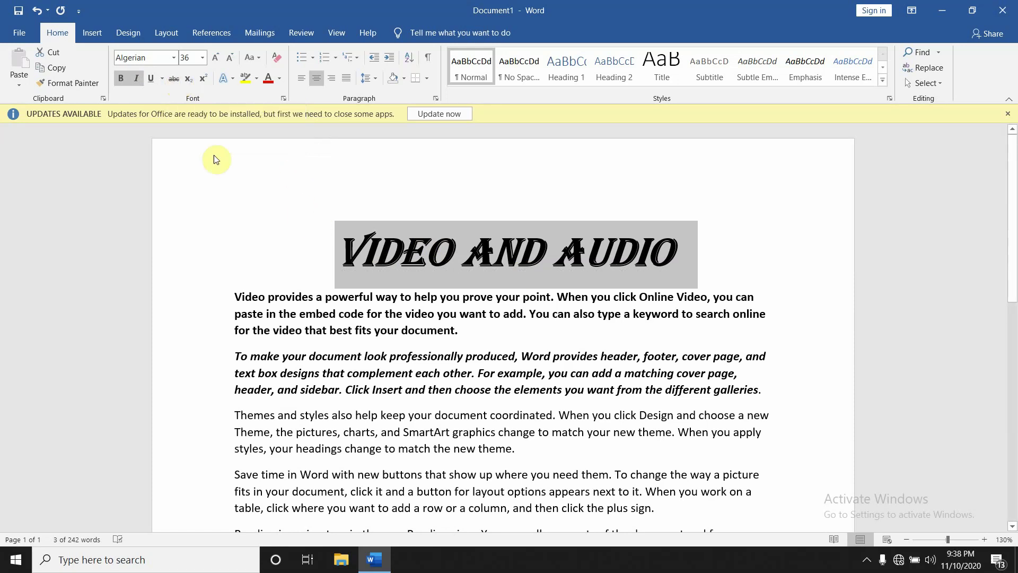
Apply strikethrough to the VIDEO AND AUDIO heading and to the body's first sentence
click(173, 85)
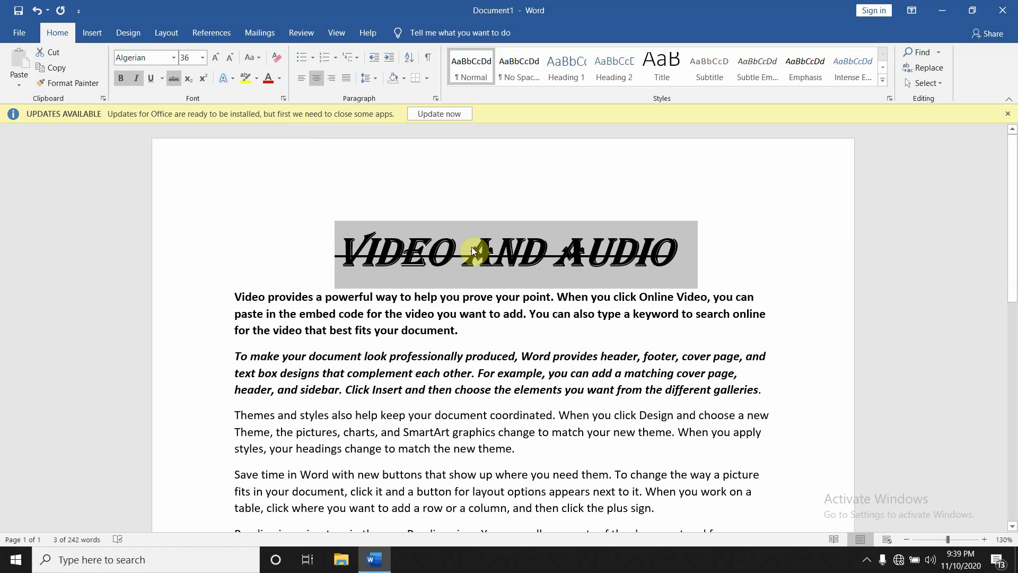
click(292, 298)
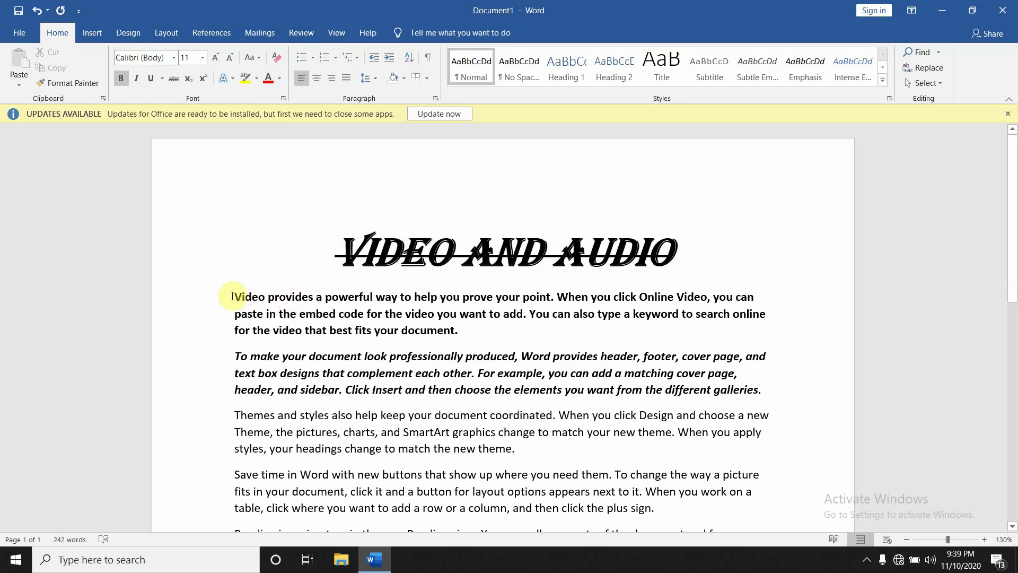
drag(234, 295, 558, 296)
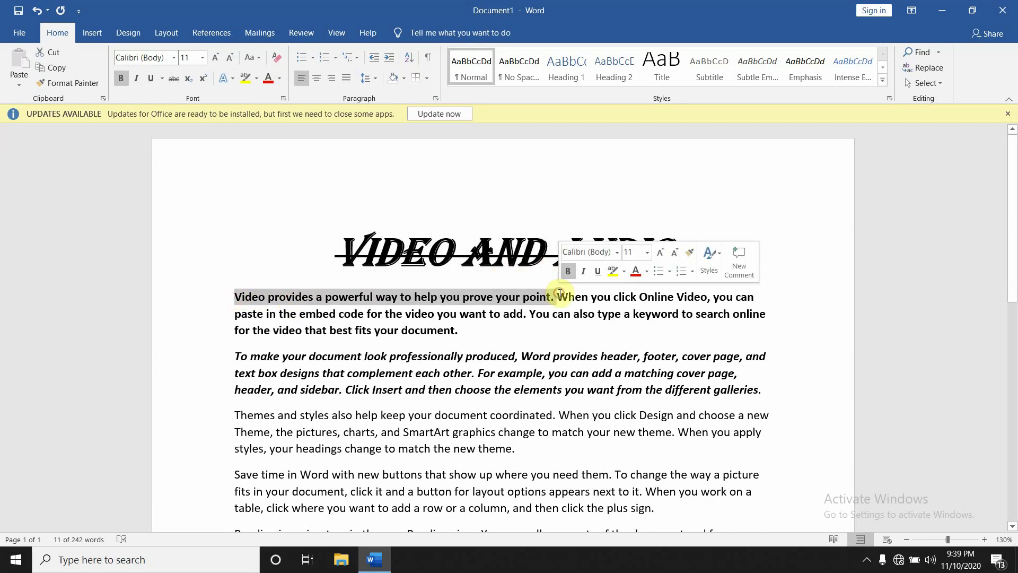
click(177, 80)
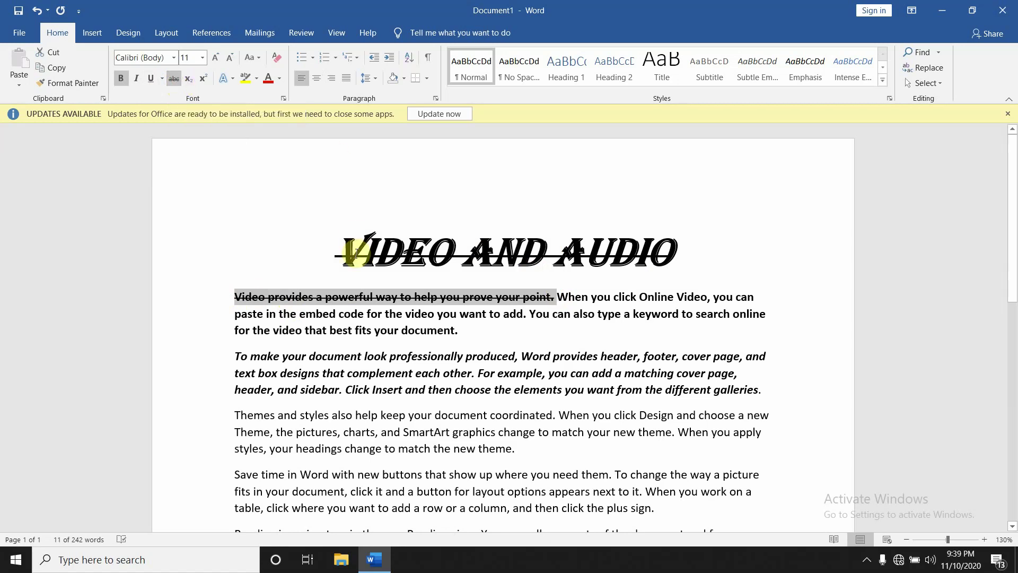
click(393, 305)
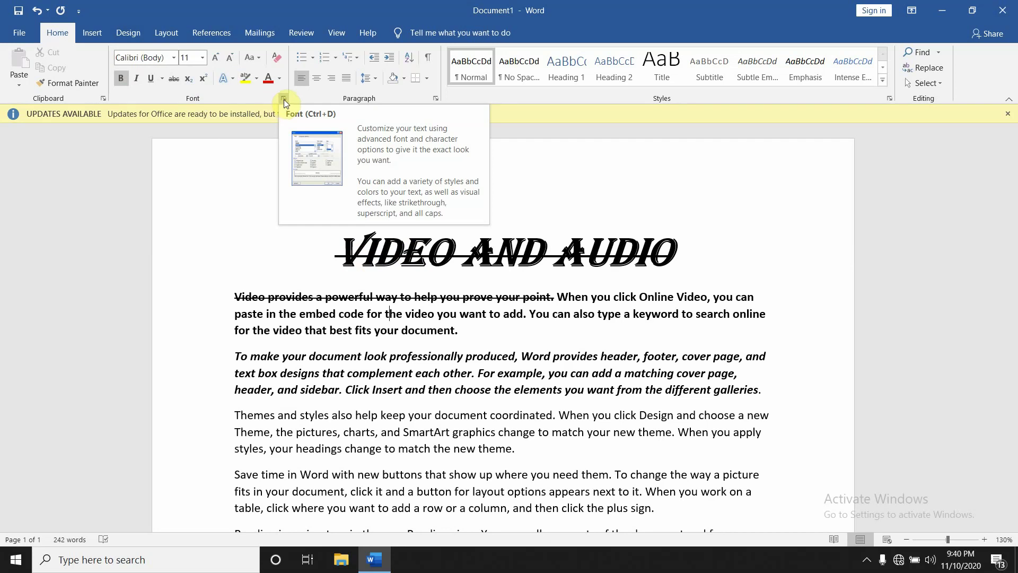
Select the whole heading and tick Double strikethrough in the Font dialog (Ctrl+D)
click(284, 99)
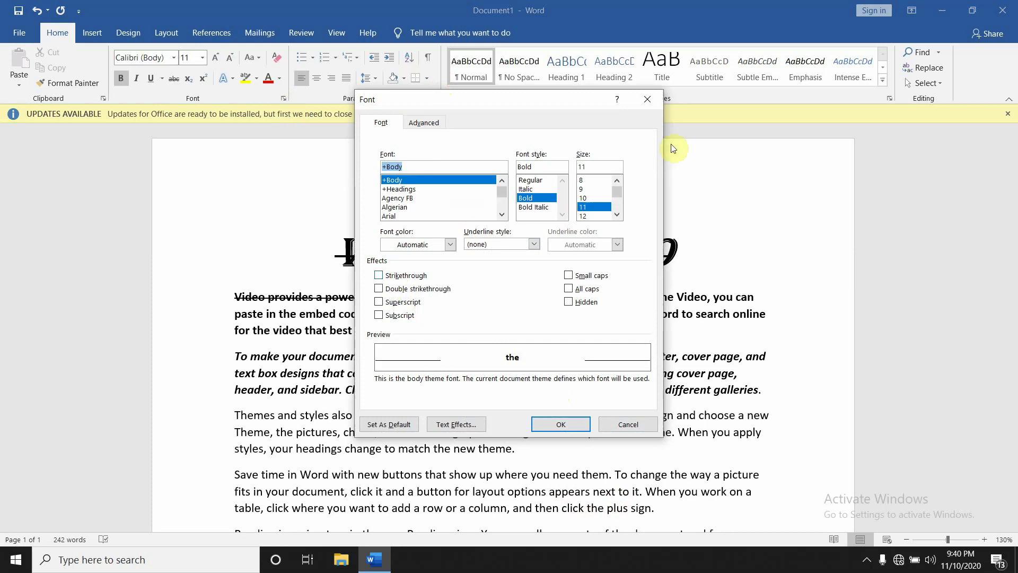
click(560, 426)
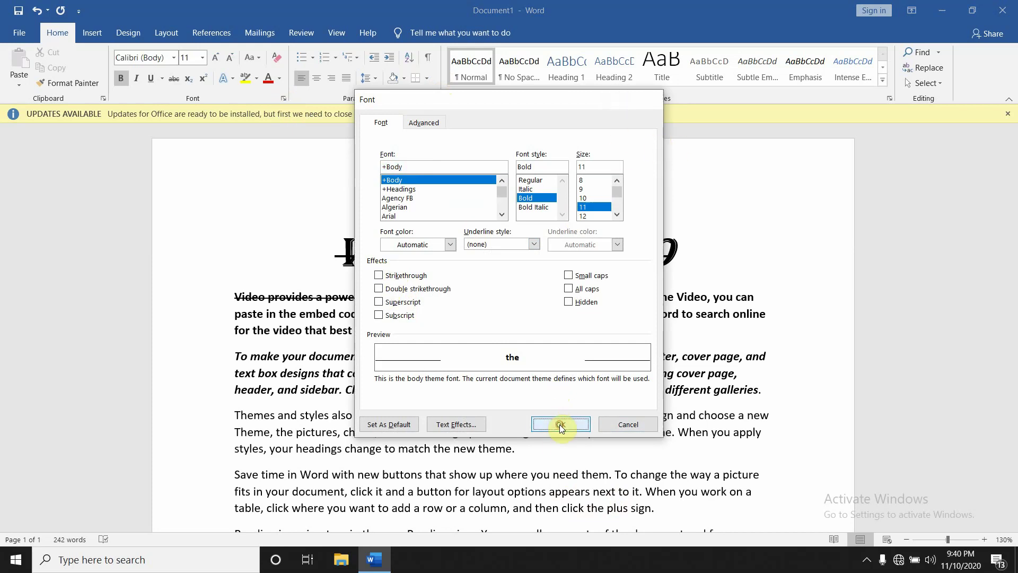
double_click(527, 261)
triple_click(525, 260)
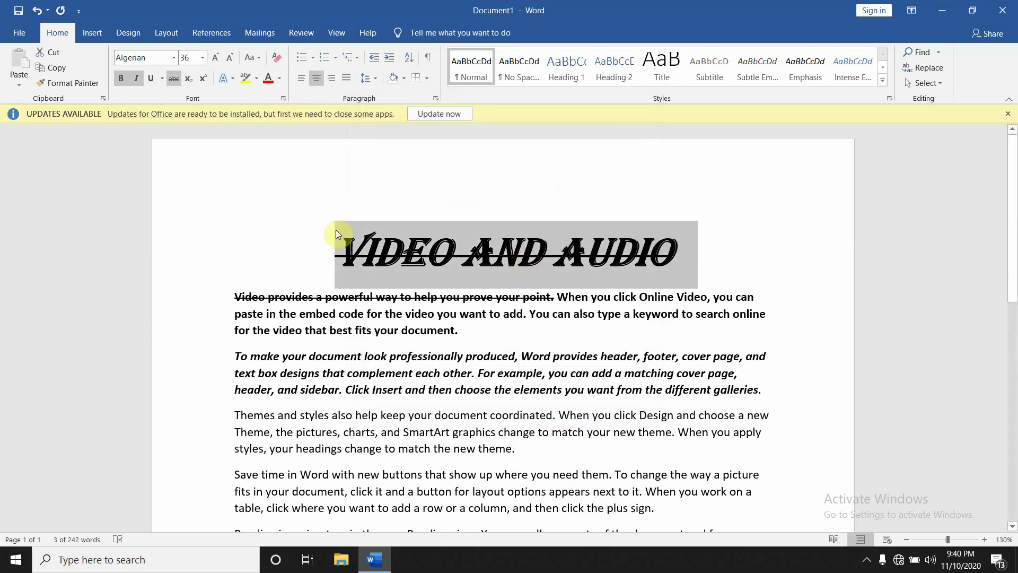
key(ctrl+d)
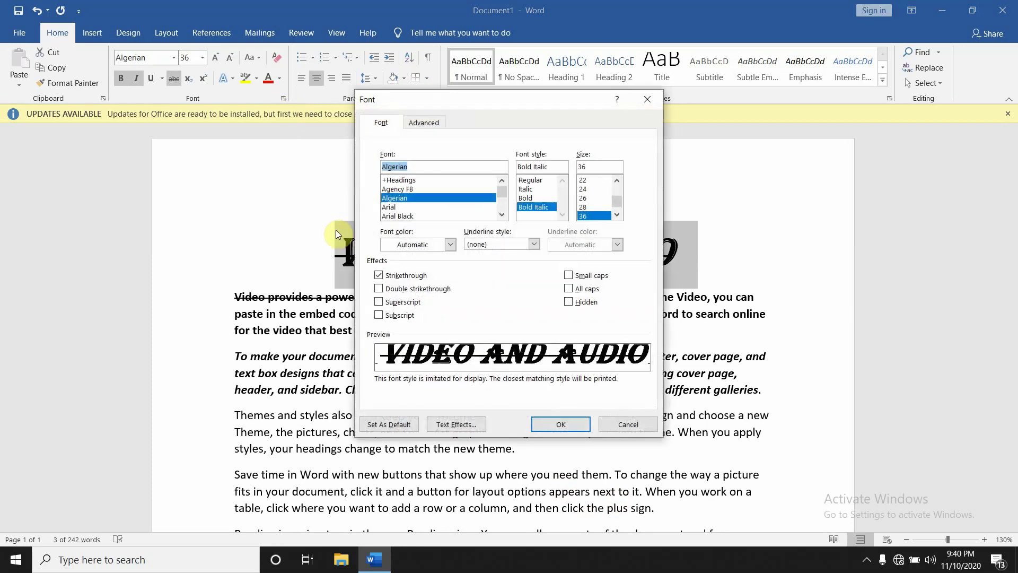
click(379, 289)
click(557, 424)
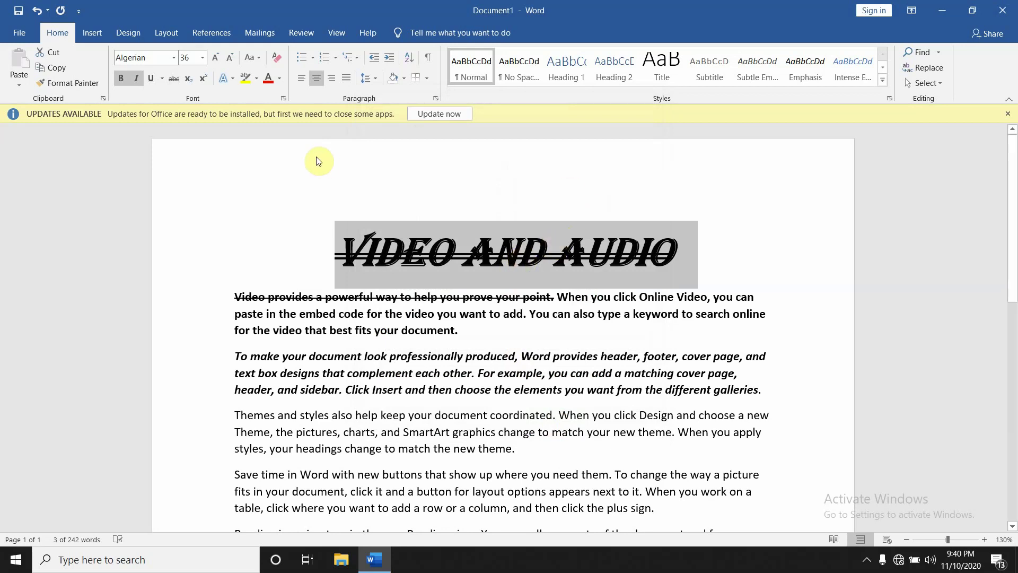
Clear the strikethrough from the heading and from the opening sentence of the body
click(173, 79)
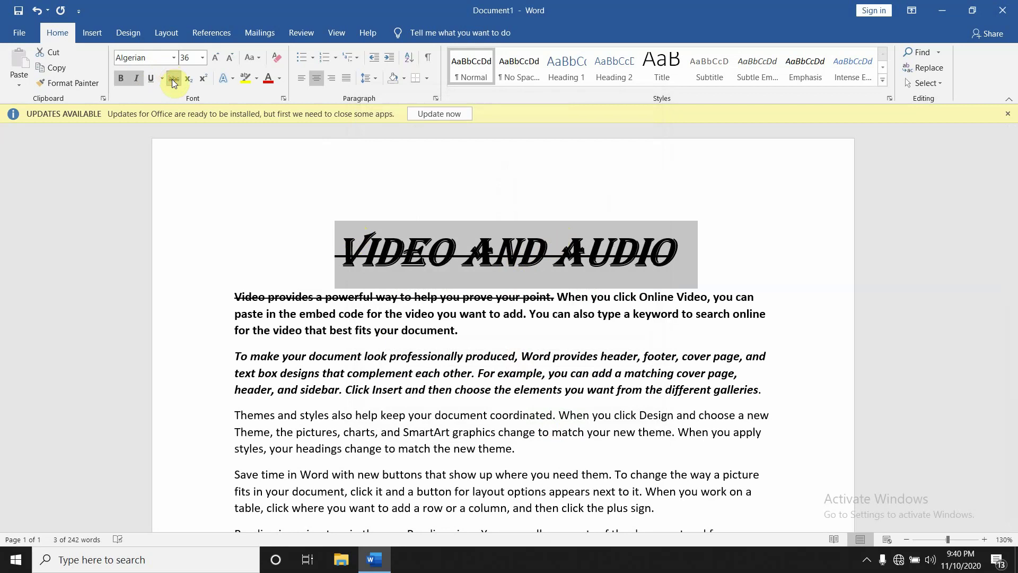
click(174, 79)
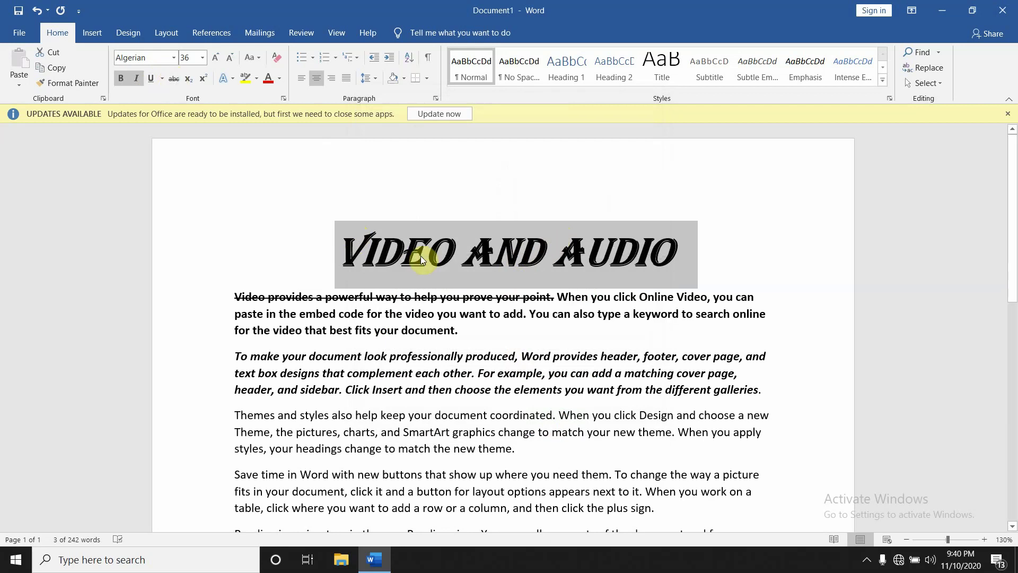
triple_click(416, 297)
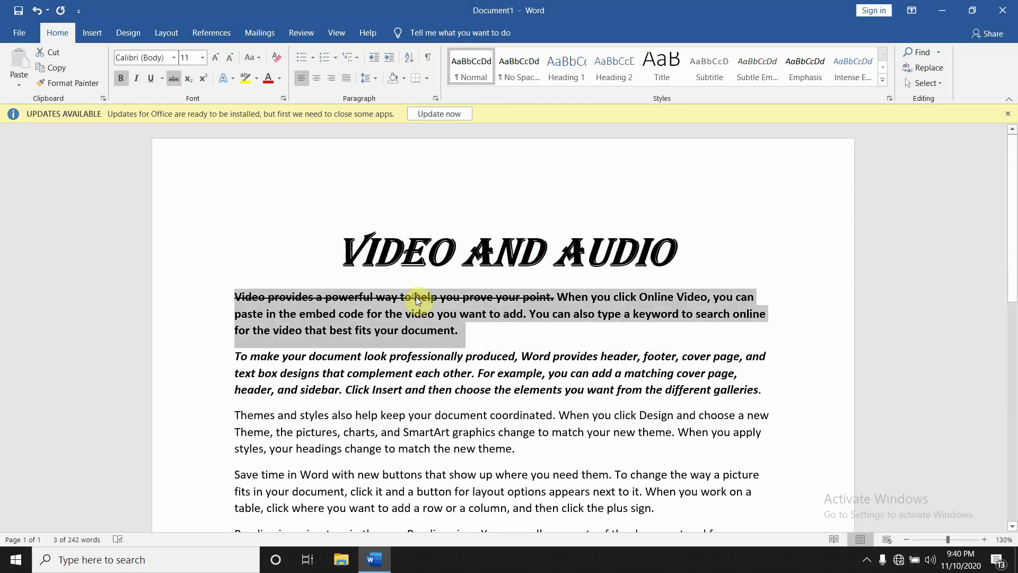
click(552, 329)
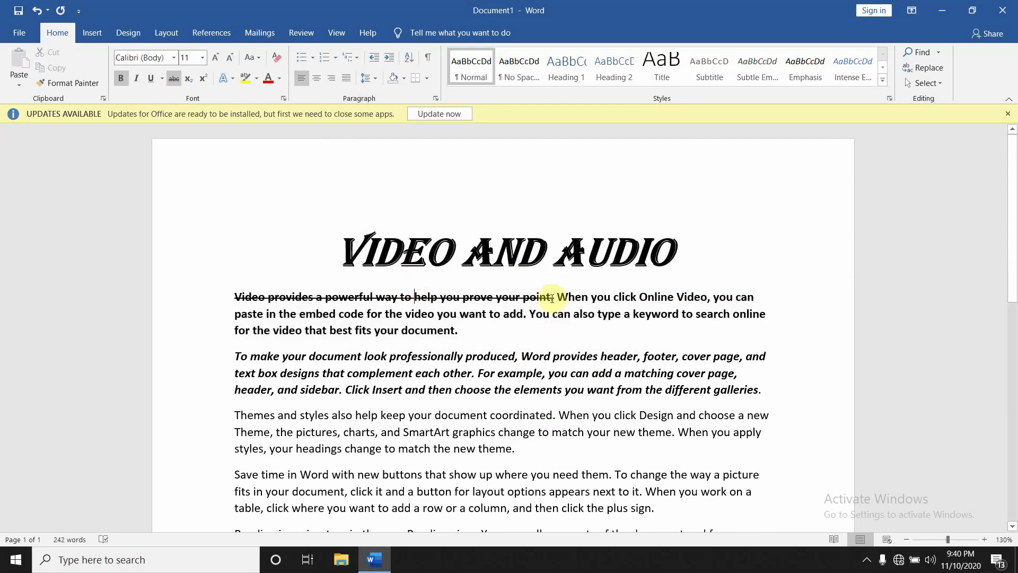
drag(554, 296, 231, 295)
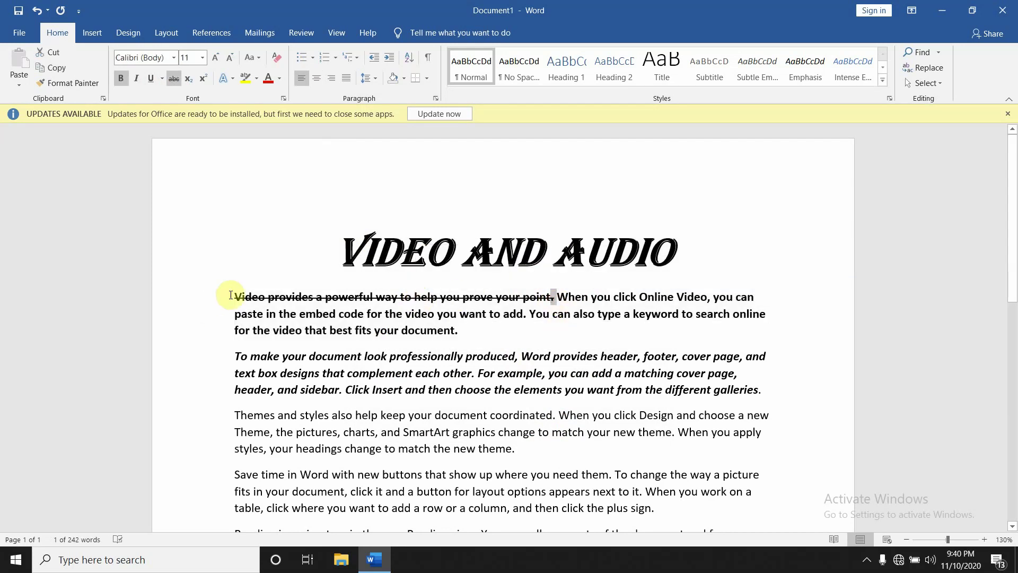
click(231, 295)
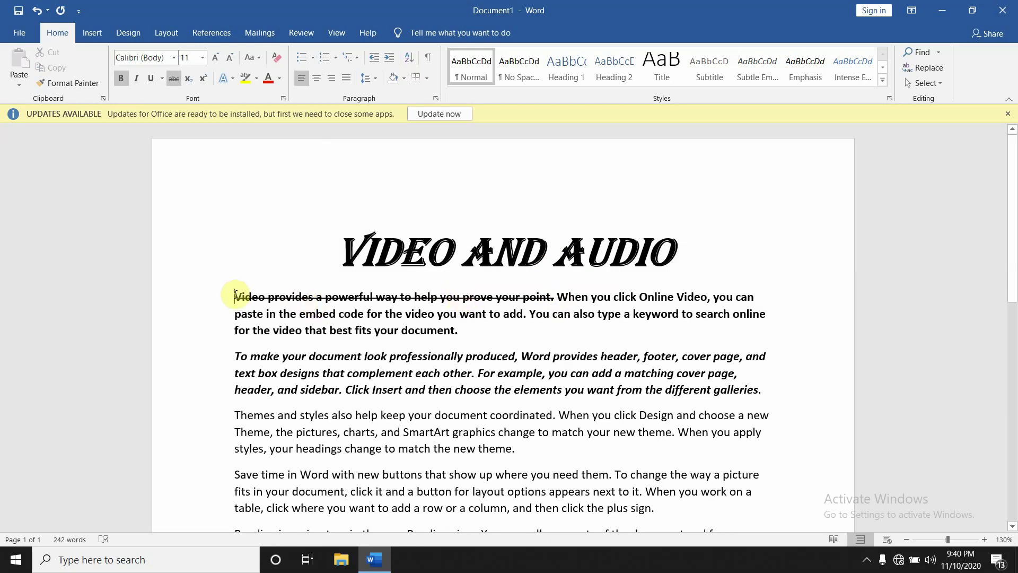
click(234, 295)
drag(233, 294, 557, 297)
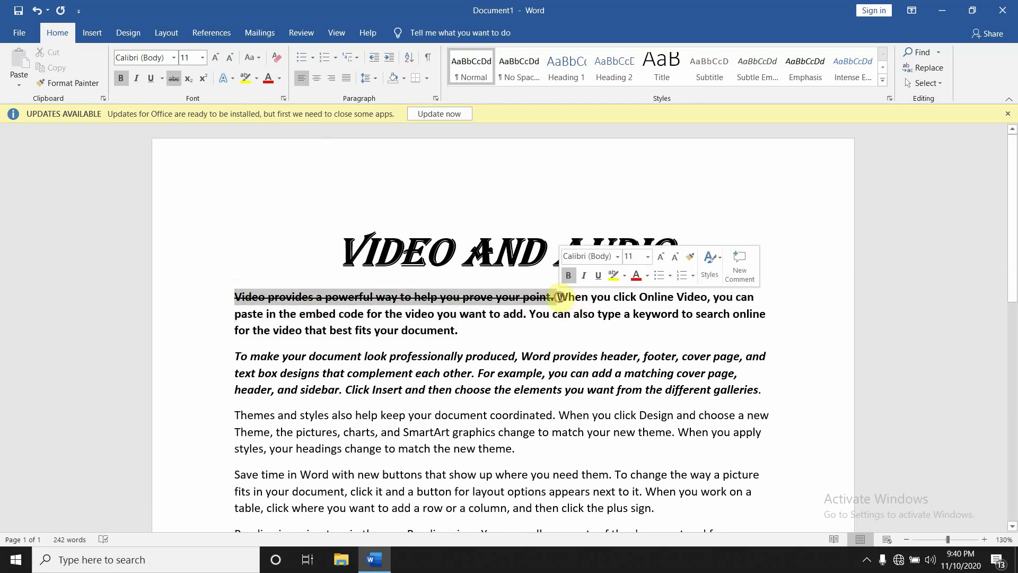
click(175, 78)
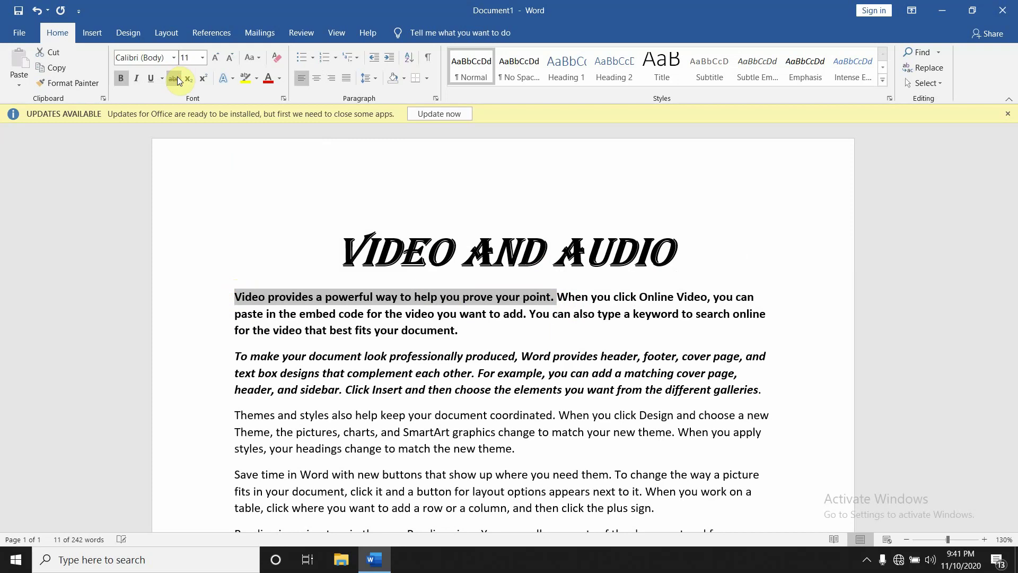
click(298, 268)
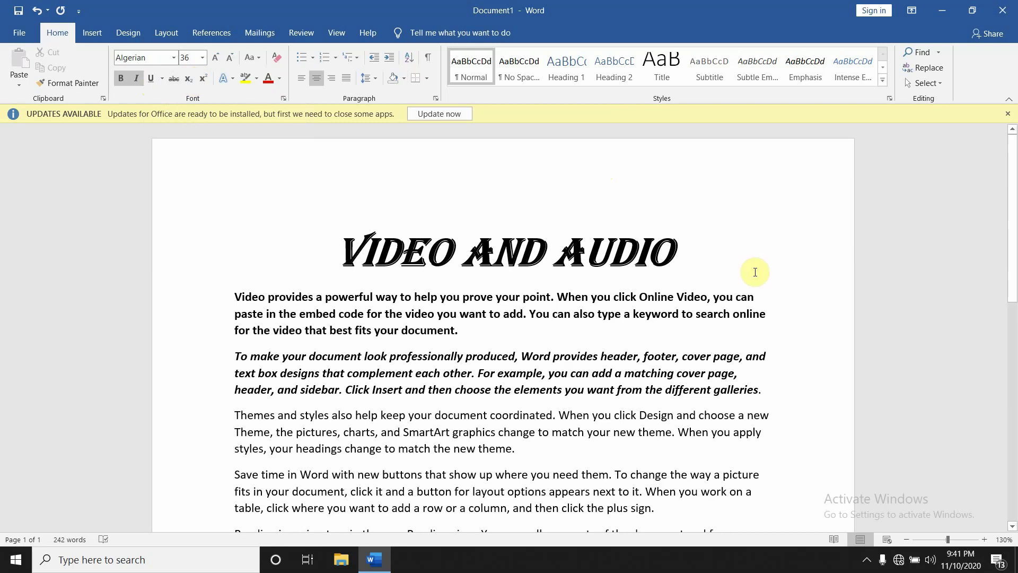
Type H2O on the empty line below the last paragraph and subscript the 2
scroll(751, 269, down, 5)
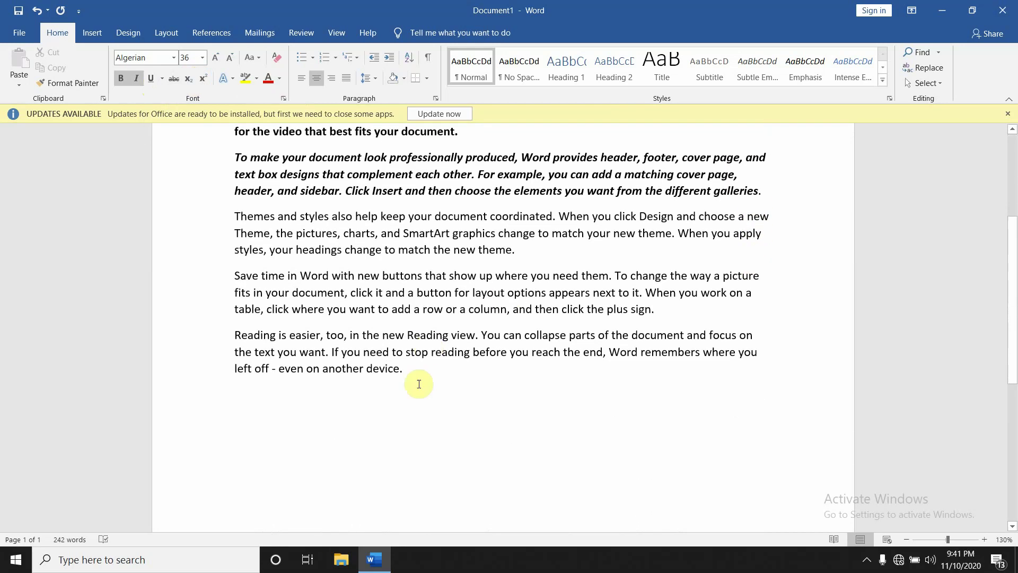
click(398, 389)
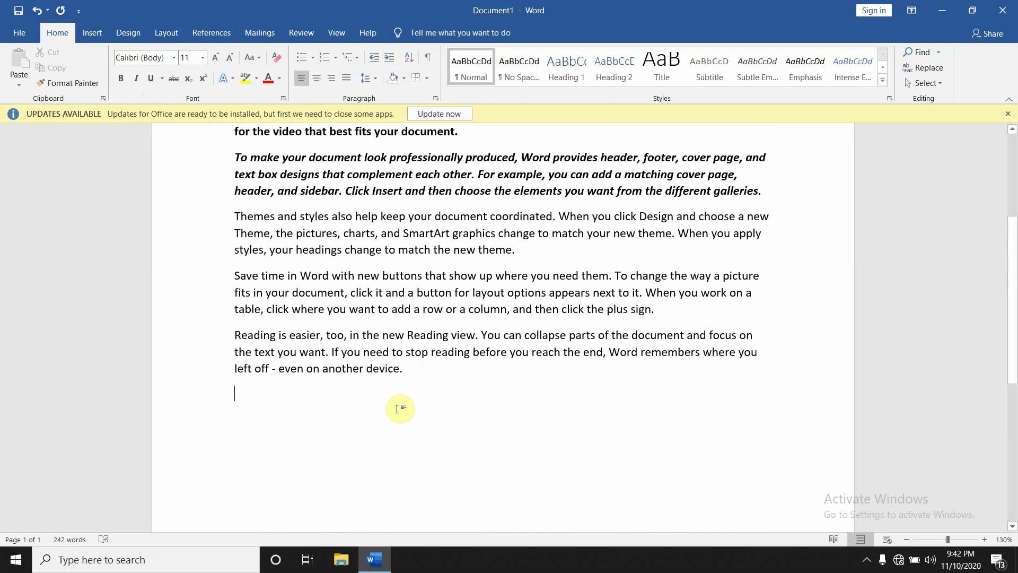
text(h)
key(BackSpace)
text(H2o)
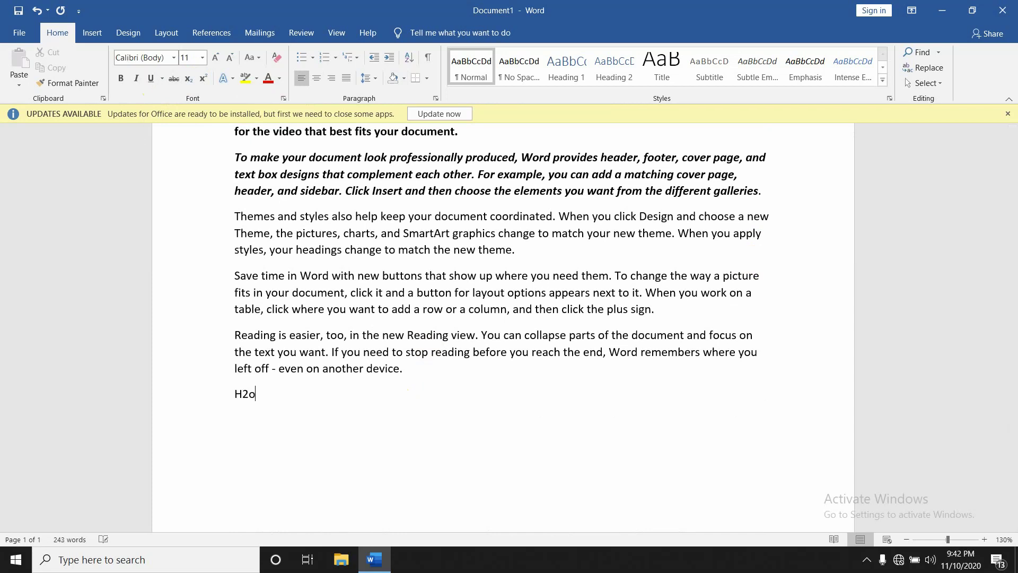
key(BackSpace)
text(O)
key(shift+Left)
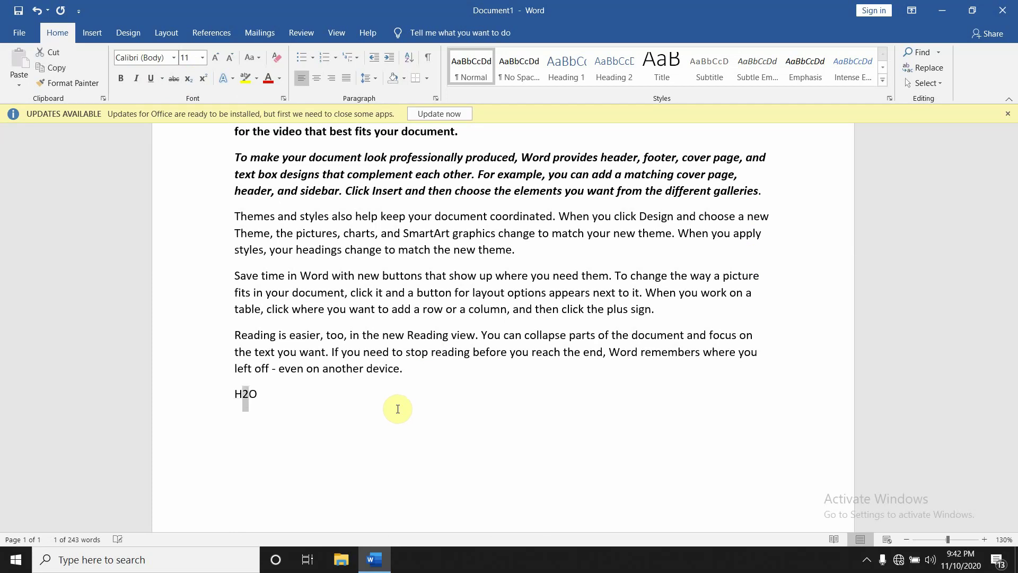
click(193, 76)
Toggle the 2's subscript off and on again, ending with Ctrl+= to keep H₂O
click(250, 395)
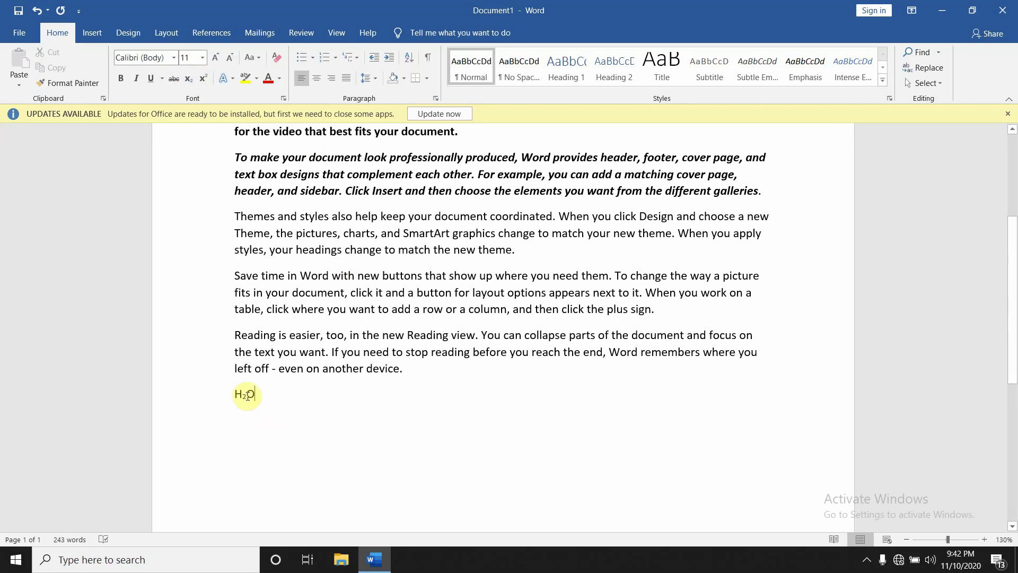
click(247, 396)
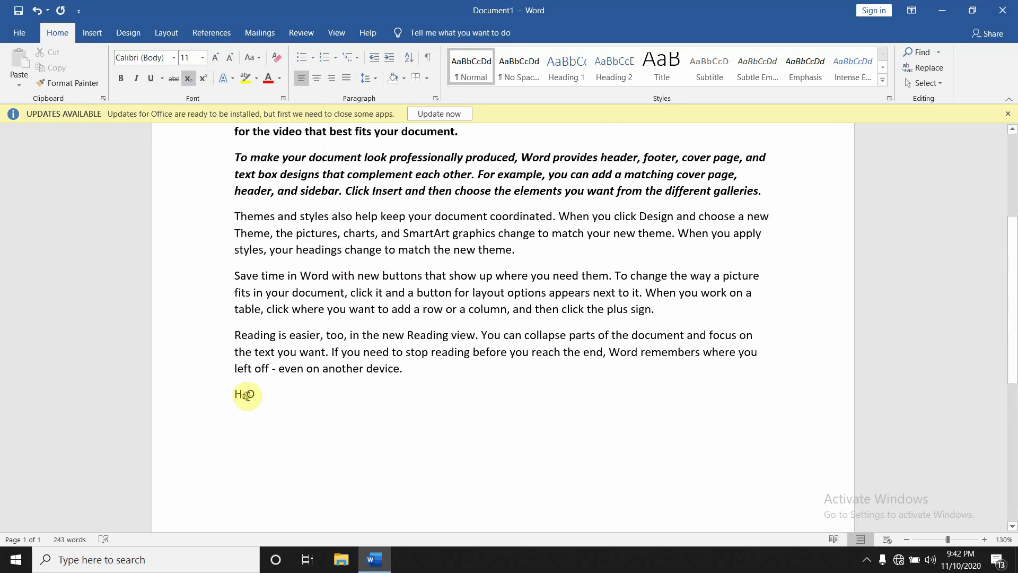
click(192, 82)
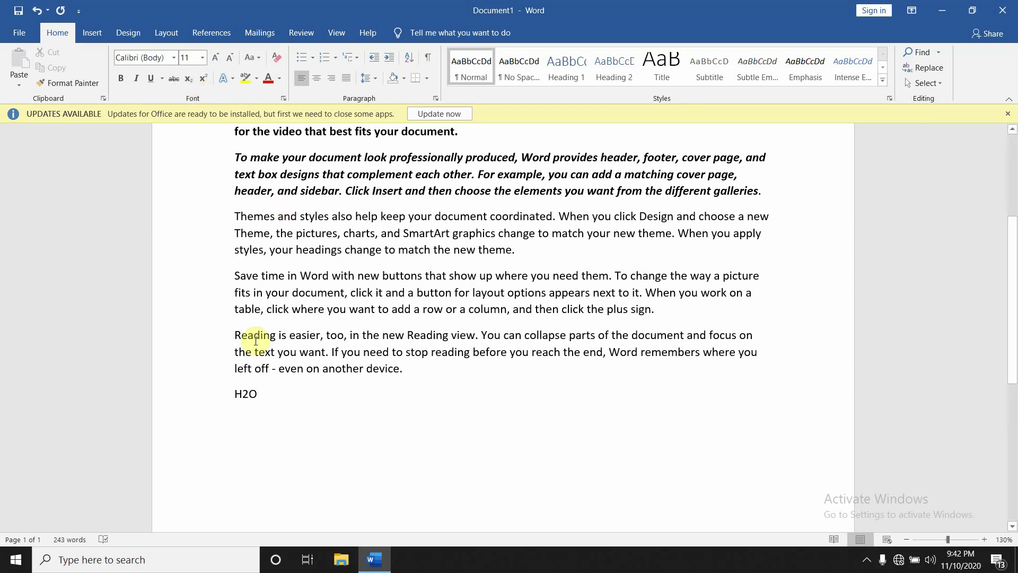
drag(242, 393, 249, 394)
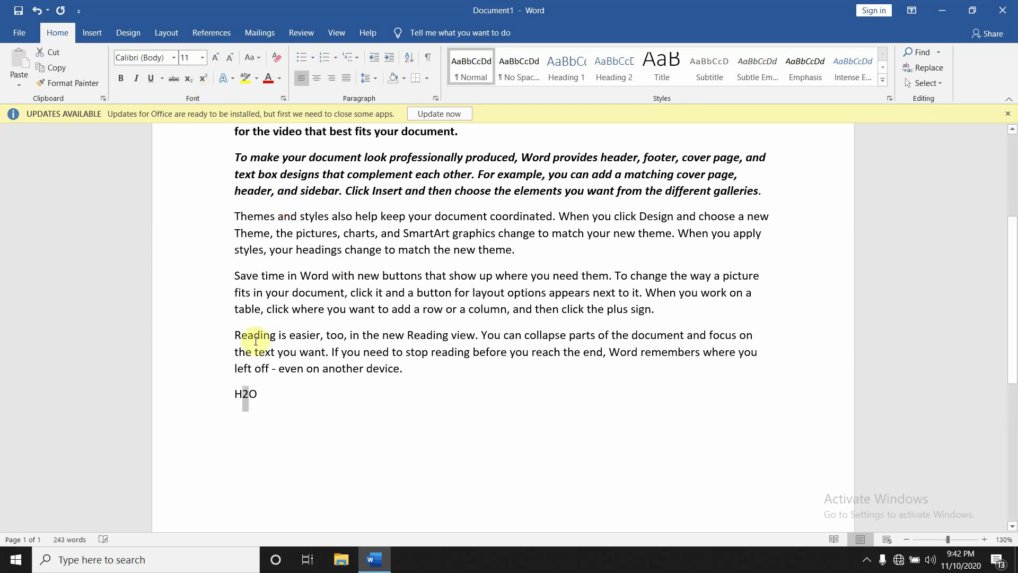
click(191, 84)
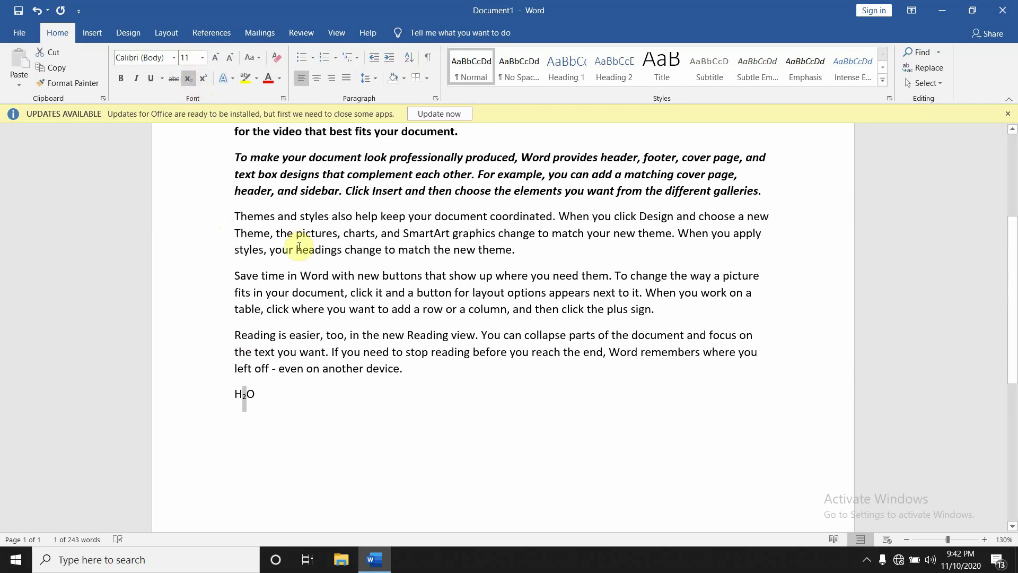
click(189, 78)
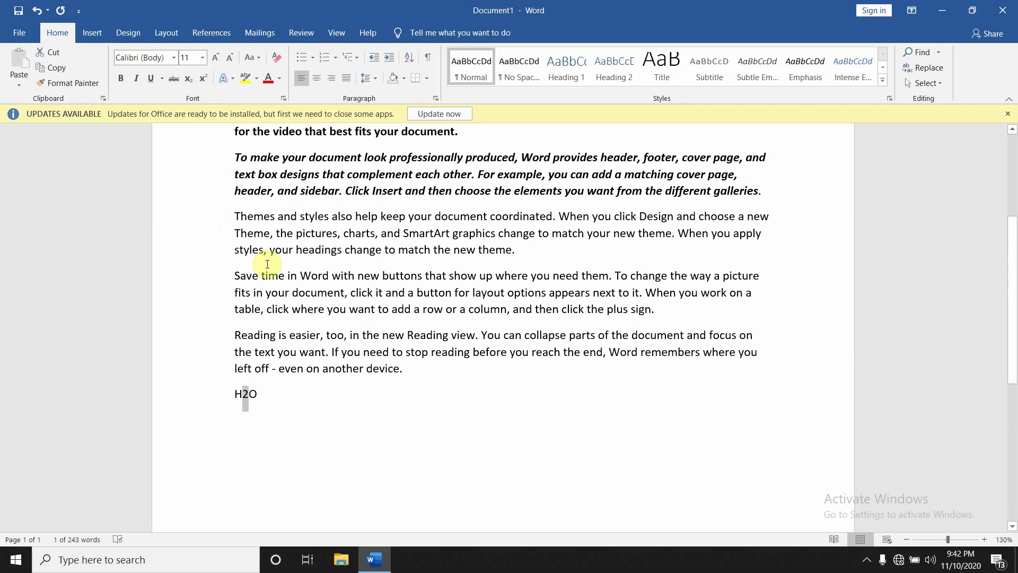
key(ctrl+equal)
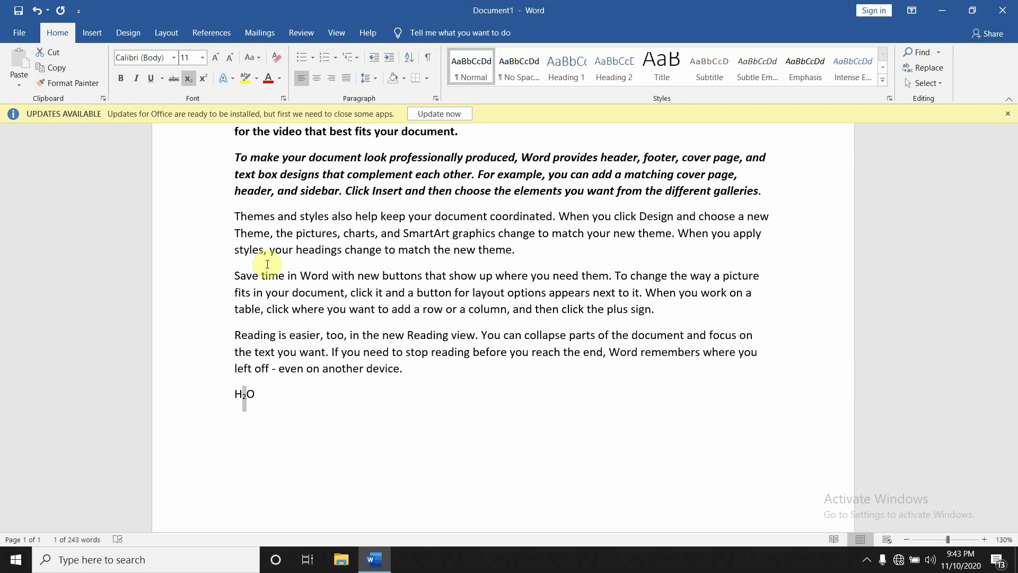
Type (a+b)2 on a new line below H₂O
click(331, 391)
key(Return)
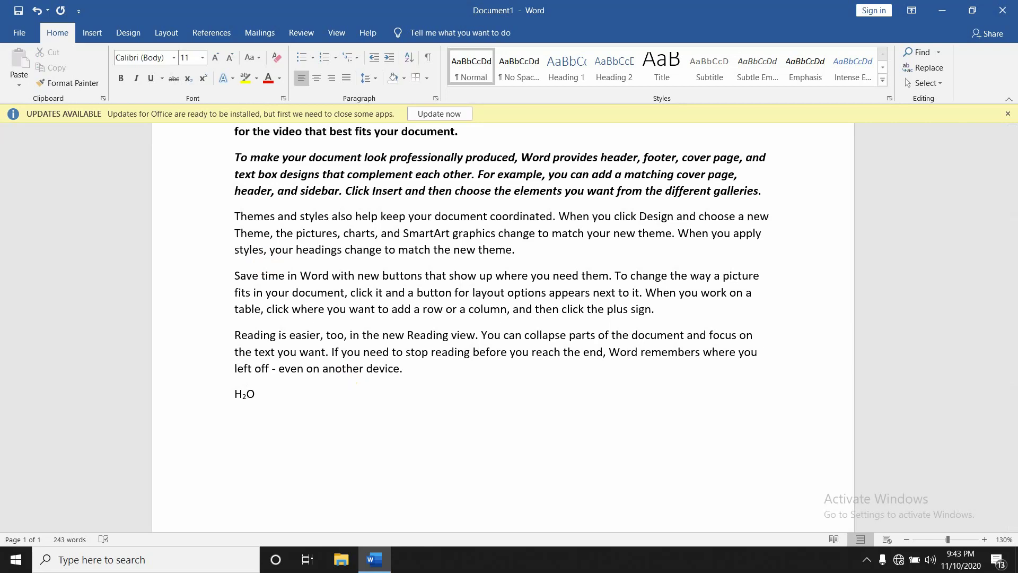
text(a)
text(+)
key(BackSpace)
key(BackSpace)
text(a)
text(+b)
text())
key(Home)
text(()
key(Right)
text(2)
Make the 2 in (a+b)2 superscript, then switch superscript off for further typing
key(shift+Left)
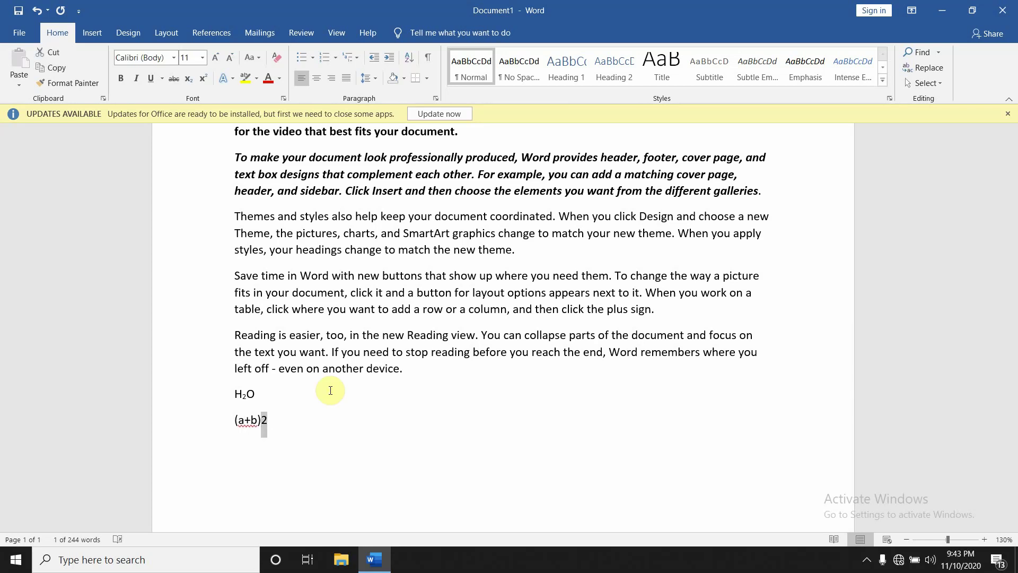
click(204, 78)
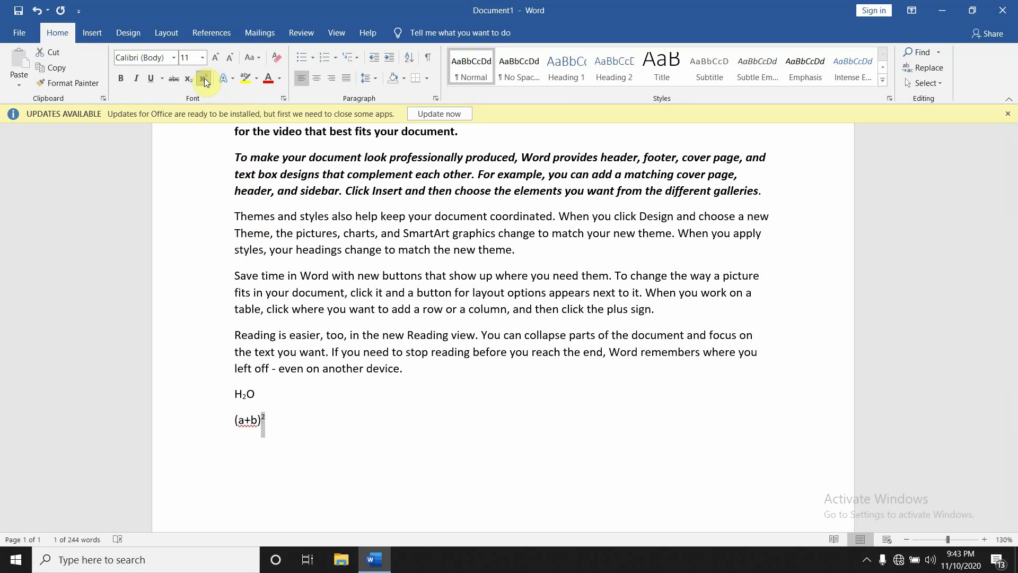
click(291, 420)
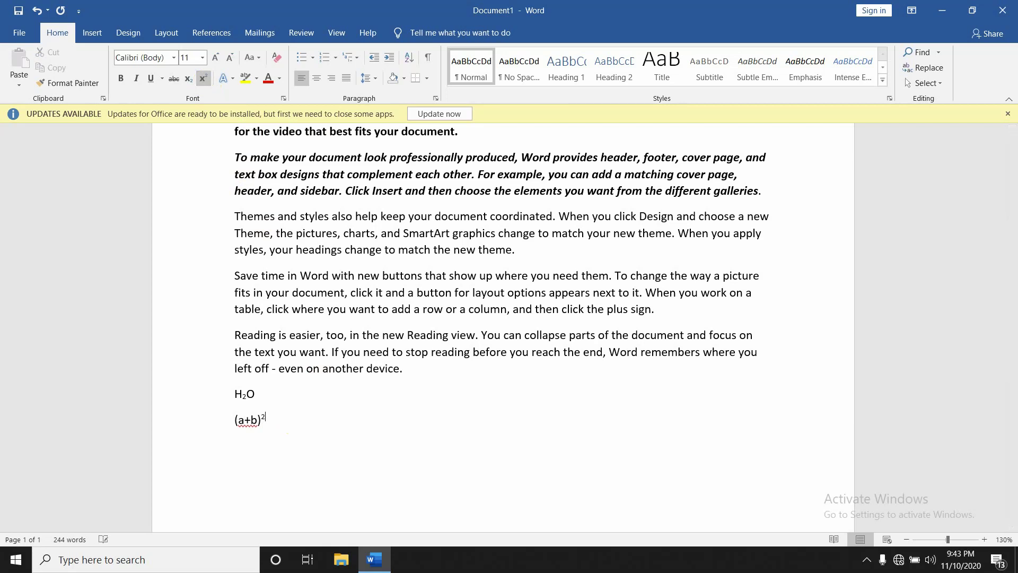
click(269, 416)
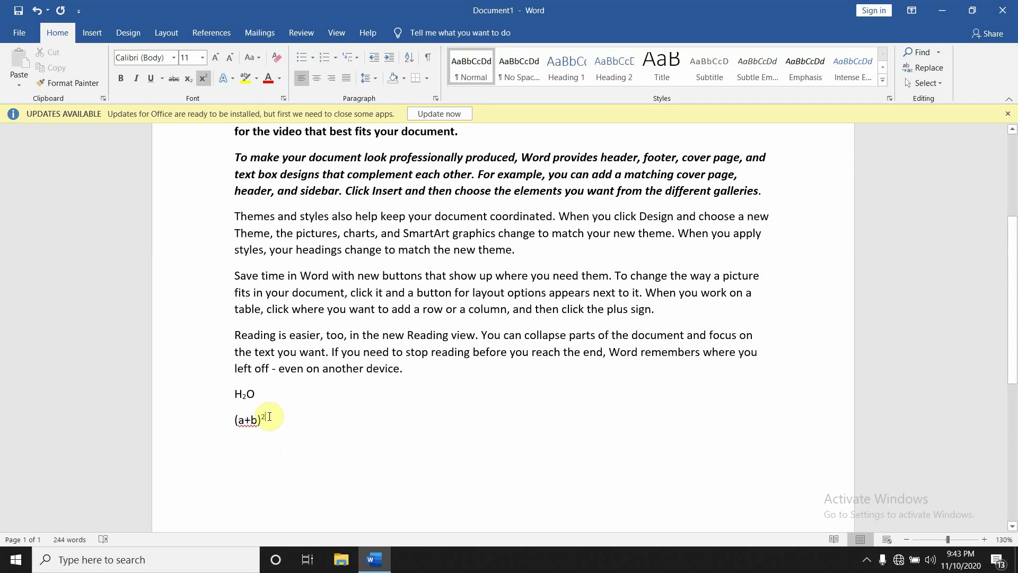
click(201, 81)
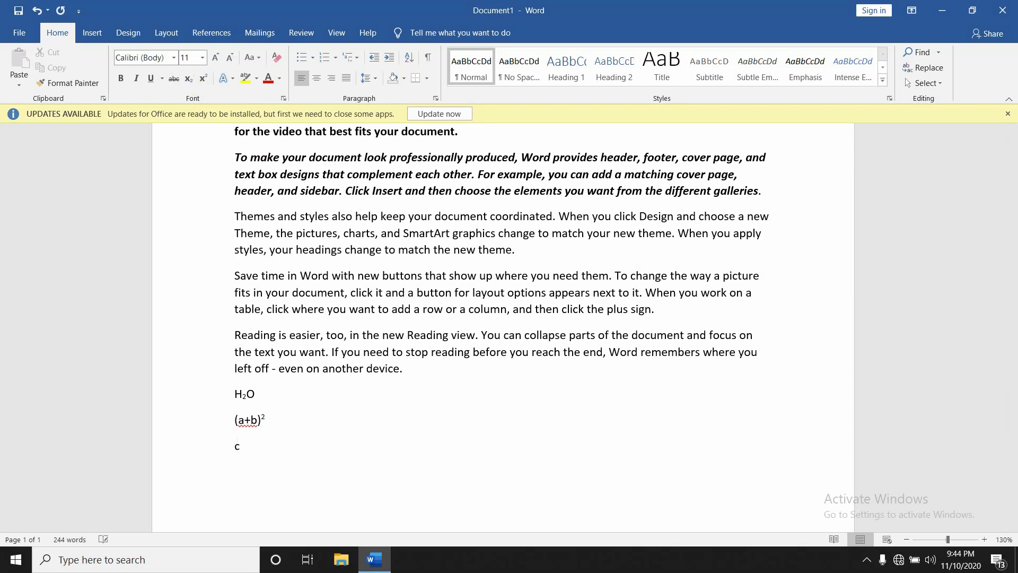
Complete Co2 and make its 2 a subscript, giving Co₂
text(o)
text(2)
key(shift+Left)
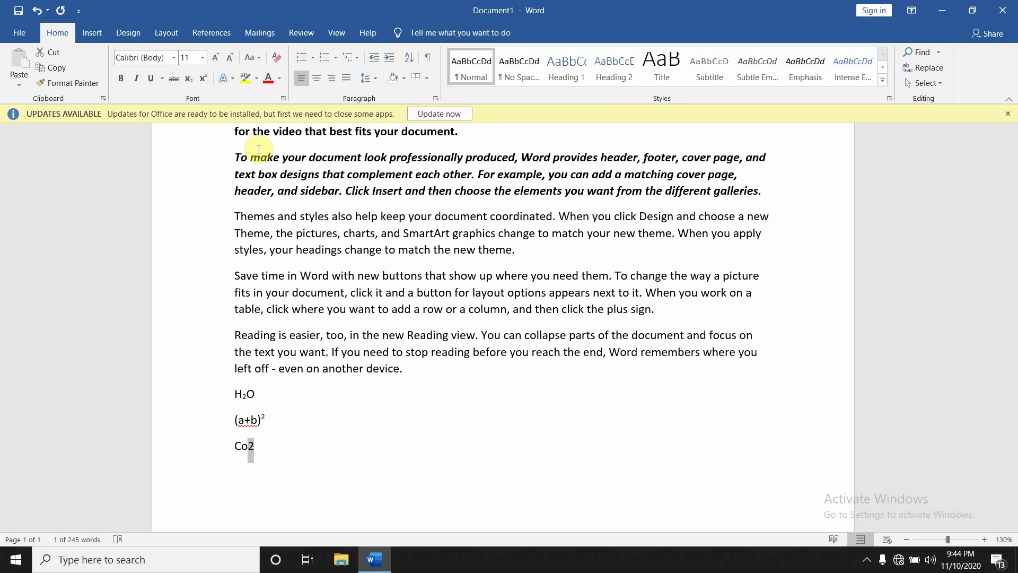
key(ctrl+equal)
key(Right)
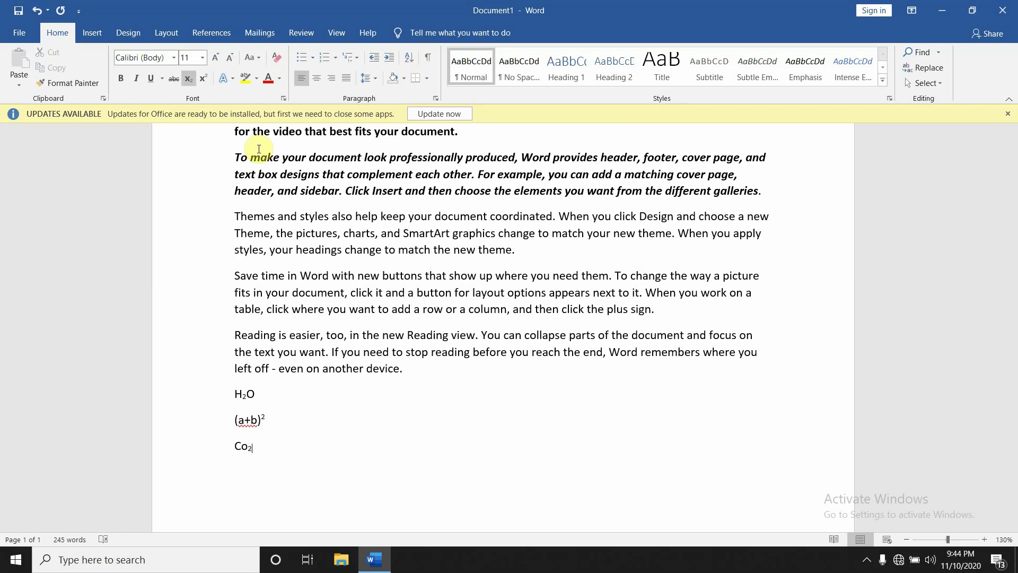
Add a new normal-size line below reading 52=25
key(Return)
text(5)
key(BackSpace)
key(ctrl+equal)
text(5)
text(2)
text(=)
text(25)
click(242, 471)
Make the 2 in 52=25 superscript with the x² button, giving 5²=25
key(shift+Left)
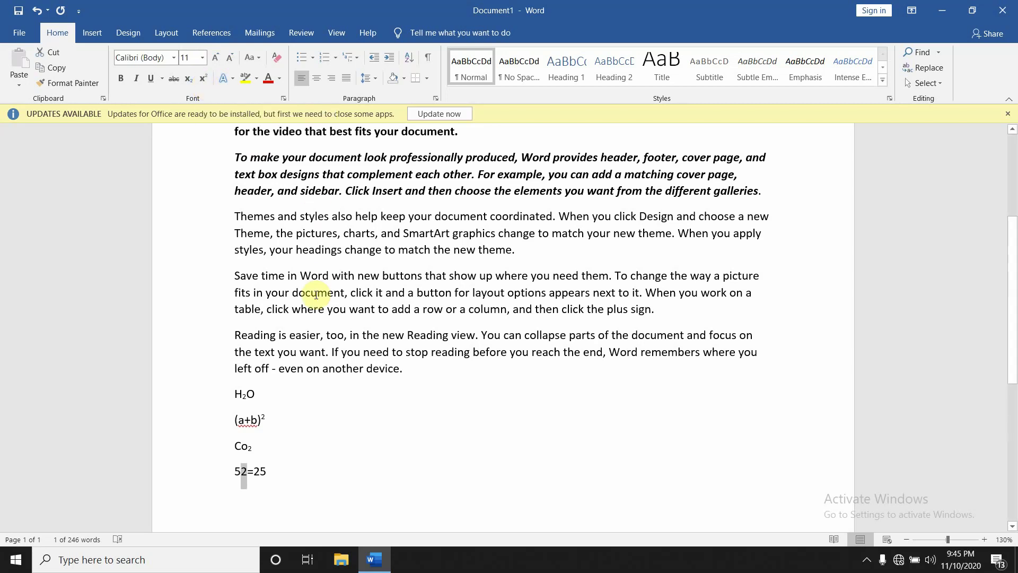
click(340, 429)
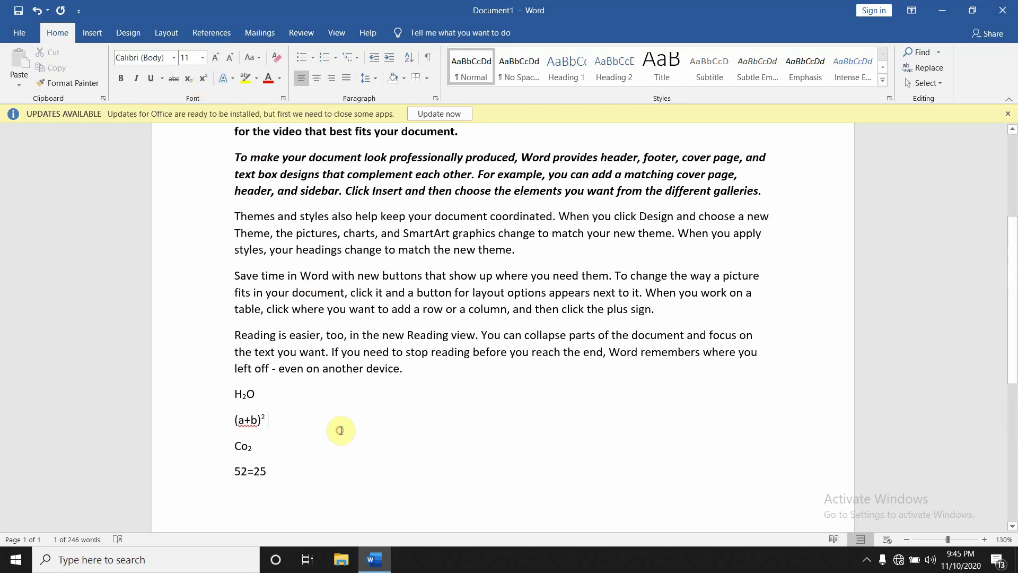
drag(252, 472, 243, 472)
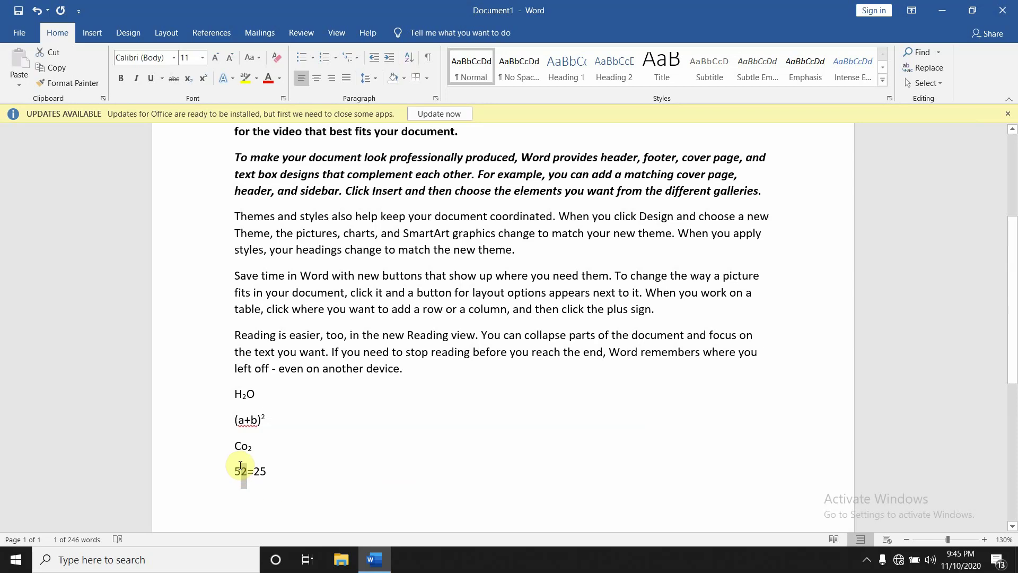
click(205, 79)
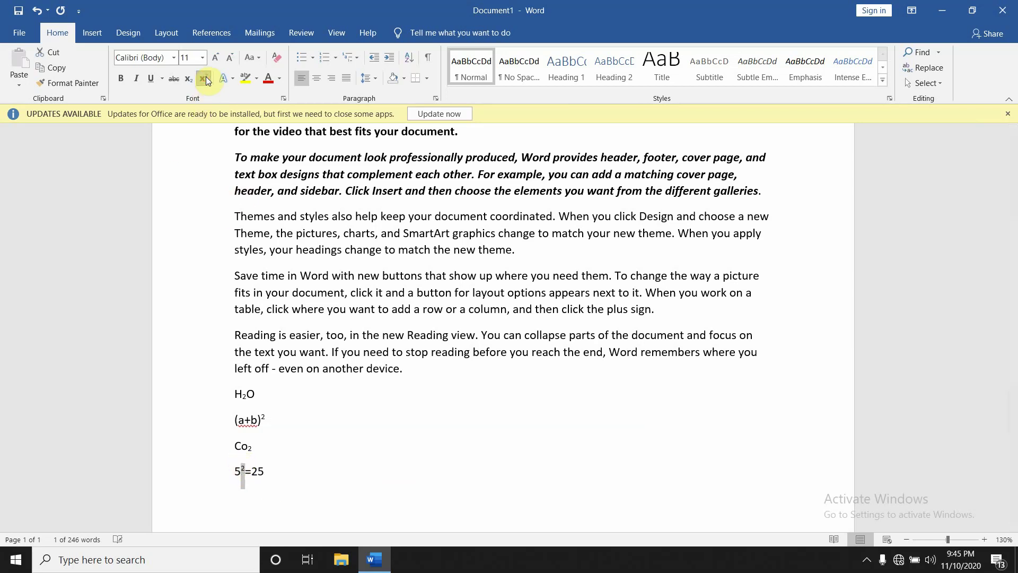
click(268, 475)
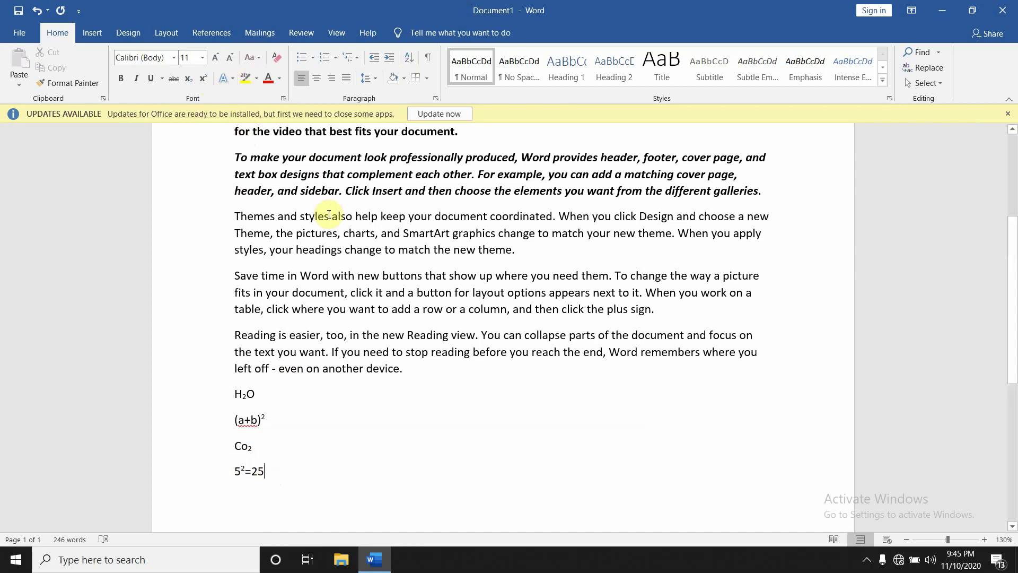
Select the whole VIDEO AND AUDIO heading and set its font colour to green
scroll(329, 213, up, 4)
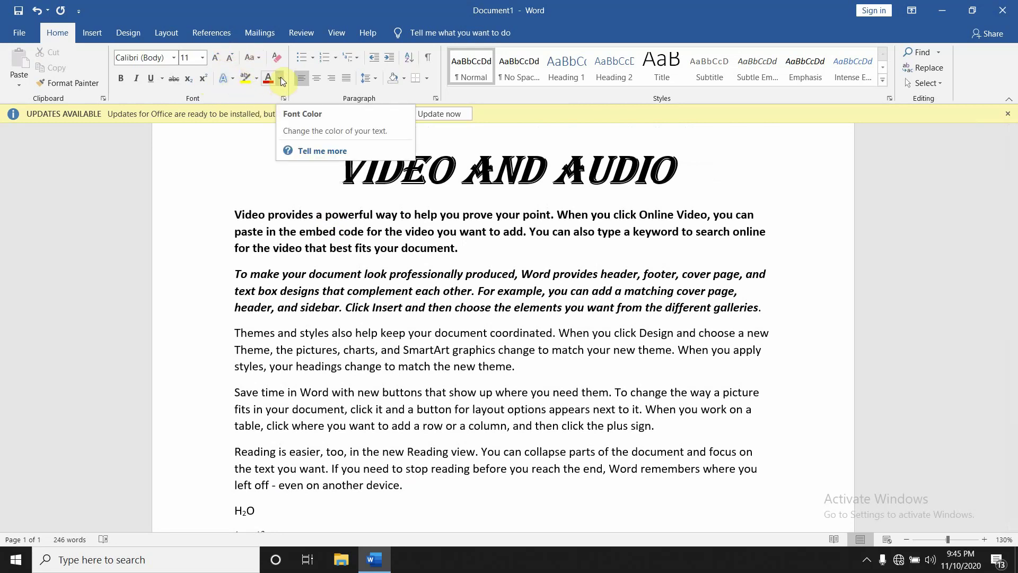
scroll(319, 180, up, 2)
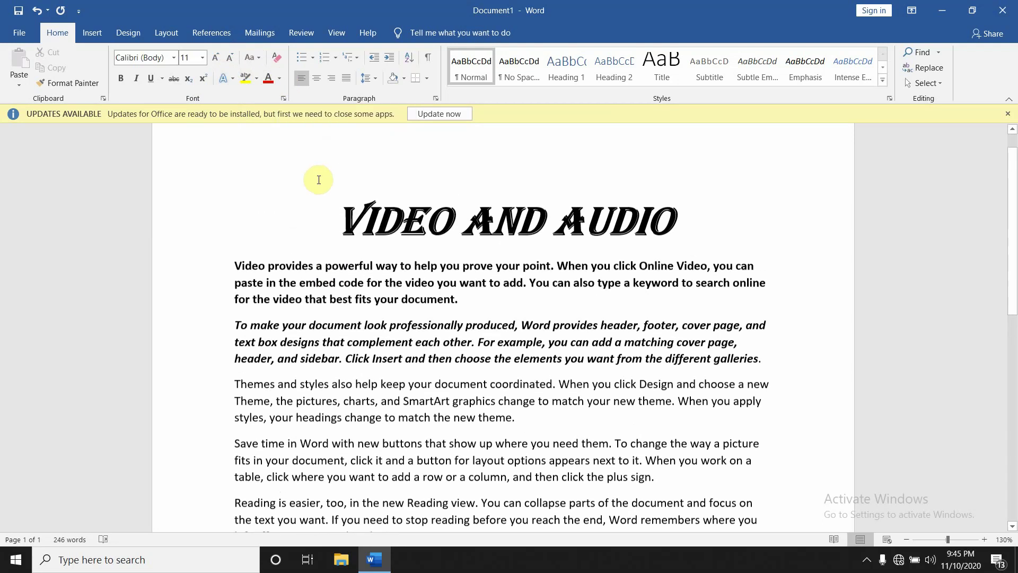
double_click(340, 218)
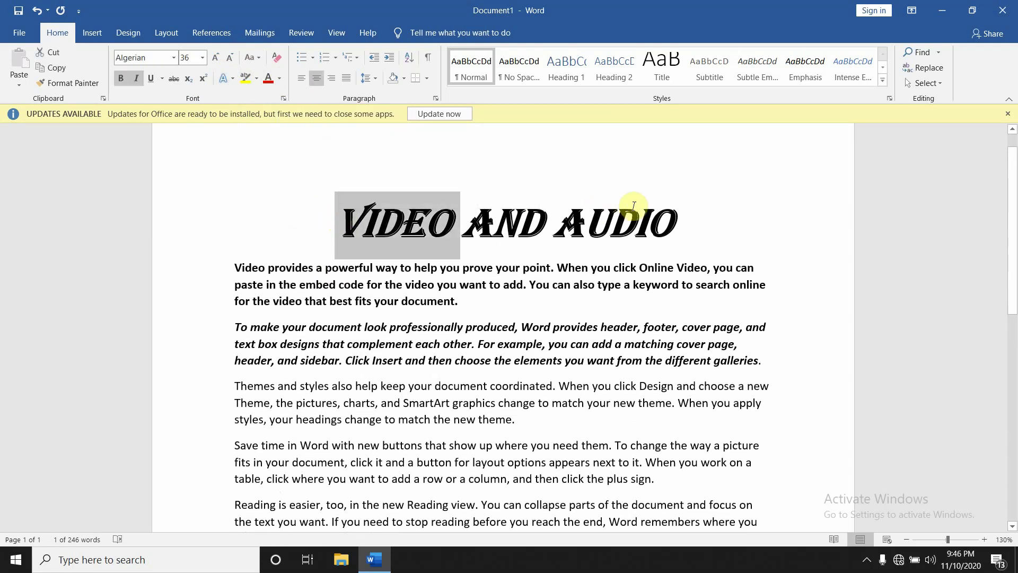
triple_click(696, 220)
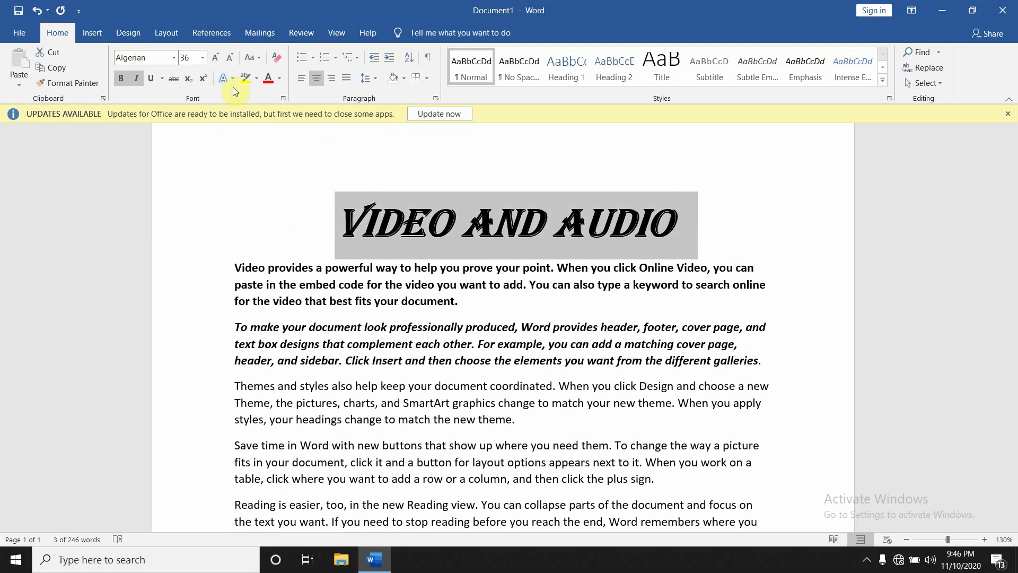
click(279, 80)
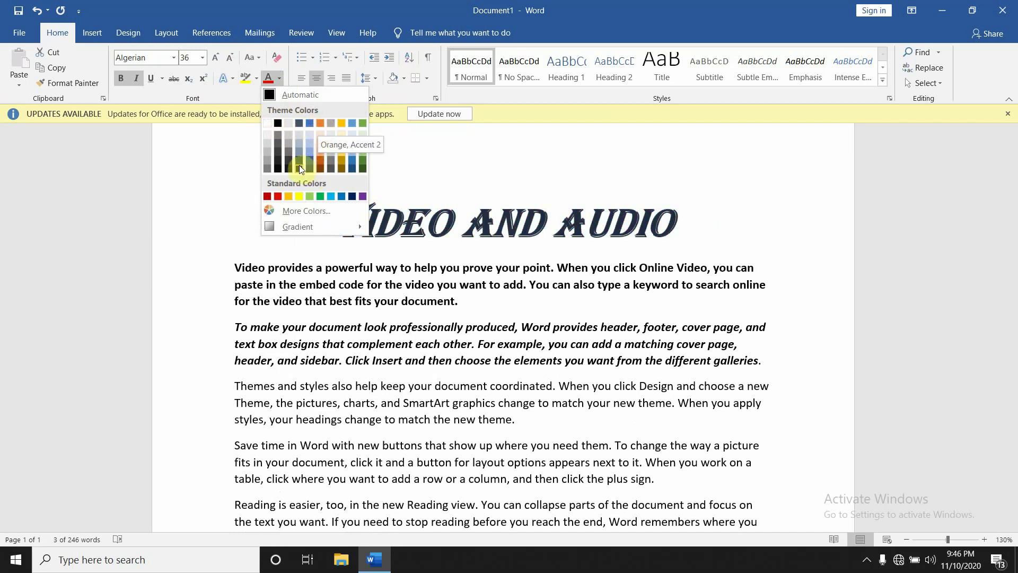
click(362, 161)
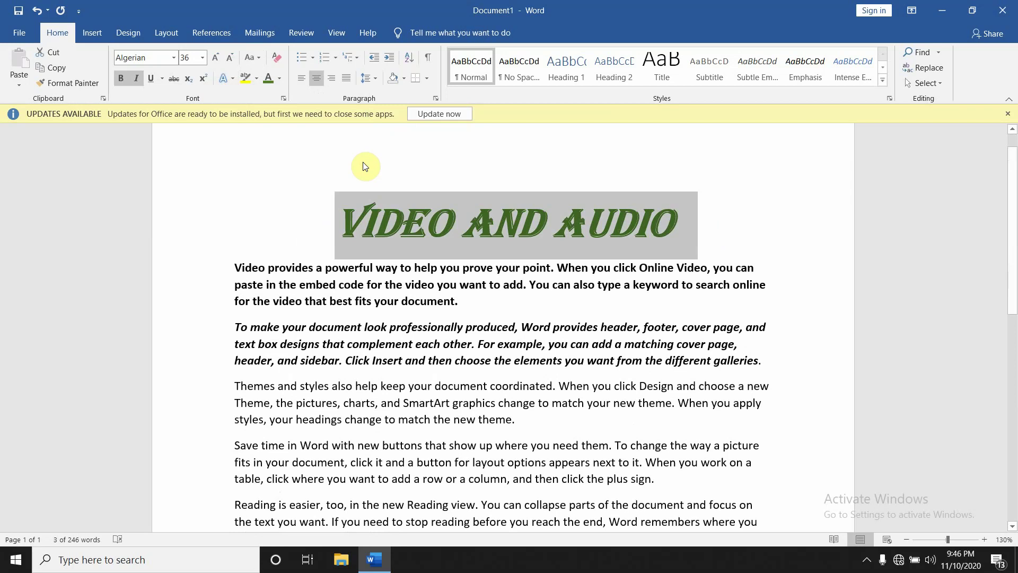
click(279, 78)
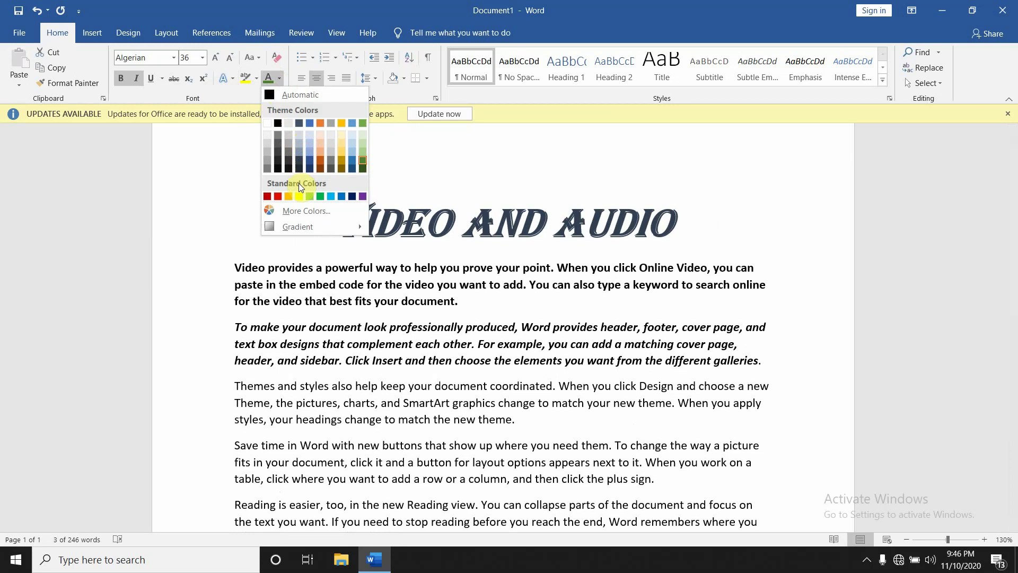
Colour the title dark blue using the Standard colour hexagon in More Colors
click(300, 212)
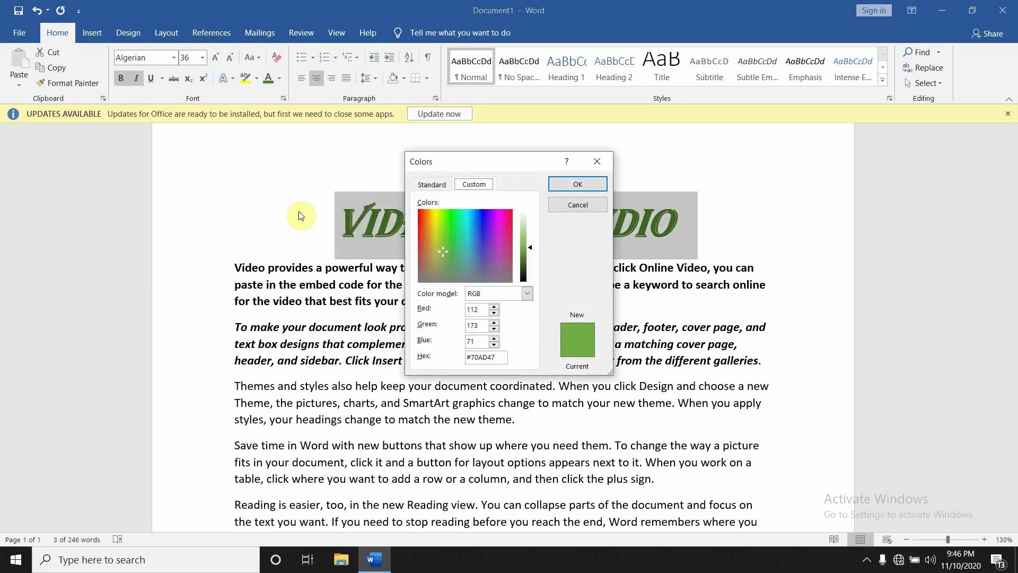
click(429, 185)
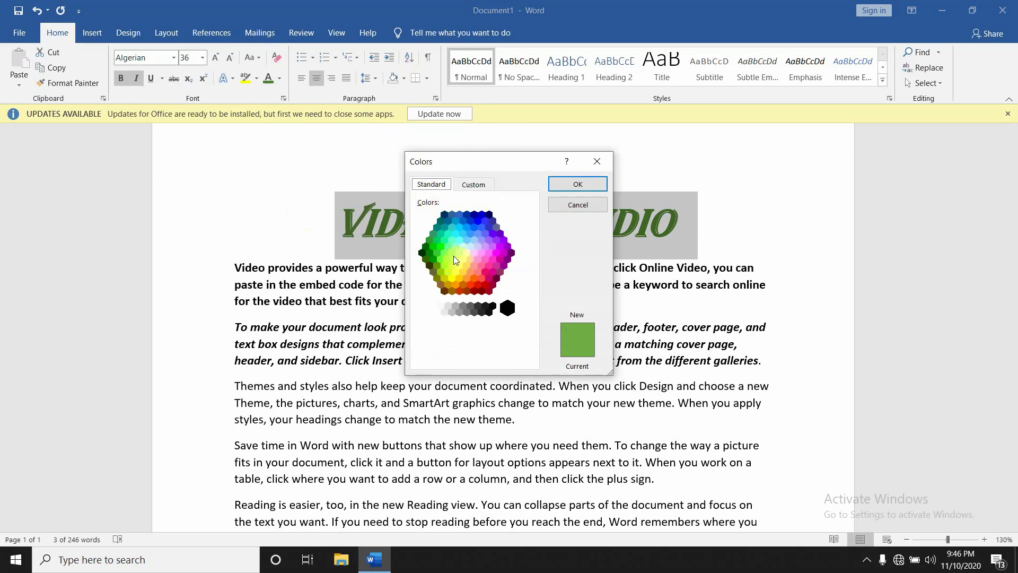
click(482, 230)
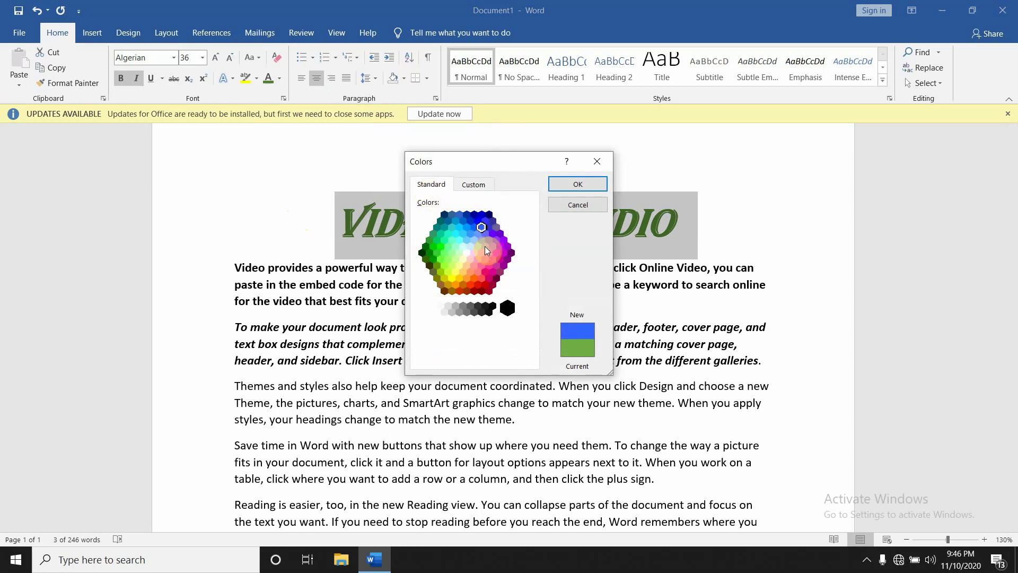
click(485, 247)
click(492, 258)
click(500, 272)
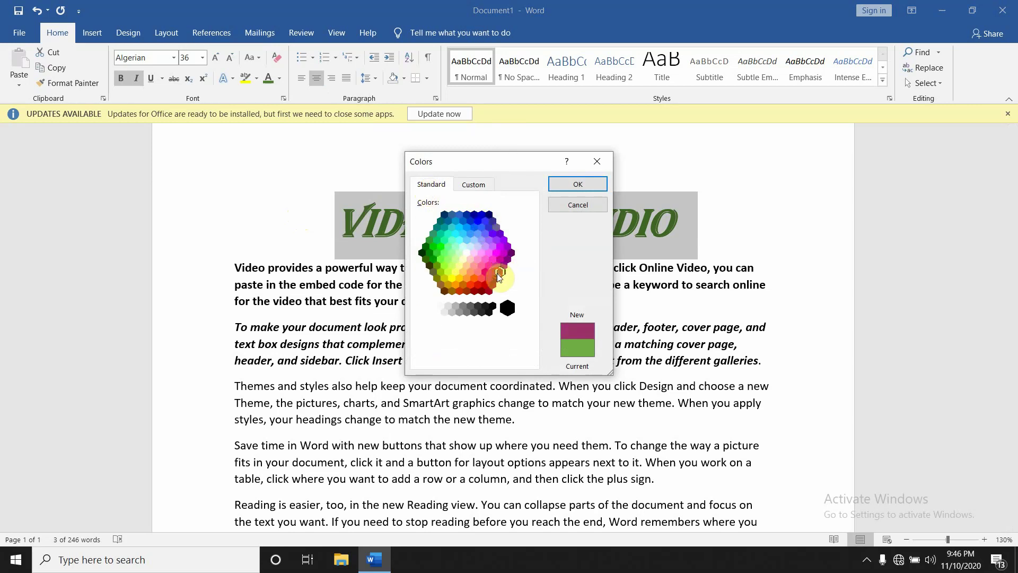
click(441, 256)
click(437, 243)
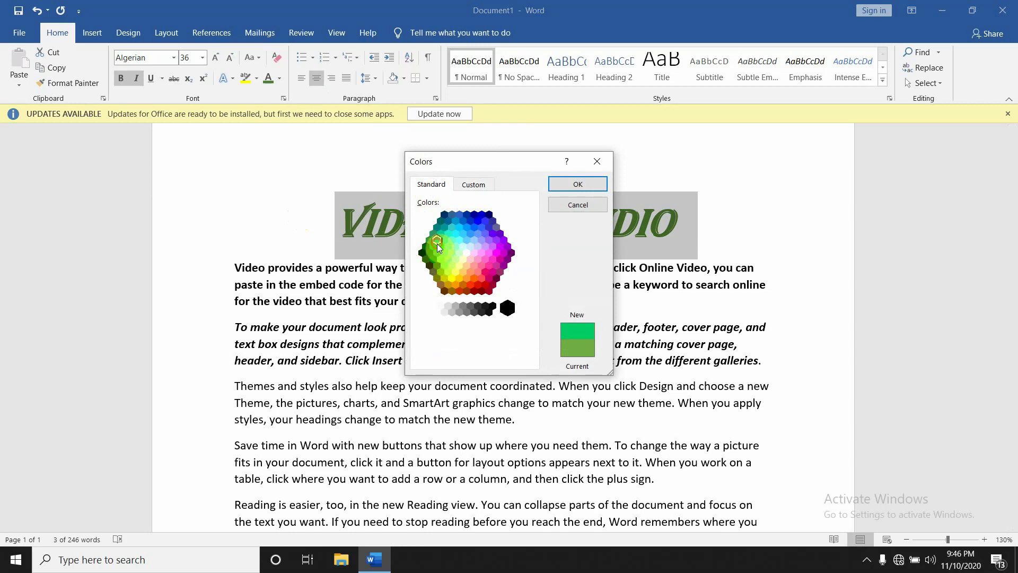
click(478, 221)
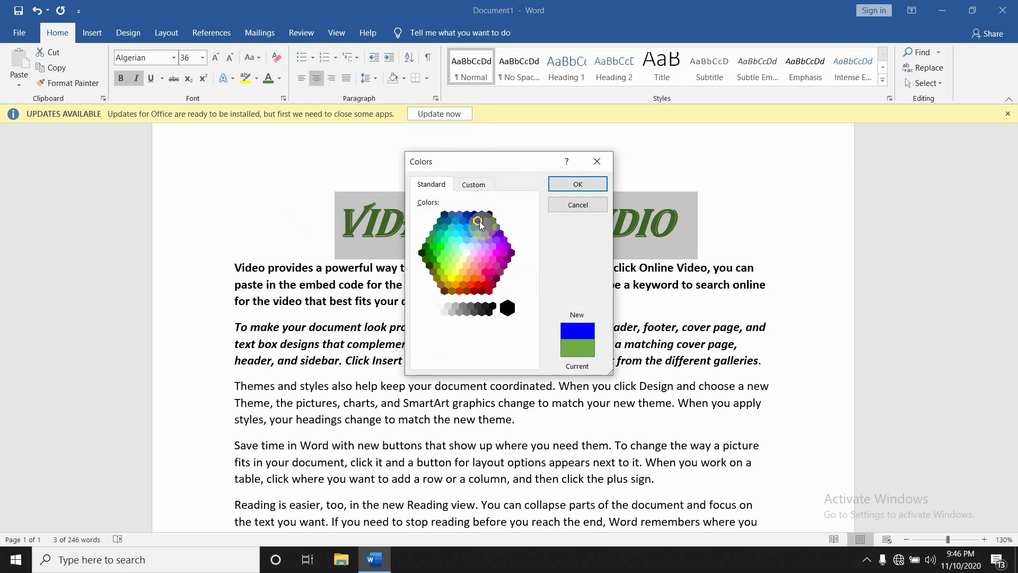
click(575, 184)
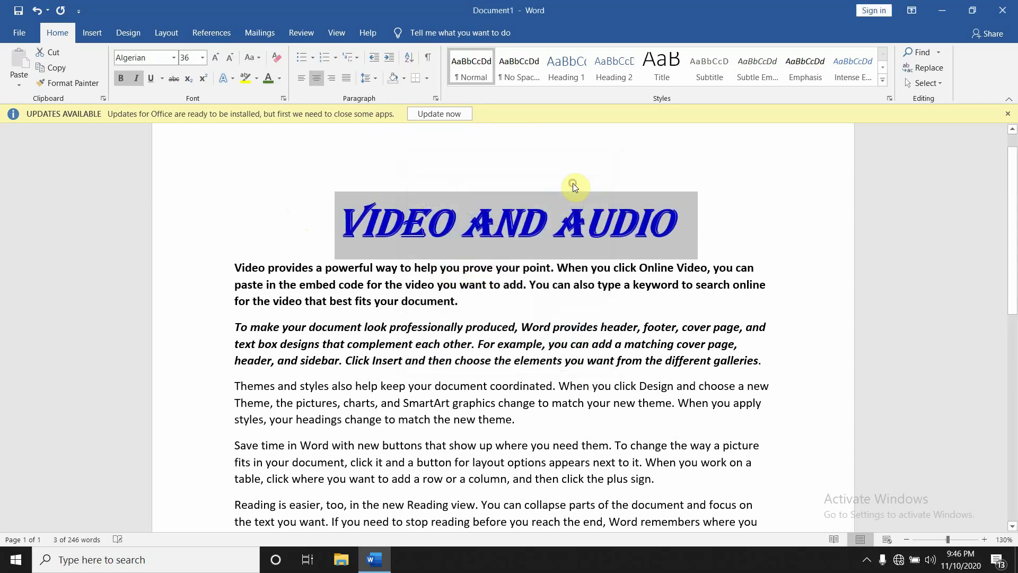
Change the title to a custom pink-magenta, about RGB 242, 14, 144
click(280, 78)
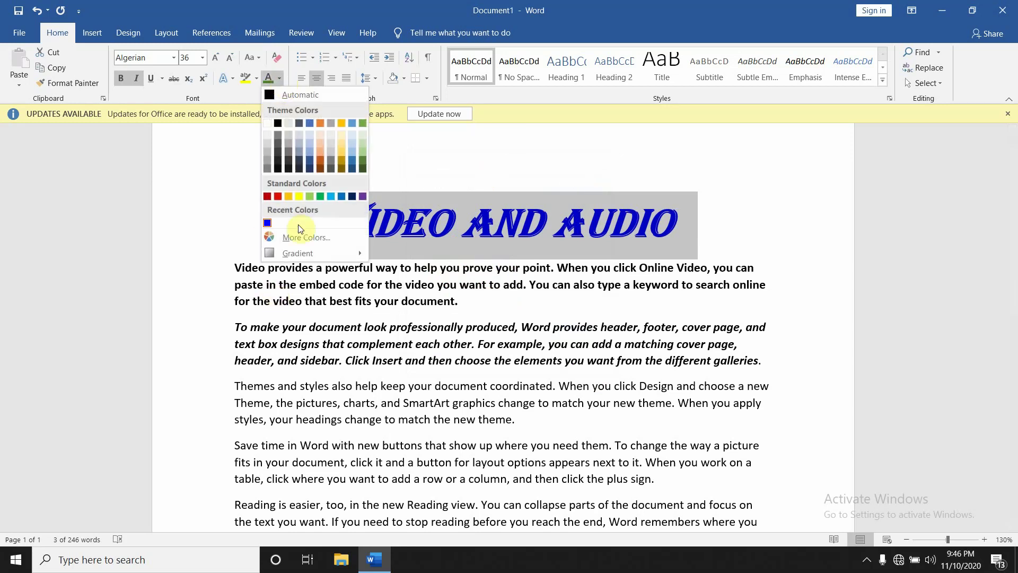
click(304, 243)
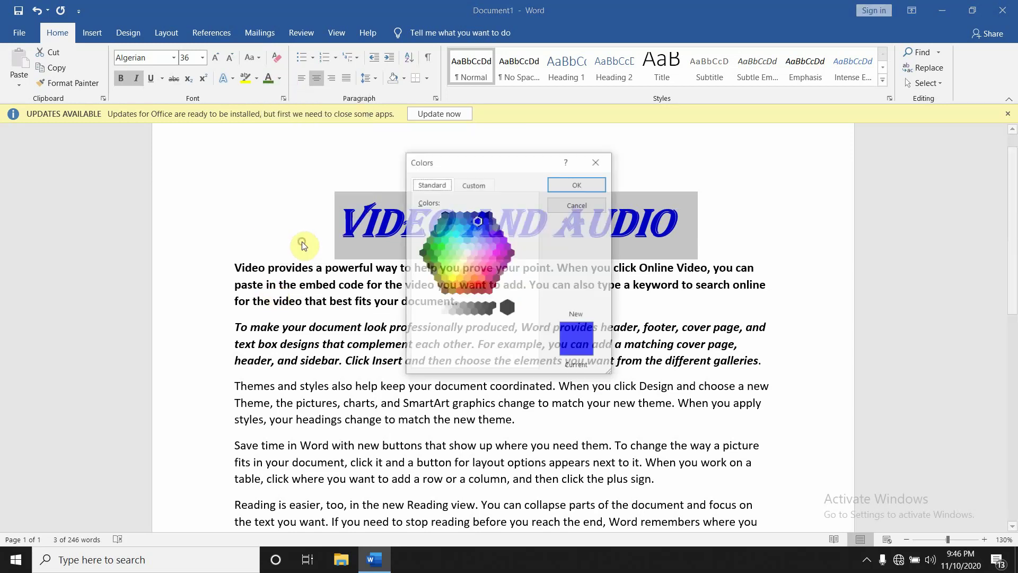
click(481, 186)
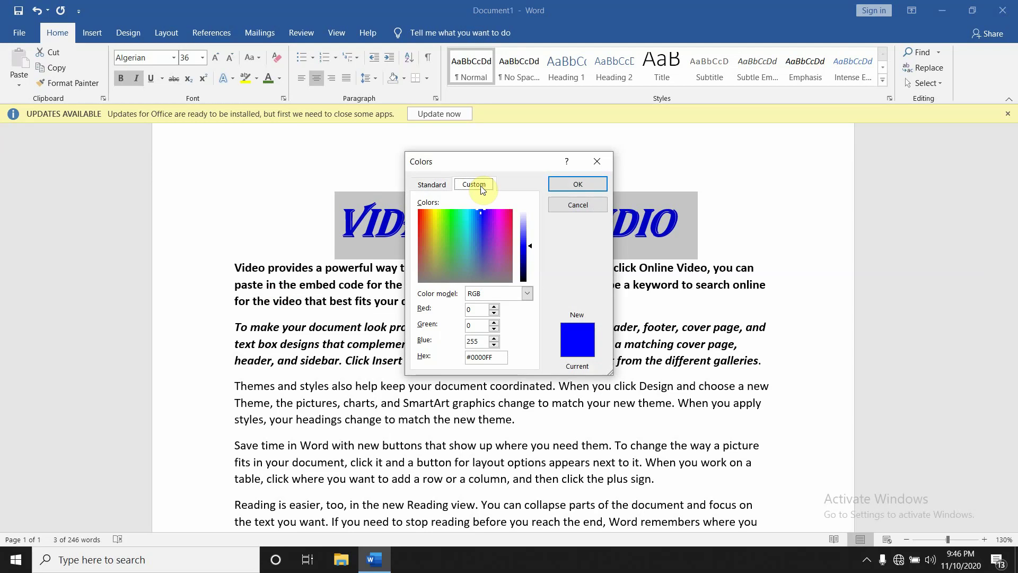
mouse_move(482, 213)
mouse_down()
mouse_move(498, 228)
mouse_move(503, 218)
mouse_up()
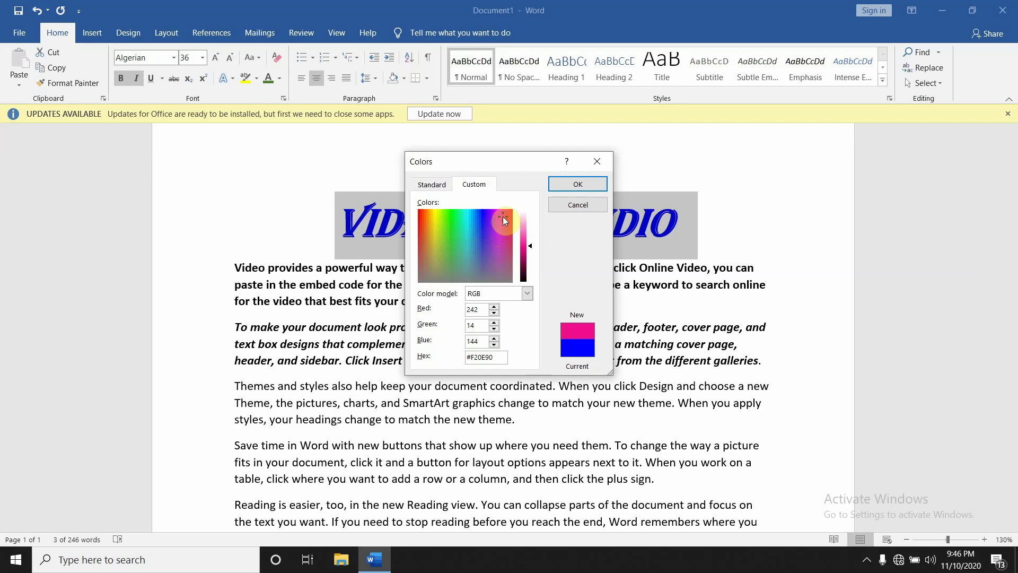
click(566, 187)
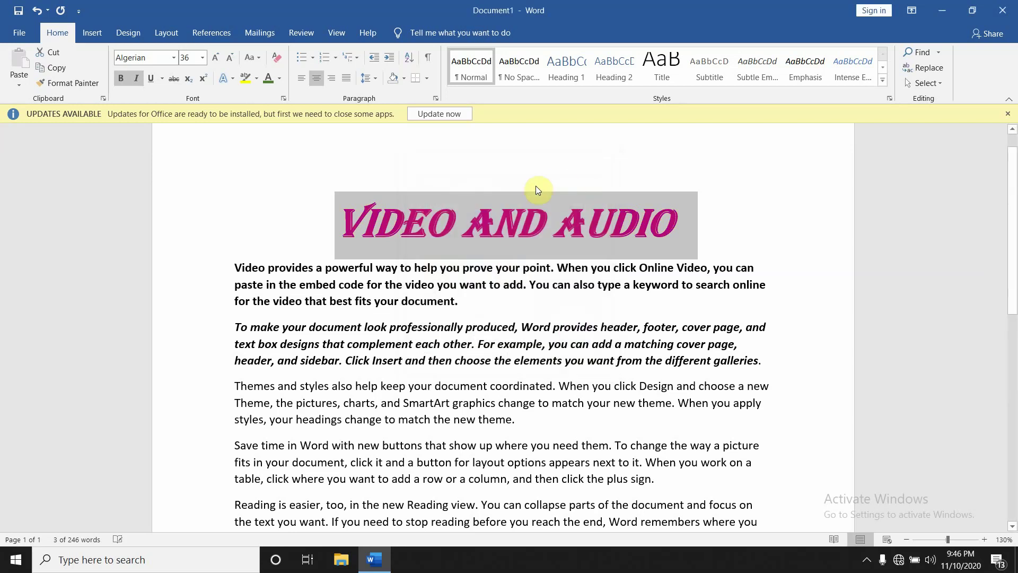
Apply the Linear Left gradient to the title and open the More Gradients settings
click(280, 80)
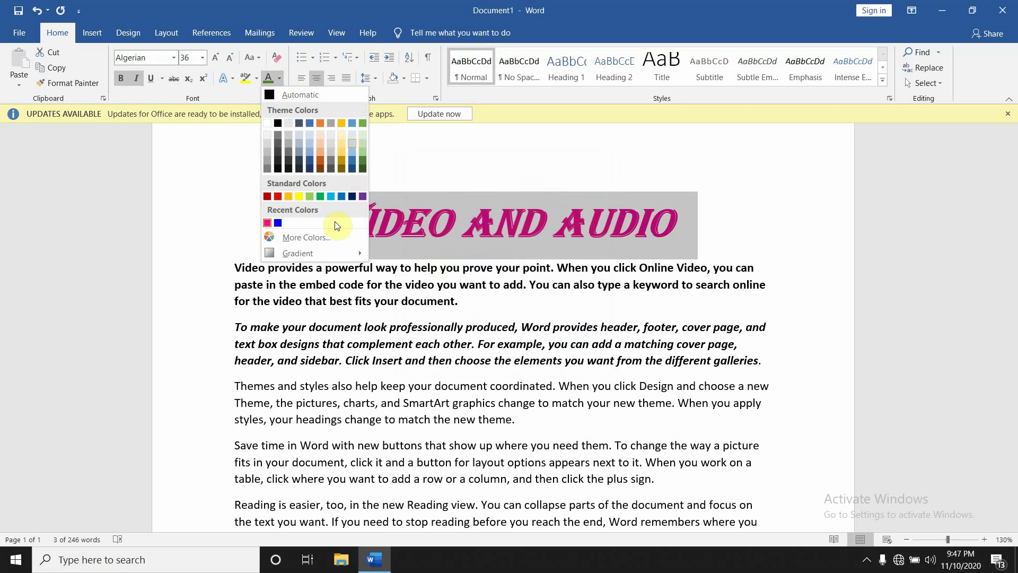
mouse_move(303, 253)
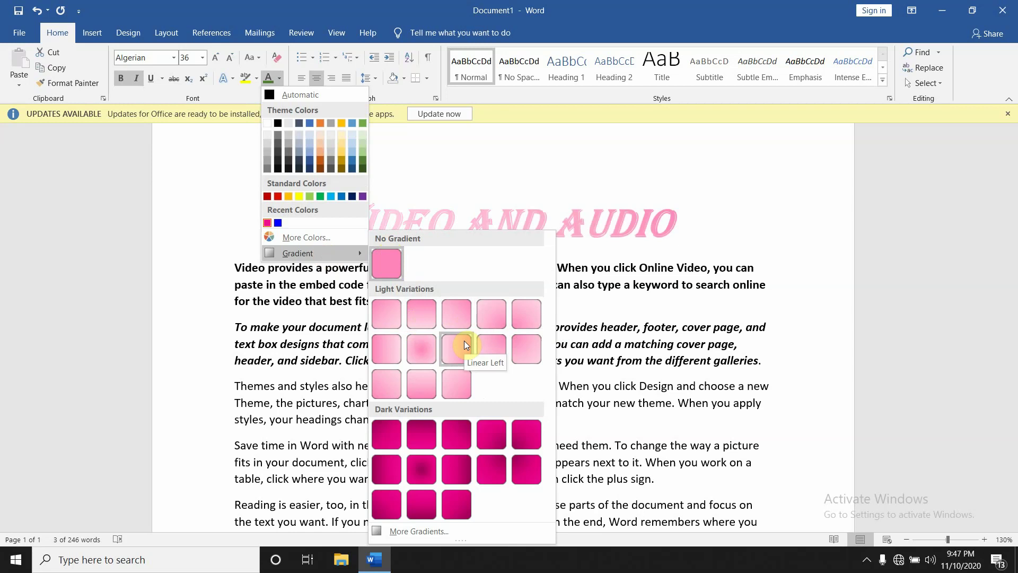
click(465, 345)
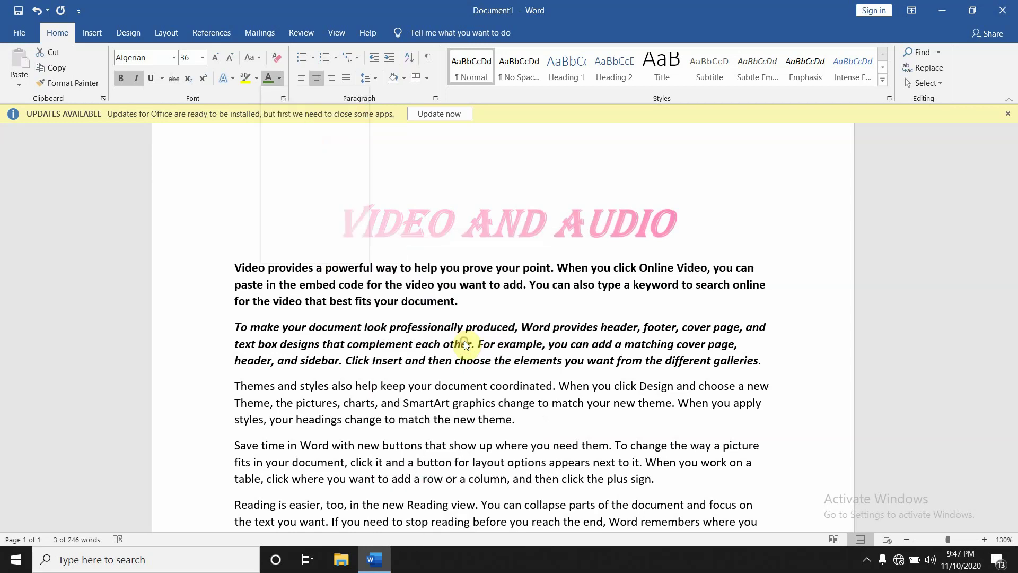
click(405, 169)
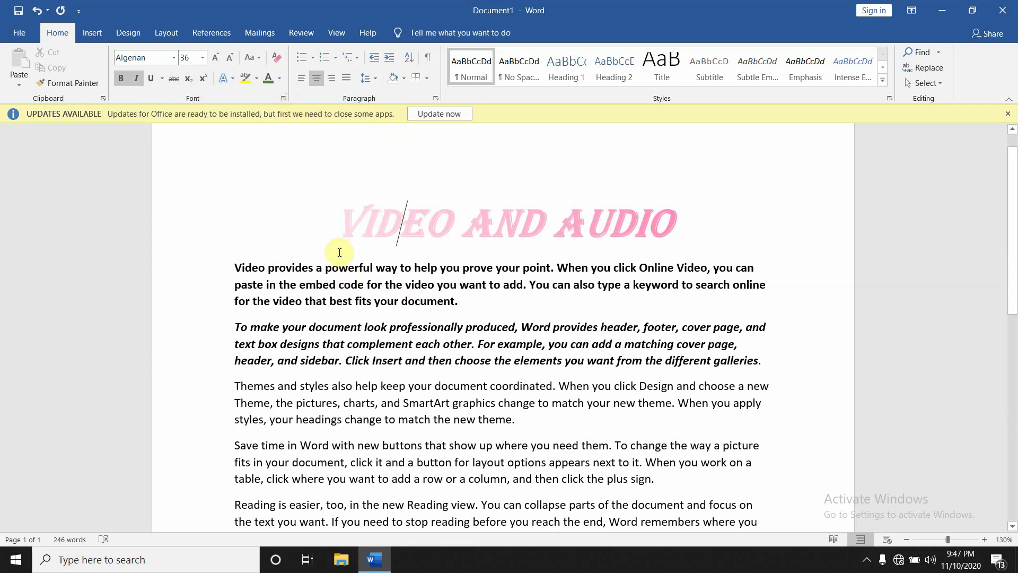
triple_click(346, 225)
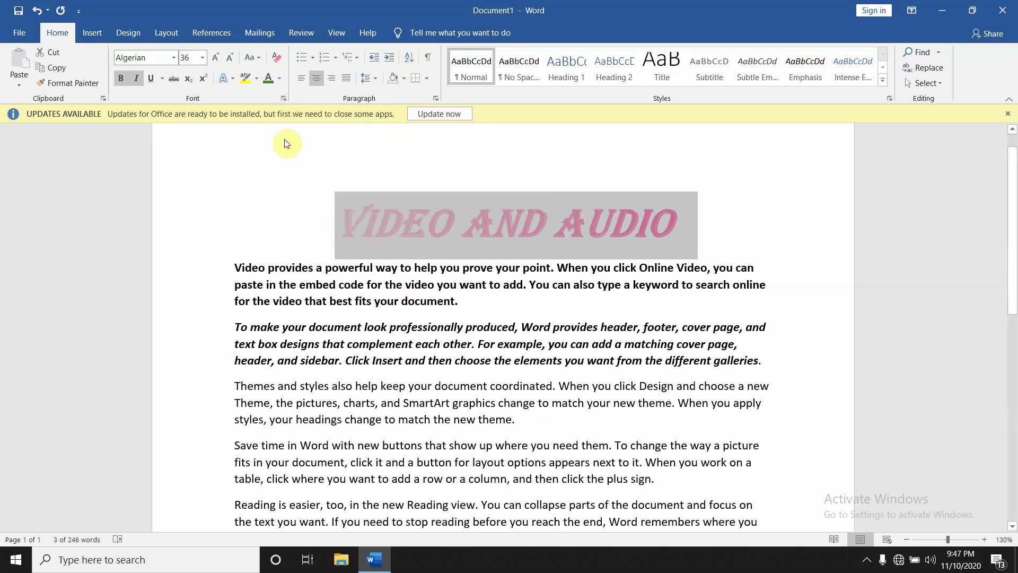
click(281, 79)
mouse_move(298, 253)
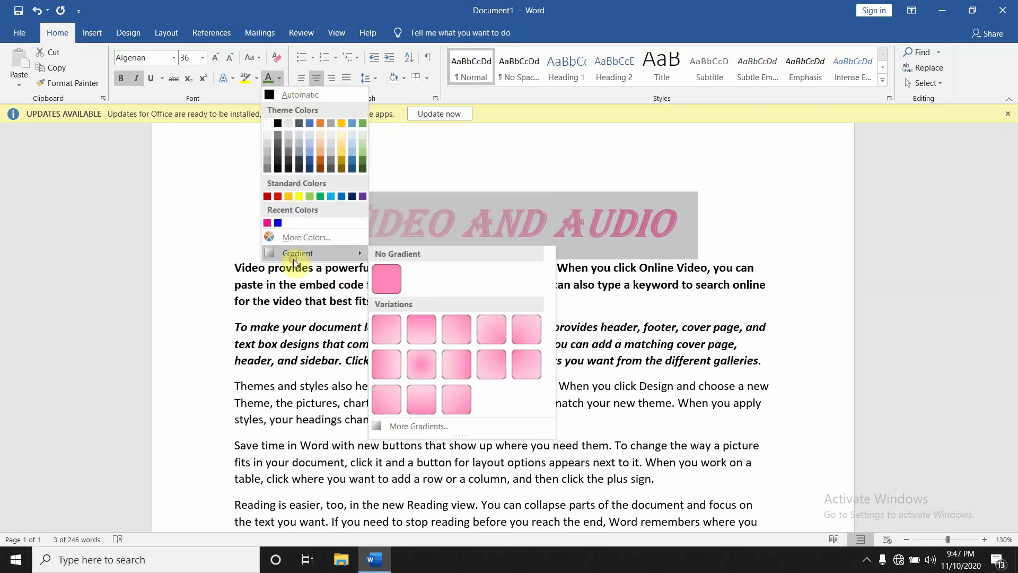
click(435, 425)
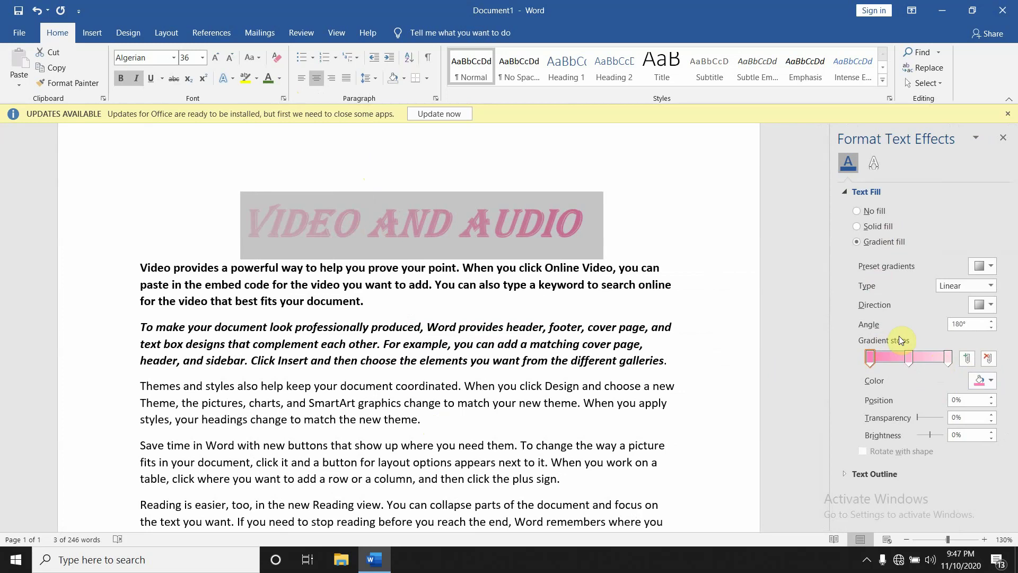
Set the first gradient stop's colour to dark red
click(871, 355)
click(908, 355)
click(950, 356)
click(871, 357)
click(989, 380)
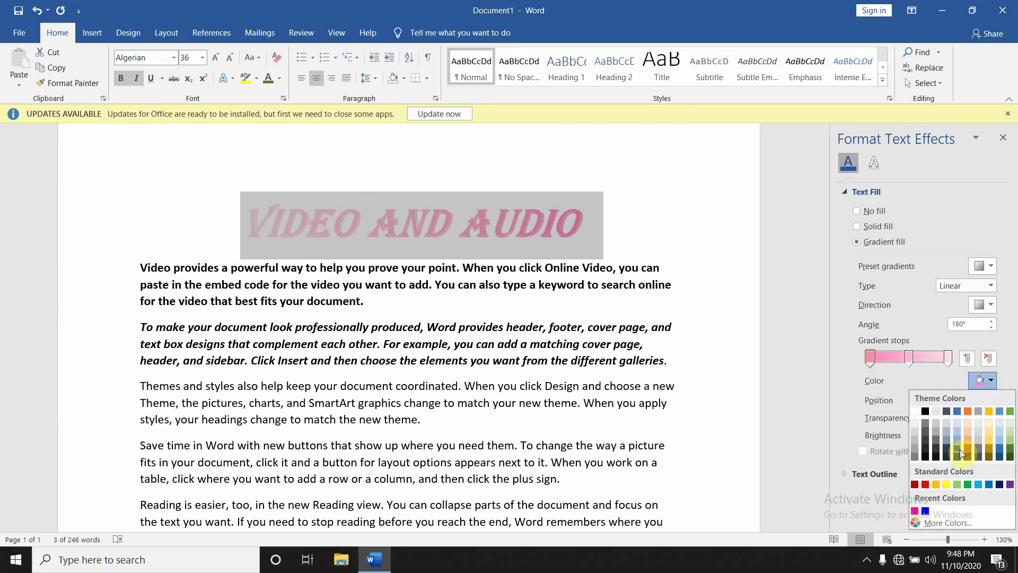
click(982, 383)
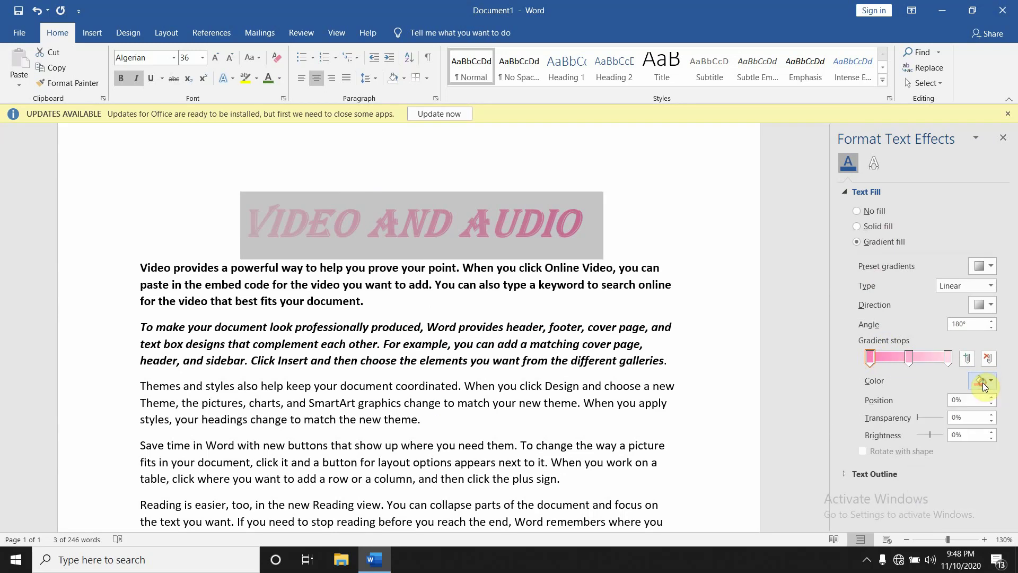
click(992, 381)
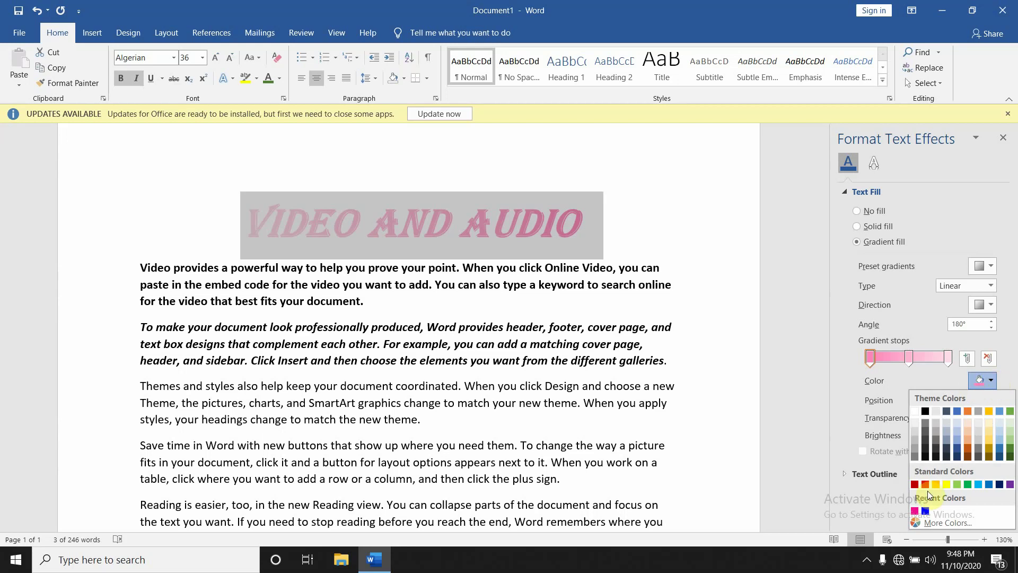
click(915, 485)
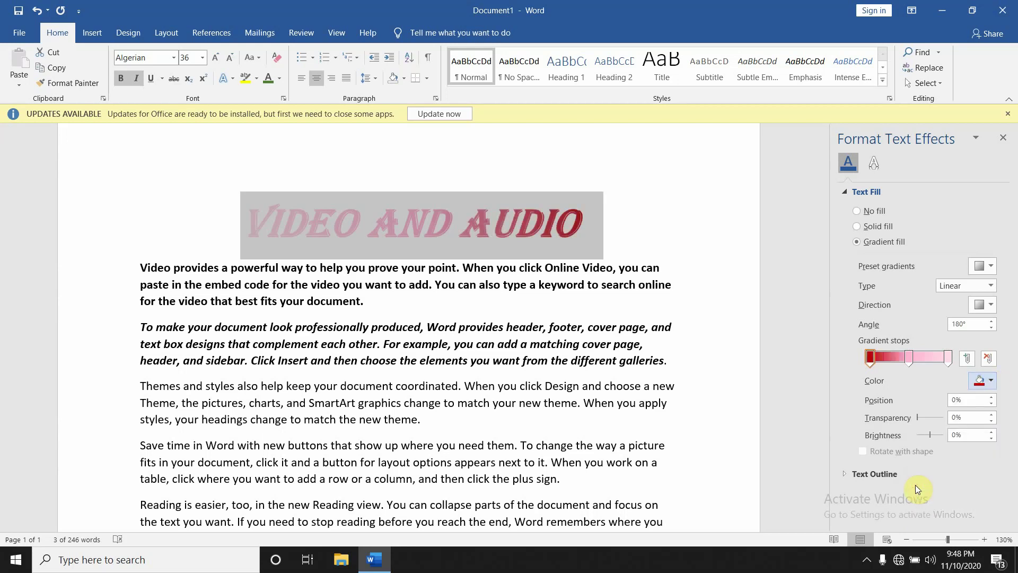
Set the middle gradient stop at 50% to dark blue-grey
click(908, 357)
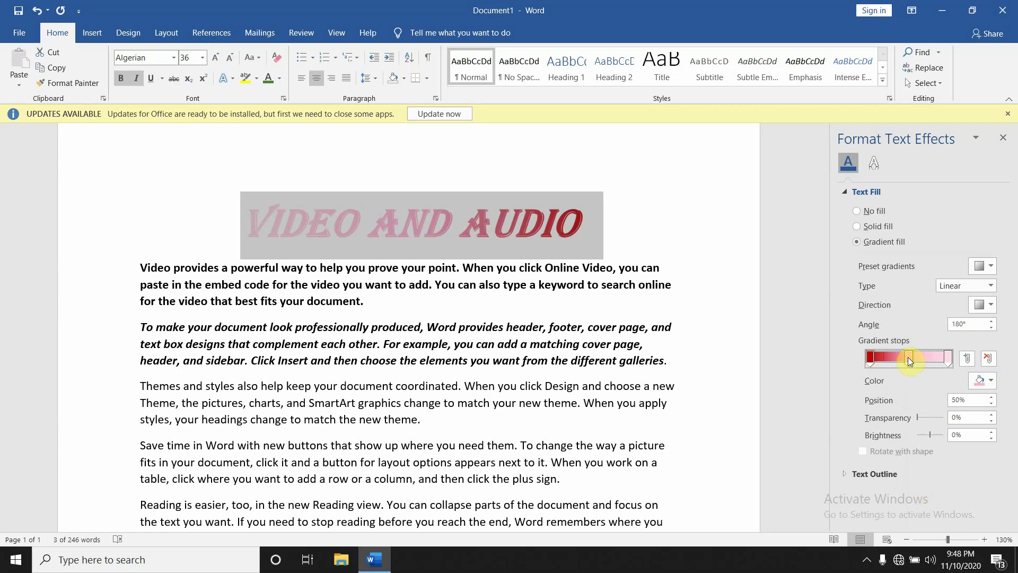
click(991, 381)
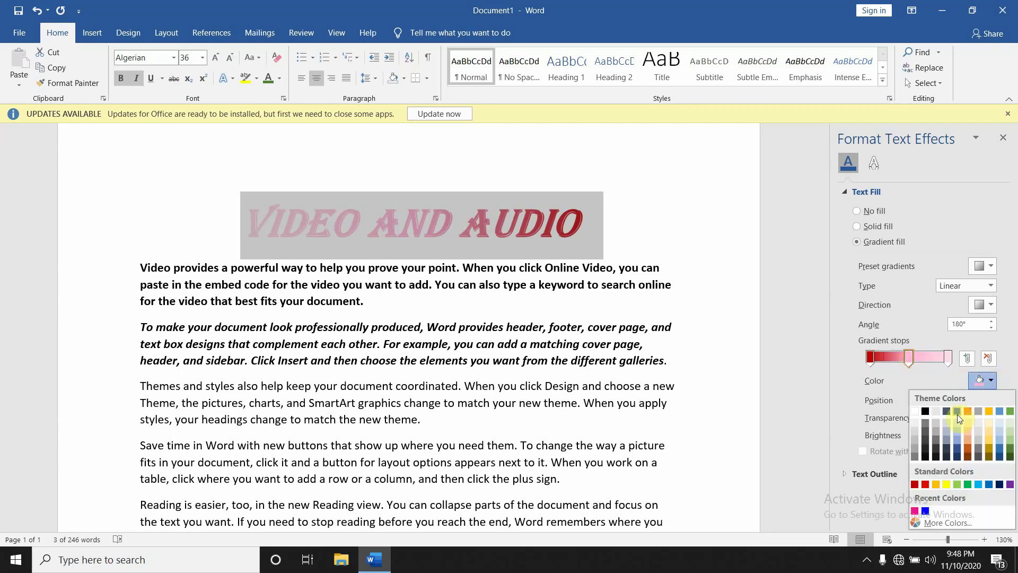
click(957, 413)
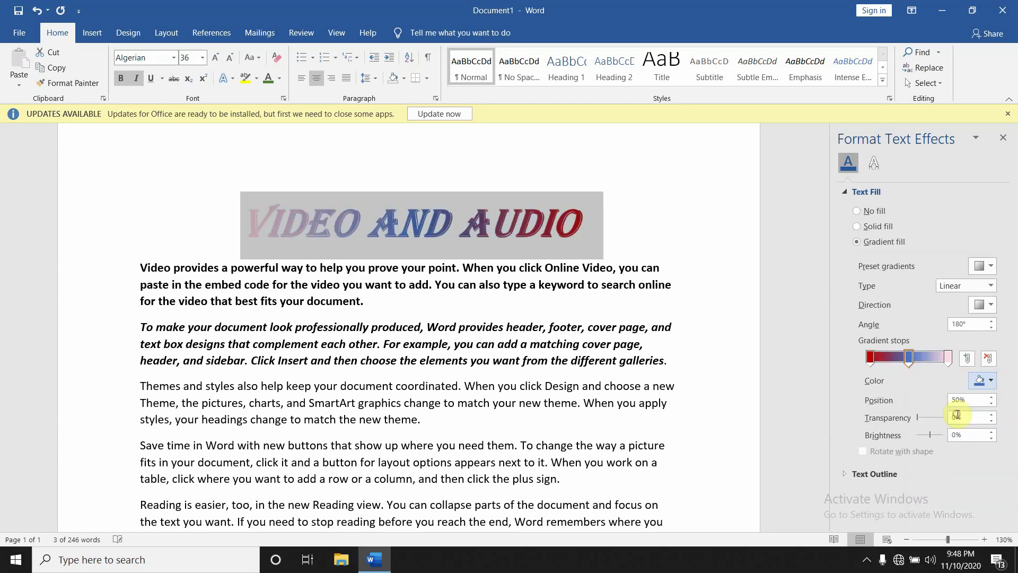
click(992, 379)
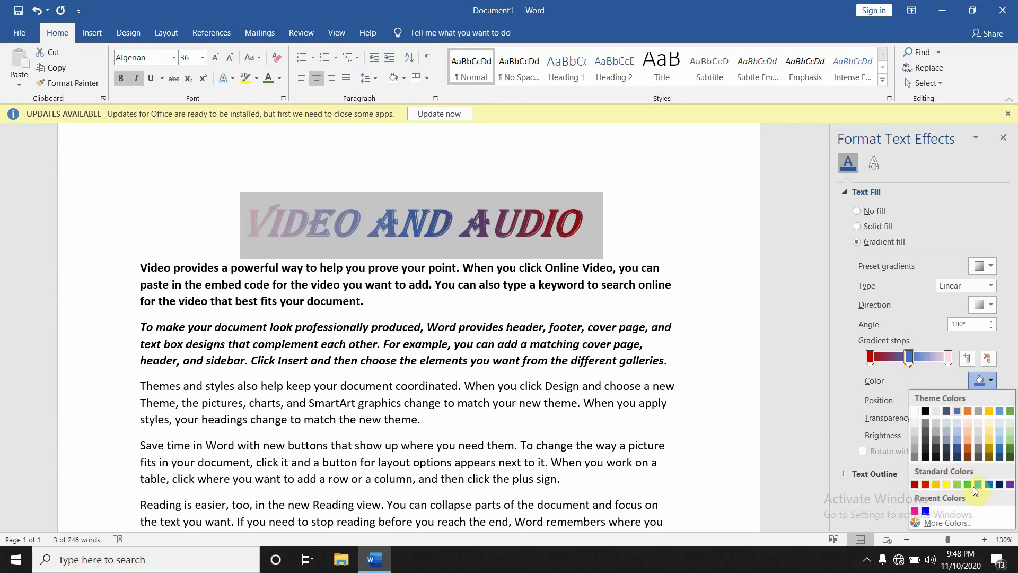
click(947, 451)
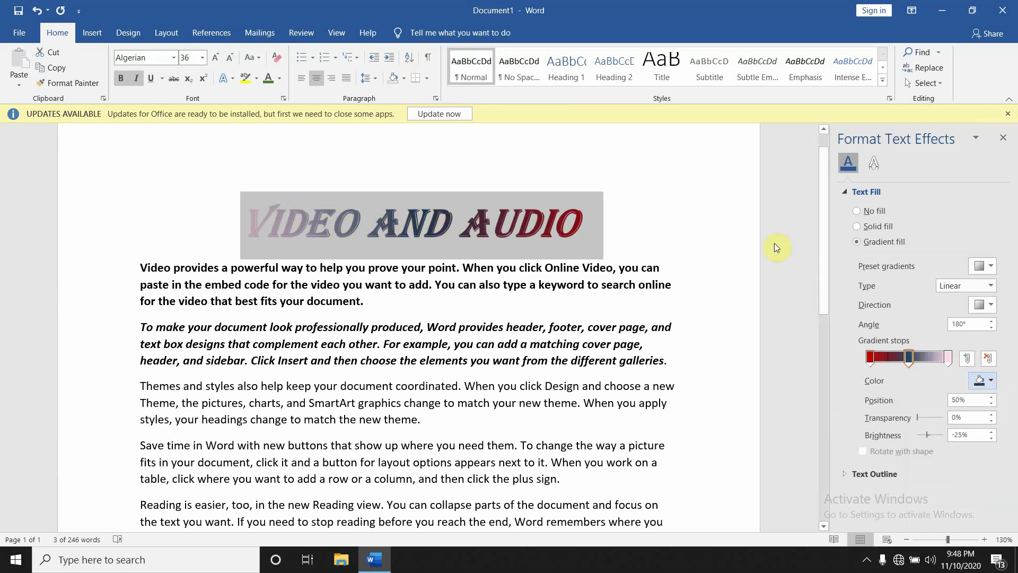
Choose No Gradient for the title's text colour
click(688, 213)
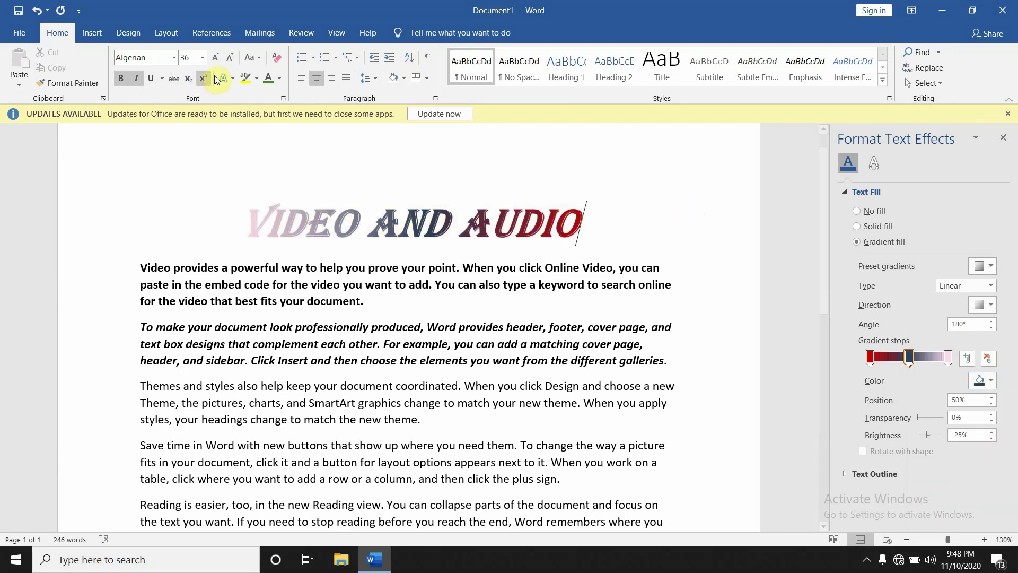
click(279, 80)
mouse_move(298, 253)
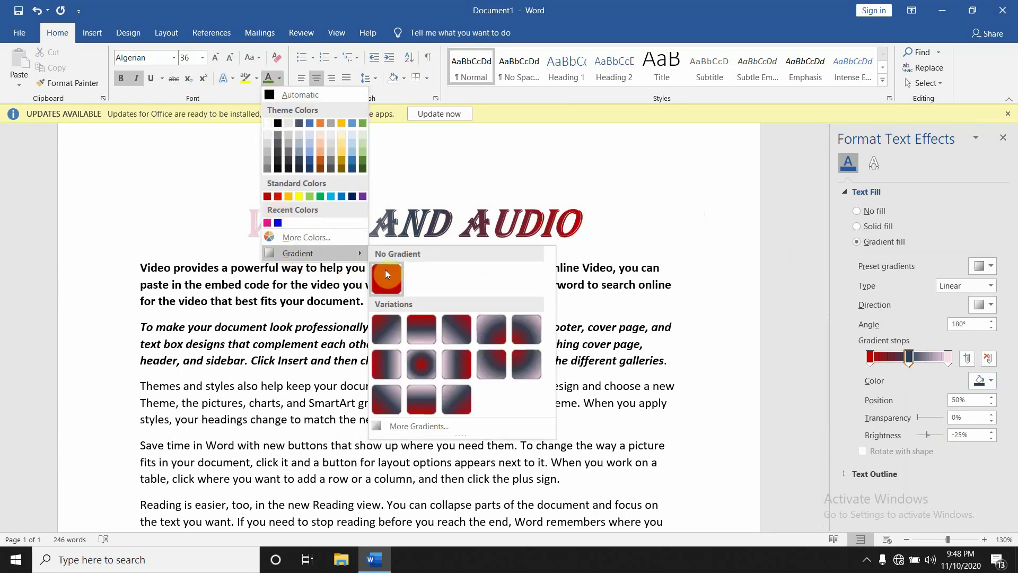
click(387, 269)
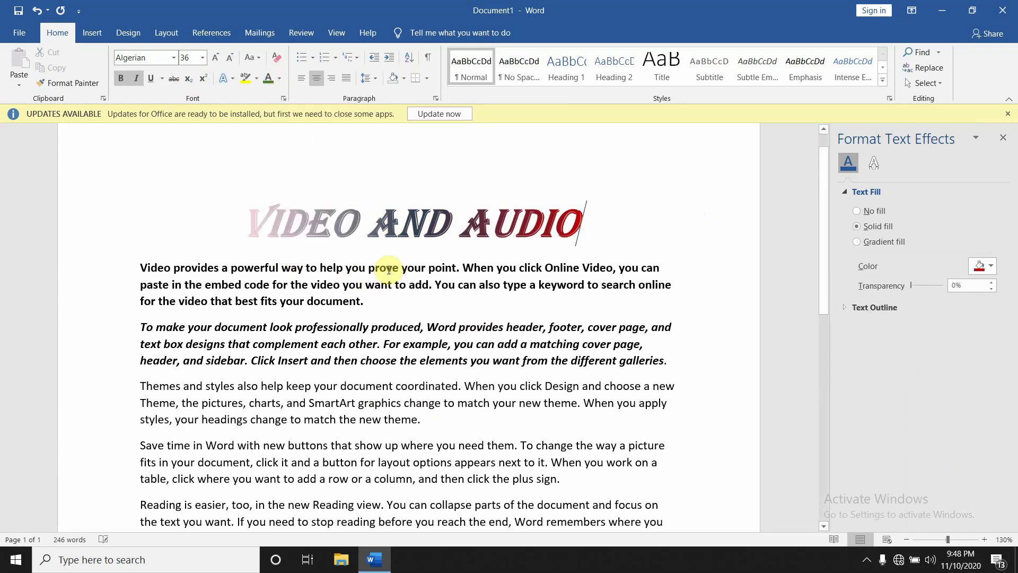
click(280, 78)
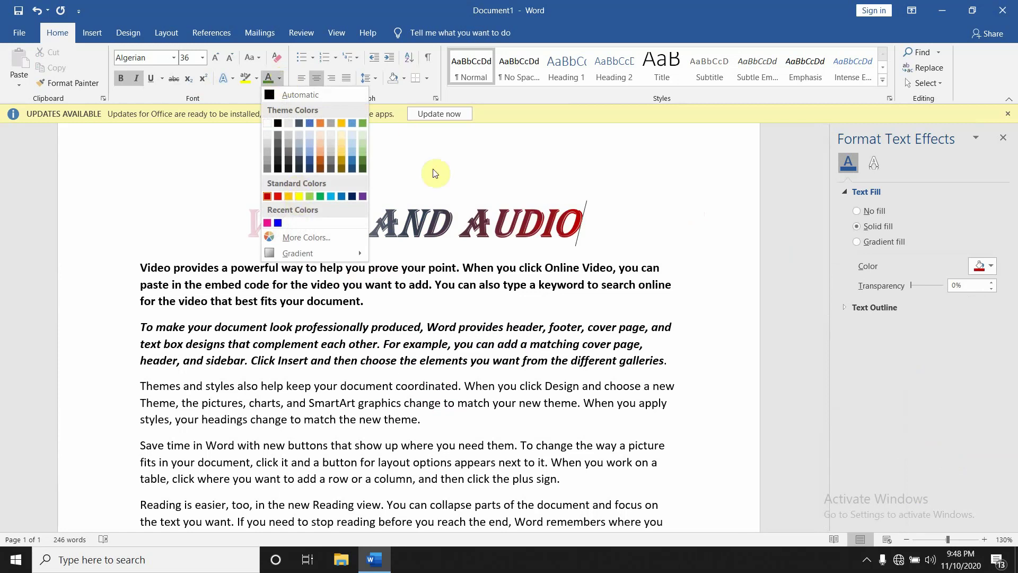
click(309, 253)
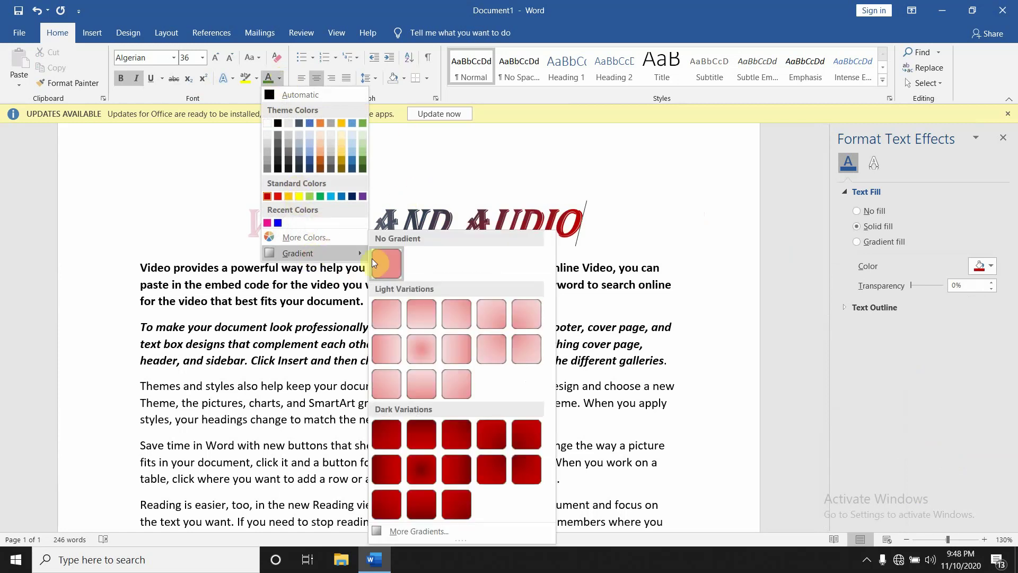
click(396, 265)
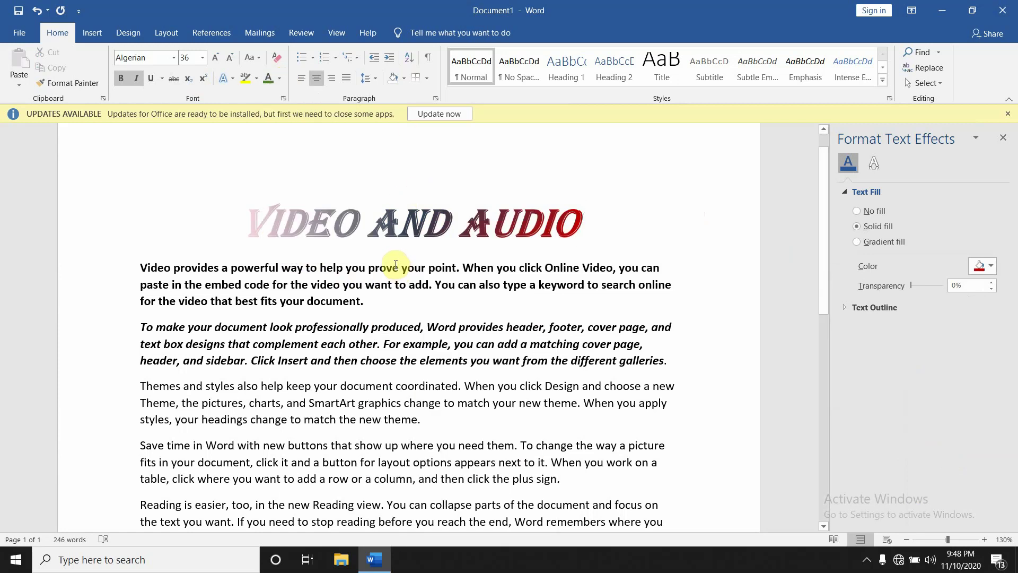
triple_click(384, 215)
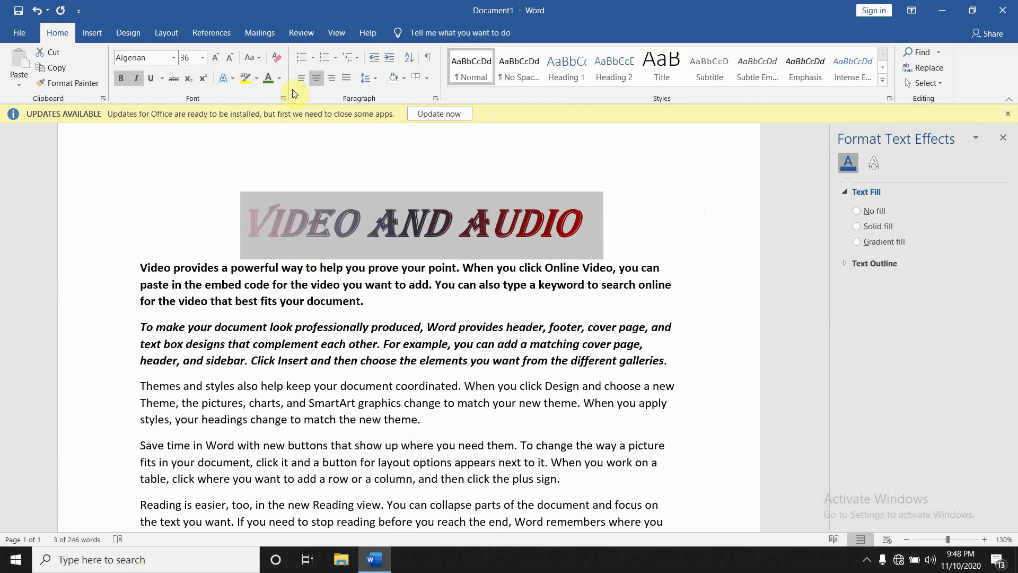
click(279, 80)
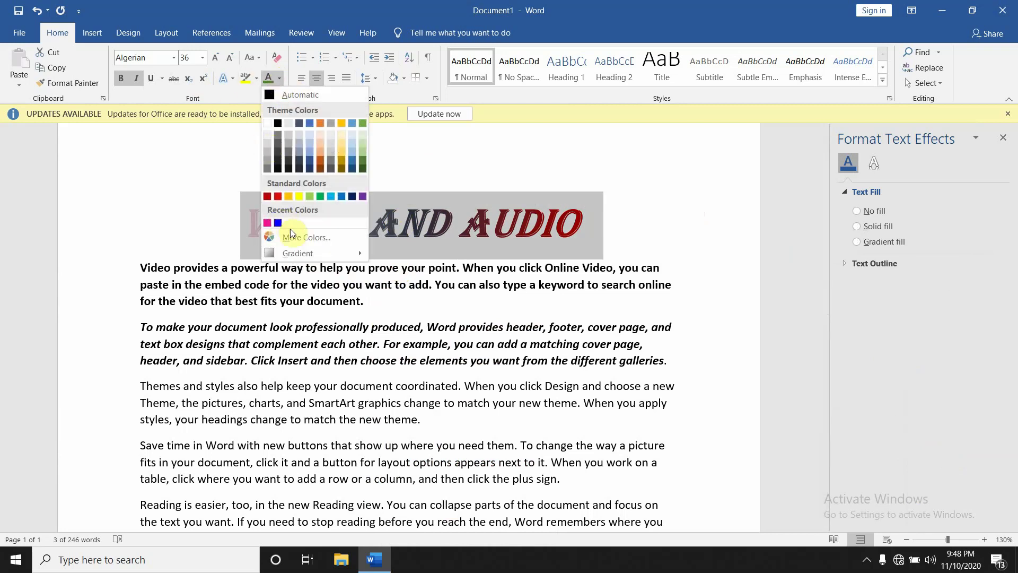
mouse_move(297, 253)
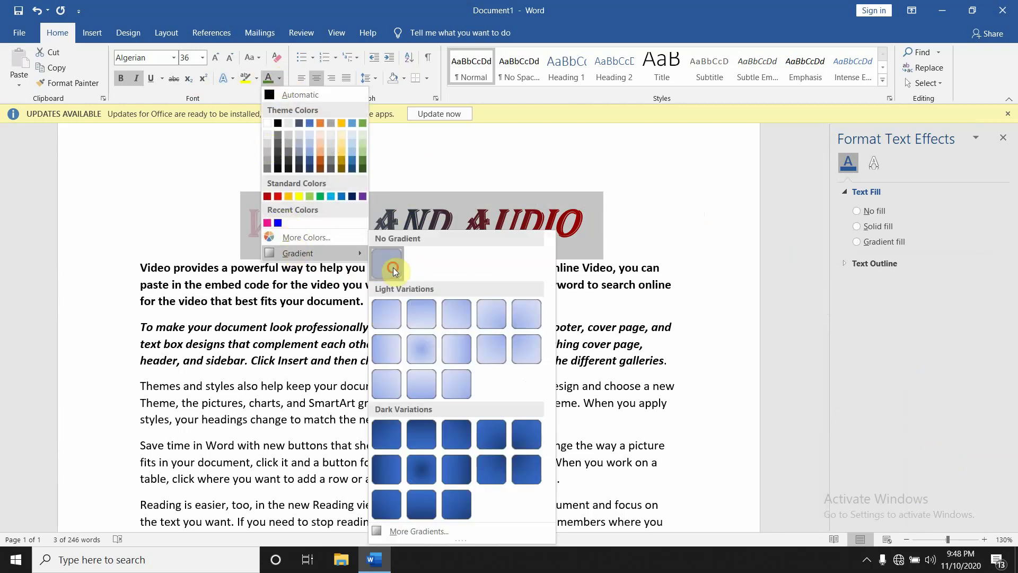
click(395, 267)
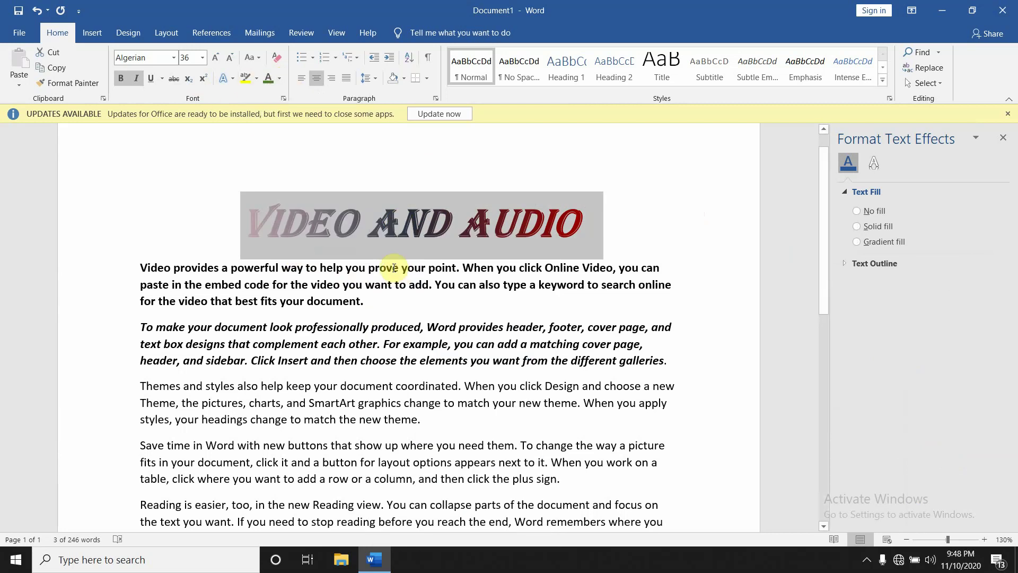
click(612, 197)
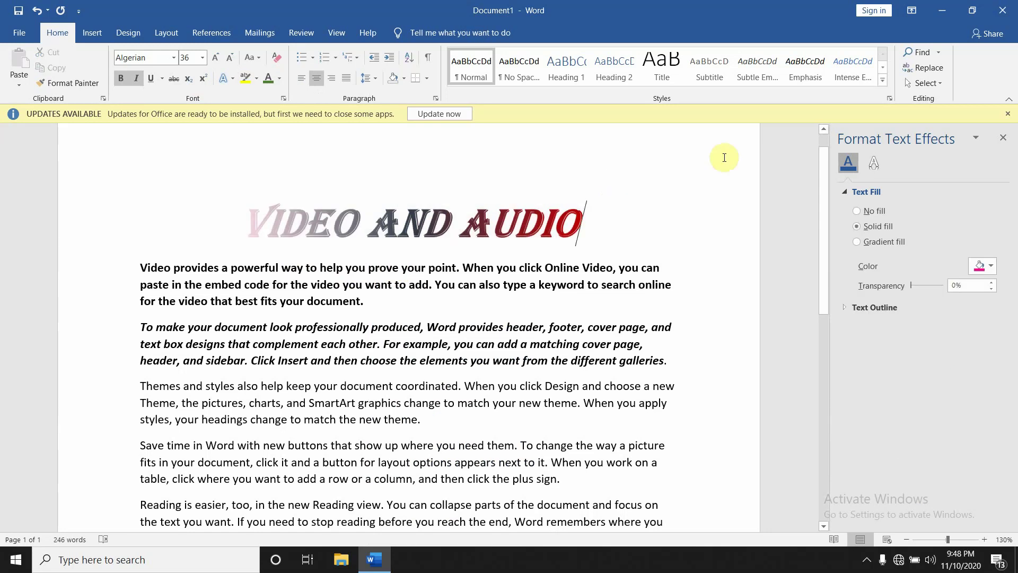
Reapply gradient fill, move a dark stop to 73% and raise the 82% stop's brightness to 3%
click(857, 242)
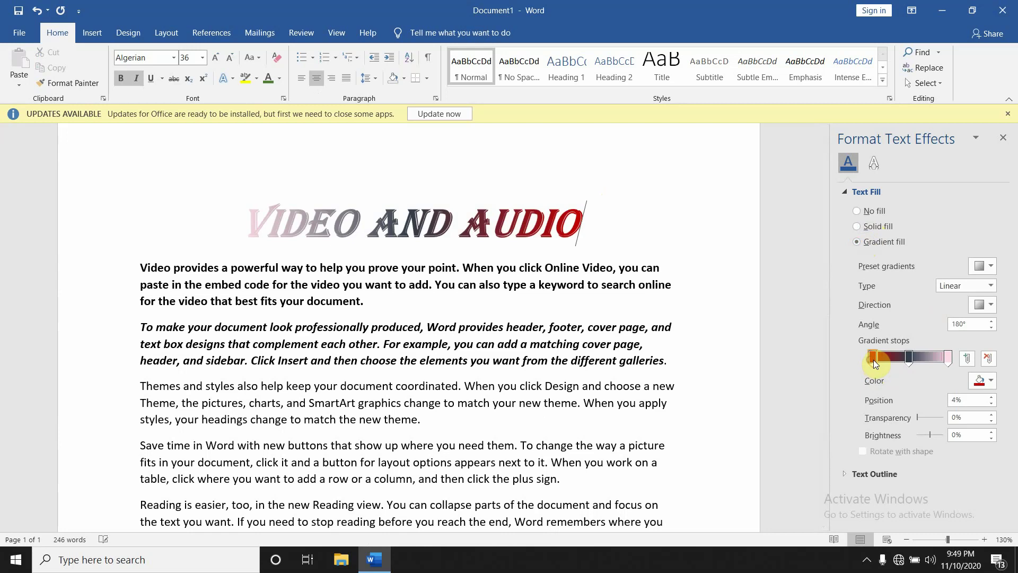
drag(870, 360, 880, 359)
click(891, 363)
drag(910, 359, 929, 360)
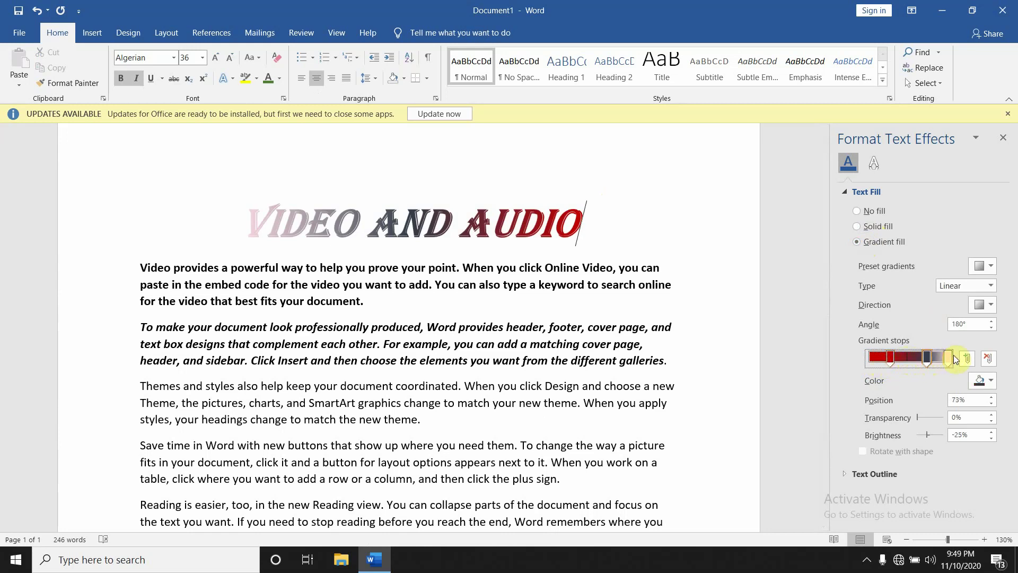
drag(951, 358, 880, 359)
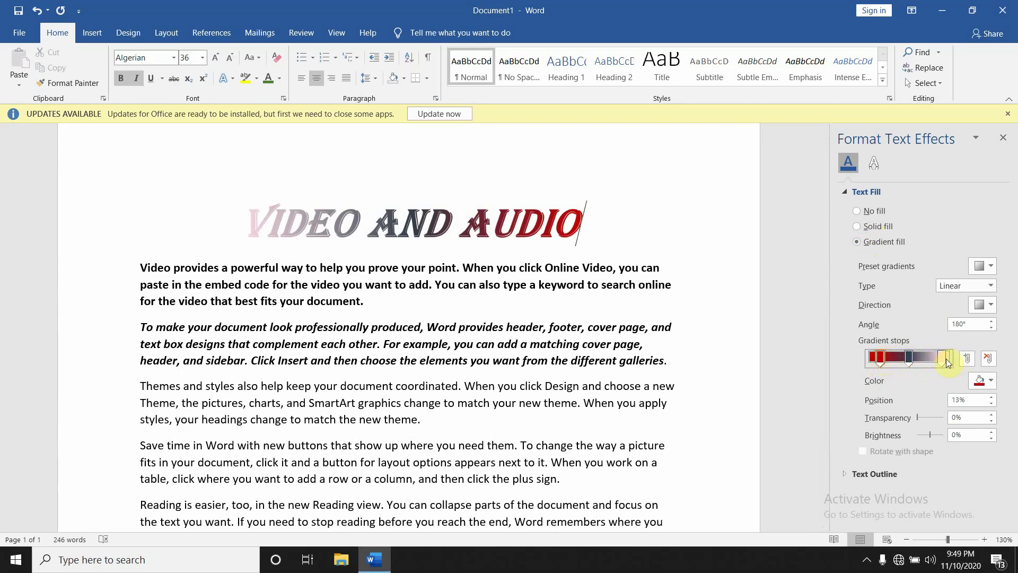
drag(946, 361, 940, 362)
mouse_move(931, 433)
mouse_down()
mouse_move(914, 433)
mouse_move(941, 434)
mouse_up()
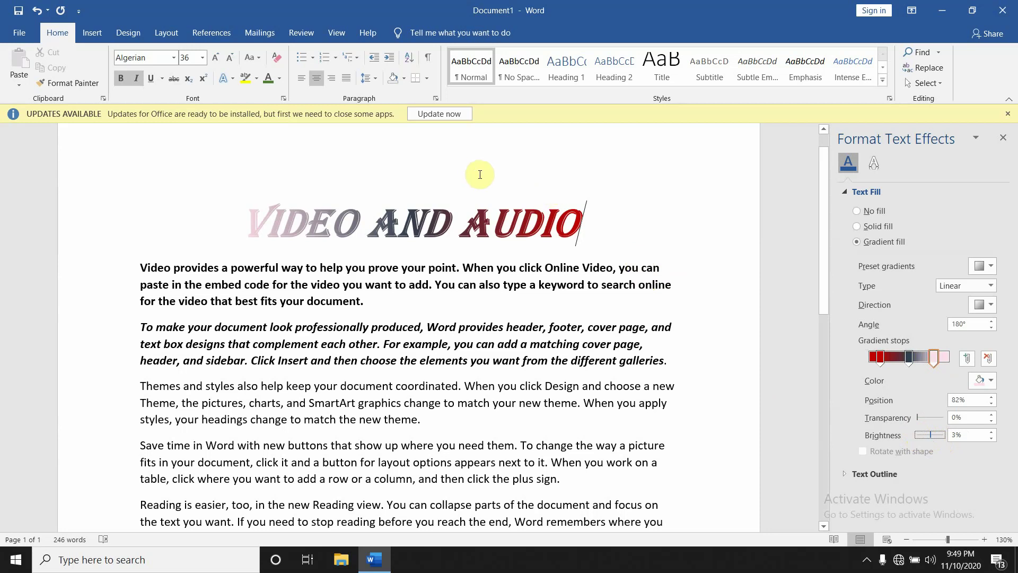
Select the whole title, colour it solid blue, then switch its text fill to Gradient fill
click(279, 78)
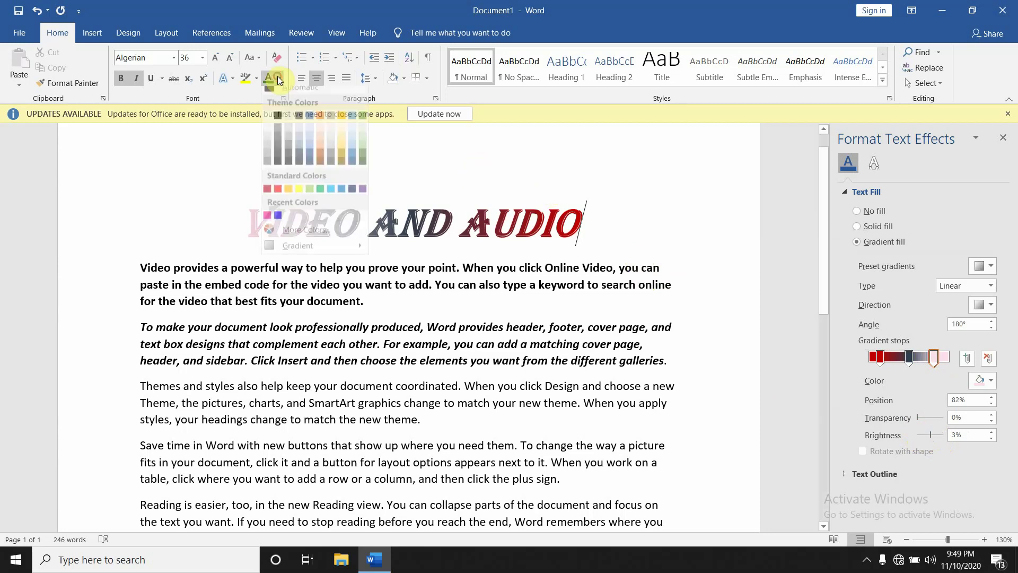
click(478, 182)
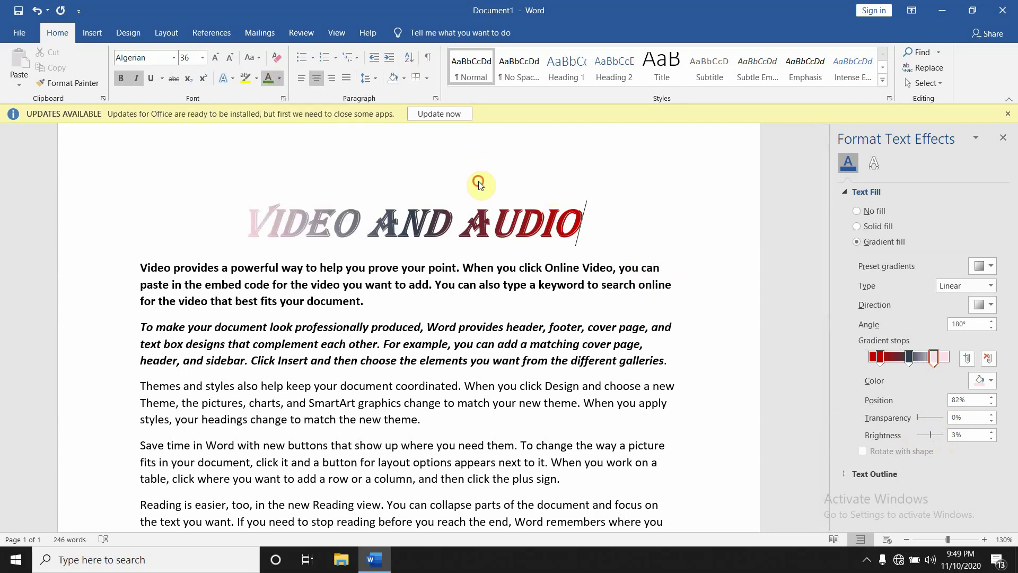
triple_click(464, 217)
double_click(464, 216)
triple_click(464, 215)
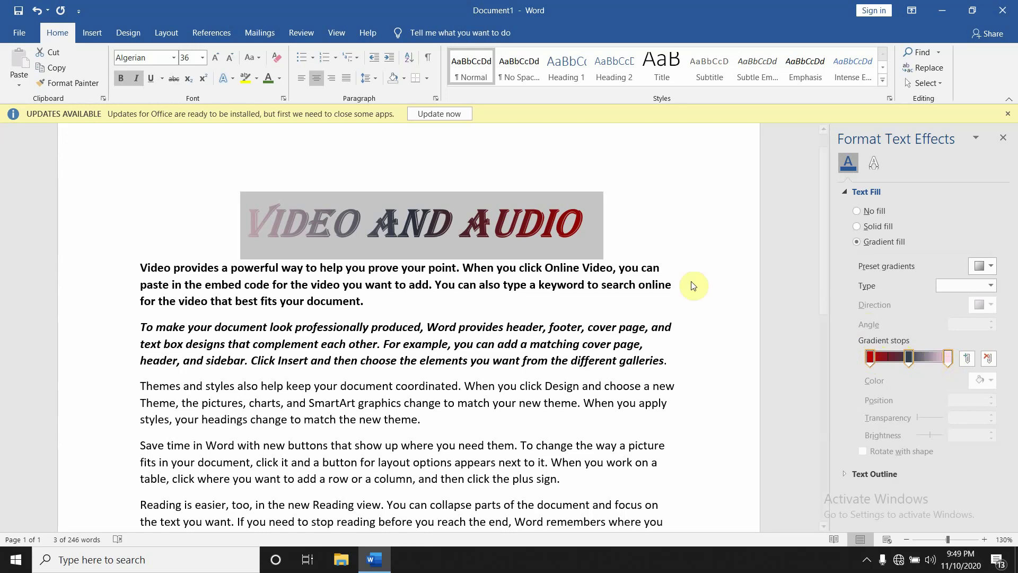
click(580, 215)
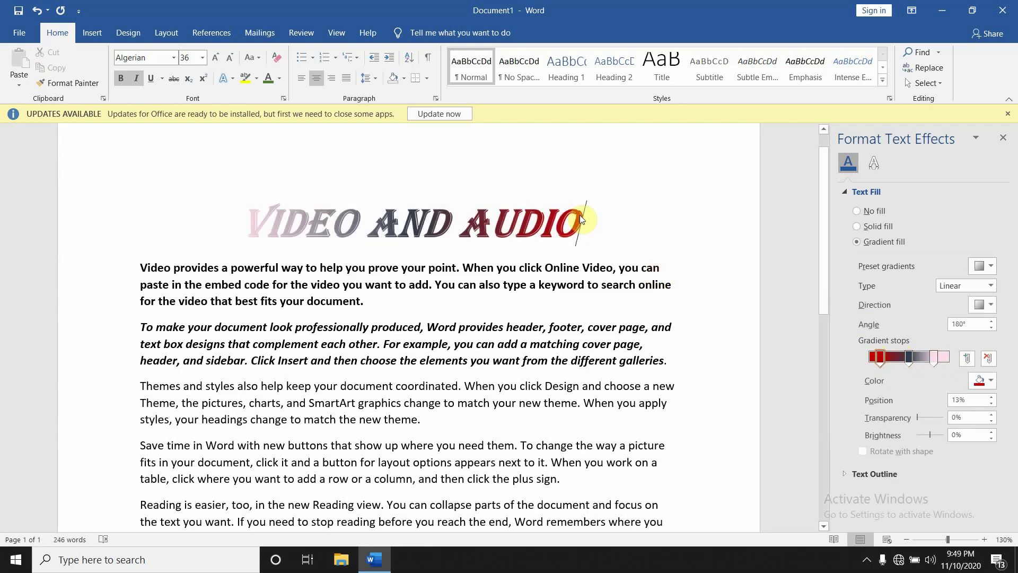
triple_click(452, 222)
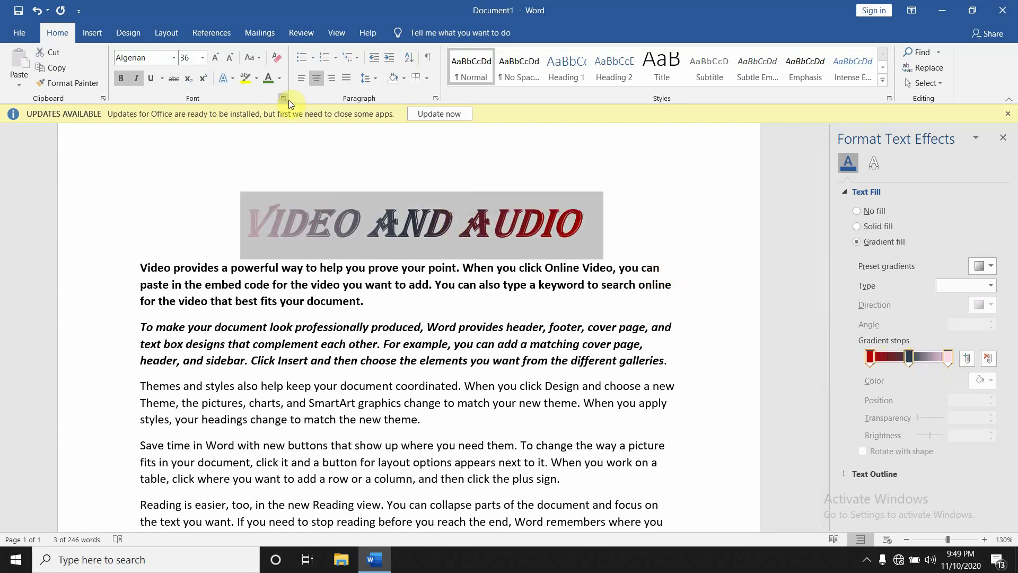
click(279, 79)
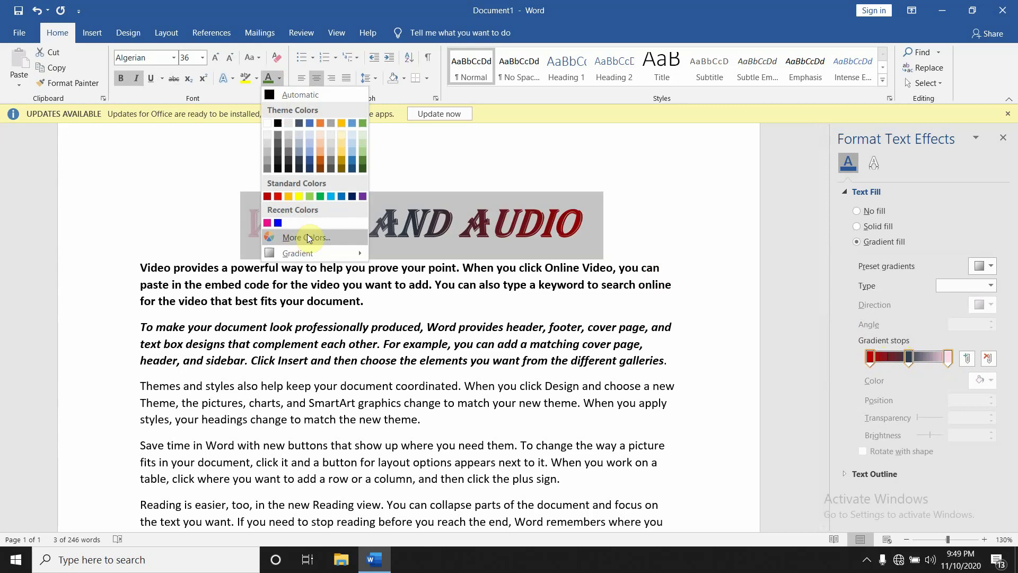
mouse_move(298, 253)
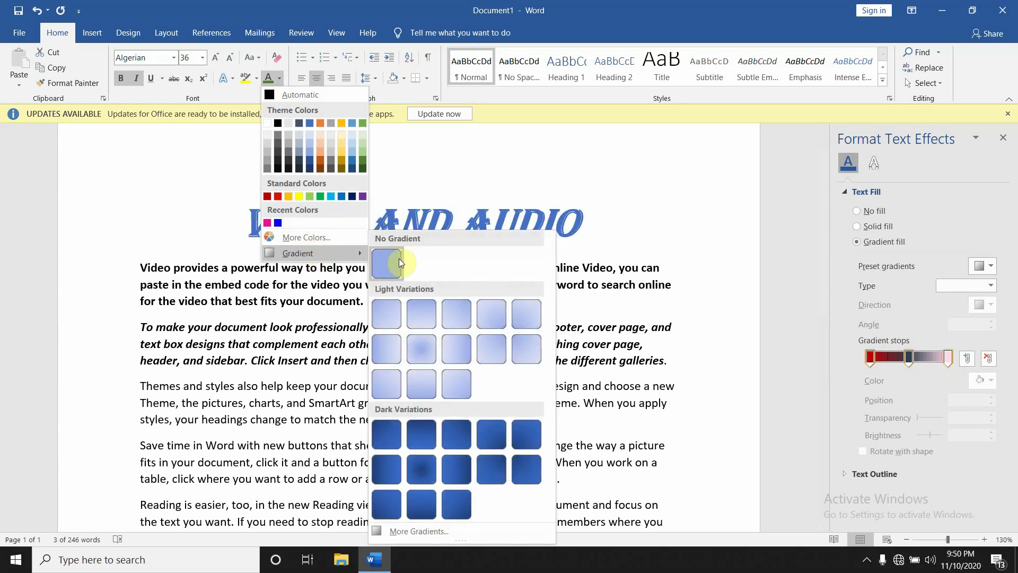
click(399, 258)
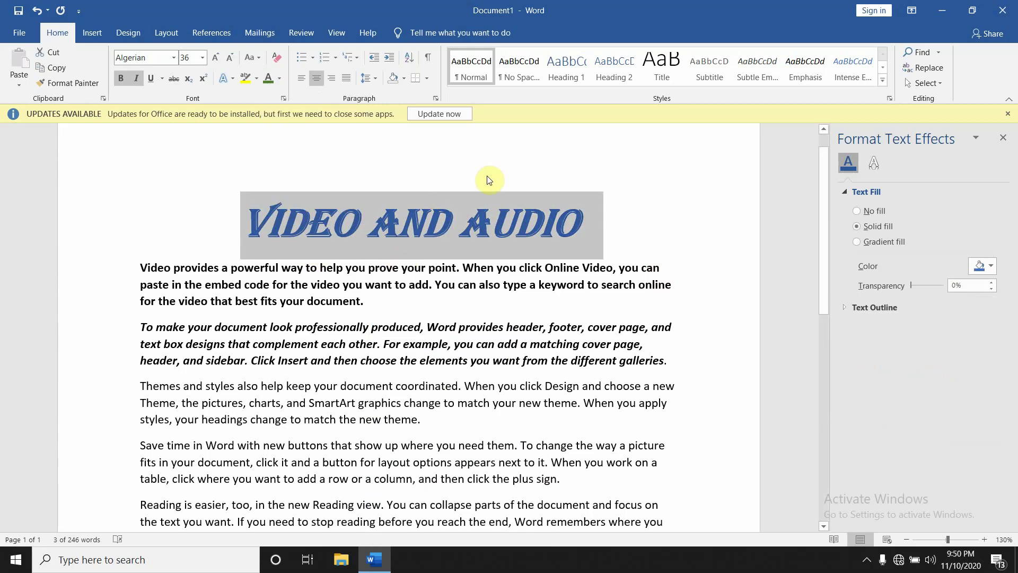
click(858, 242)
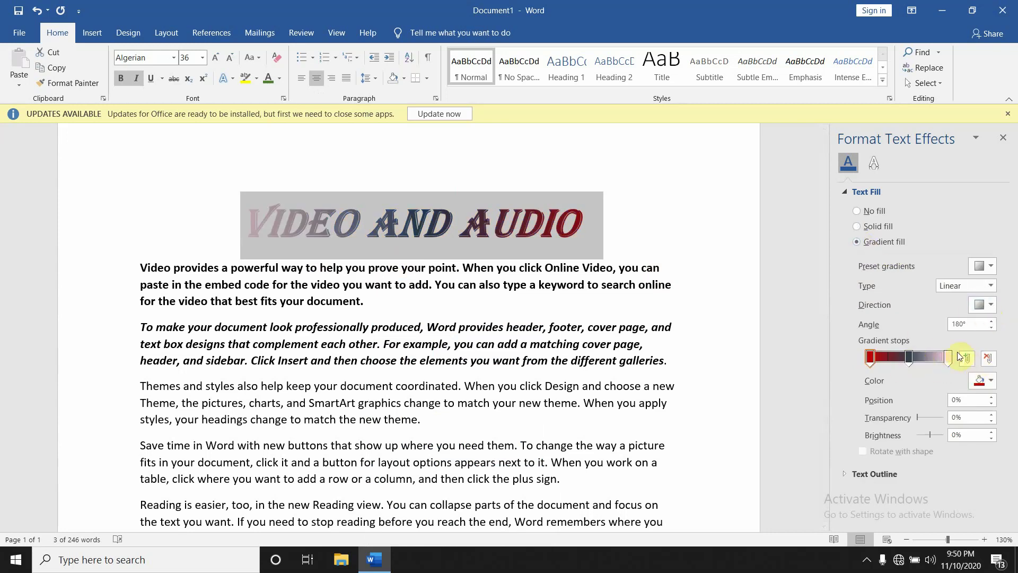
Recolour the first gradient stop orange and drag it along the stops bar
click(979, 381)
drag(870, 355, 932, 357)
click(895, 357)
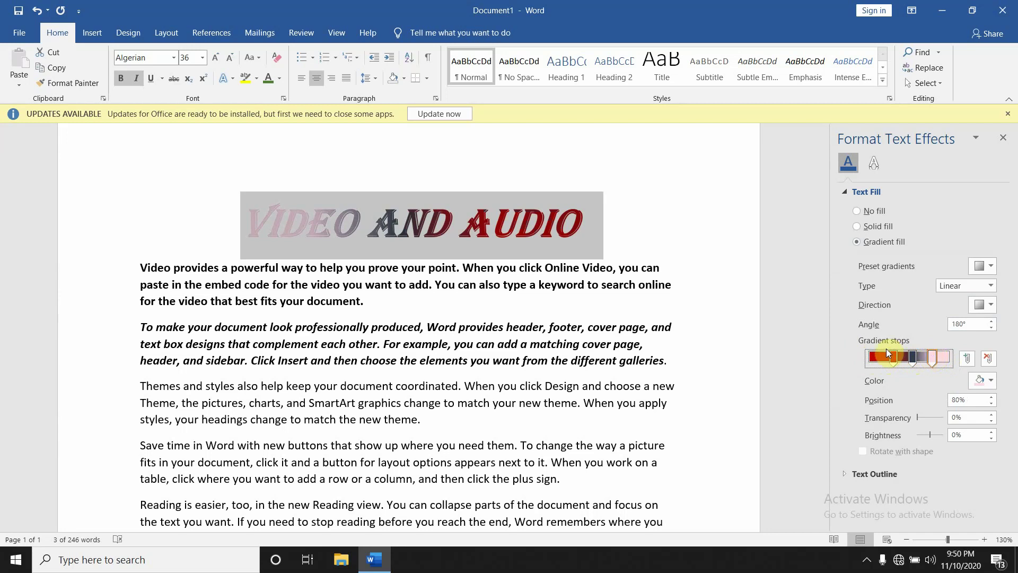
click(988, 307)
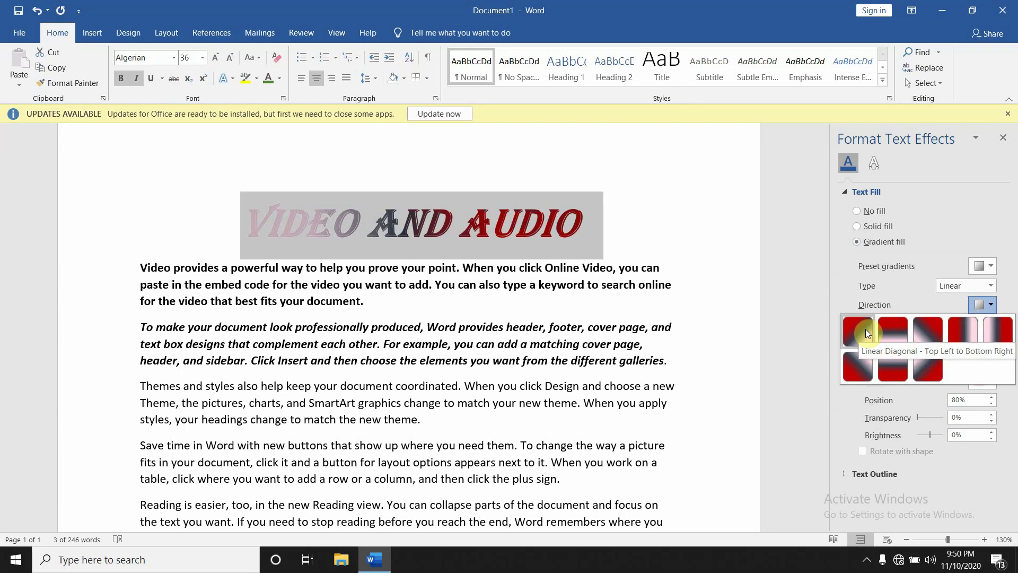
Make the gradient Linear Down, moving the last stop to 86% and another to 20%
click(892, 329)
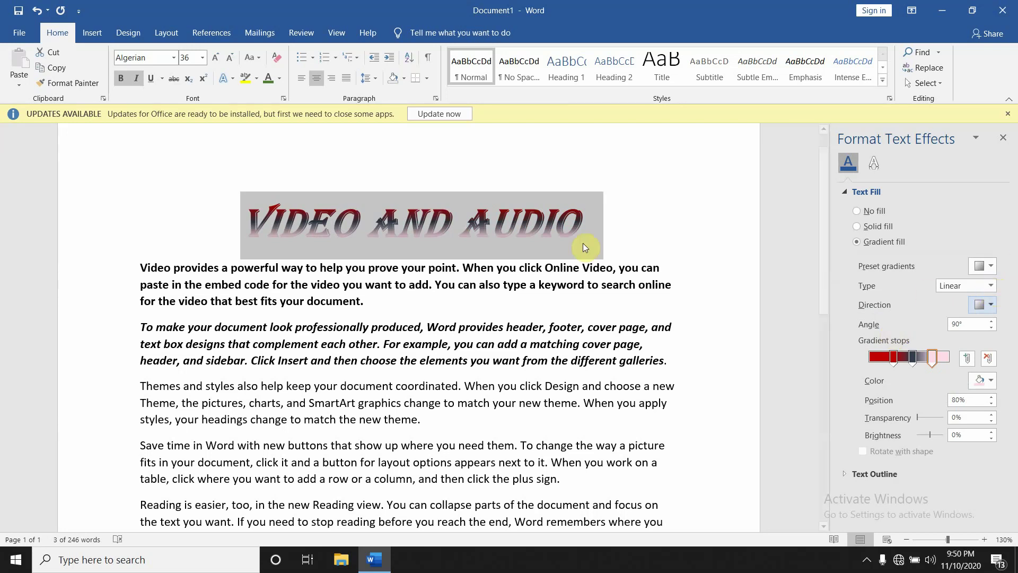
click(934, 358)
drag(936, 359, 934, 358)
click(914, 359)
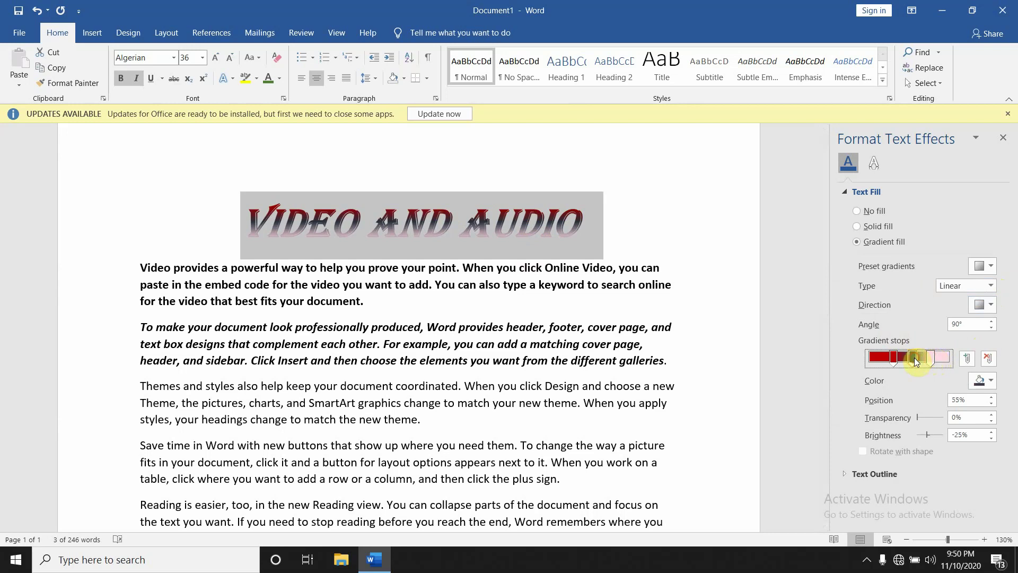
click(893, 358)
drag(894, 359, 889, 359)
Keep type Linear, set a 315° diagonal direction, and reposition stops to 96% and 50%
click(992, 285)
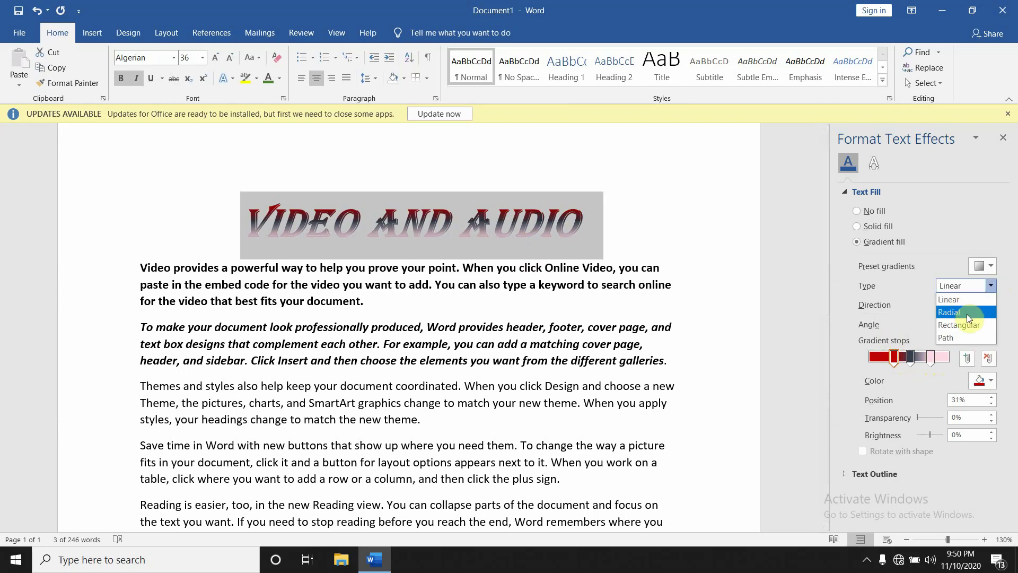
click(991, 286)
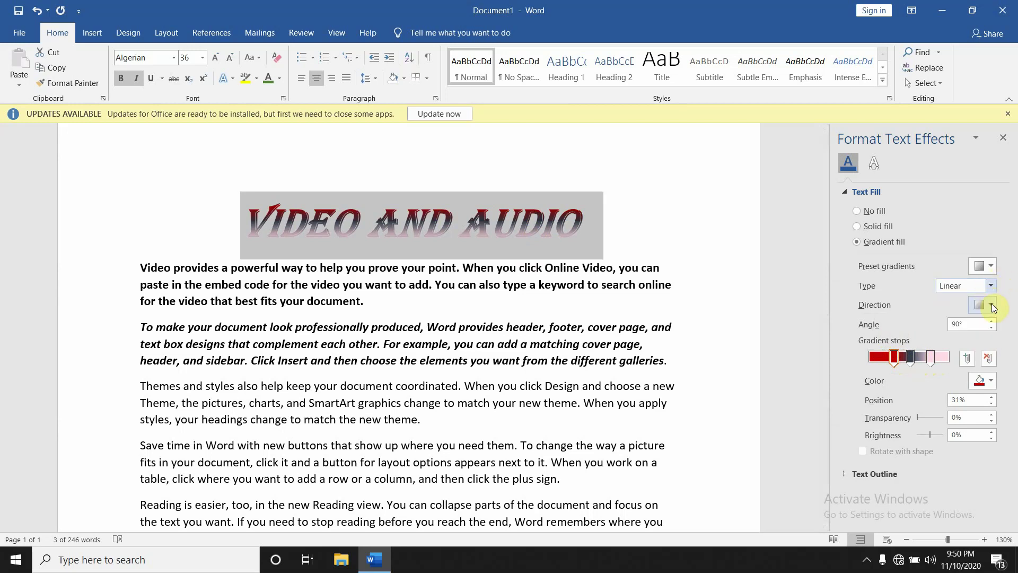
click(991, 305)
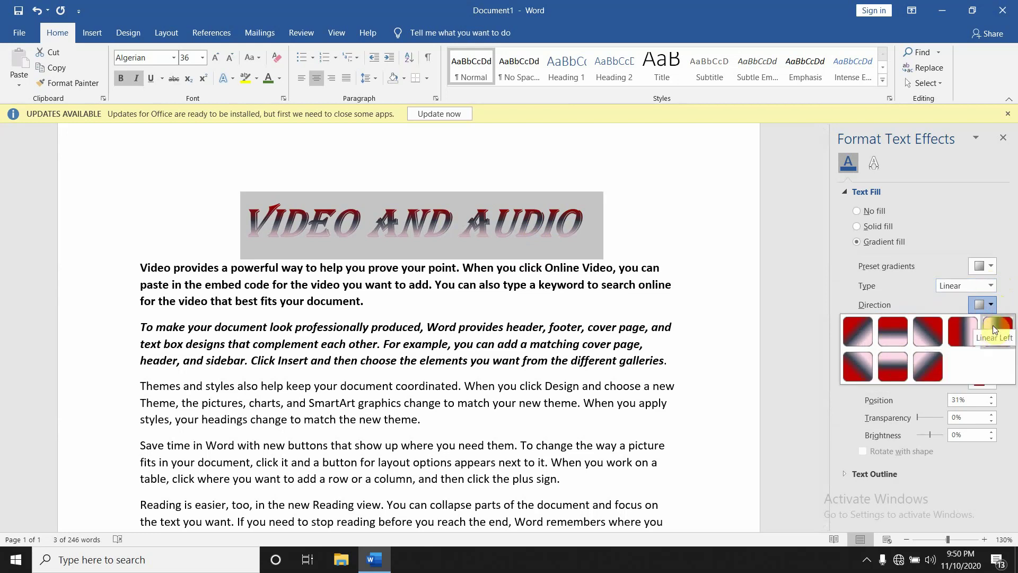
click(863, 374)
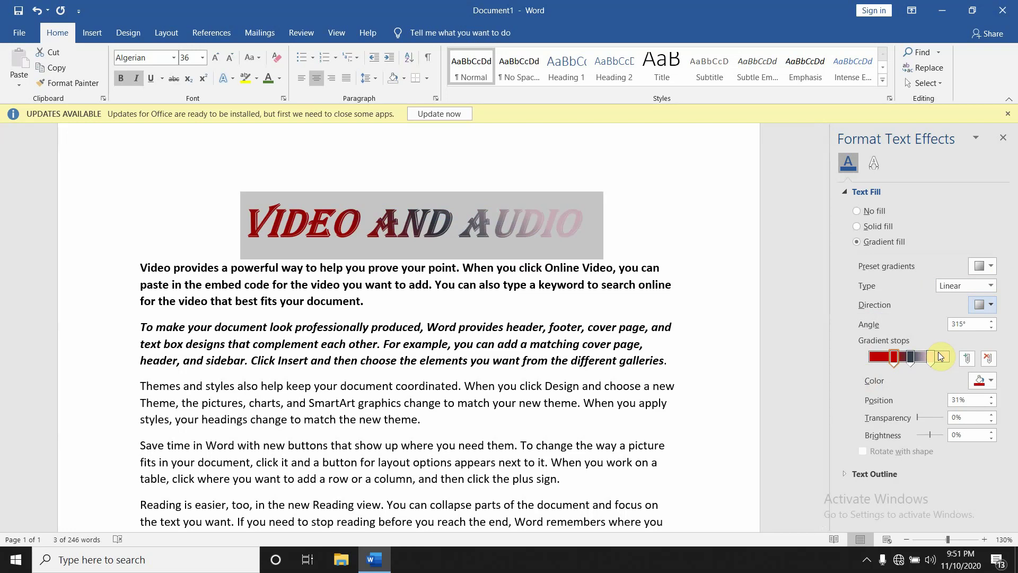
drag(932, 359, 947, 361)
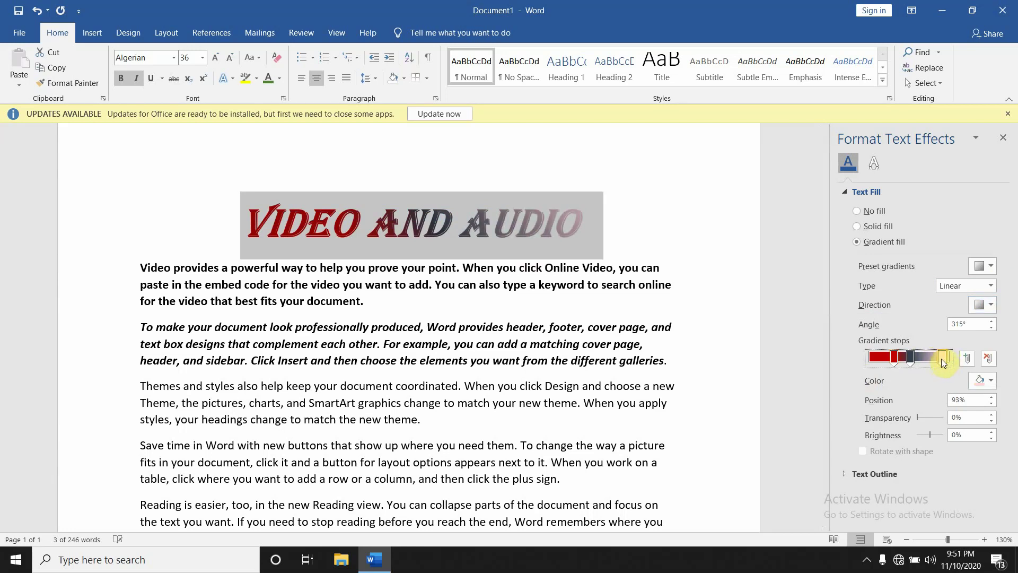
mouse_move(910, 358)
mouse_down()
mouse_move(923, 360)
mouse_move(910, 355)
mouse_up()
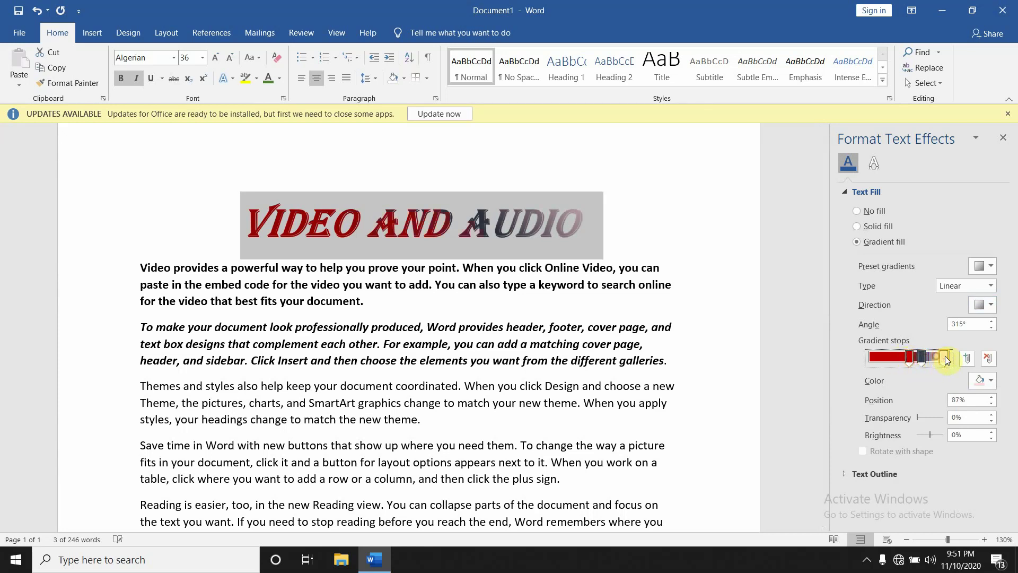
mouse_move(922, 359)
mouse_down()
mouse_move(933, 359)
mouse_move(875, 361)
mouse_up()
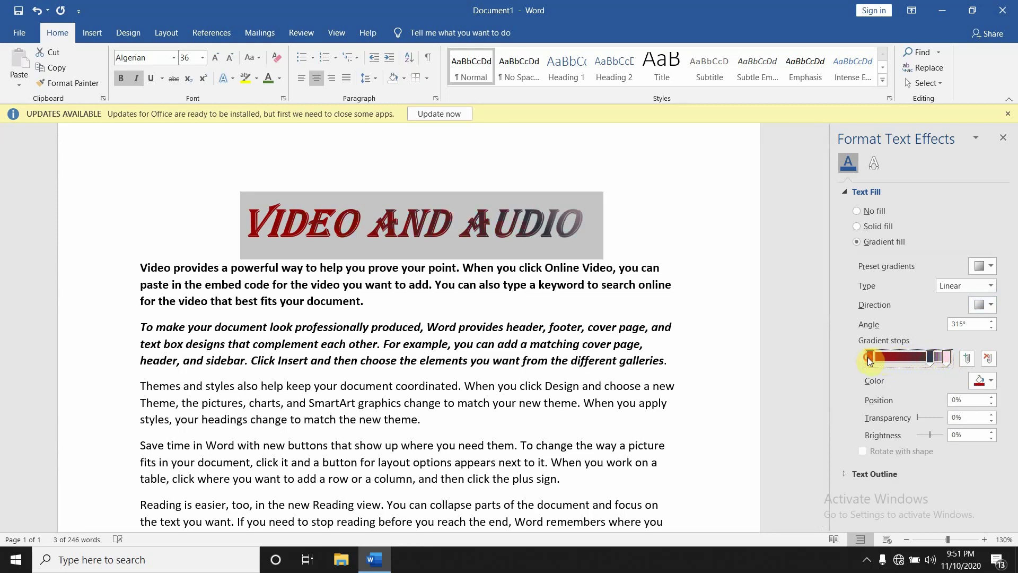
mouse_move(932, 356)
mouse_down()
mouse_move(910, 358)
mouse_move(930, 357)
mouse_up()
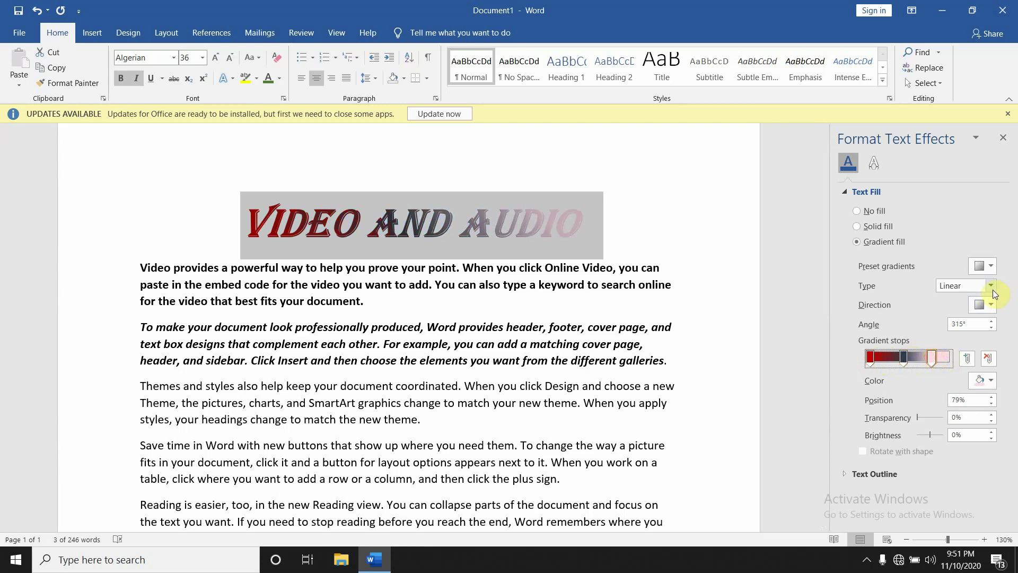
Try the Linear Down, Linear Up (270°) and left-to-right (0°) gradient directions on the title
click(993, 305)
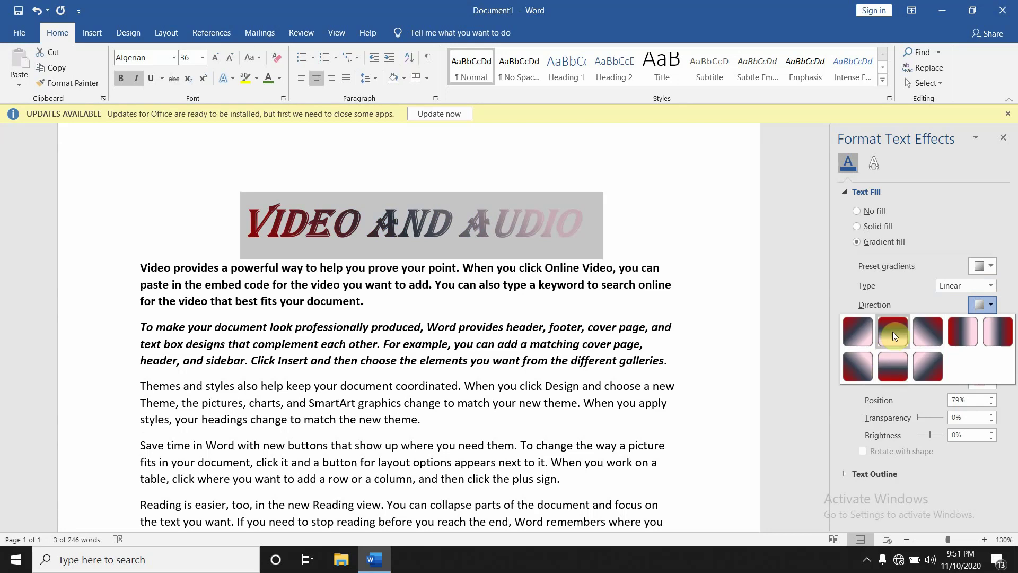
click(892, 332)
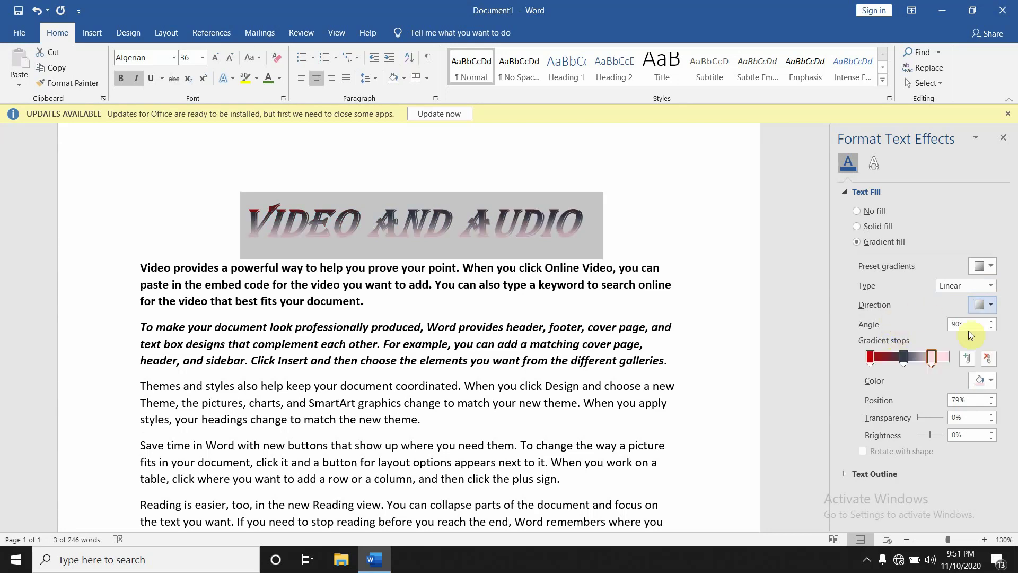
click(992, 307)
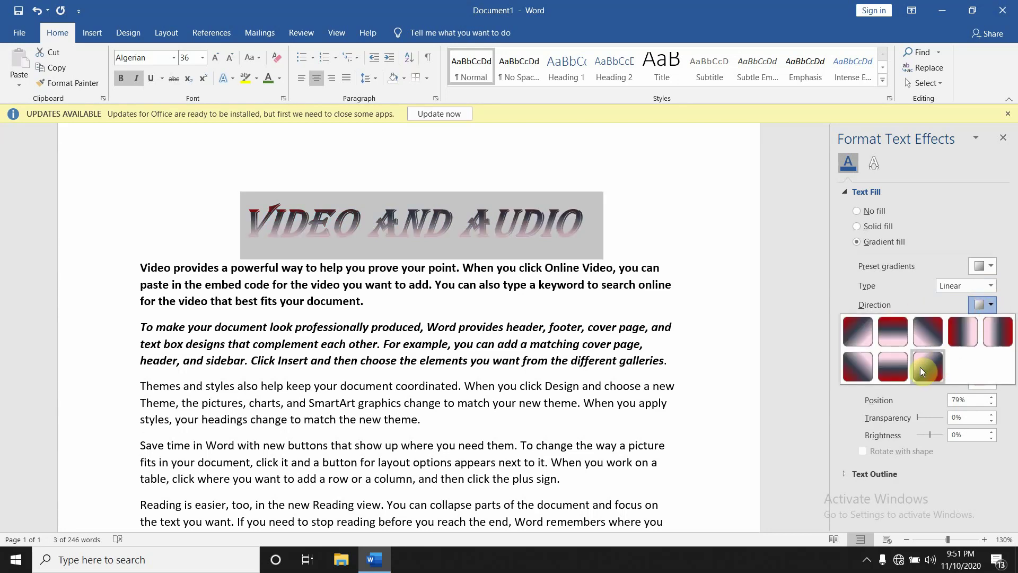
click(903, 368)
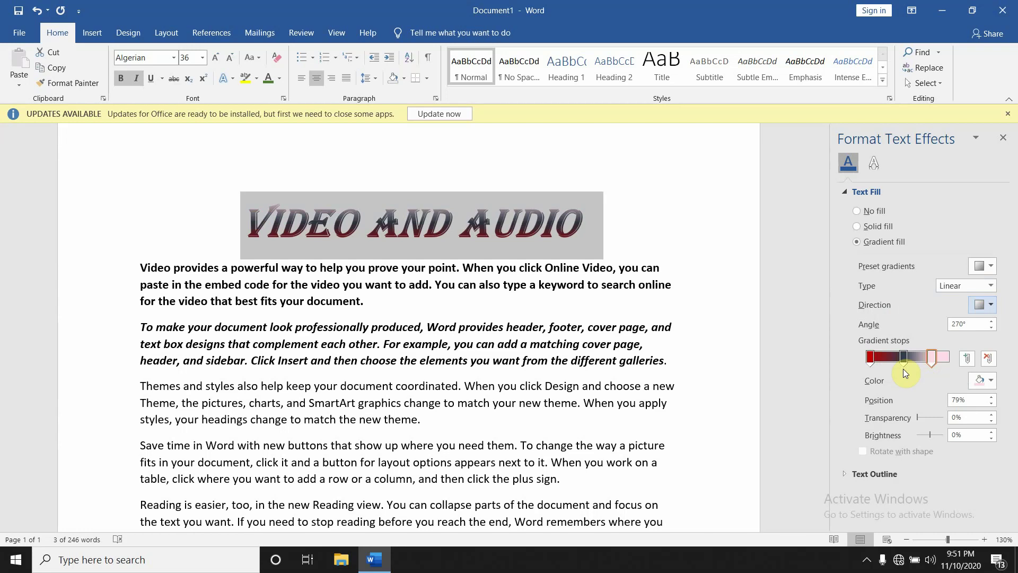
click(991, 307)
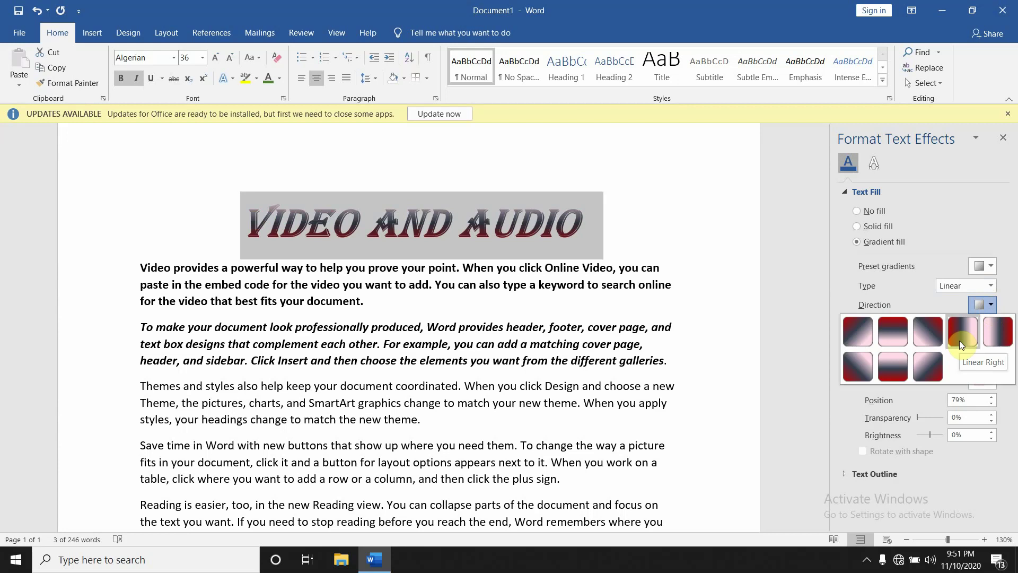
click(959, 341)
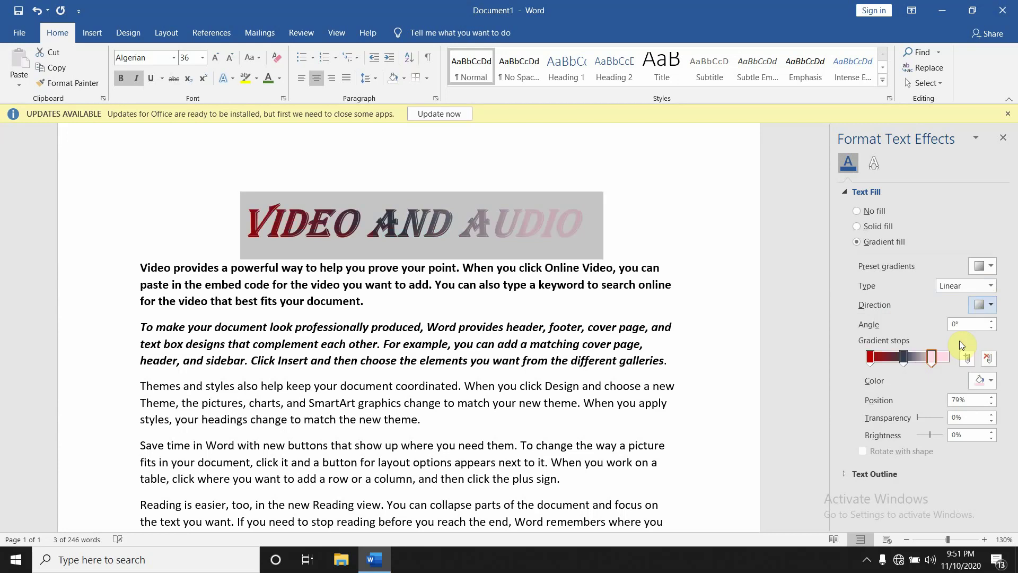
Try the 180° and 225° diagonal gradient directions, then return to Linear Down at 90°
click(989, 304)
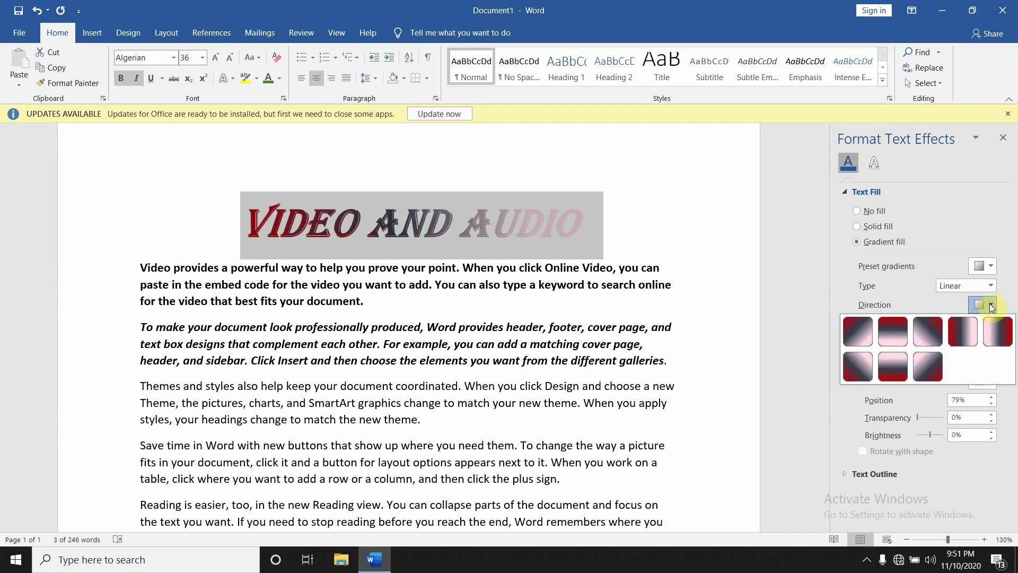
click(998, 333)
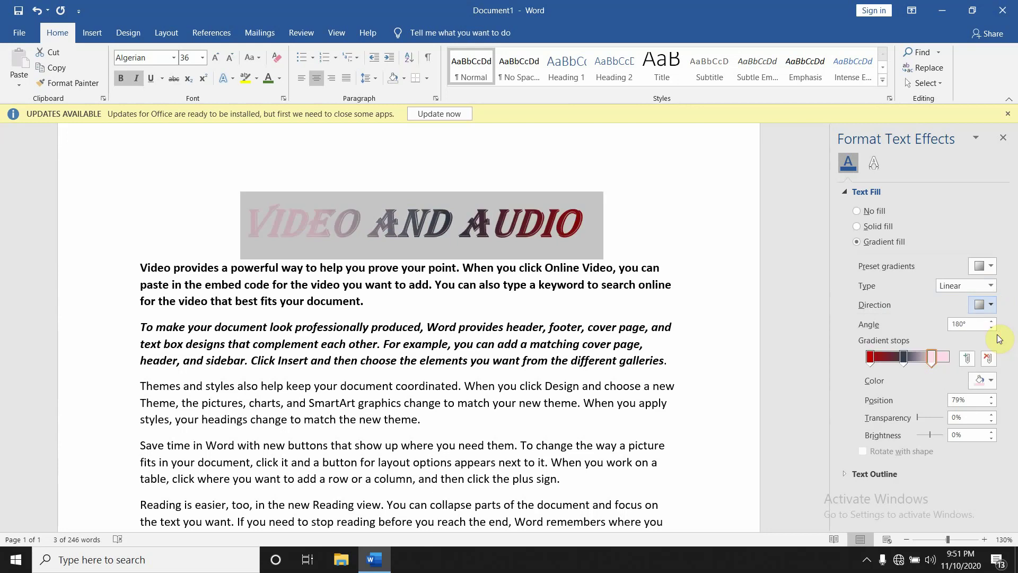
click(992, 307)
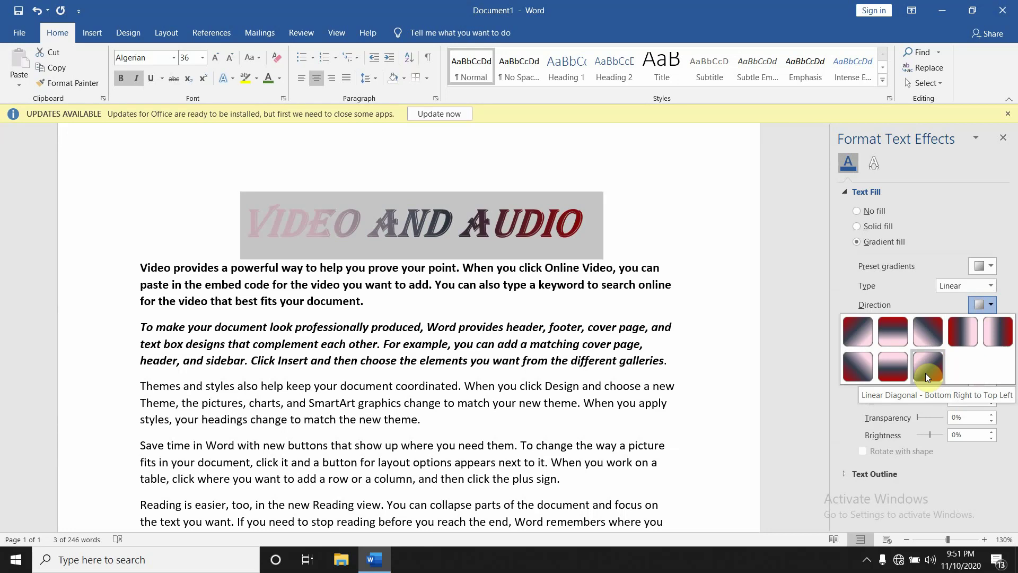
click(926, 374)
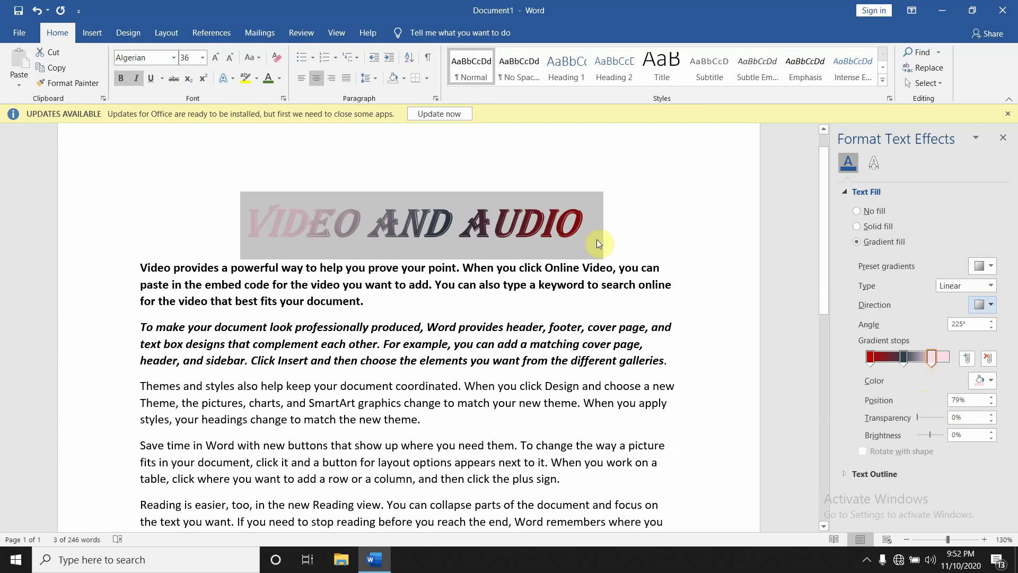
click(991, 304)
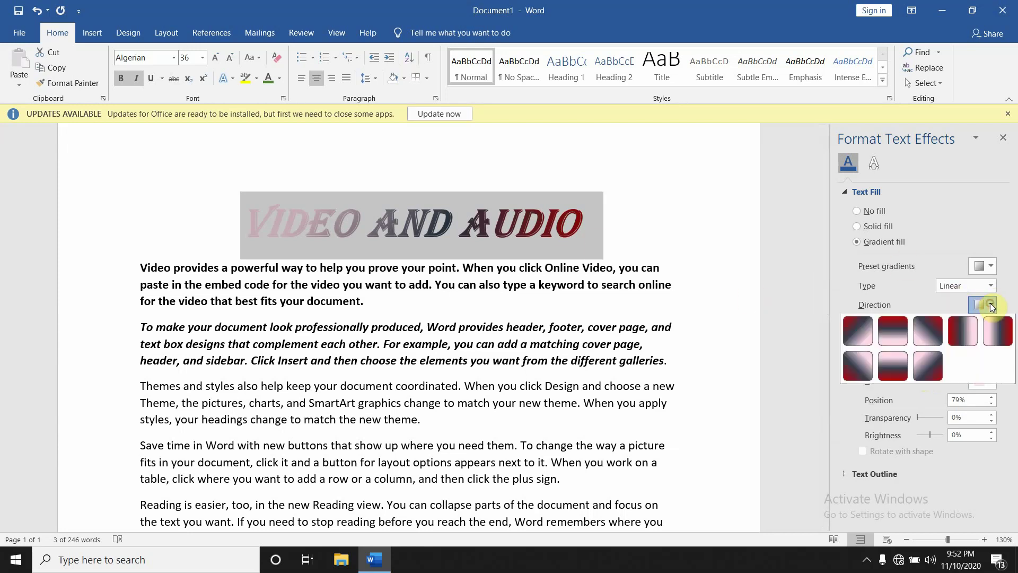
click(894, 333)
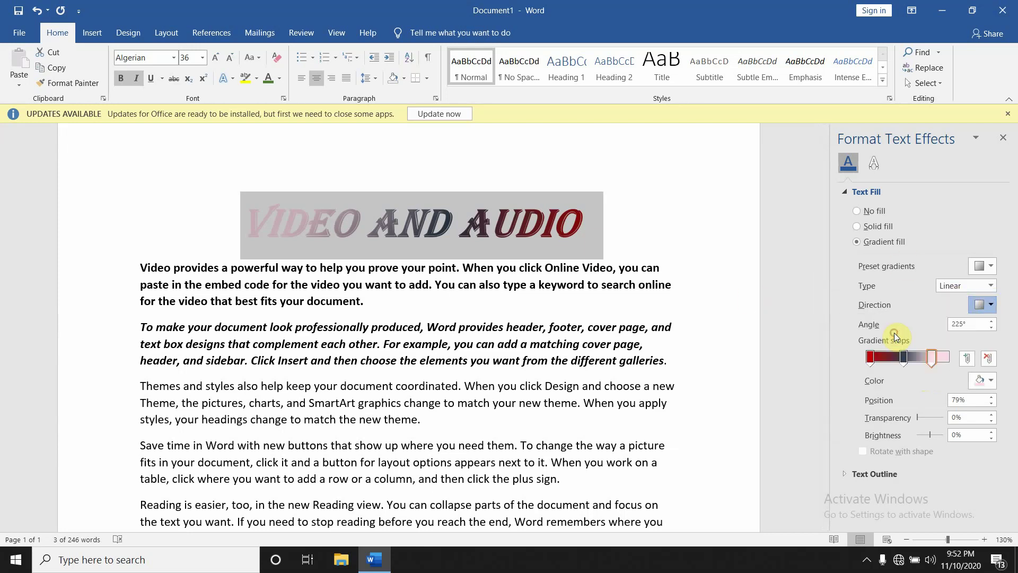
click(989, 313)
Set the title gradient direction to 270° and make the first gradient stop red
click(894, 367)
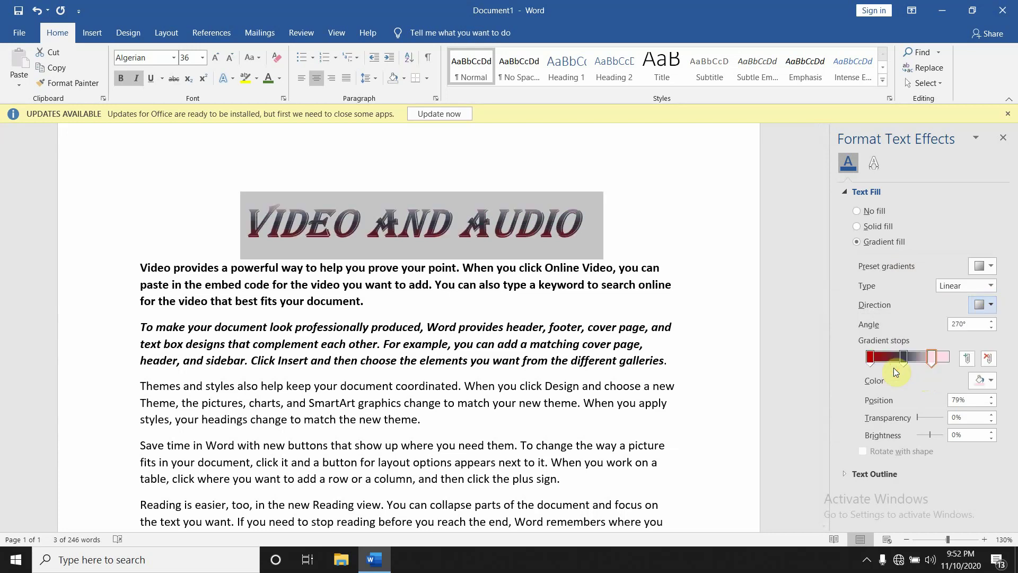
click(992, 382)
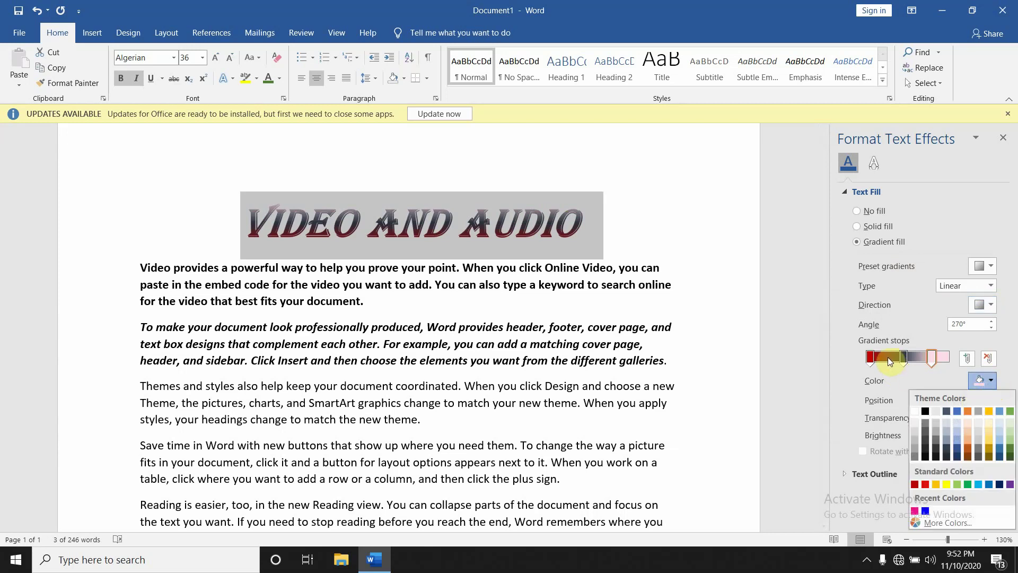
click(871, 358)
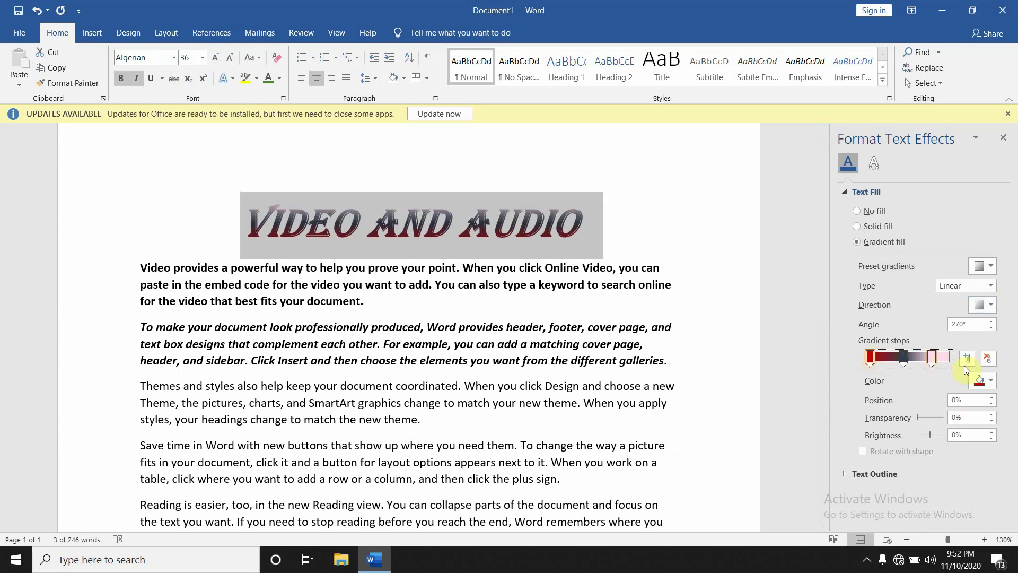
click(991, 380)
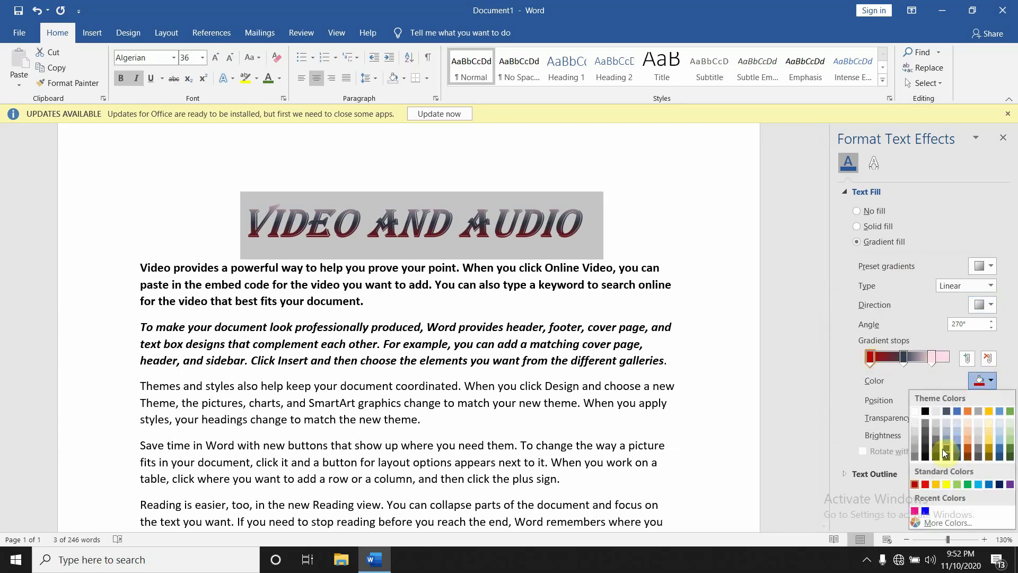
Add gradient stops at 22% and 61%, colouring the 61% stop dark blue
click(967, 359)
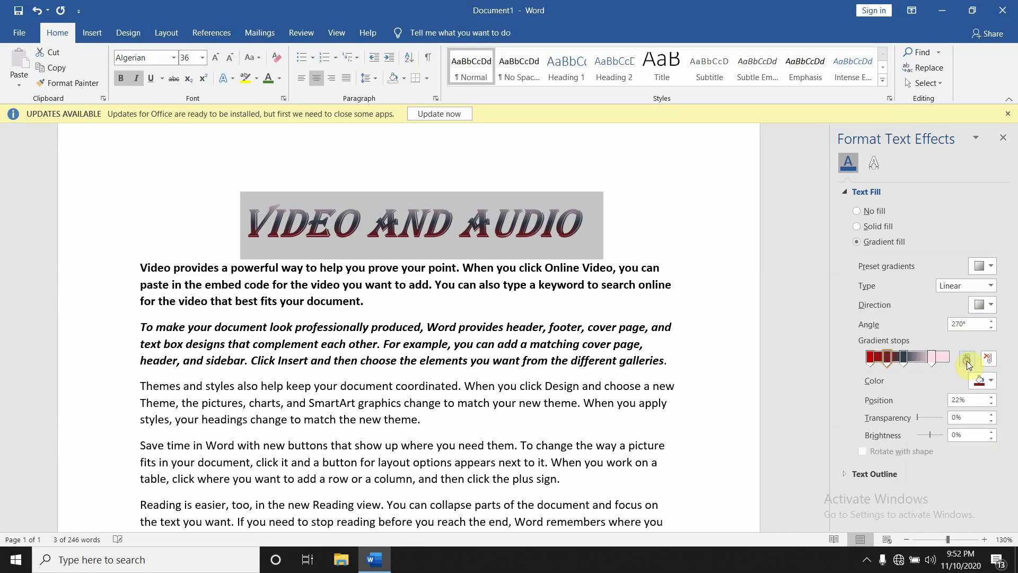
click(891, 363)
mouse_move(887, 358)
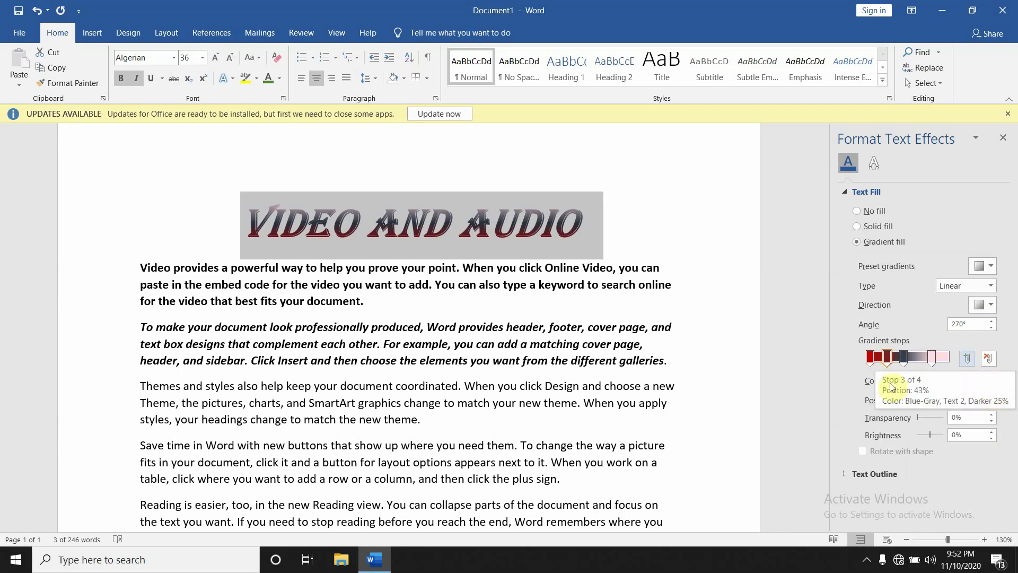
click(918, 356)
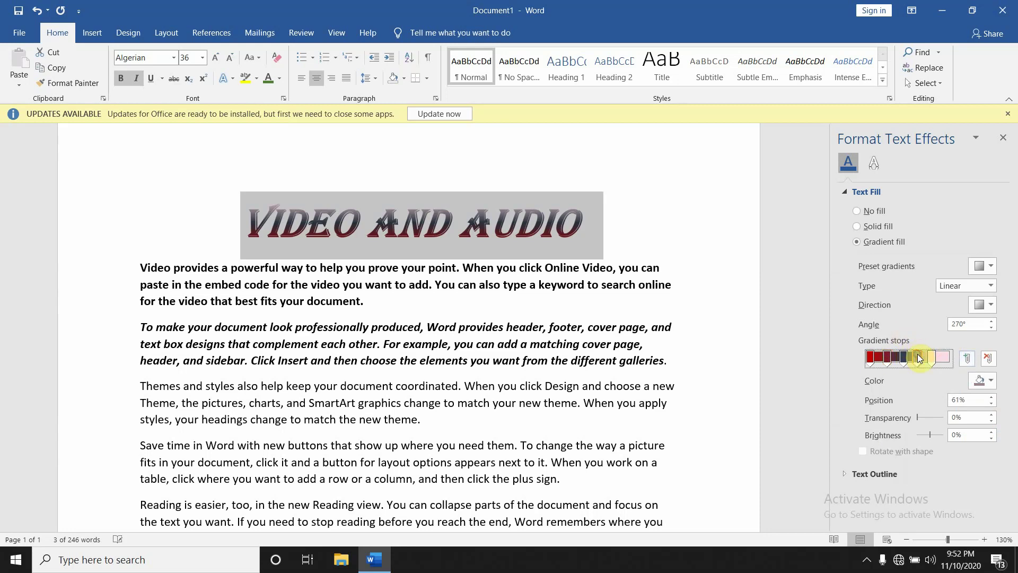
click(991, 380)
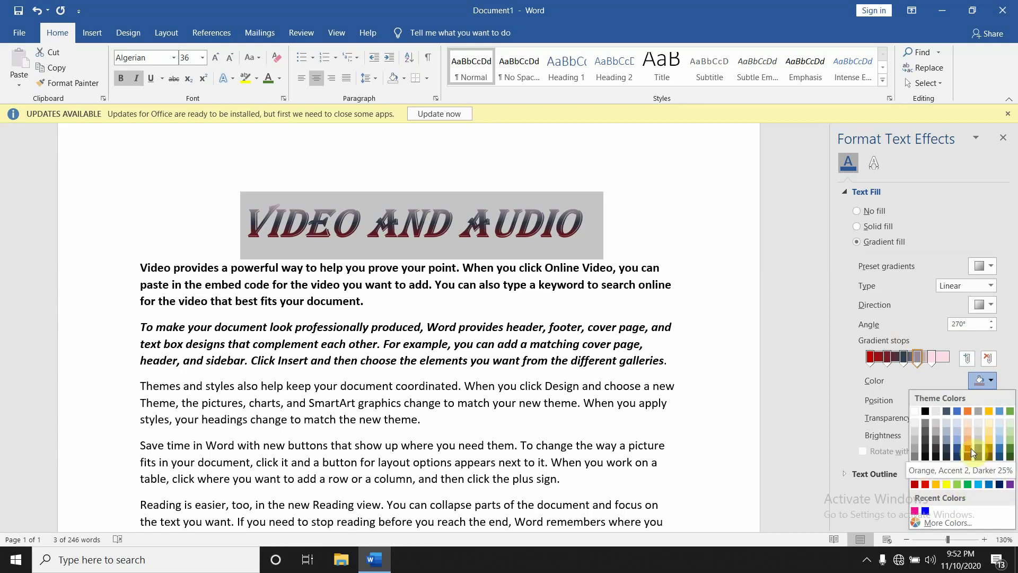
click(1000, 485)
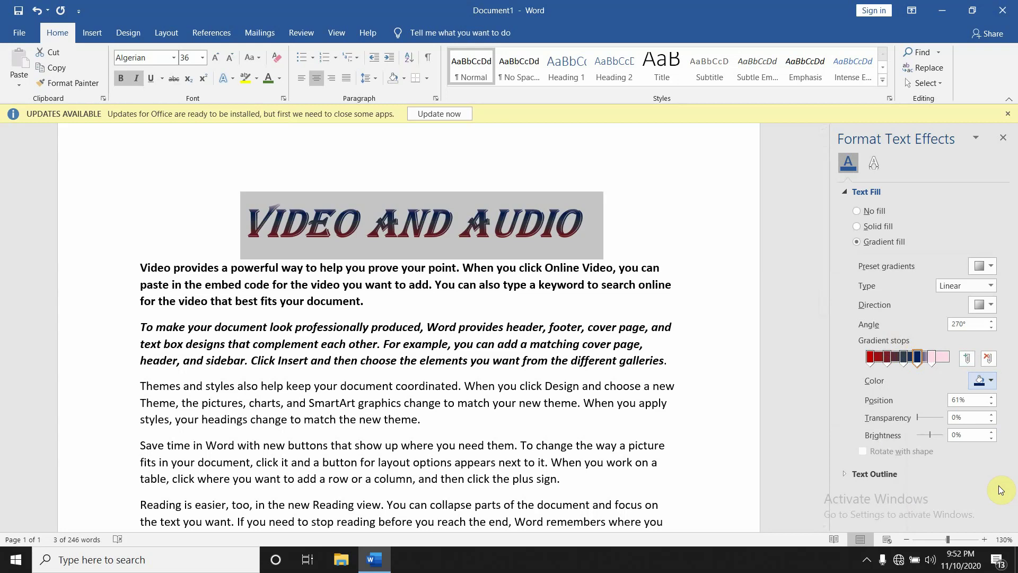
click(921, 355)
click(931, 356)
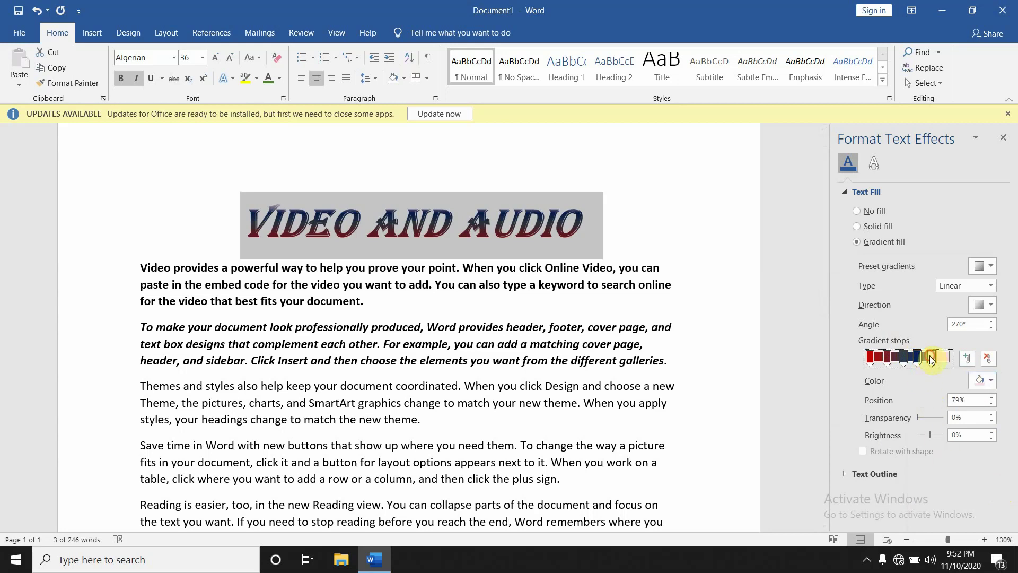
Move the gradient stops to about 46%, 31% and 55%, then click back into the body text
mouse_move(930, 356)
mouse_down()
mouse_move(893, 355)
mouse_move(902, 359)
mouse_up()
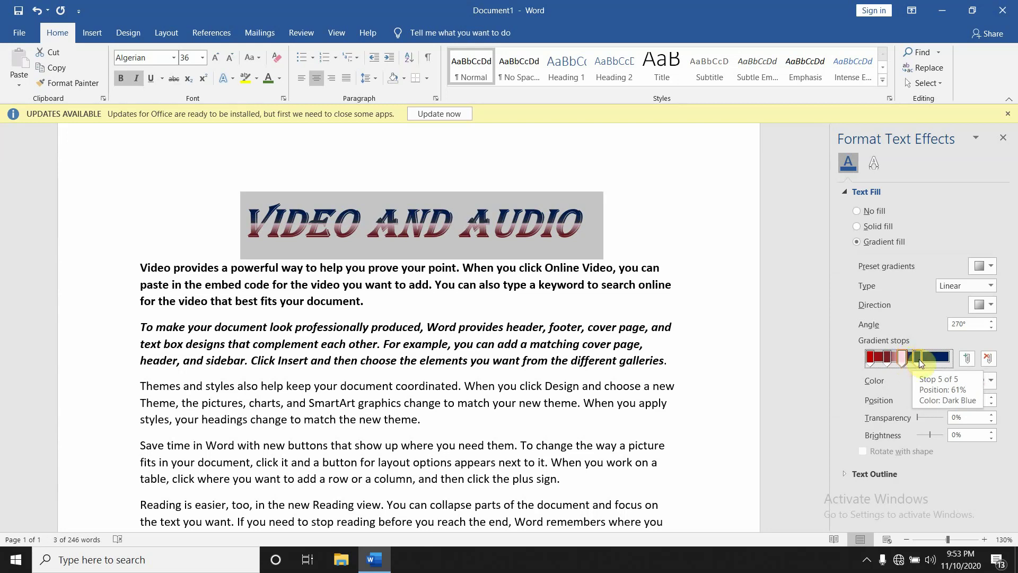
click(919, 361)
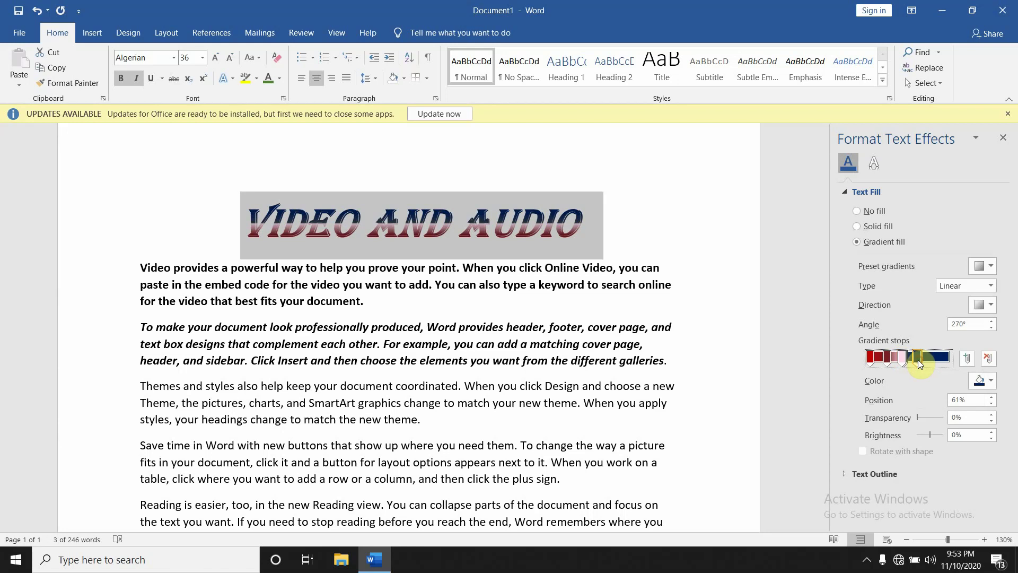
drag(914, 361, 889, 362)
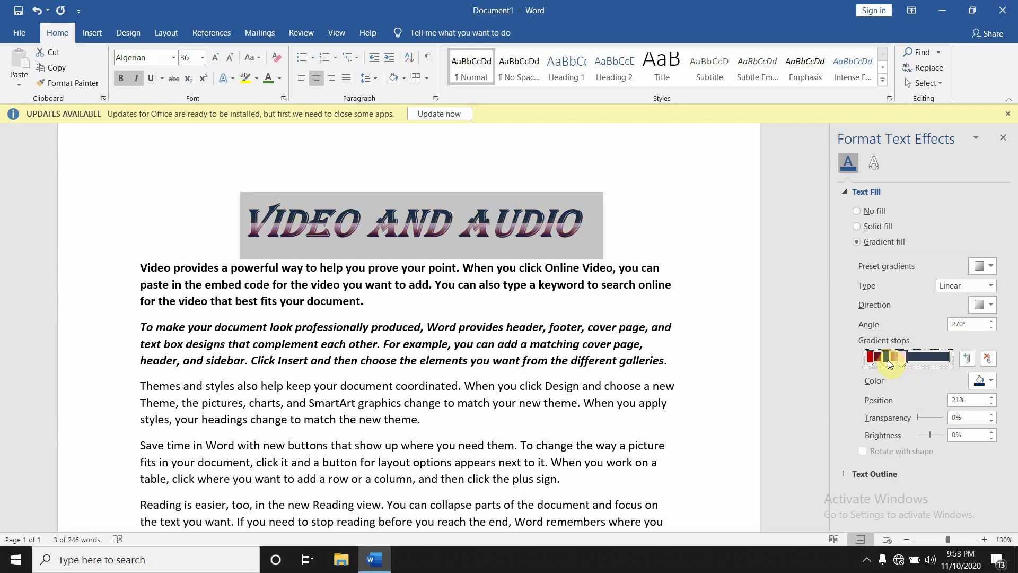
drag(889, 359, 915, 358)
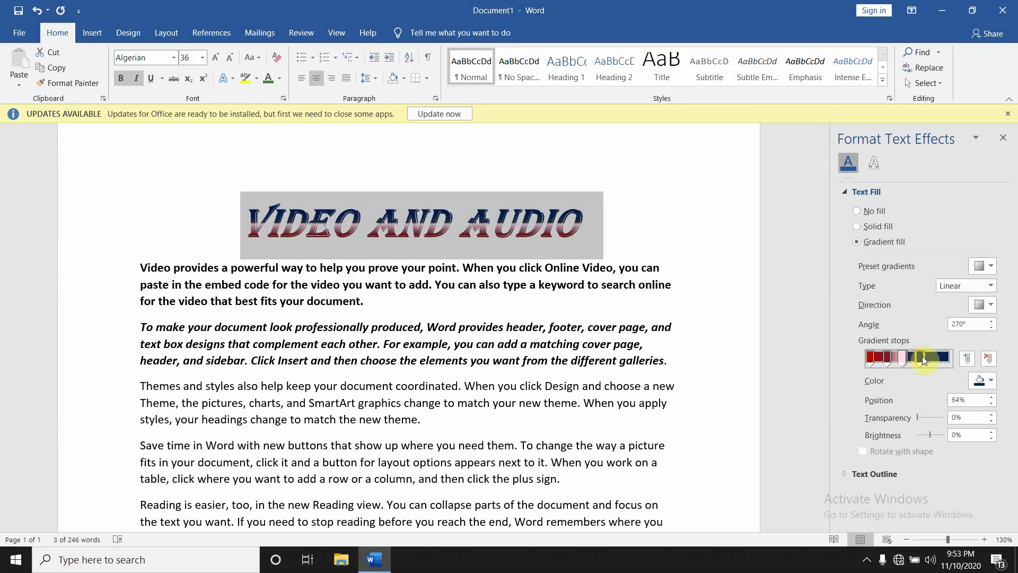
click(716, 260)
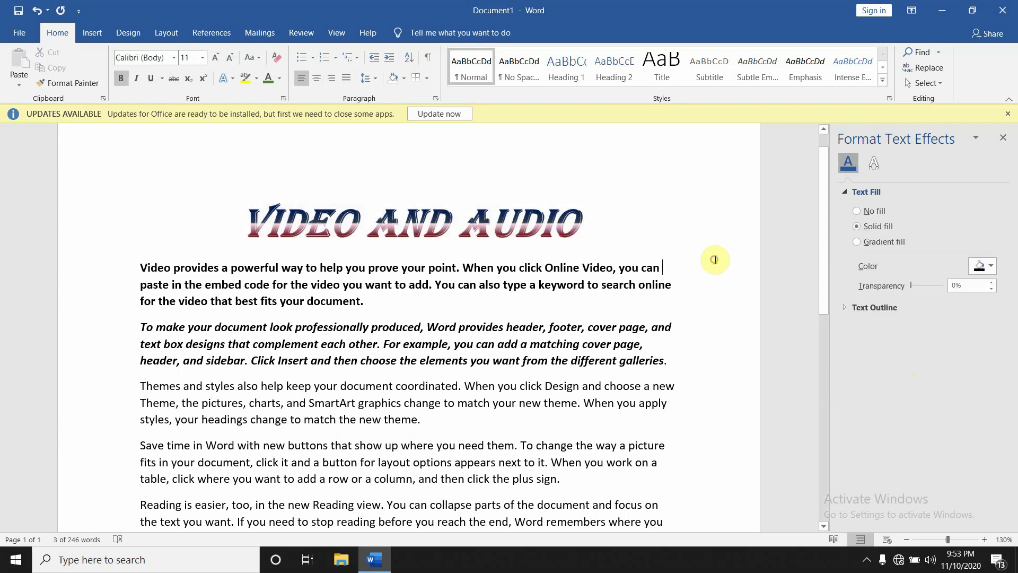
Close Format Text Effects, briefly reopen it through Font Color's More Gradients, and close it again
click(1004, 138)
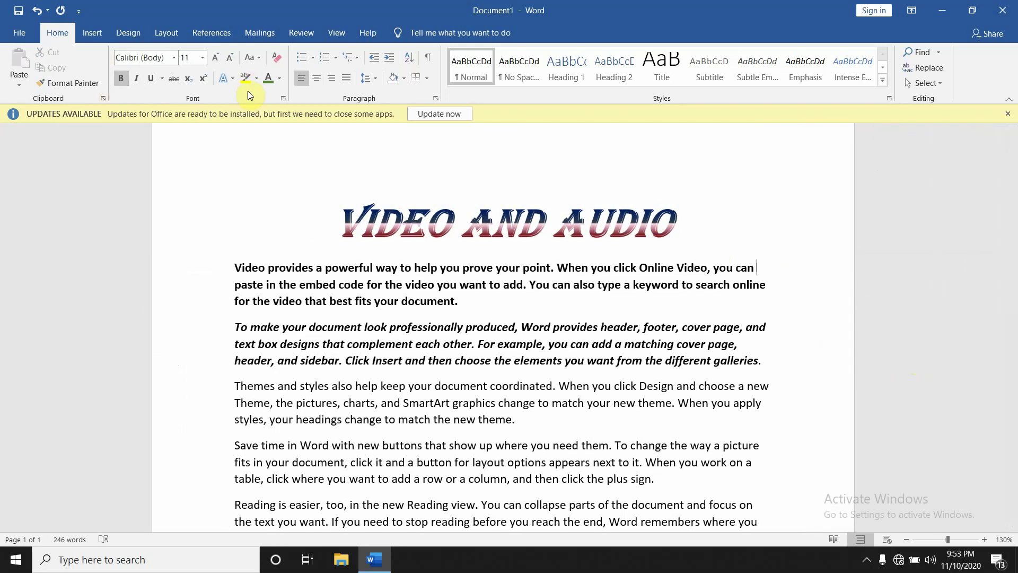
click(280, 80)
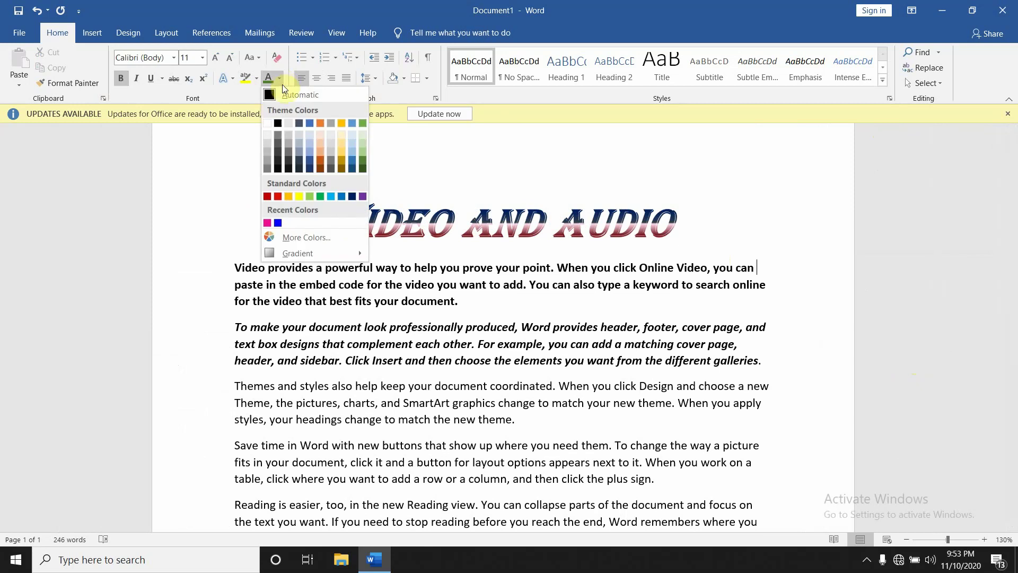
click(298, 254)
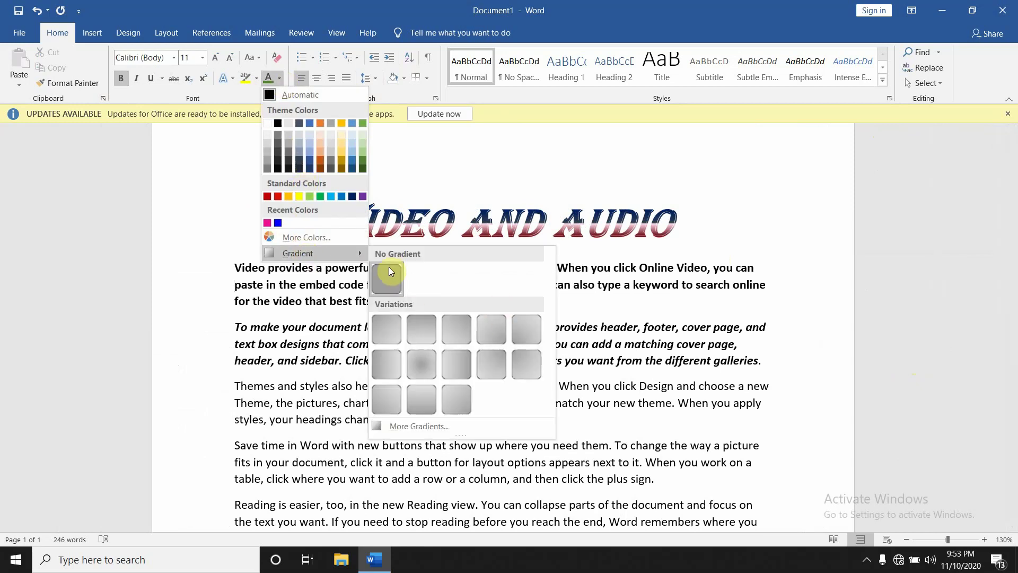
click(410, 426)
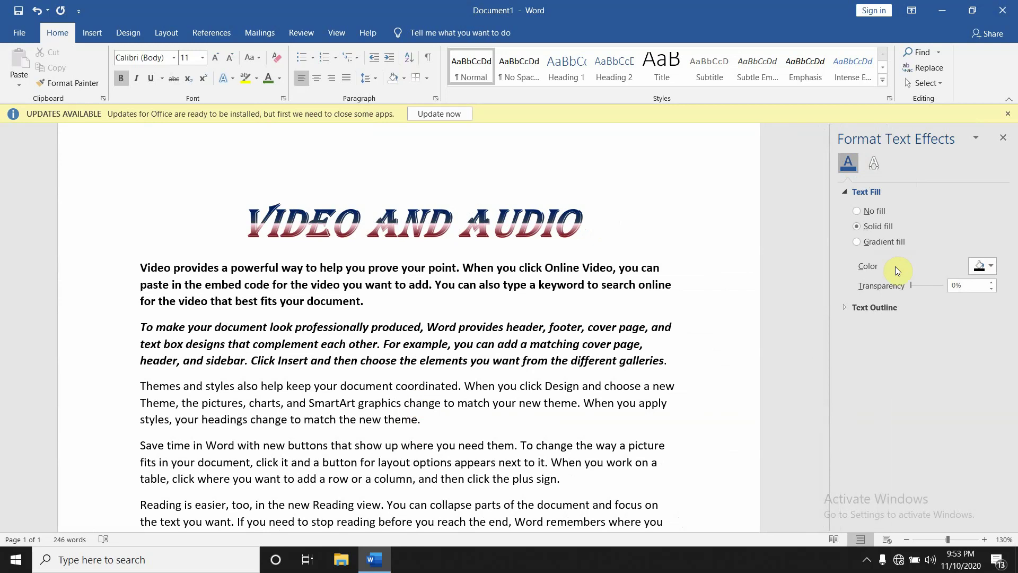
click(1003, 137)
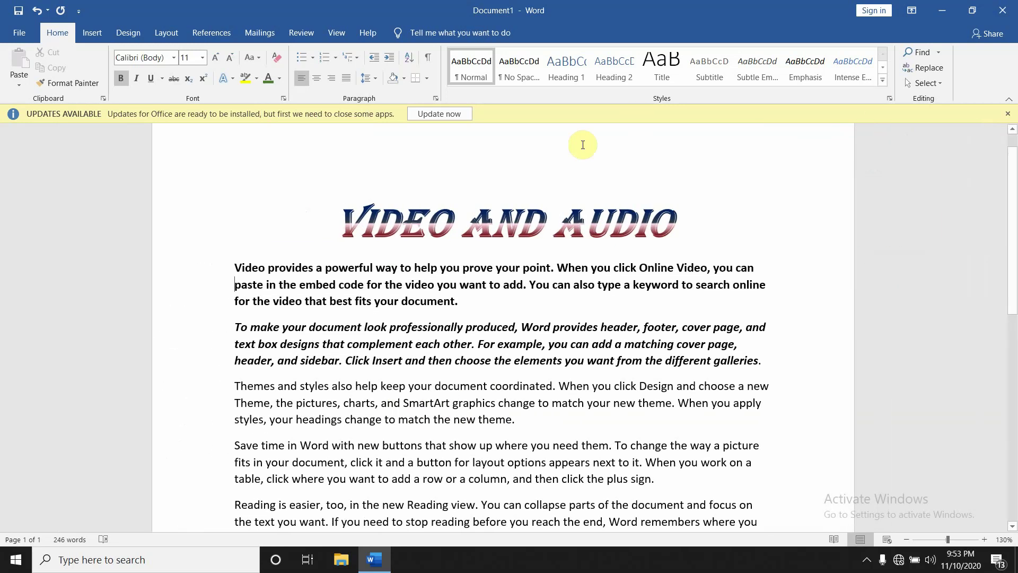
Select the whole VIDEO AND AUDIO title and open the Text Effects and Typography gallery
triple_click(446, 228)
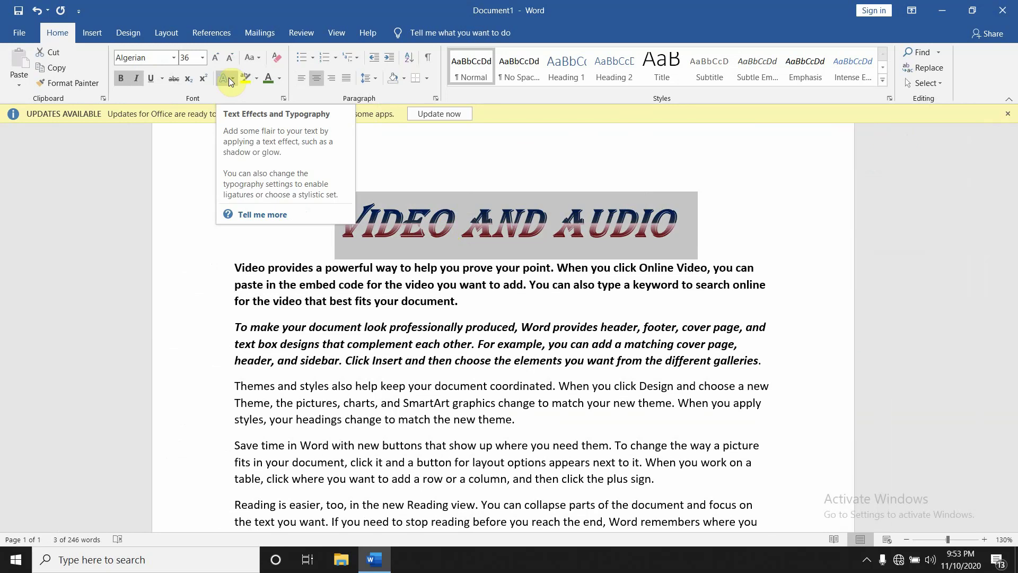
click(229, 78)
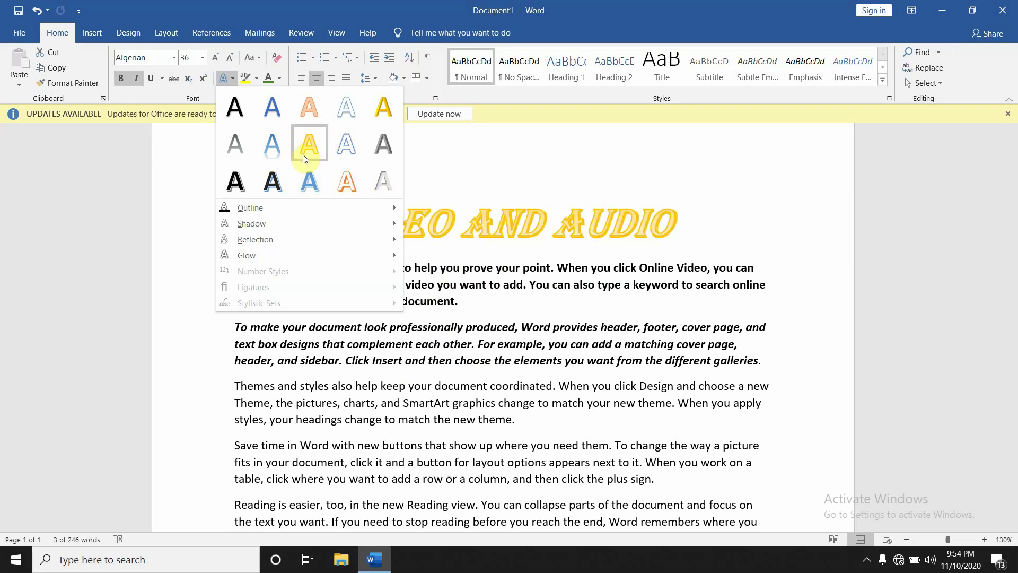
mouse_move(249, 208)
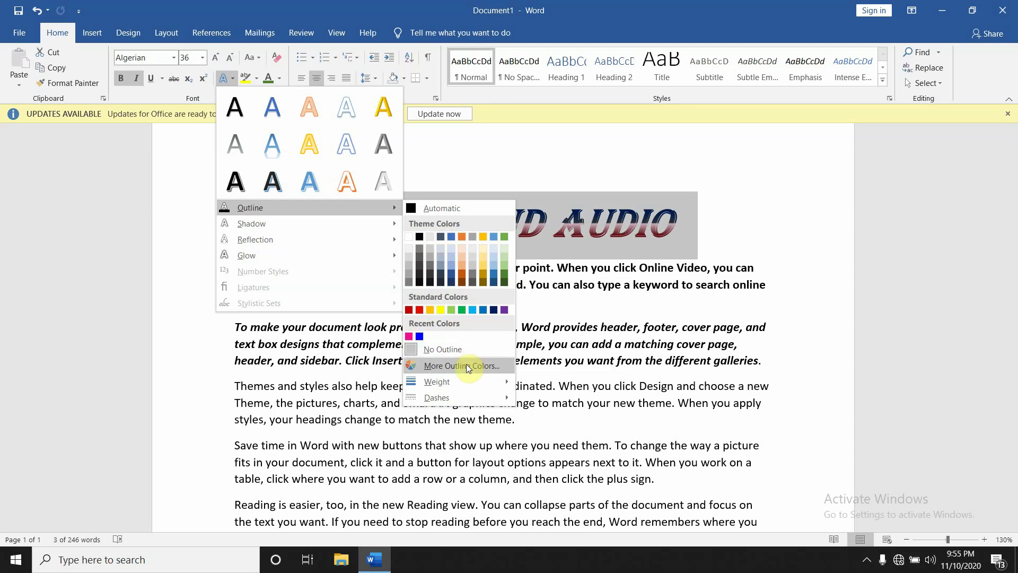
Open More Outline Colors and close the Colors dialog without picking a colour
click(467, 366)
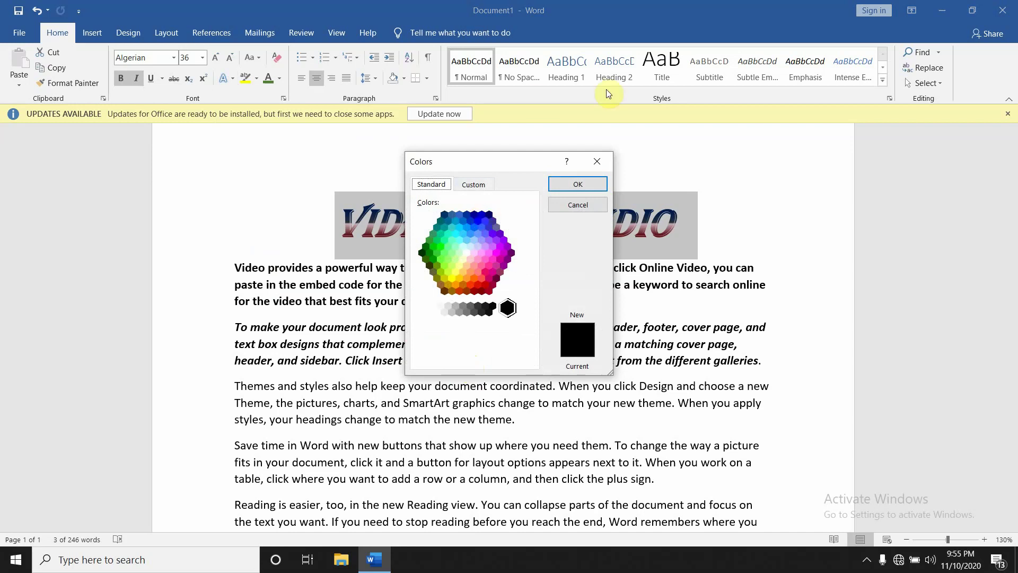
click(595, 165)
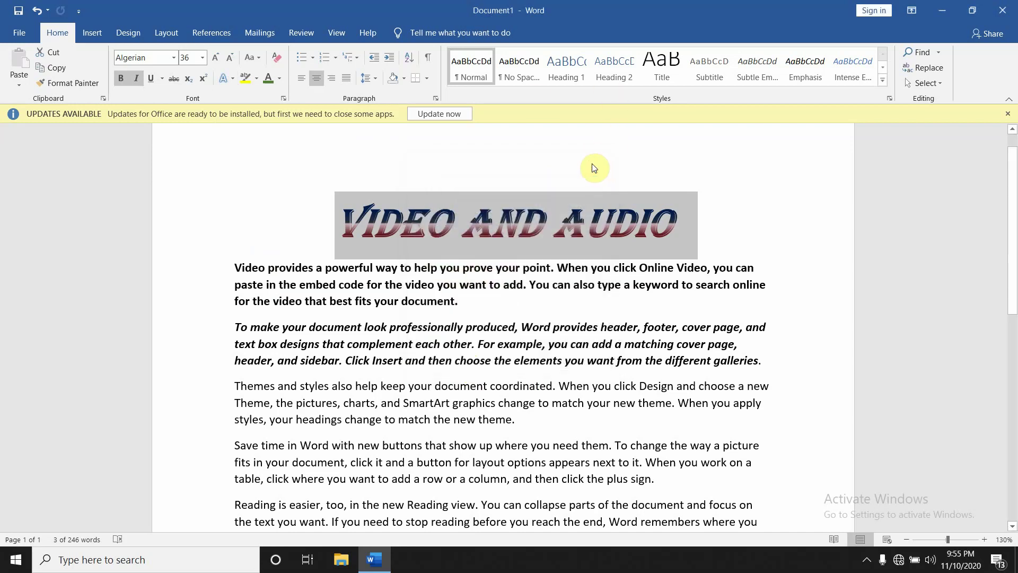
Try an Orange, Accent 2, Darker 25% outline on the title, then switch it to No Outline
click(229, 80)
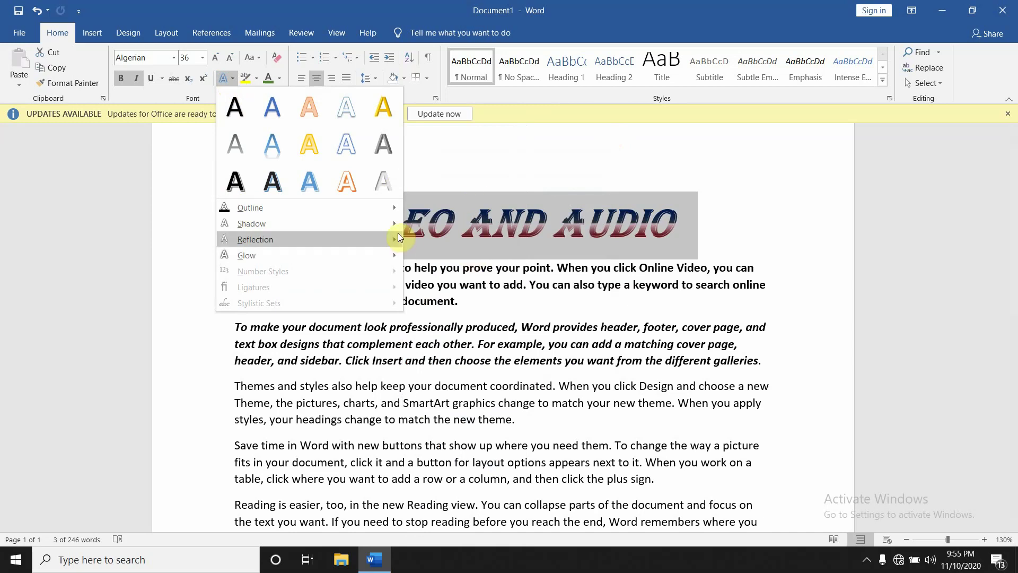
mouse_move(310, 208)
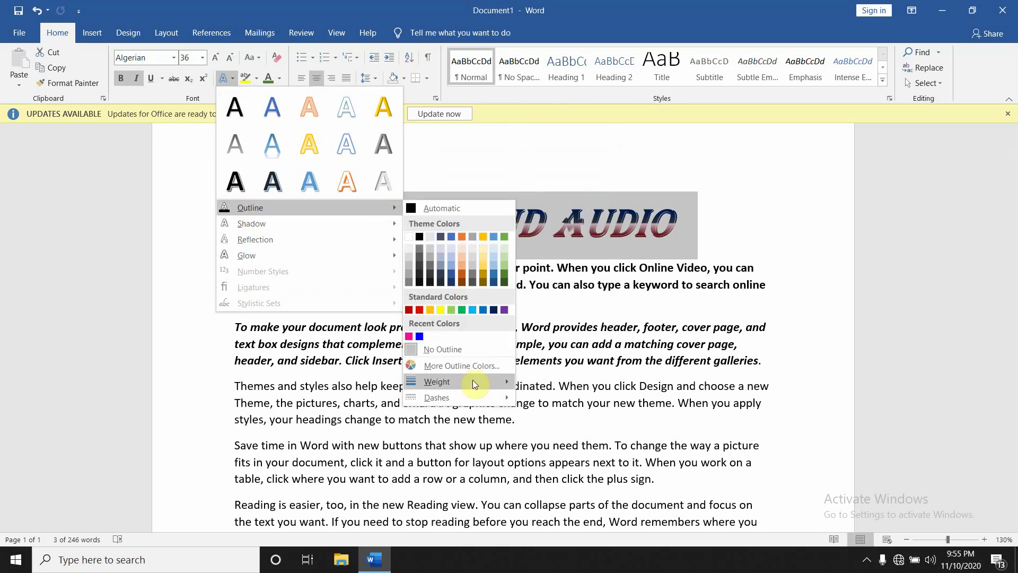
mouse_move(458, 382)
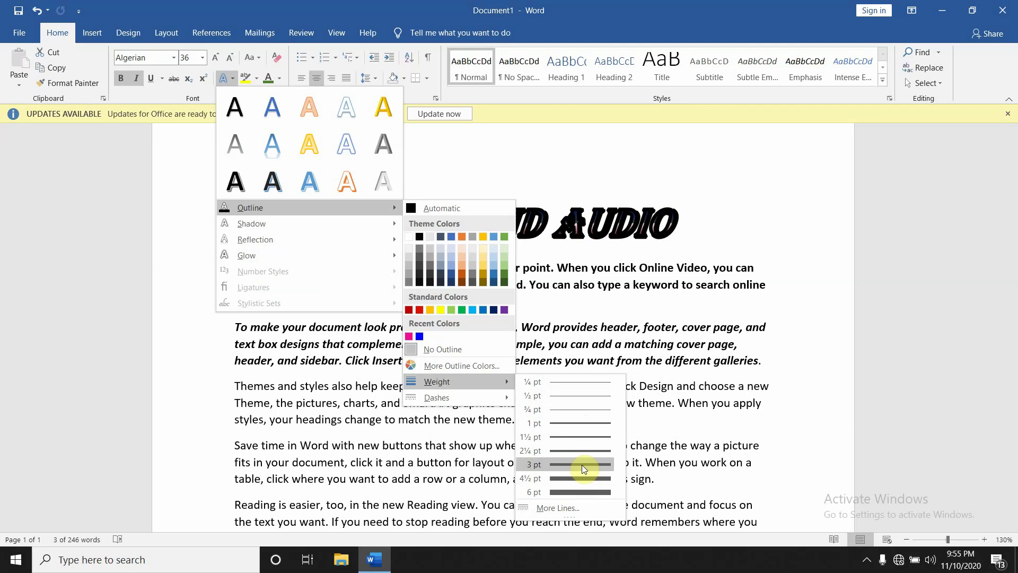
click(462, 275)
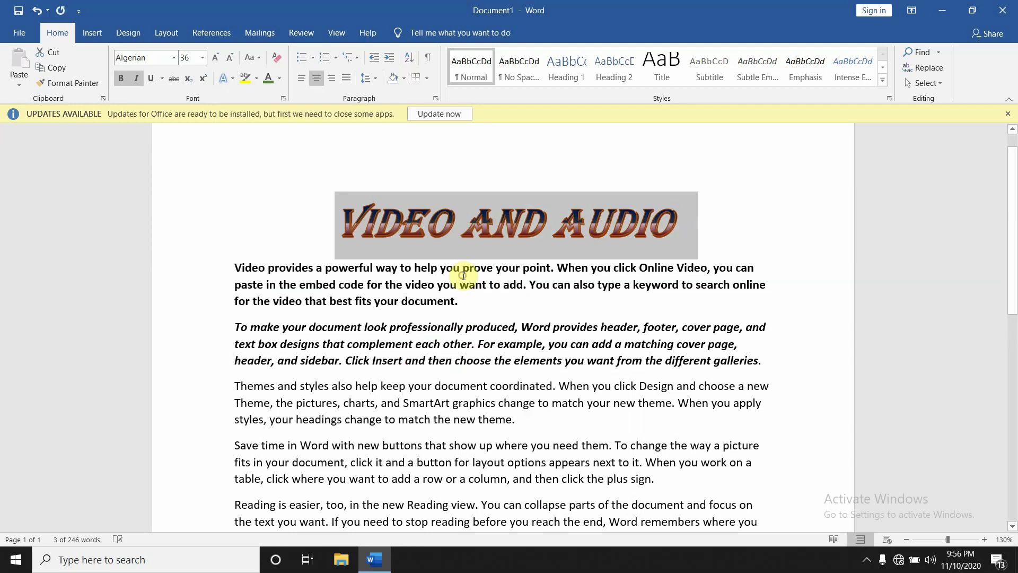
click(234, 77)
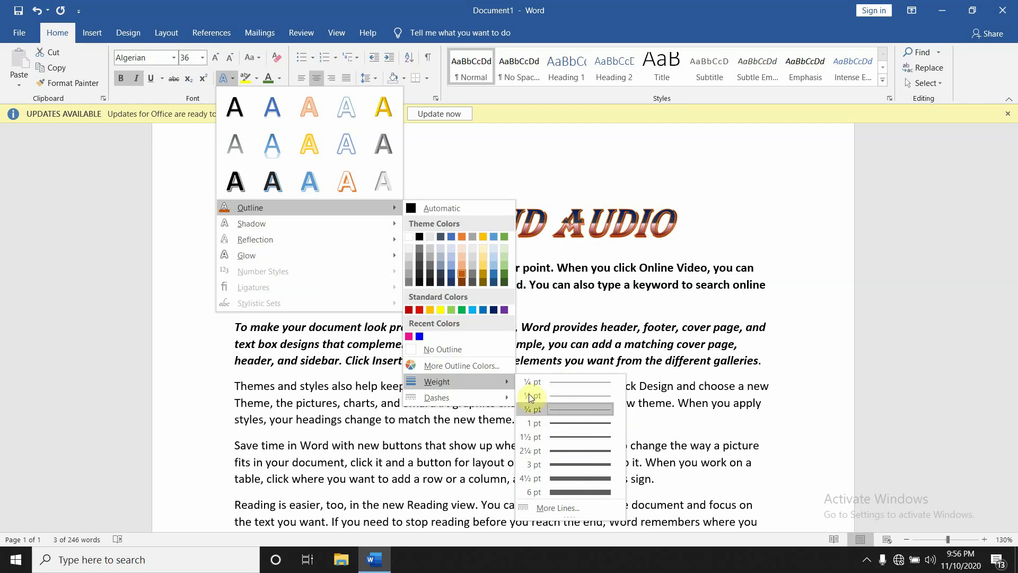
click(461, 349)
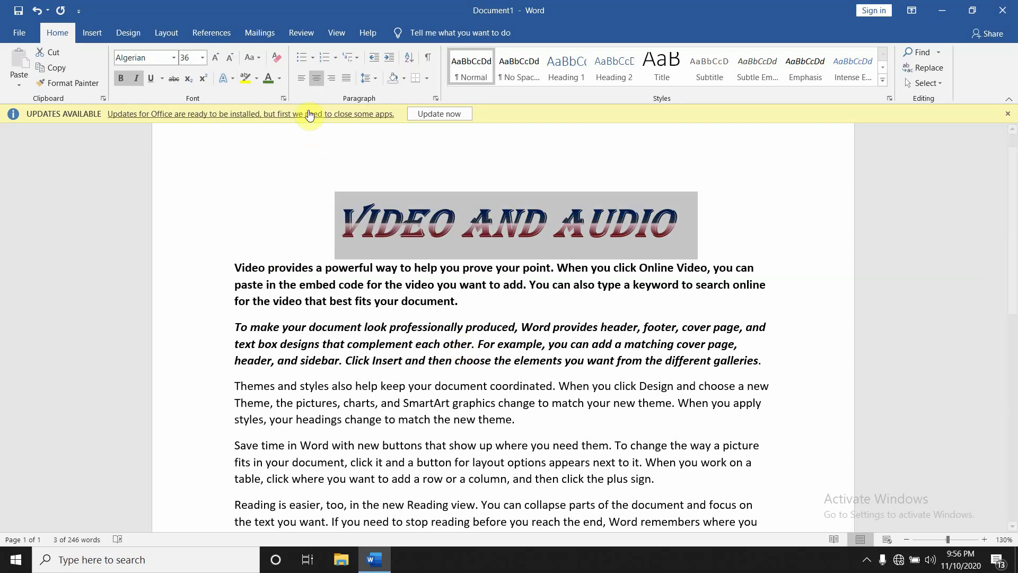
Apply a Perspective shadow preset to the VIDEO AND AUDIO title
click(233, 78)
mouse_move(251, 224)
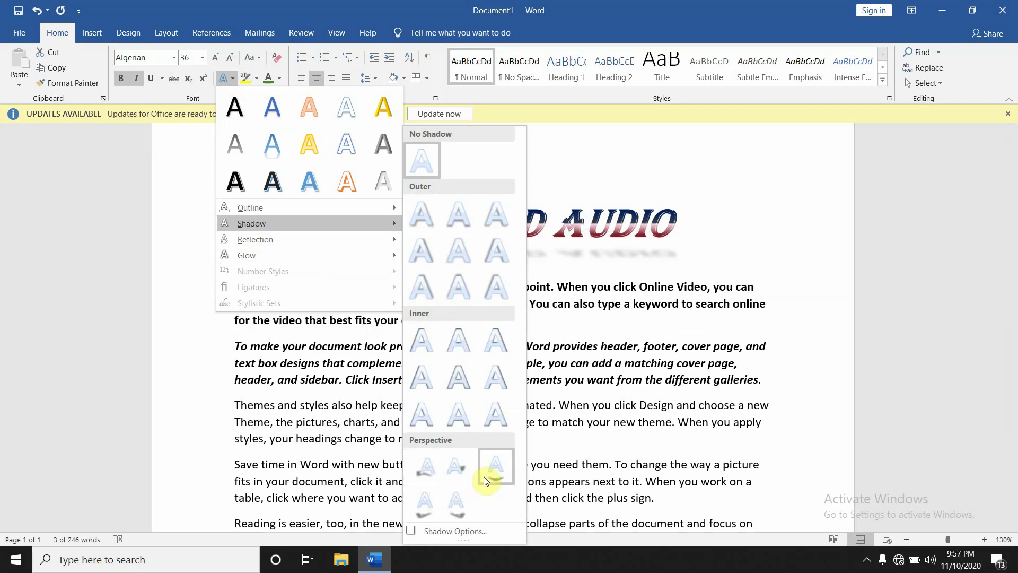
click(427, 503)
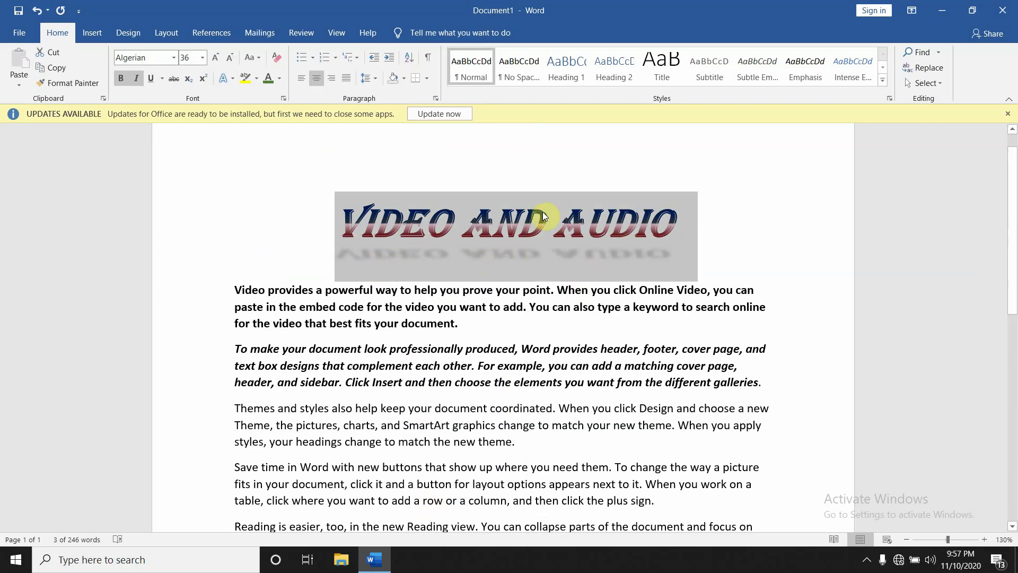
Add a full reflection below the title, then reselect the title and reopen Text Effects
click(233, 77)
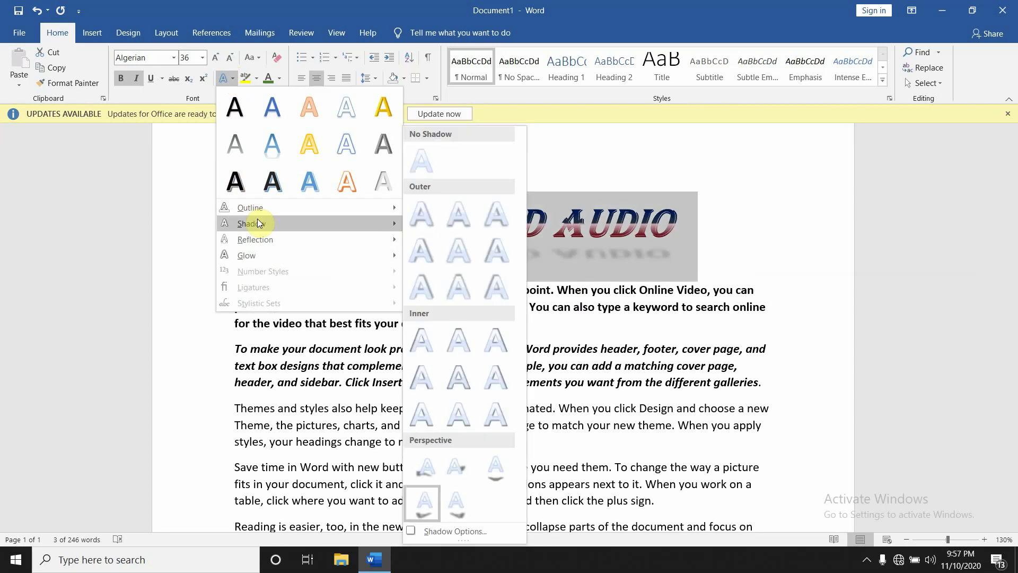
mouse_move(255, 239)
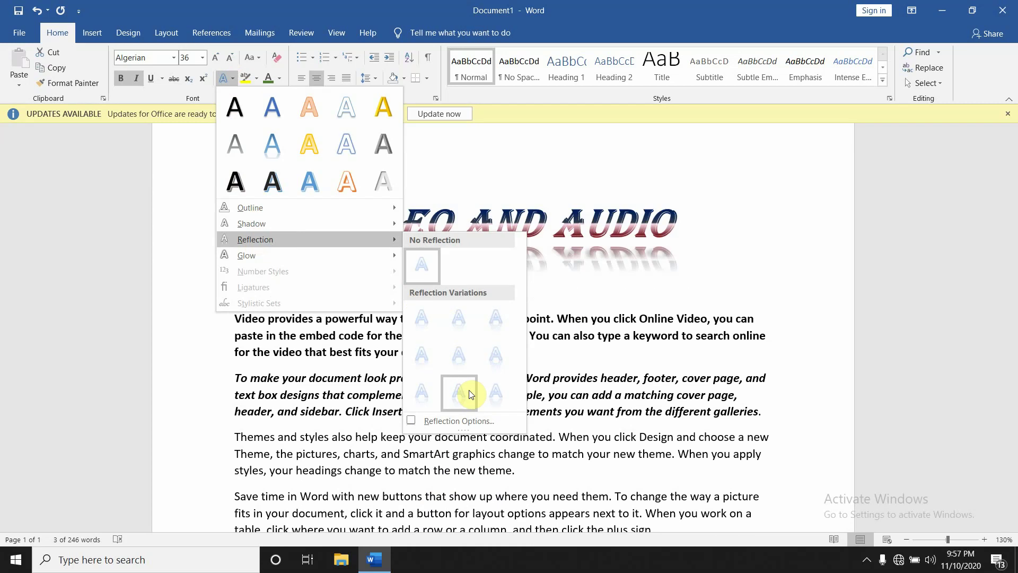
click(494, 393)
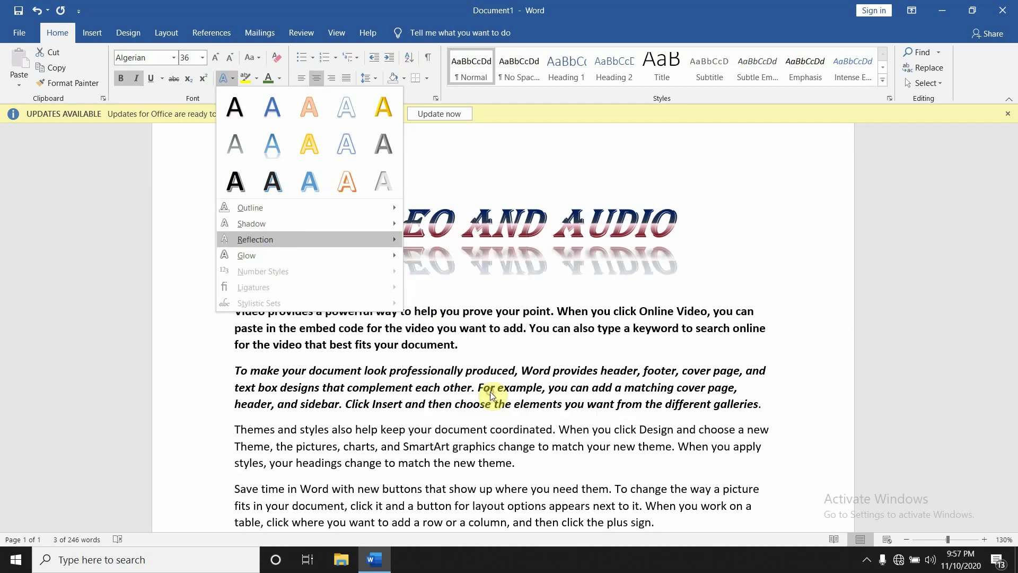
click(475, 268)
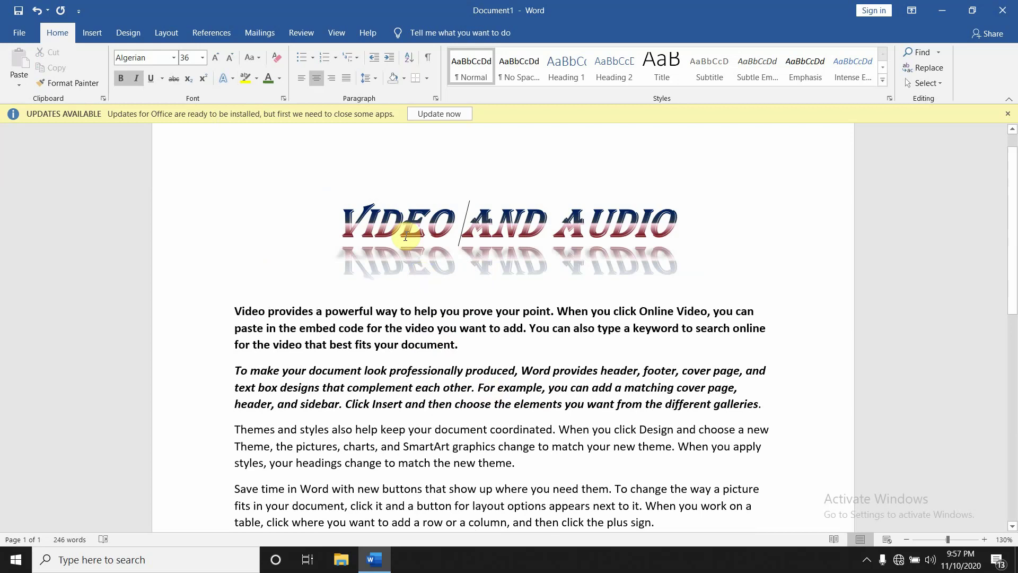
drag(338, 214, 676, 214)
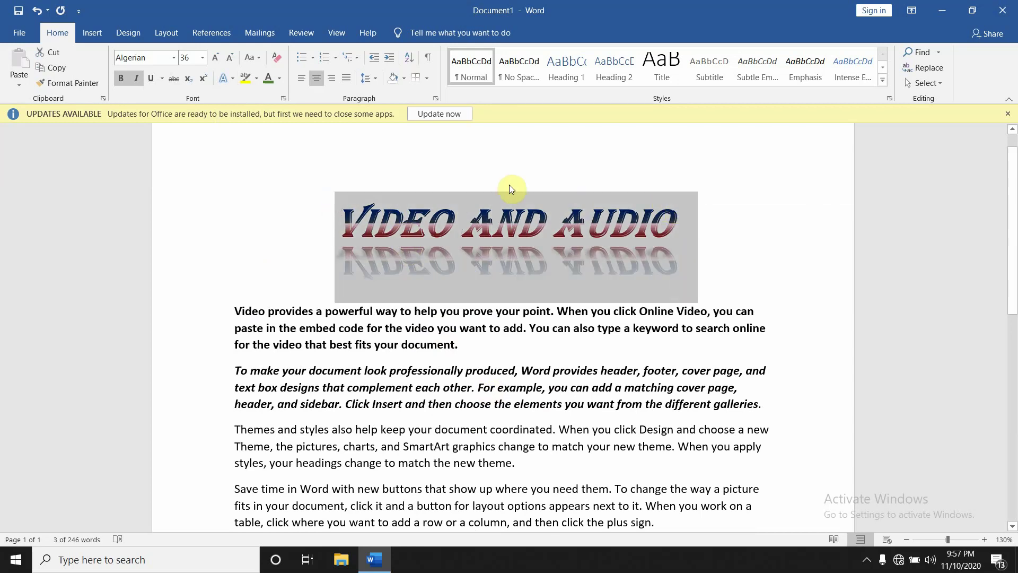
click(233, 79)
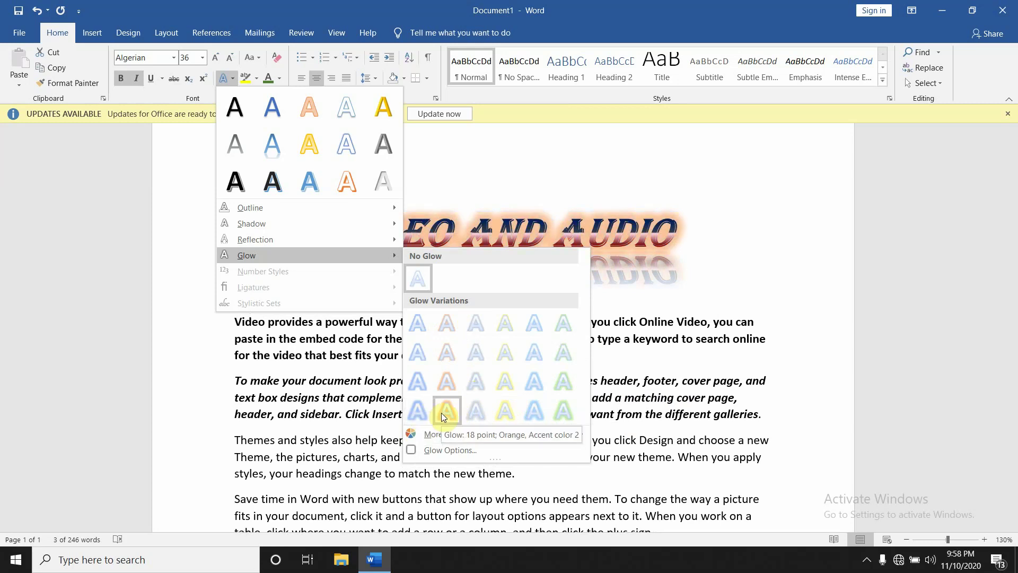
Apply 'Glow: 18 point; Orange, Accent color 2' to the title and view it deselected
click(443, 417)
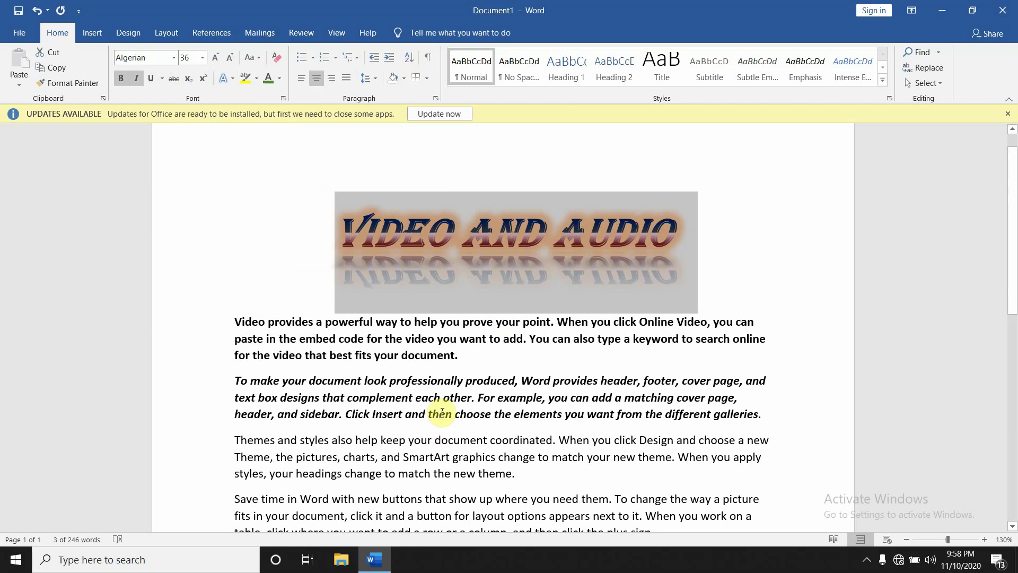
click(322, 222)
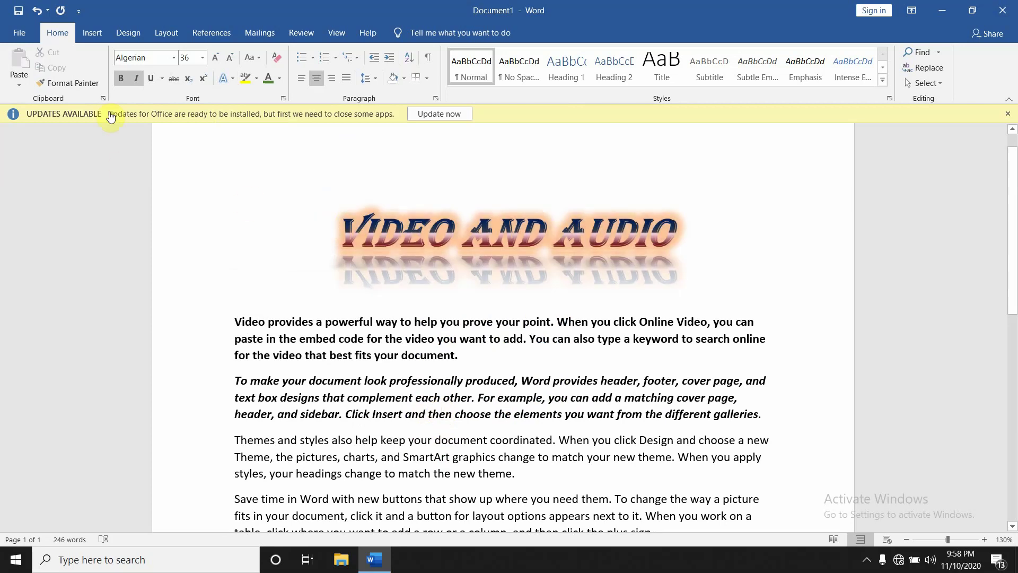
click(234, 79)
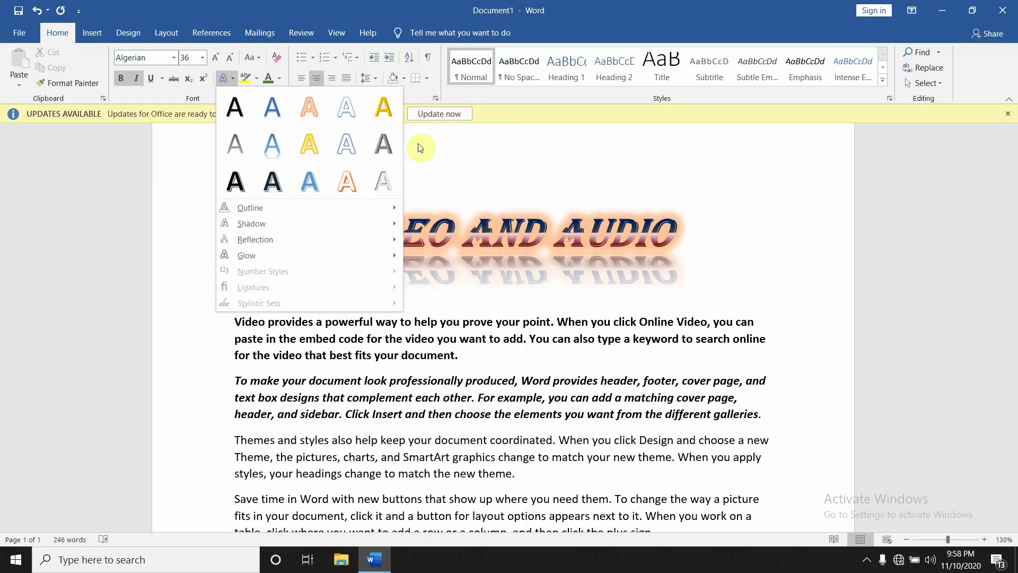
click(342, 157)
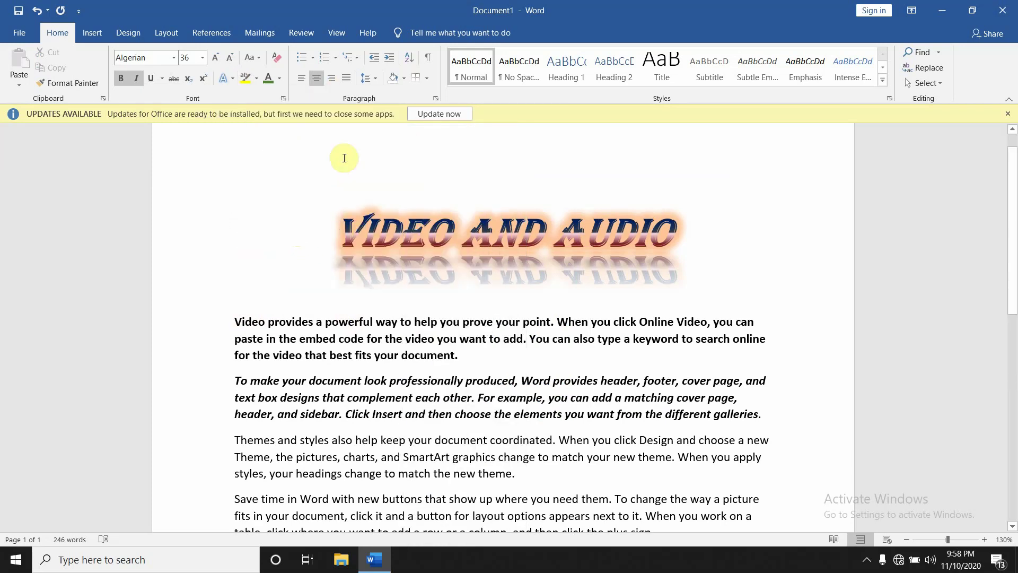
Select the whole VIDEO AND AUDIO heading so it can be restyled
triple_click(408, 235)
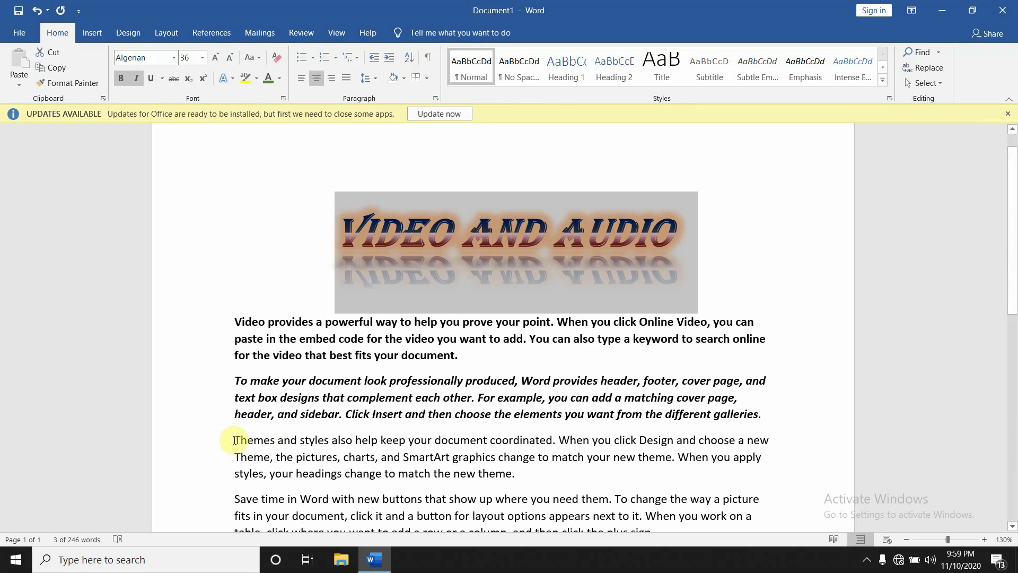
Highlight the phrase 'Themes and styles' in bright green instead of the first yellow highlight
mouse_move(233, 440)
mouse_down()
mouse_move(338, 445)
mouse_move(330, 444)
mouse_up()
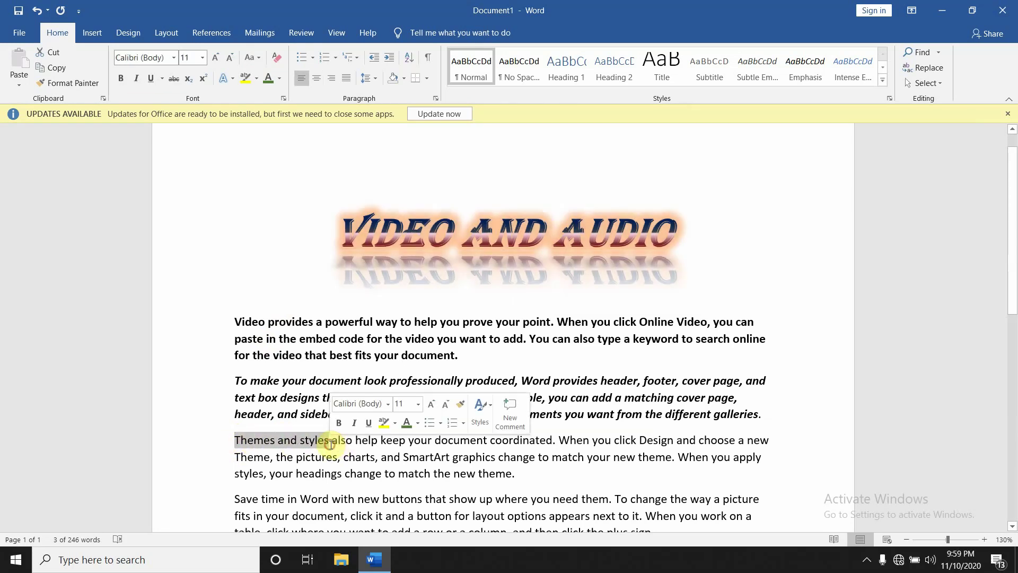
click(248, 84)
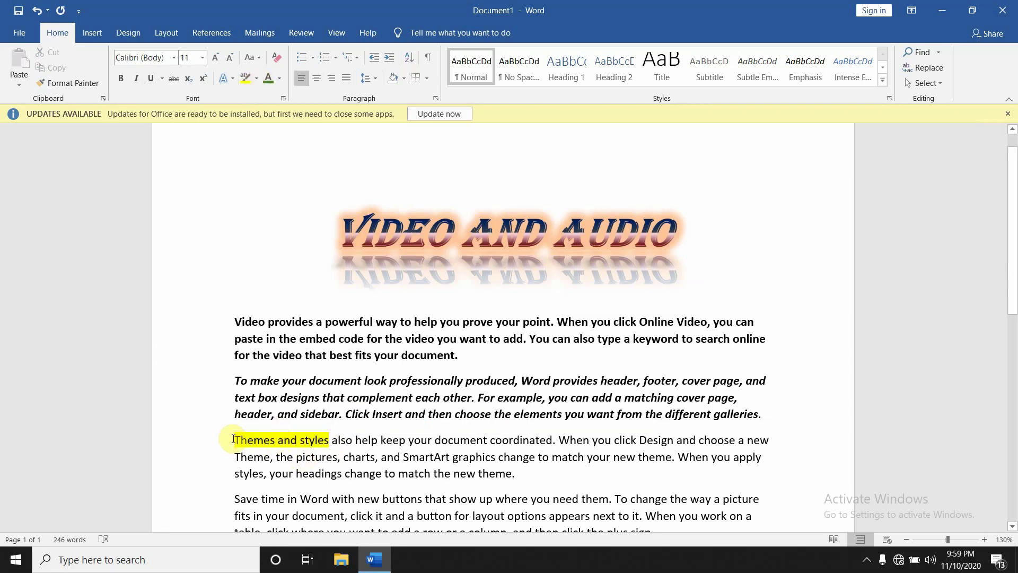
drag(233, 439, 329, 442)
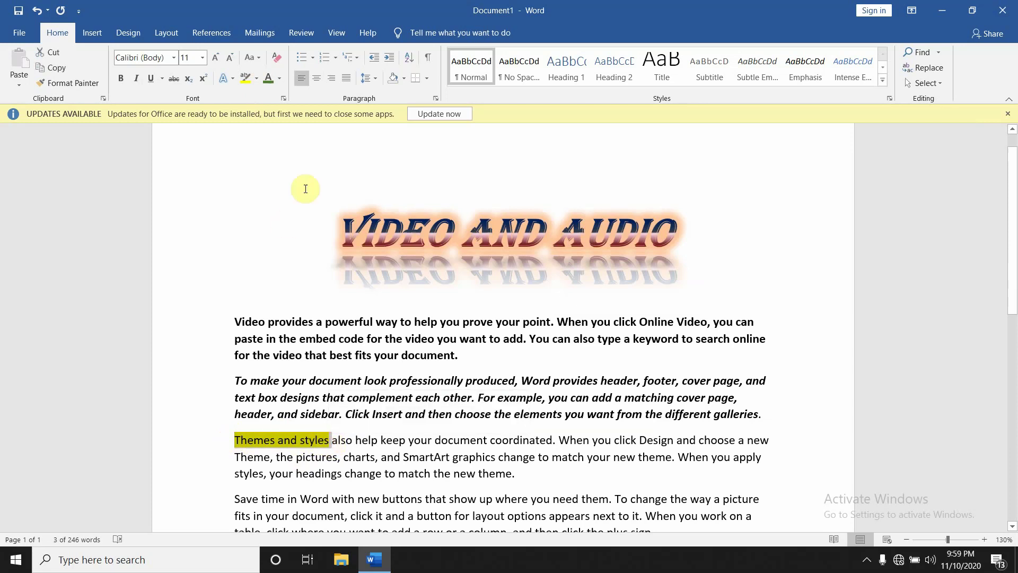
click(256, 78)
click(270, 104)
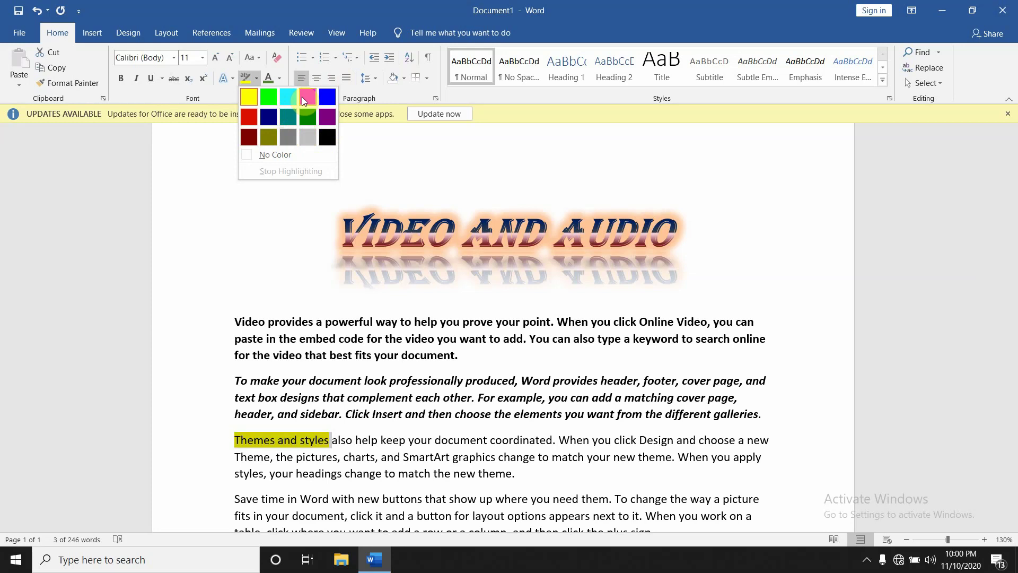
click(267, 98)
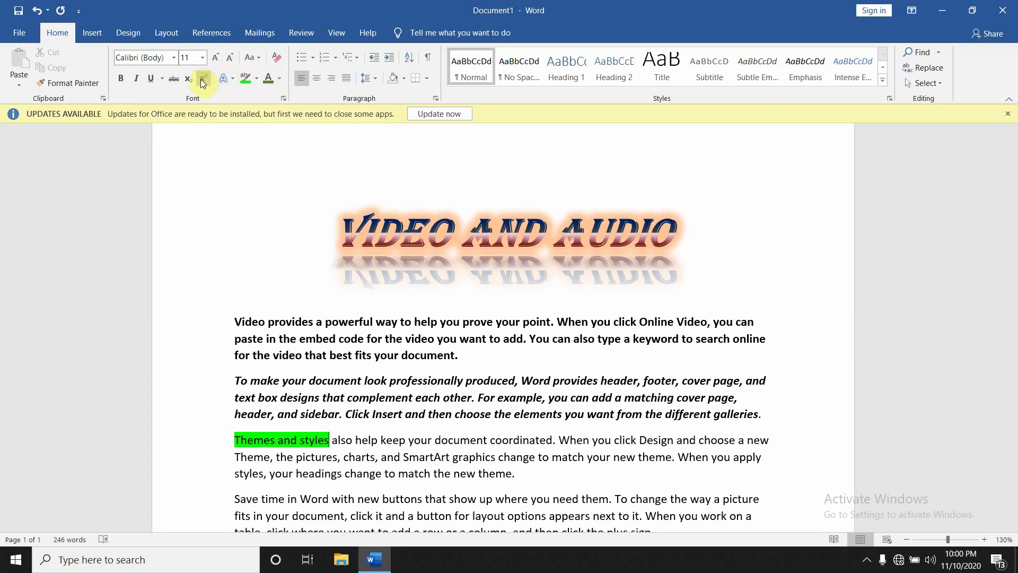
click(260, 58)
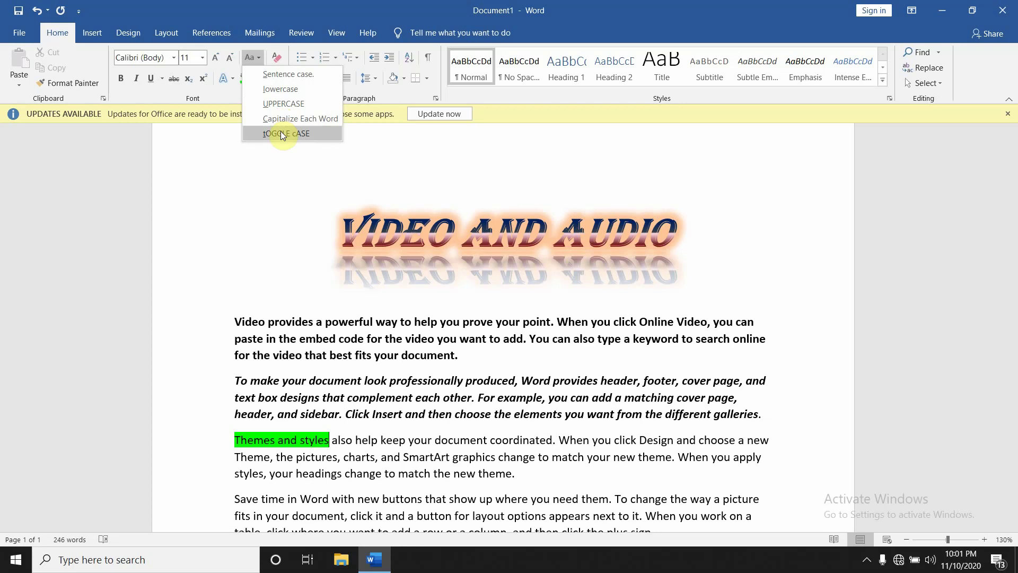
Add a new last line reading 'Video' below the 5²=25 line
click(308, 176)
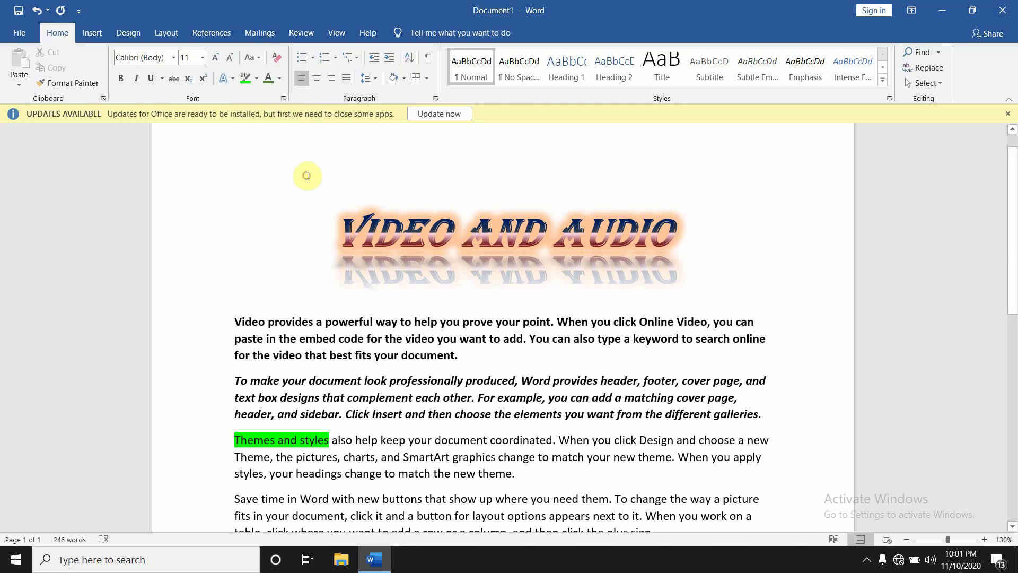
scroll(302, 264, down, 1)
scroll(303, 264, down, 5)
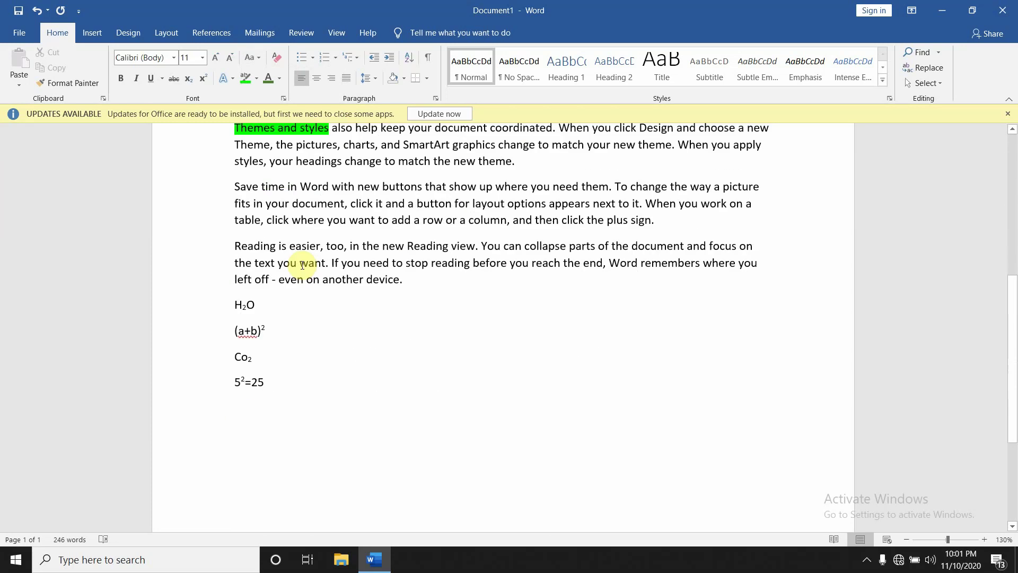
scroll(303, 265, down, 2)
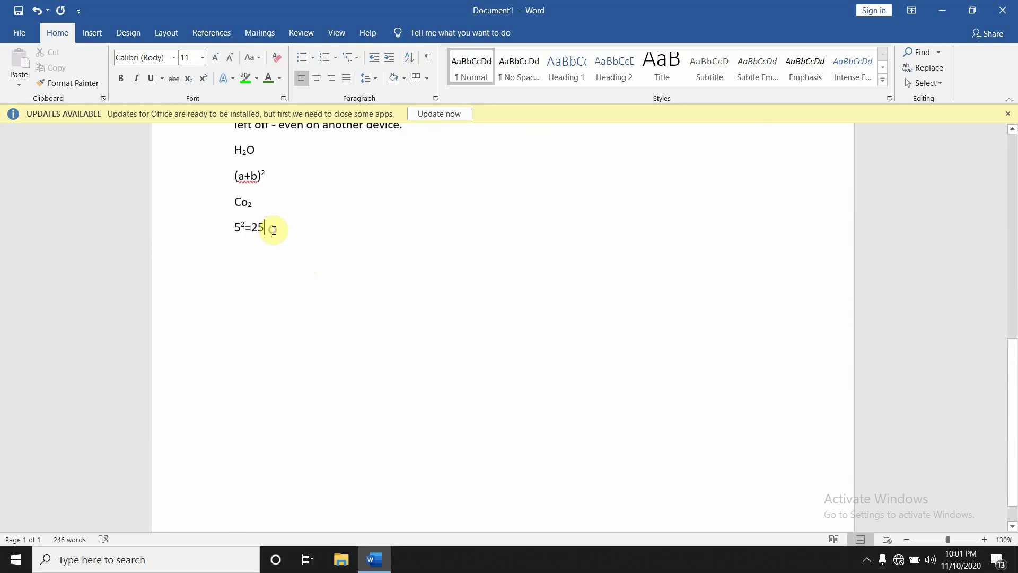
key(Return)
key(Return)
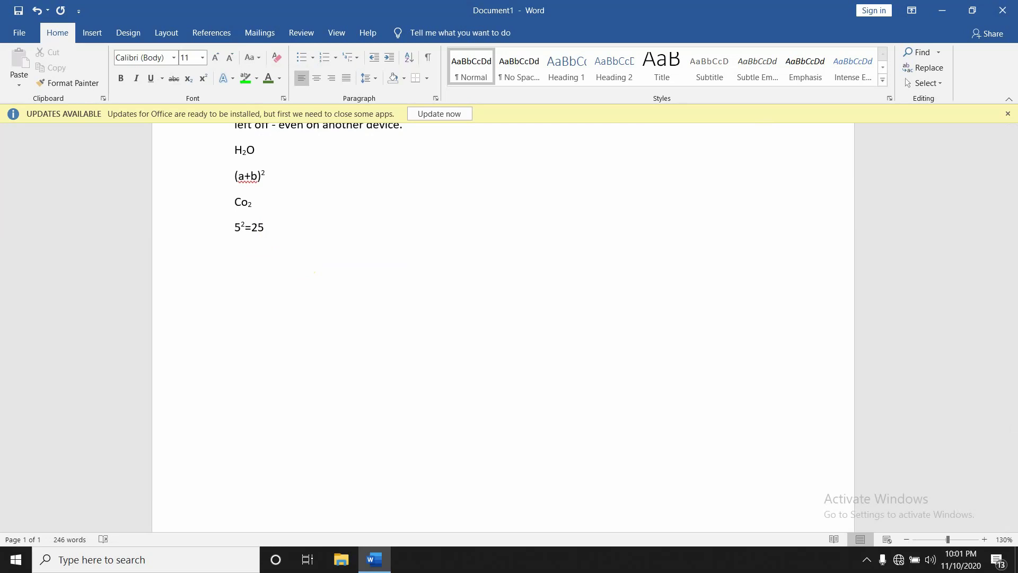
text(V)
scroll(274, 230, up, 2)
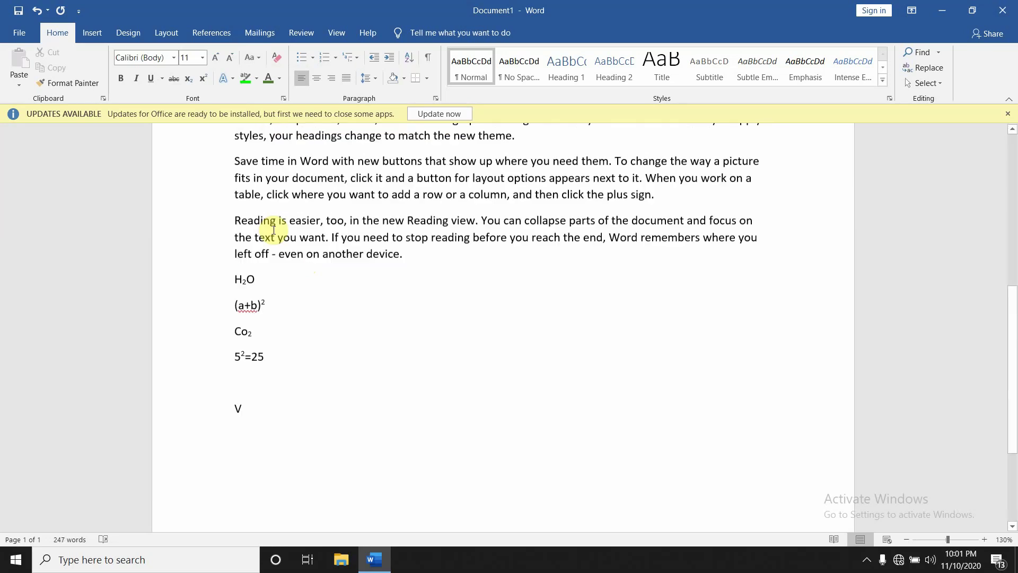
scroll(274, 230, up, 3)
scroll(273, 231, up, 1)
scroll(274, 230, down, 4)
scroll(274, 230, down, 1)
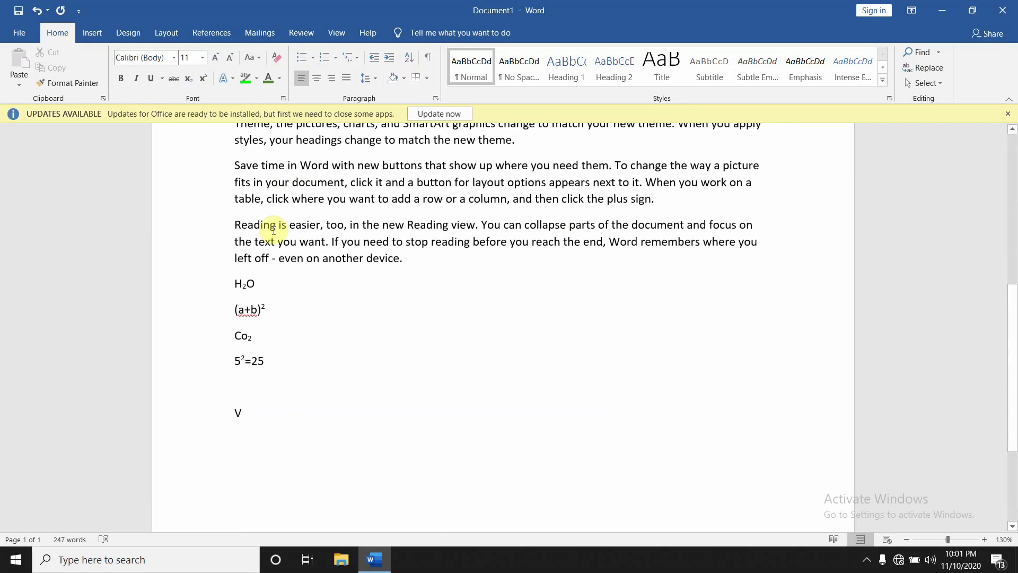
text(ideo)
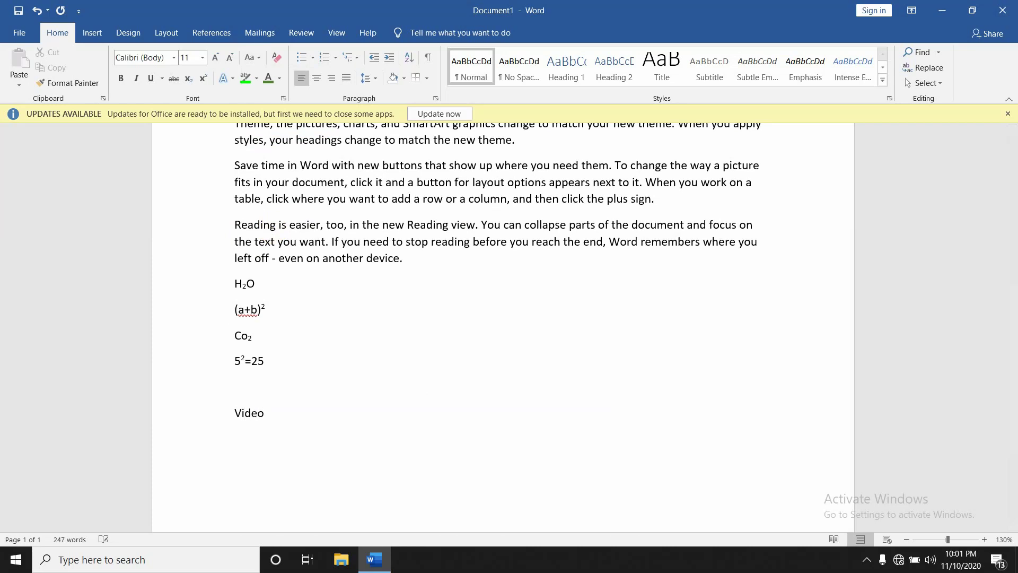
Select the word Video and change it to lowercase
key(shift+Left)
key(shift+Left)
key(shift+Left)
key(shift+Left)
key(shift+Left)
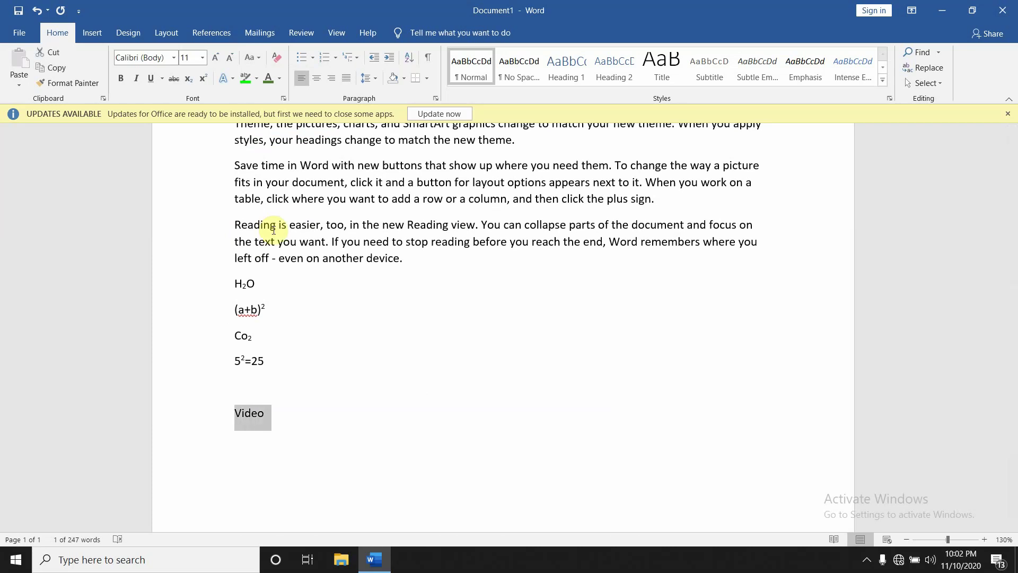
drag(262, 387, 244, 413)
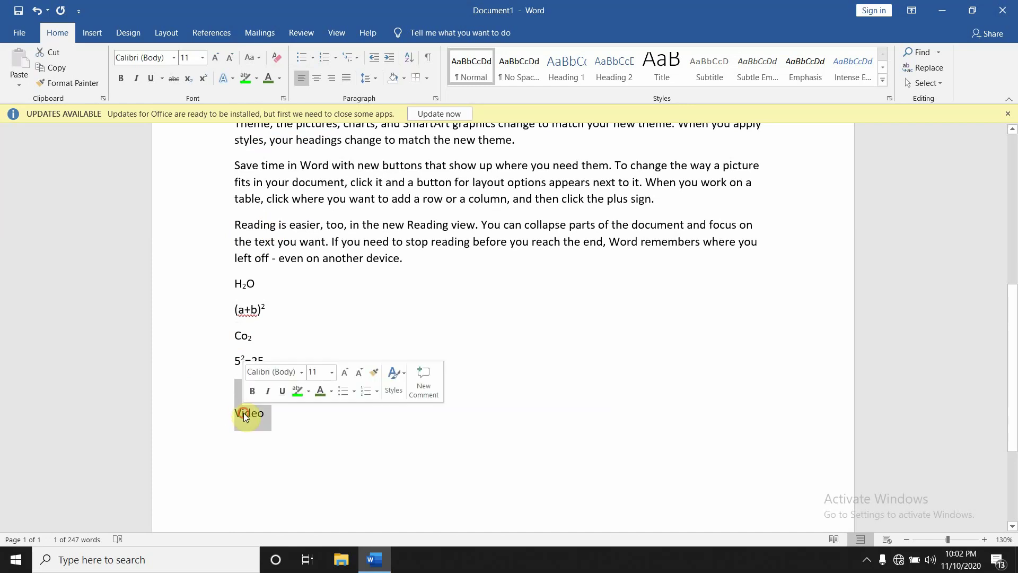
click(244, 413)
double_click(243, 412)
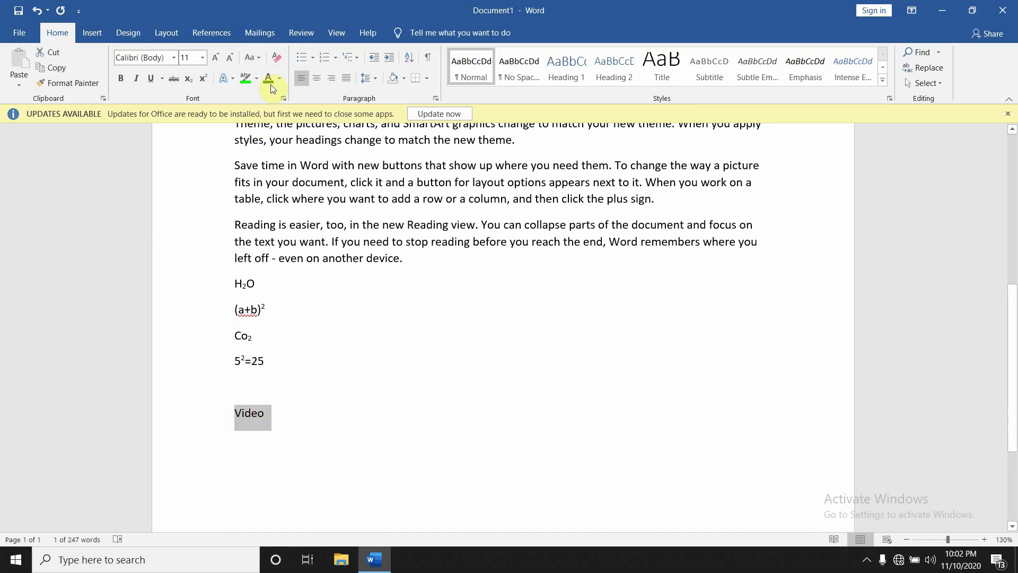
click(253, 60)
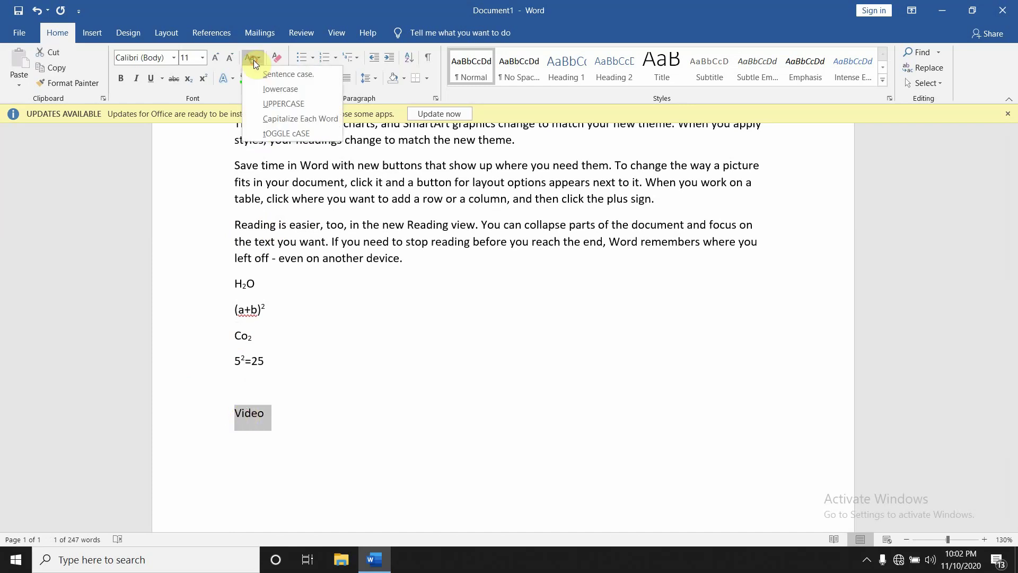
click(269, 88)
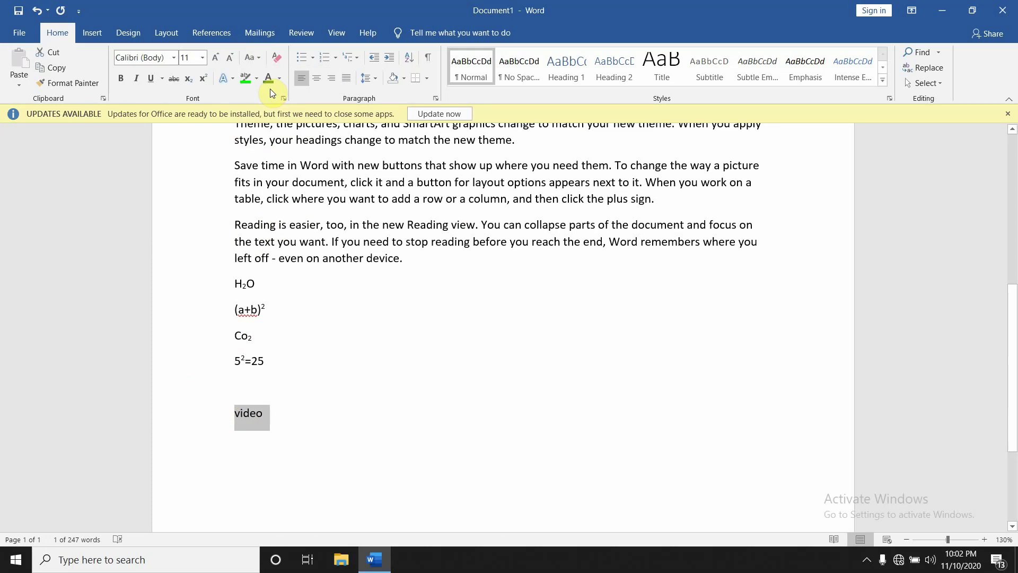
Enlarge the word video six size steps to 80 pt
click(216, 57)
click(217, 57)
click(217, 56)
click(216, 56)
click(216, 56)
click(216, 56)
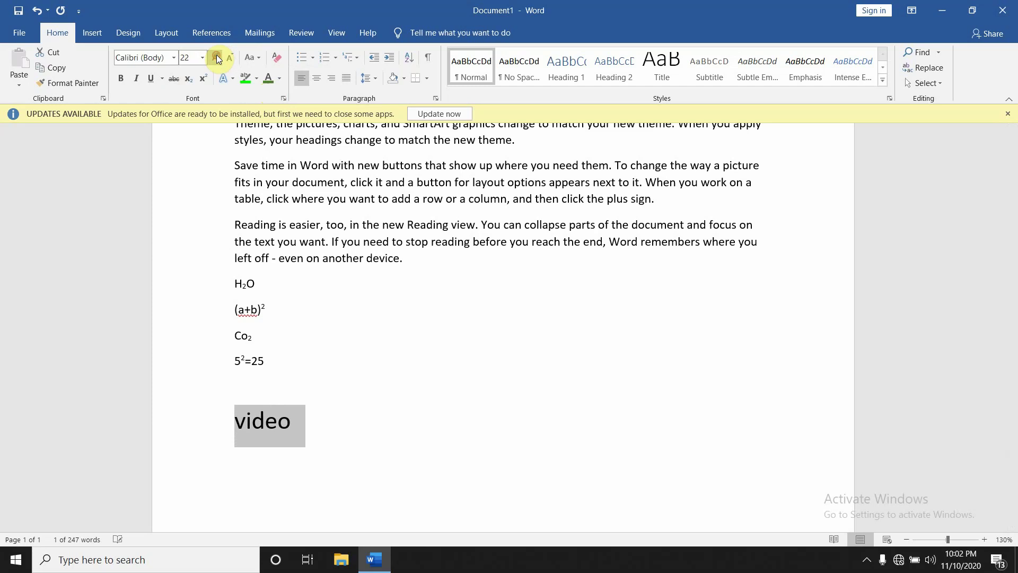
click(216, 56)
click(216, 57)
click(217, 57)
click(217, 56)
click(216, 56)
click(217, 56)
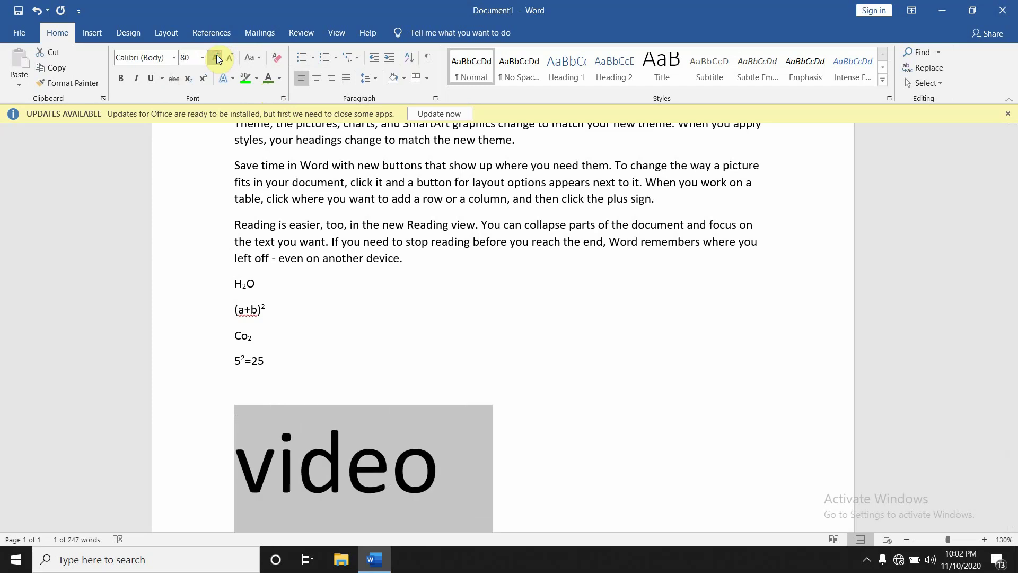
Switch the word to all caps, then to sentence case so it reads Video
scroll(377, 259, down, 1)
scroll(377, 259, down, 2)
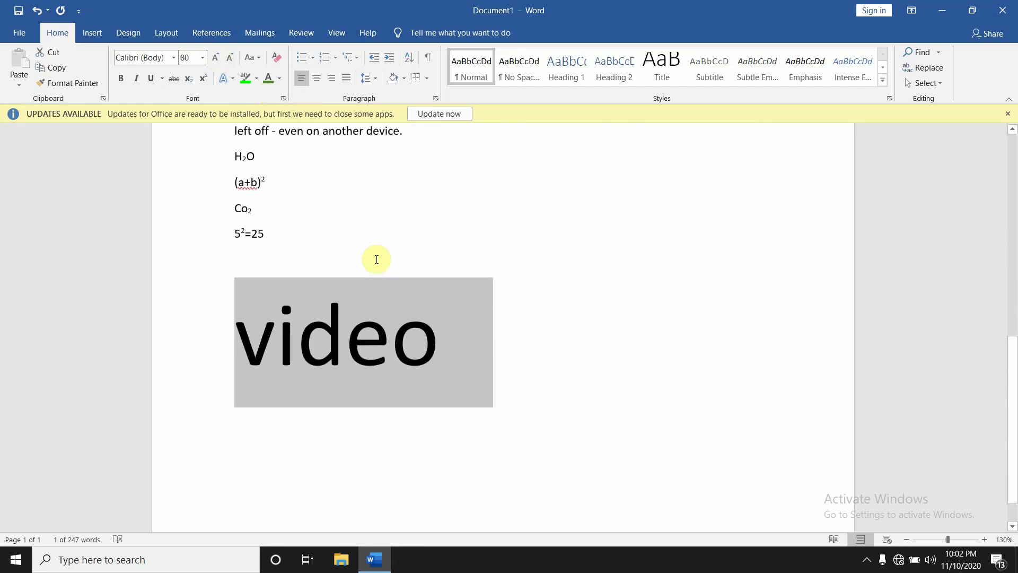
scroll(377, 260, down, 1)
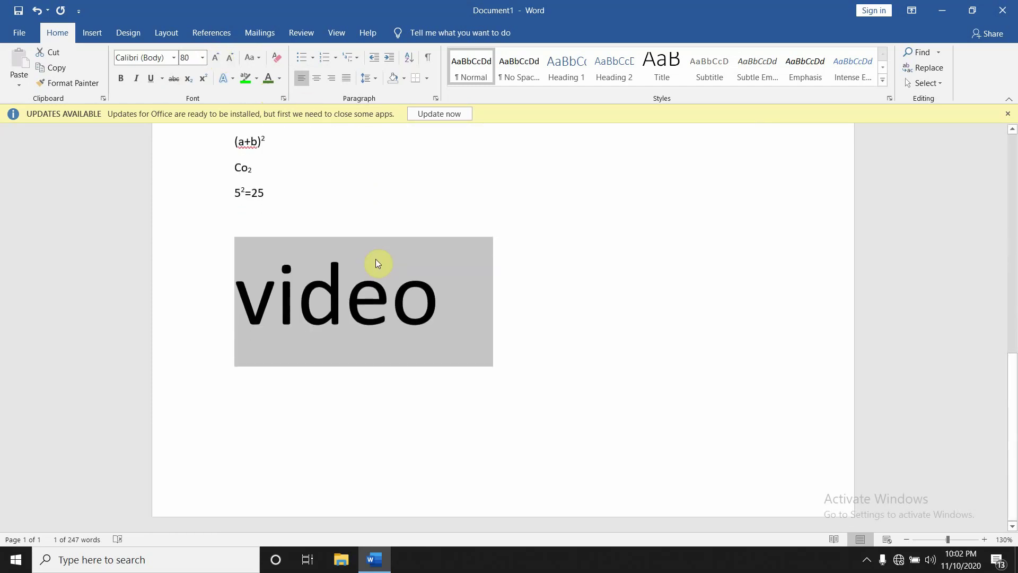
click(262, 60)
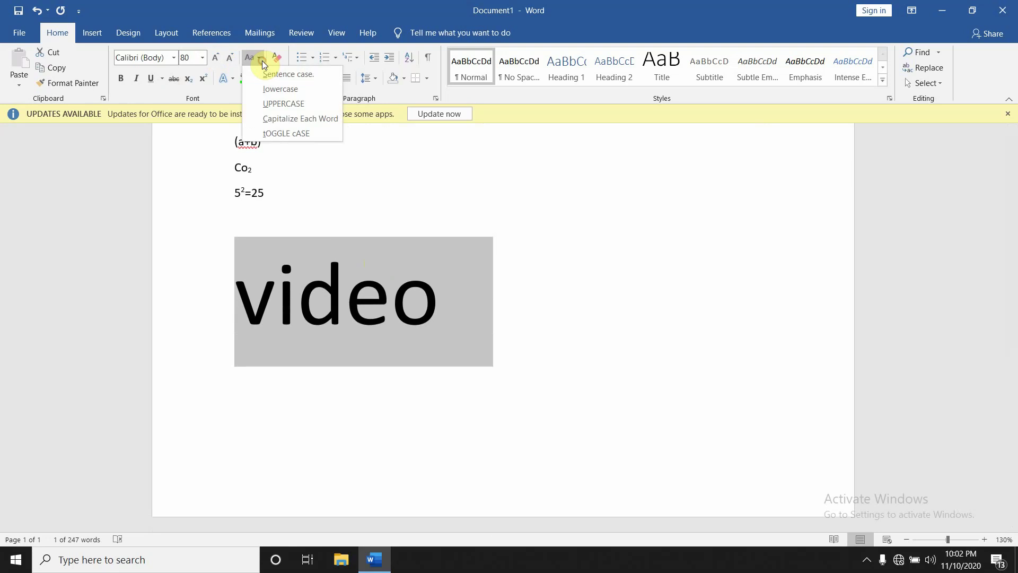
click(271, 104)
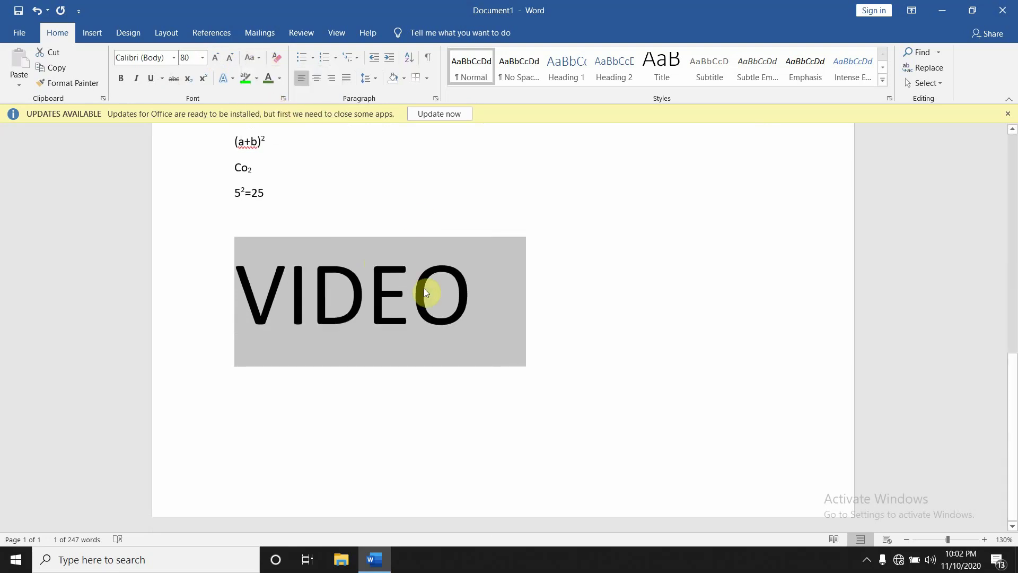
click(261, 60)
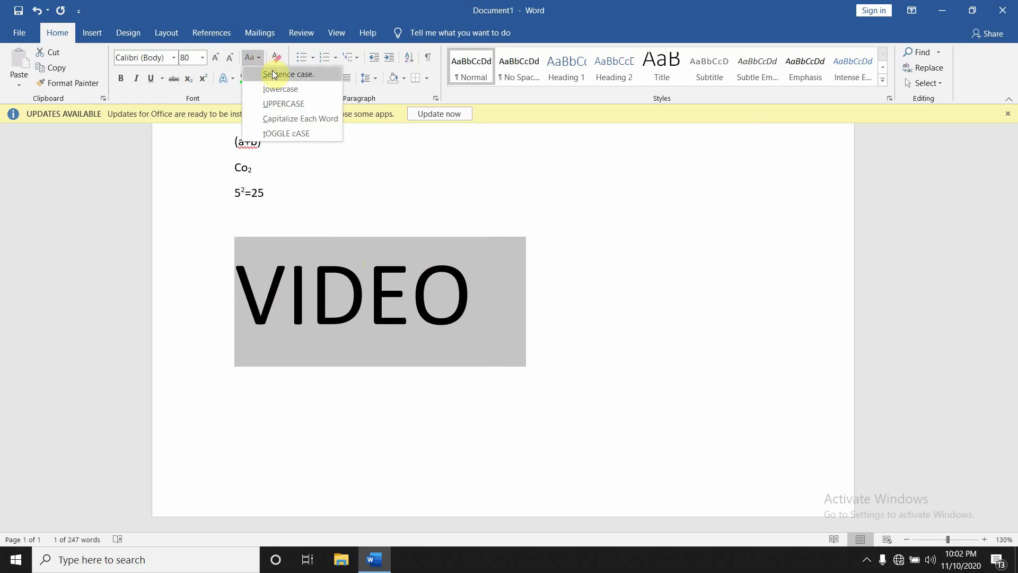
click(272, 70)
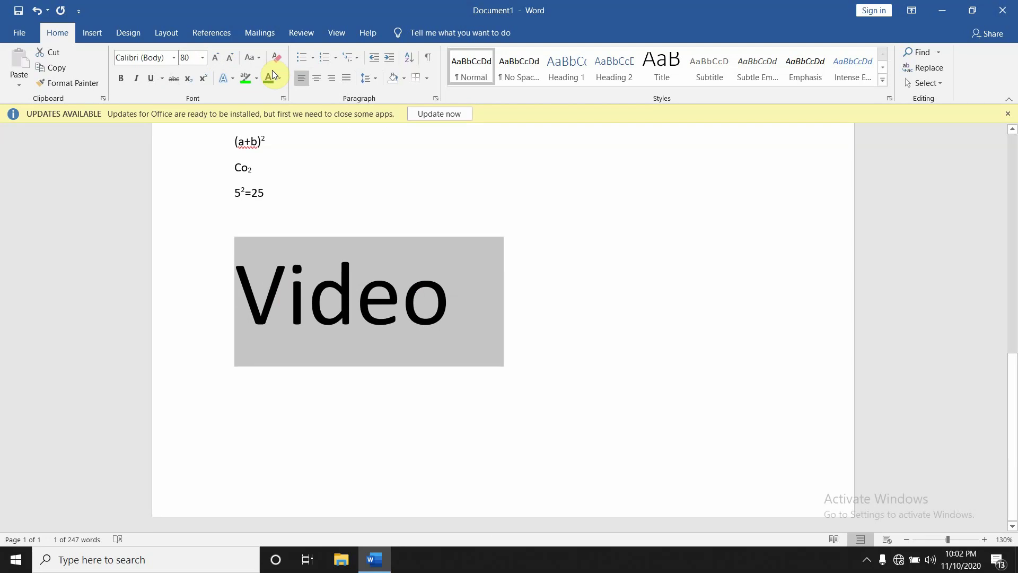
Extend the heading with 'and andio' and shrink it from 80 to 71 pt
click(457, 296)
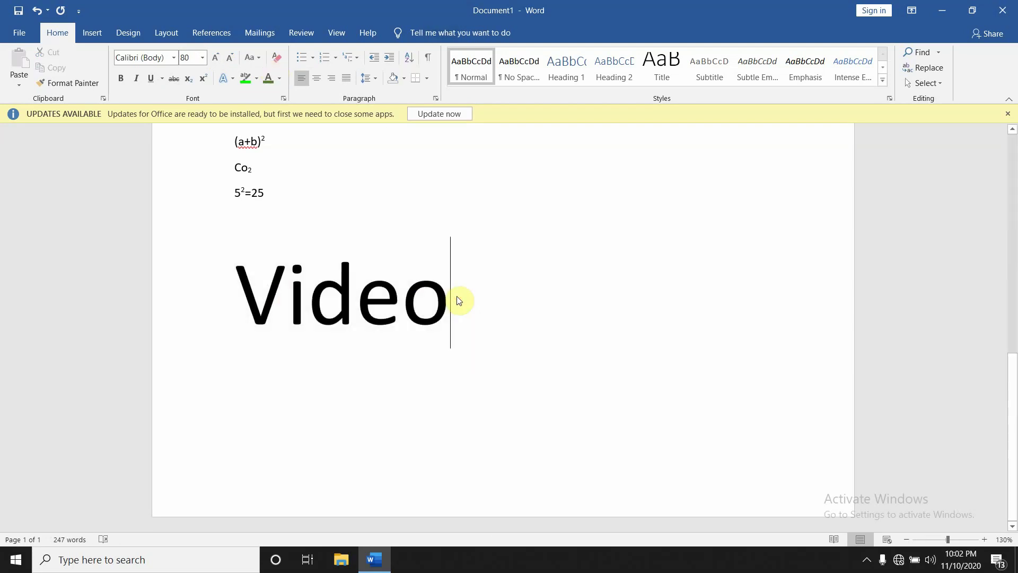
text( an)
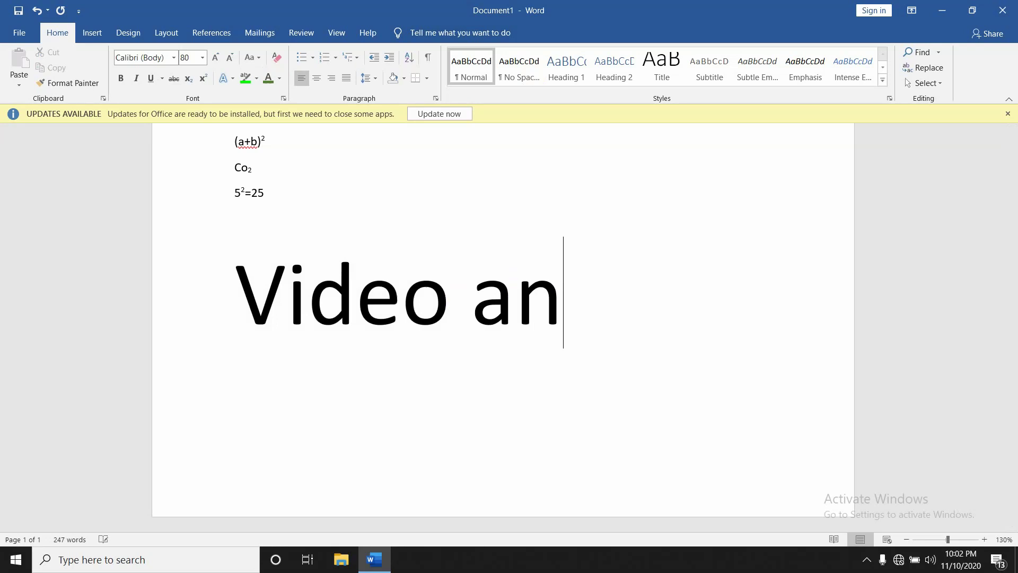
text(d a)
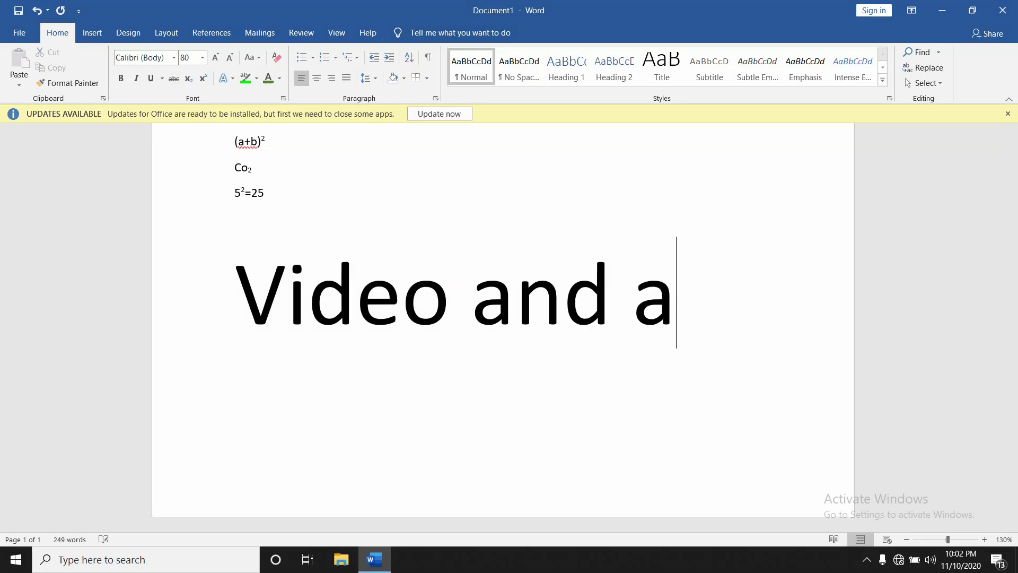
text(ndio)
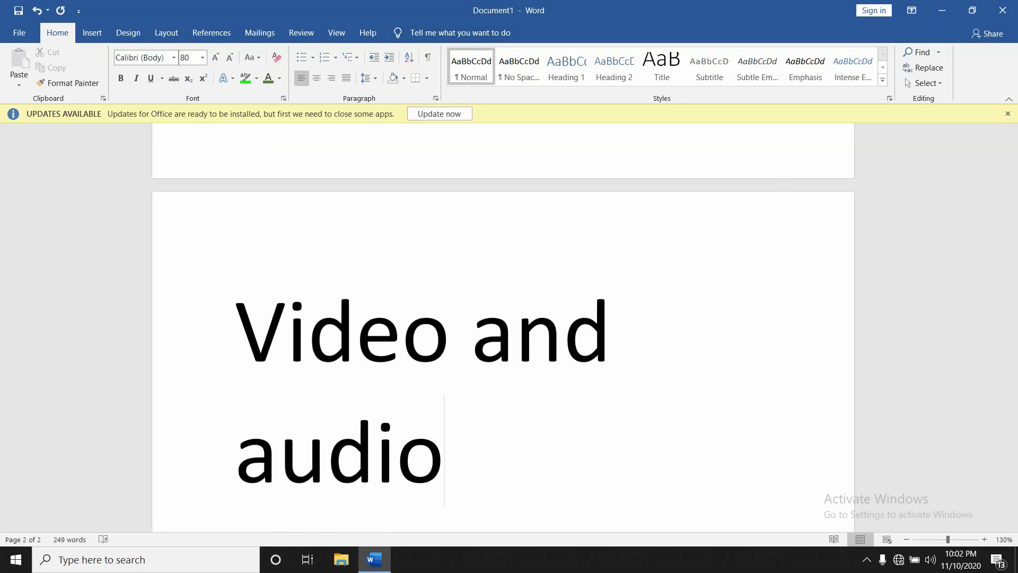
triple_click(457, 296)
scroll(458, 296, up, 2)
scroll(459, 296, up, 2)
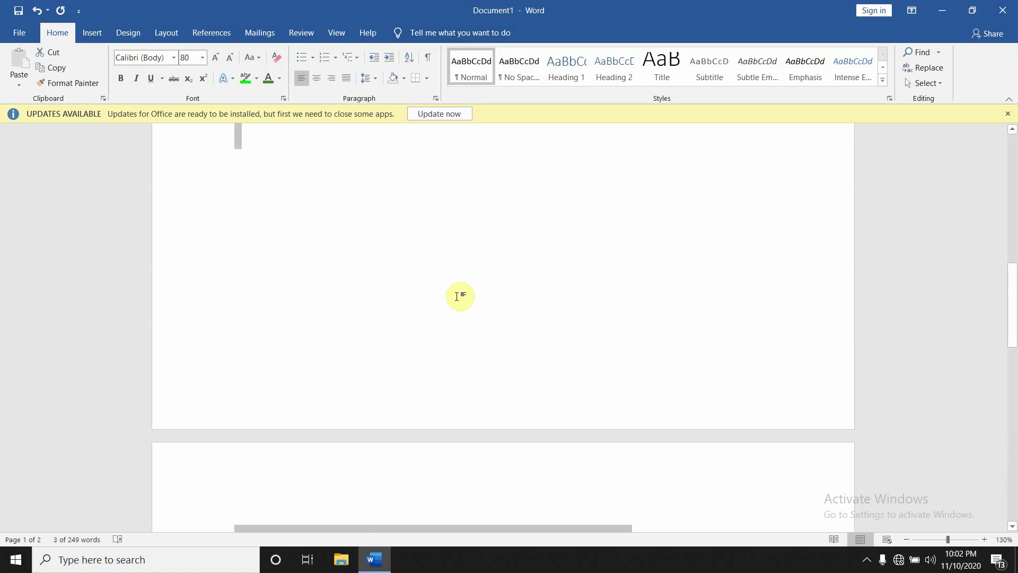
scroll(459, 296, down, 2)
key(ctrl+shift+Left)
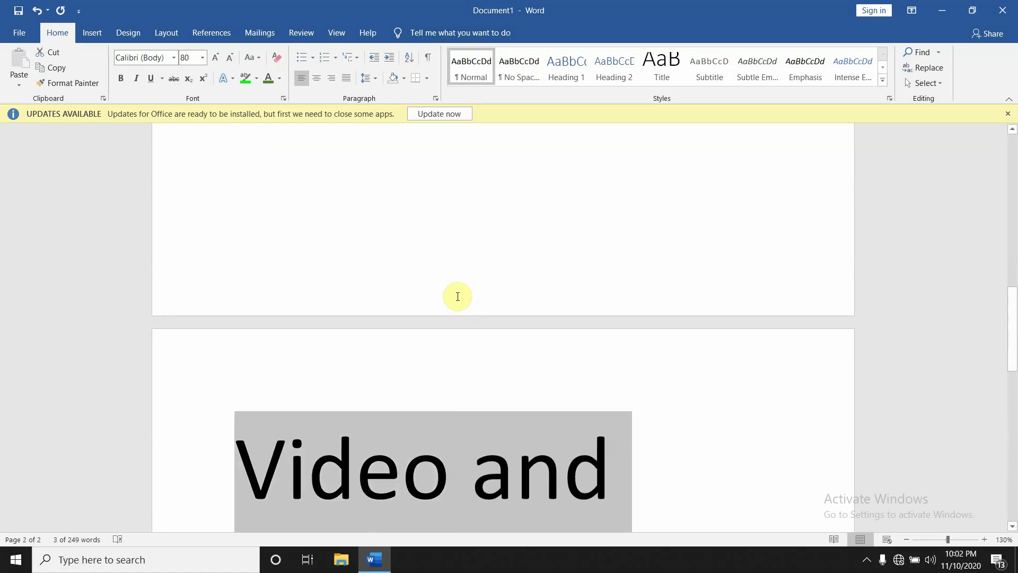
key(ctrl+bracketleft)
key(ctrl+bracketleft)
key(ctrl+bracketleft)
key(ctrl+bracketleft)
key(ctrl+bracketleft)
key(ctrl+bracketleft)
key(ctrl+bracketleft)
key(ctrl+bracketleft)
key(ctrl+bracketleft)
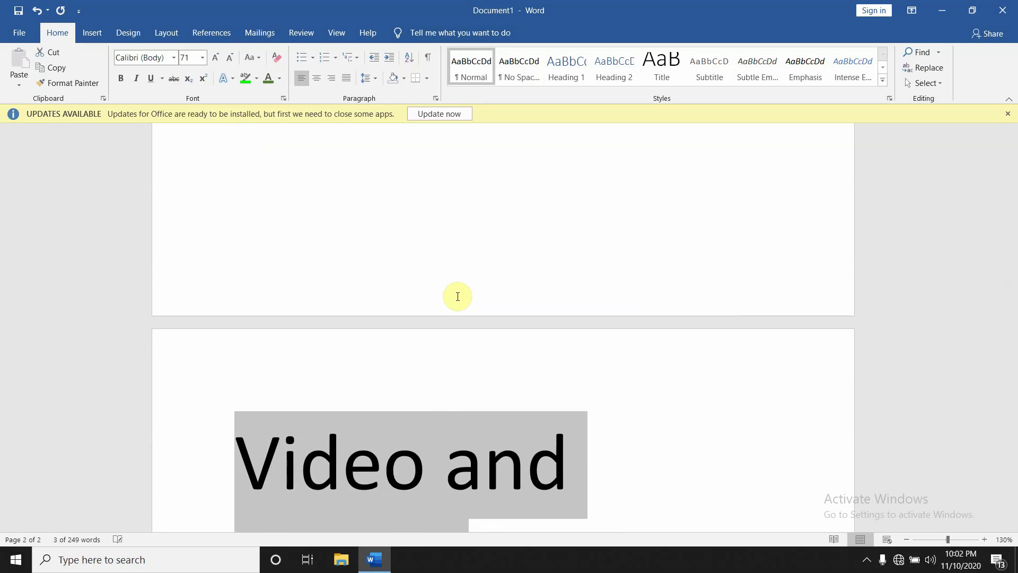
key(ctrl+bracketleft)
key(ctrl+bracketleft)
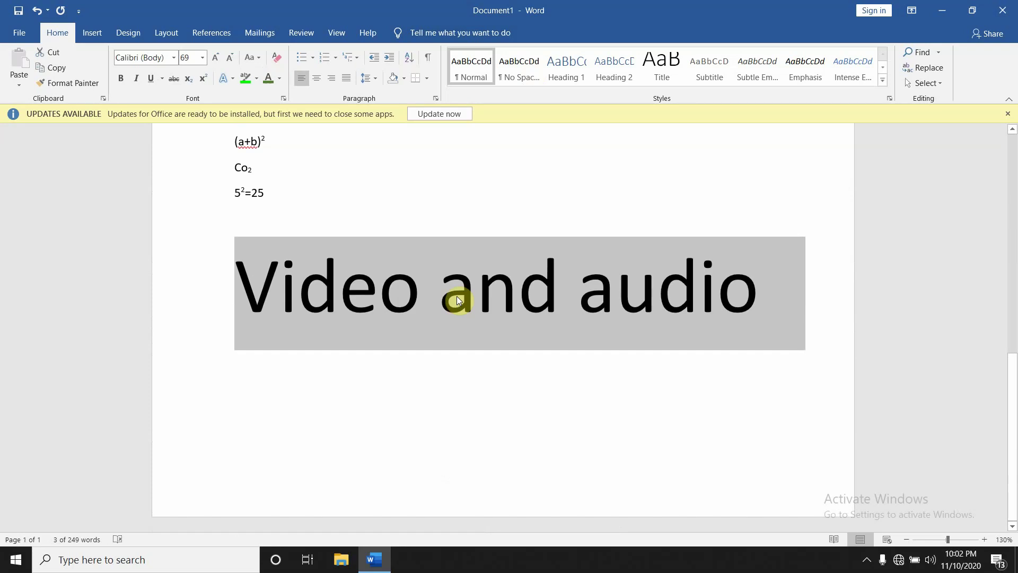
Make the heading all caps and shrink it to 60 pt so it fits one line
click(260, 58)
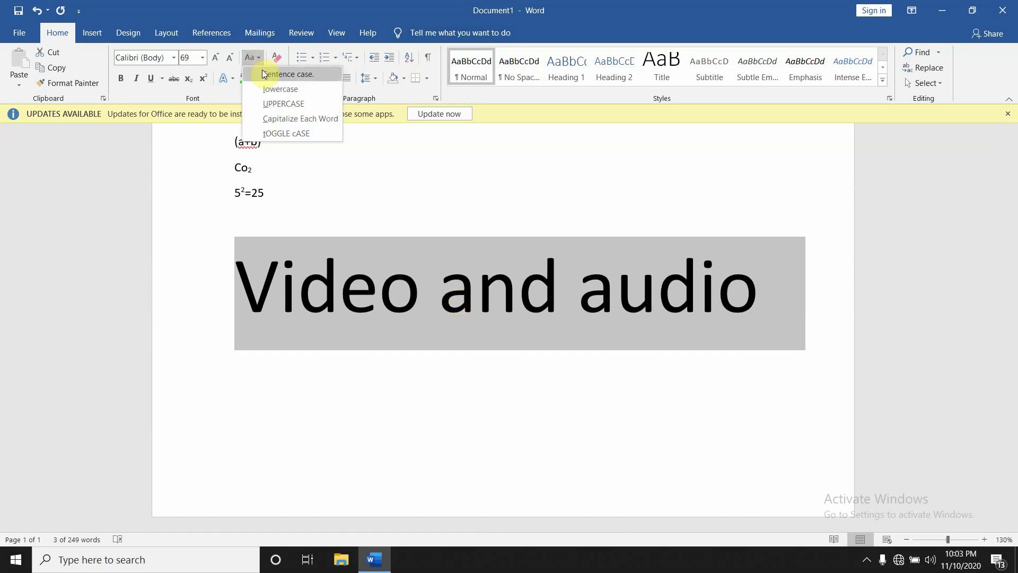
click(264, 103)
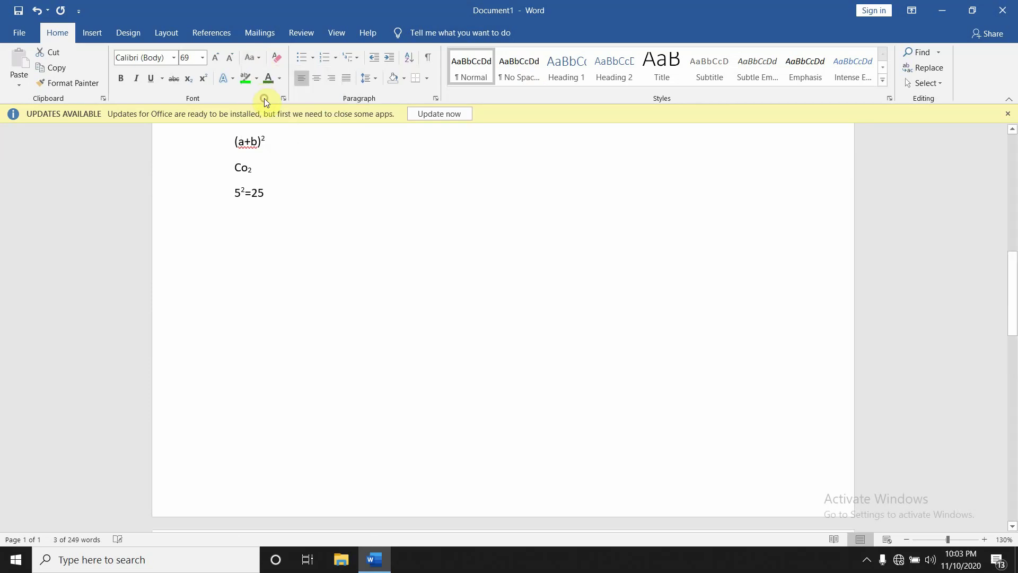
scroll(288, 311, down, 2)
scroll(288, 312, down, 6)
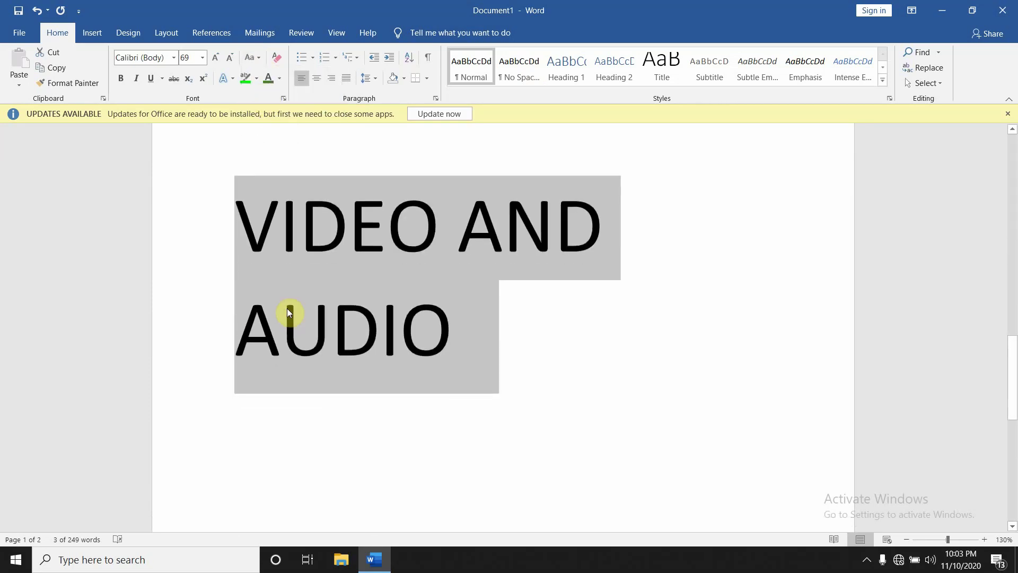
key(ctrl+bracketleft)
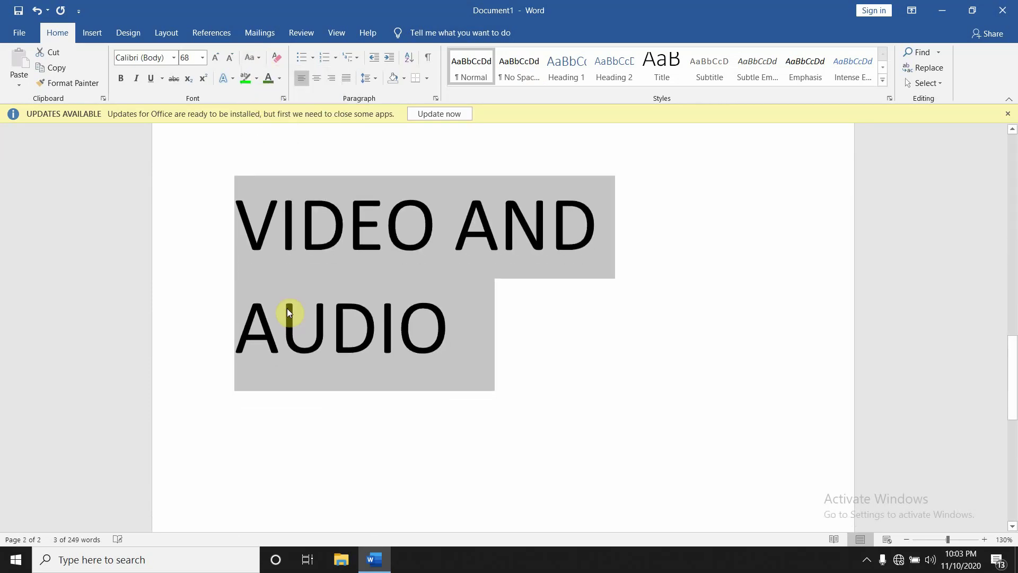
key(ctrl+bracketleft)
key(ctrl+bracketleft)
scroll(287, 309, up, 3)
scroll(287, 308, up, 1)
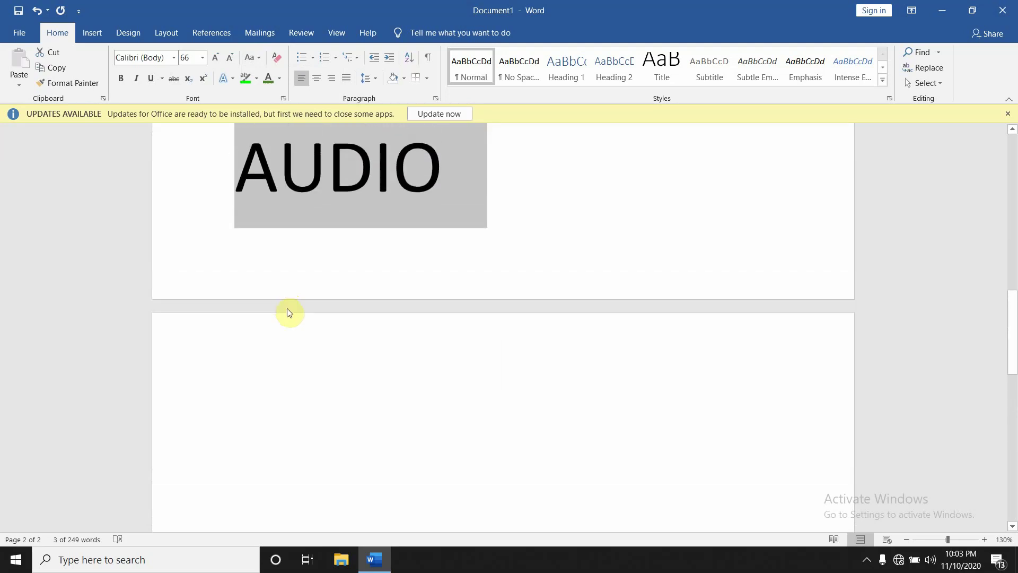
scroll(288, 308, up, 3)
key(ctrl+bracketleft)
key(ctrl+bracketleft)
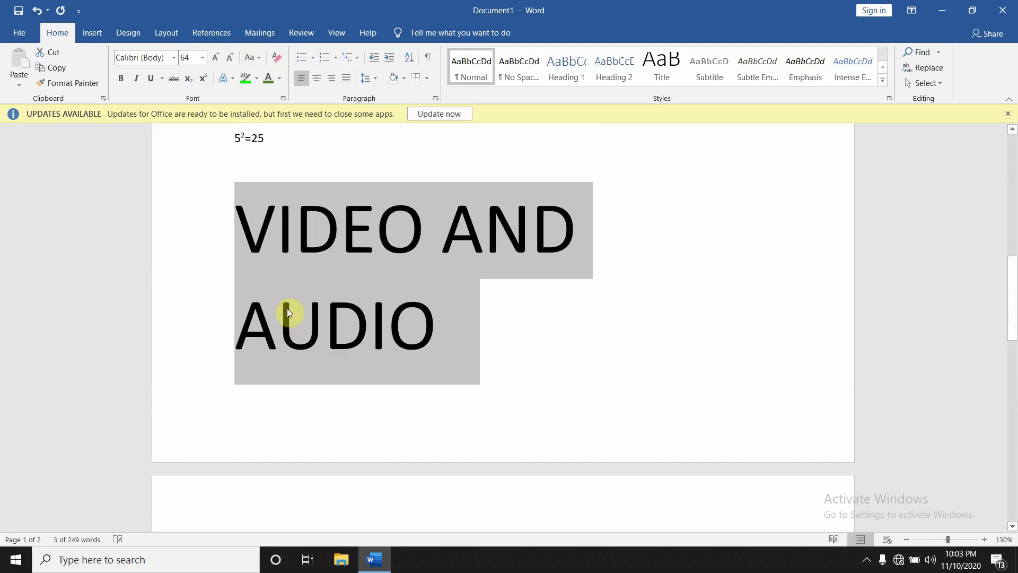
key(ctrl+bracketleft)
key(ctrl+bracketleft)
key(ctrl+bracketleft)
key(ctrl+bracketleft)
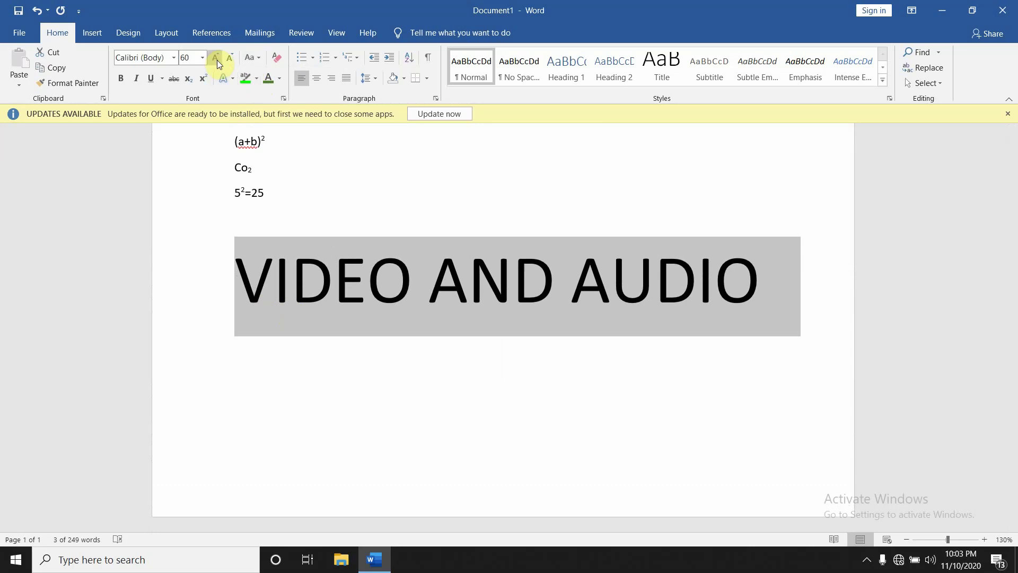
Cycle the heading through Capitalize Each Word, tOGGLE cASE, UPPERCASE and lowercase, ending in Sentence case
click(259, 58)
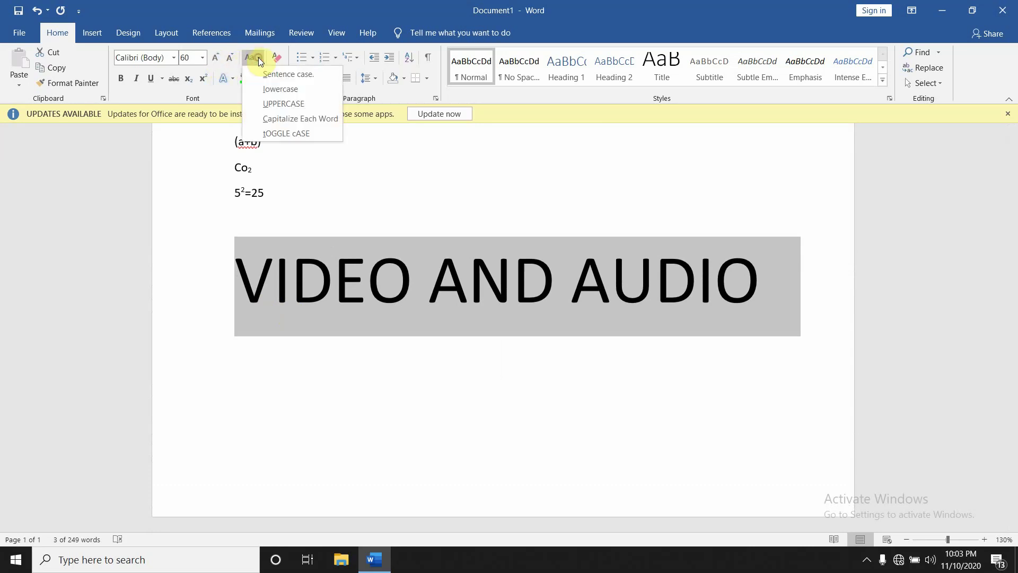
click(285, 119)
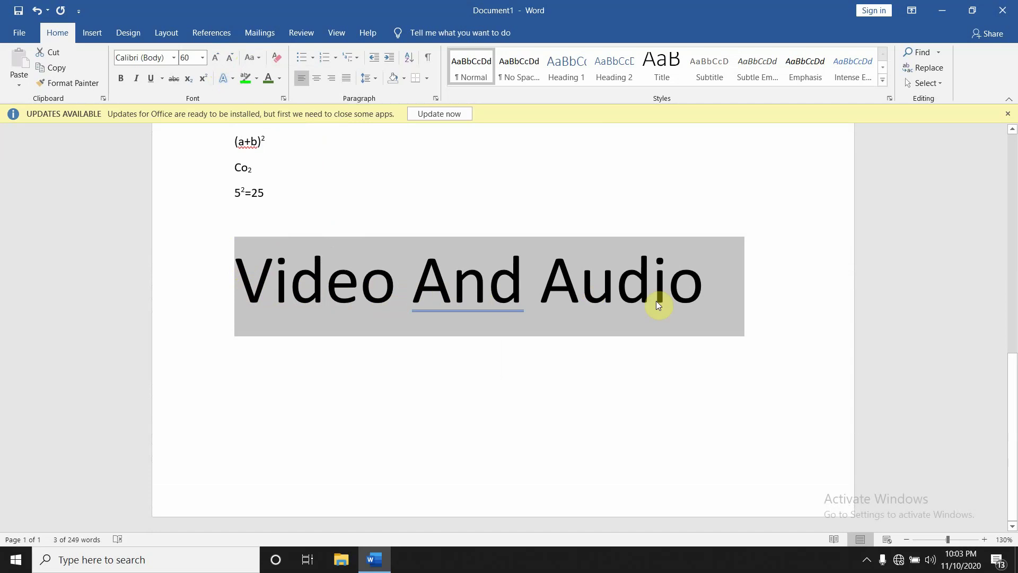
click(259, 57)
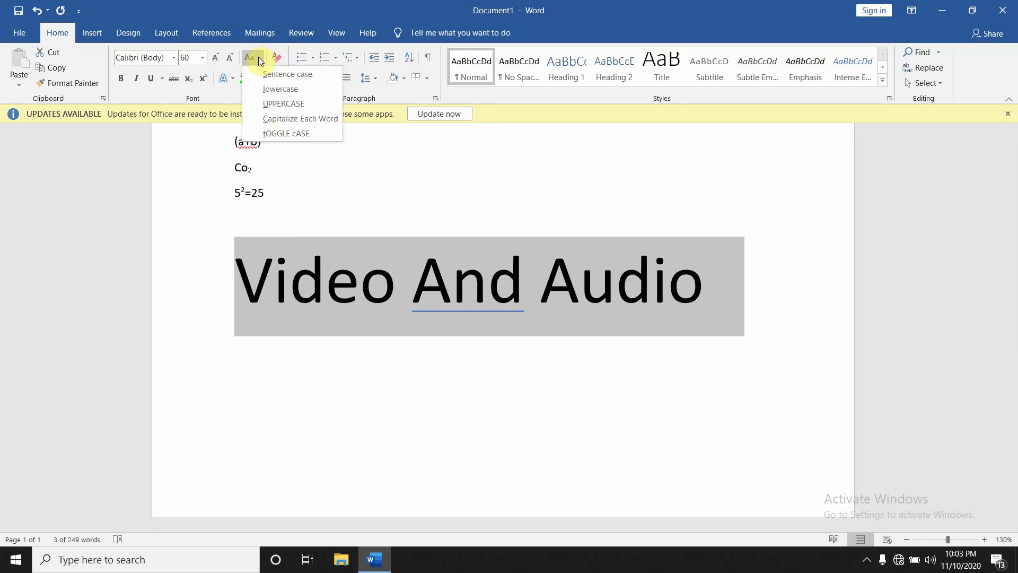
click(270, 139)
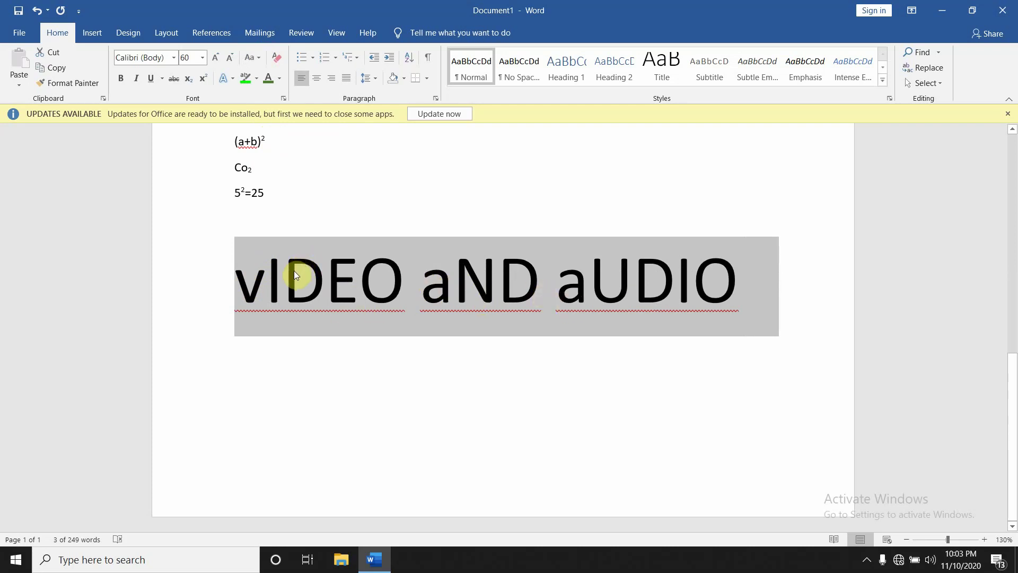
click(263, 59)
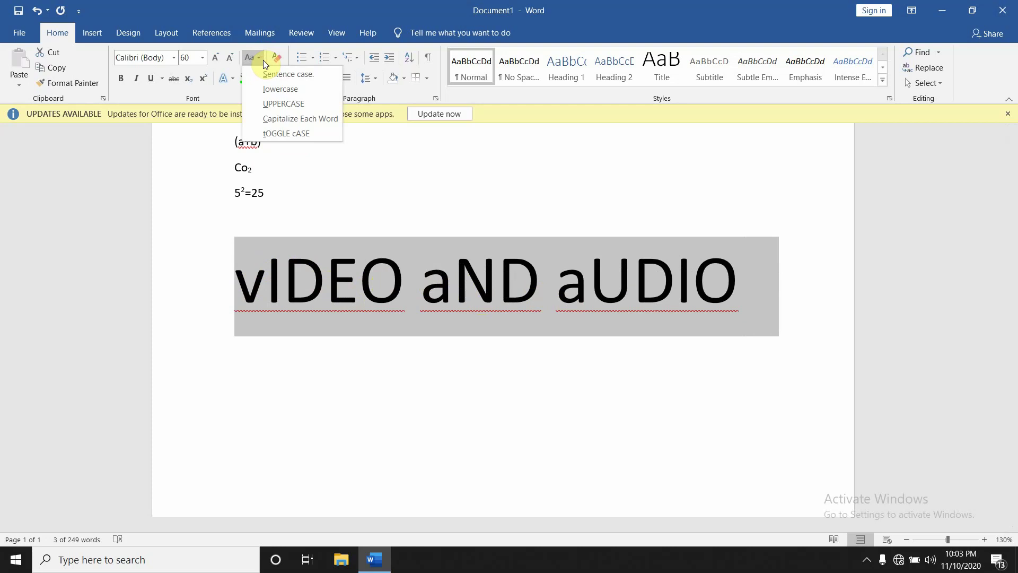
click(275, 120)
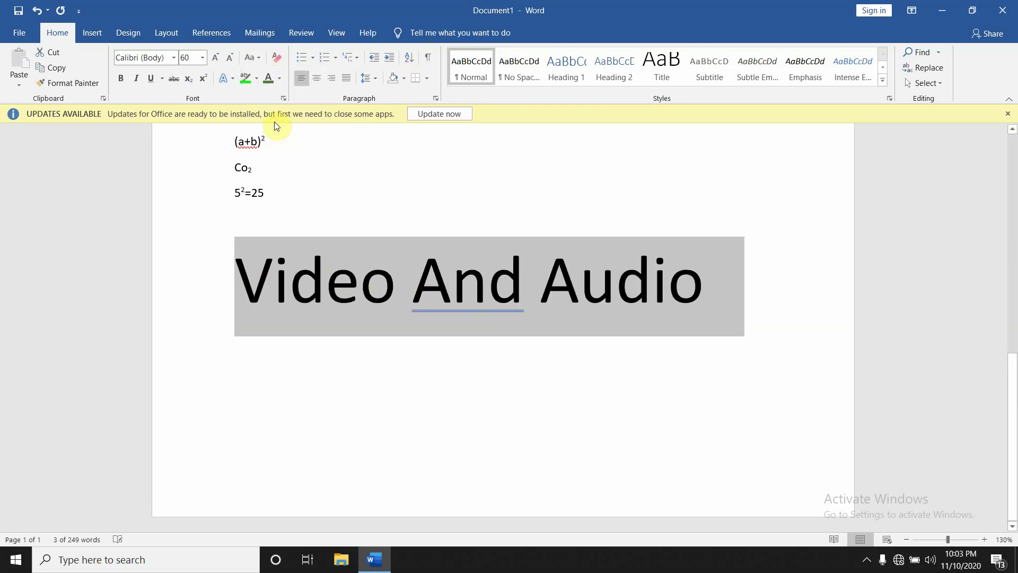
click(258, 58)
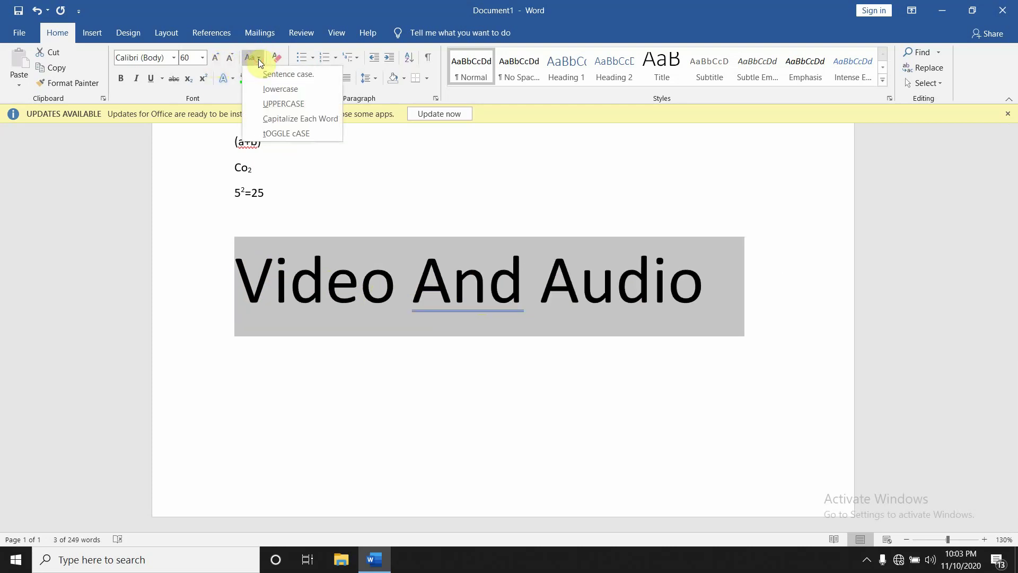
click(272, 104)
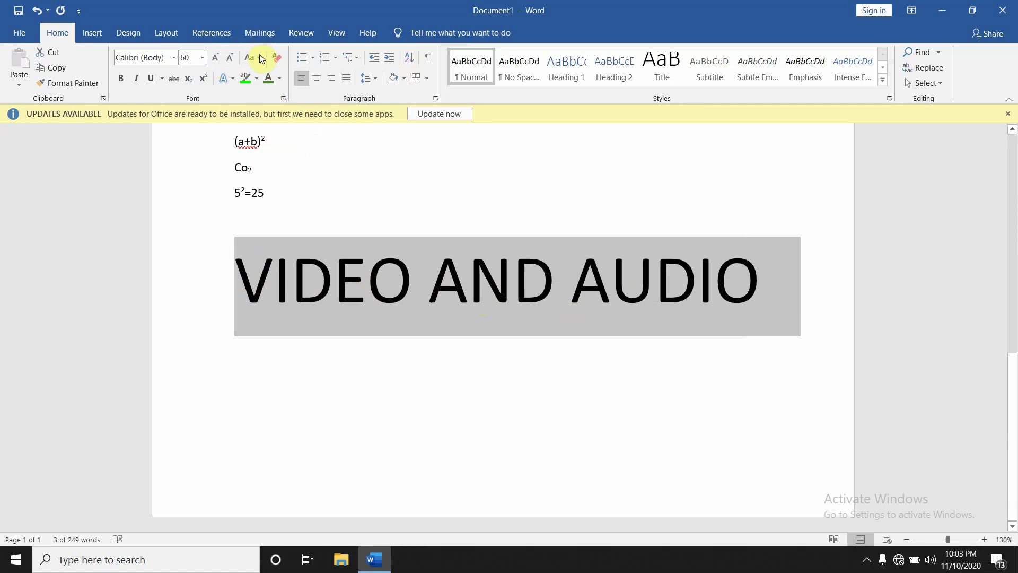
click(259, 55)
click(274, 89)
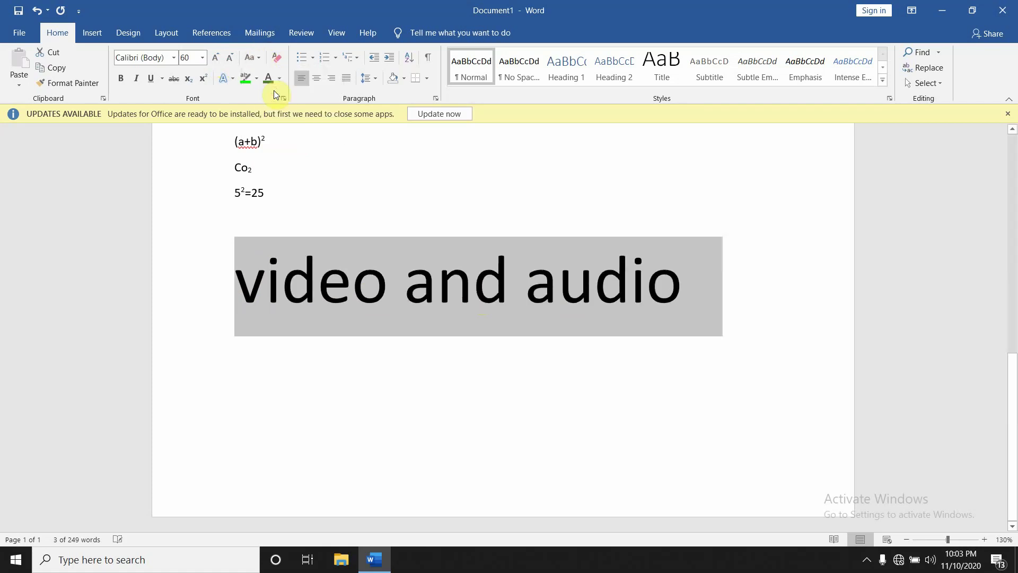
click(260, 59)
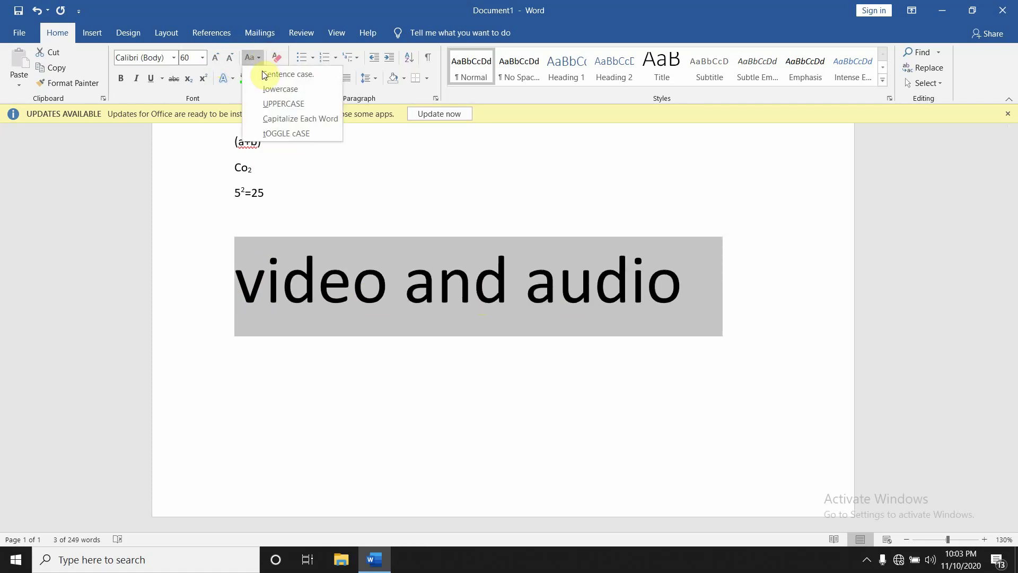
click(265, 71)
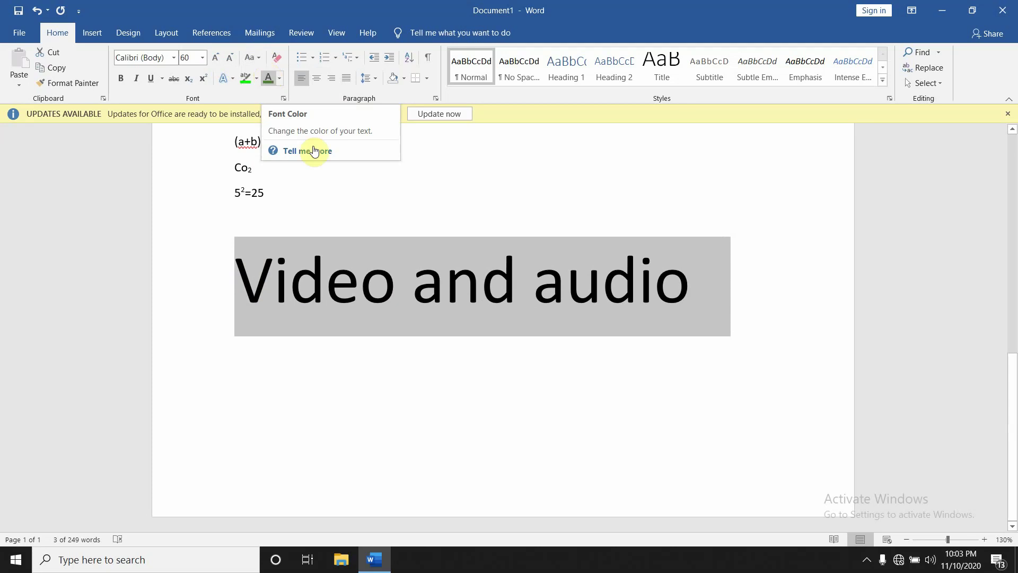
click(366, 209)
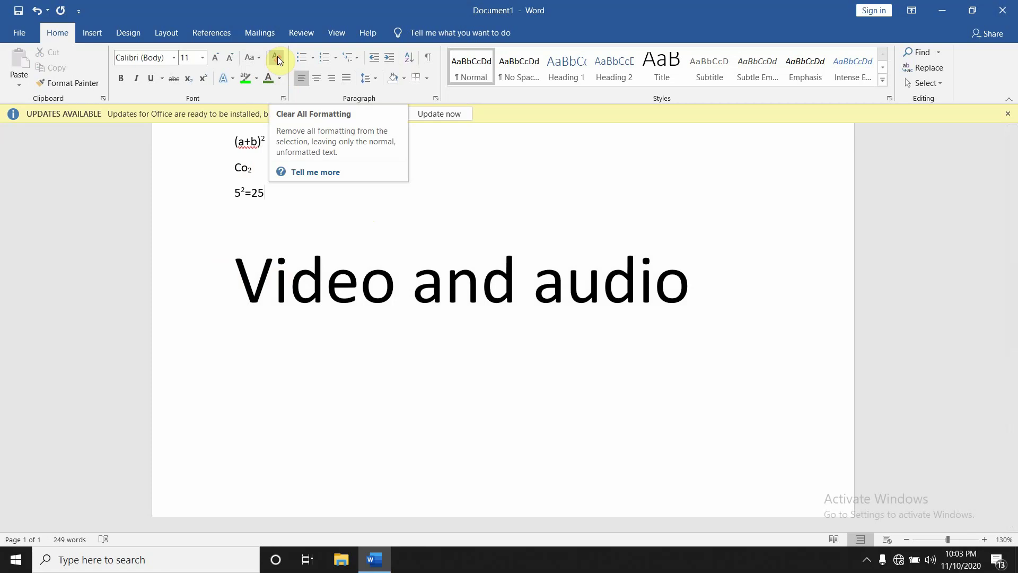
Underline, italicize and colour the first body paragraph dark blue-grey
click(318, 224)
scroll(318, 225, up, 3)
scroll(318, 225, up, 4)
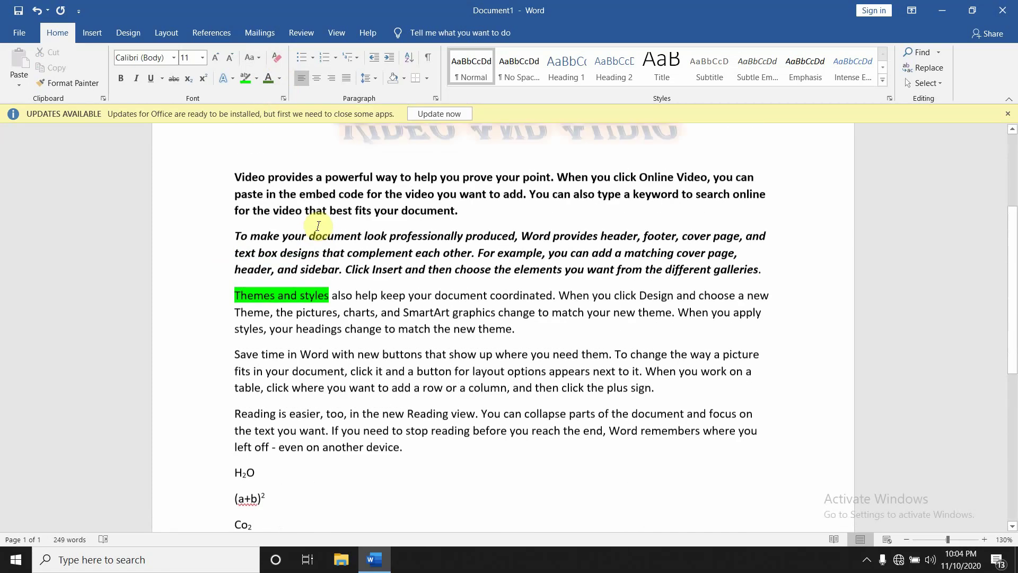
scroll(318, 226, up, 1)
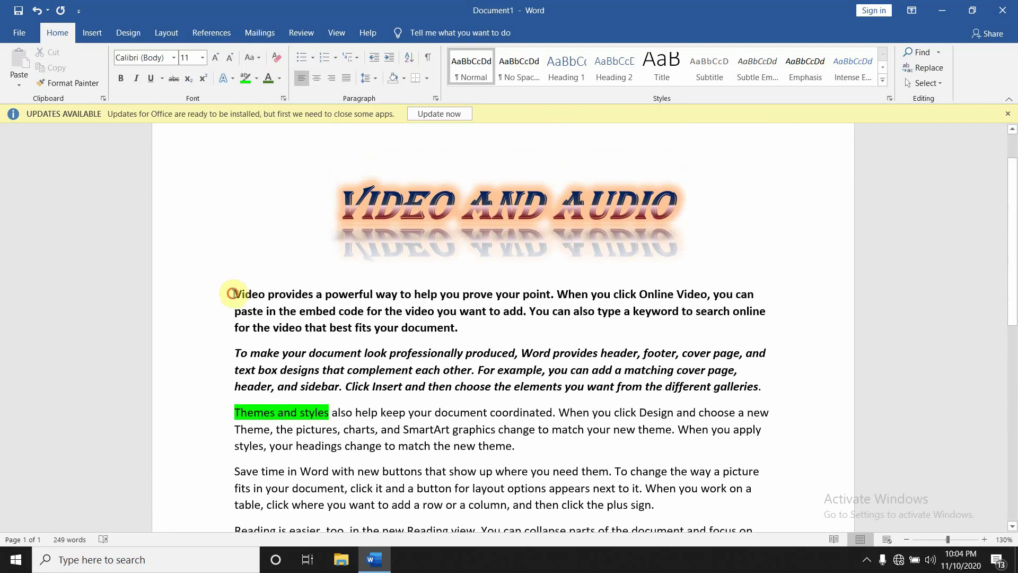
mouse_move(234, 295)
mouse_down()
mouse_move(513, 358)
mouse_move(499, 337)
mouse_up()
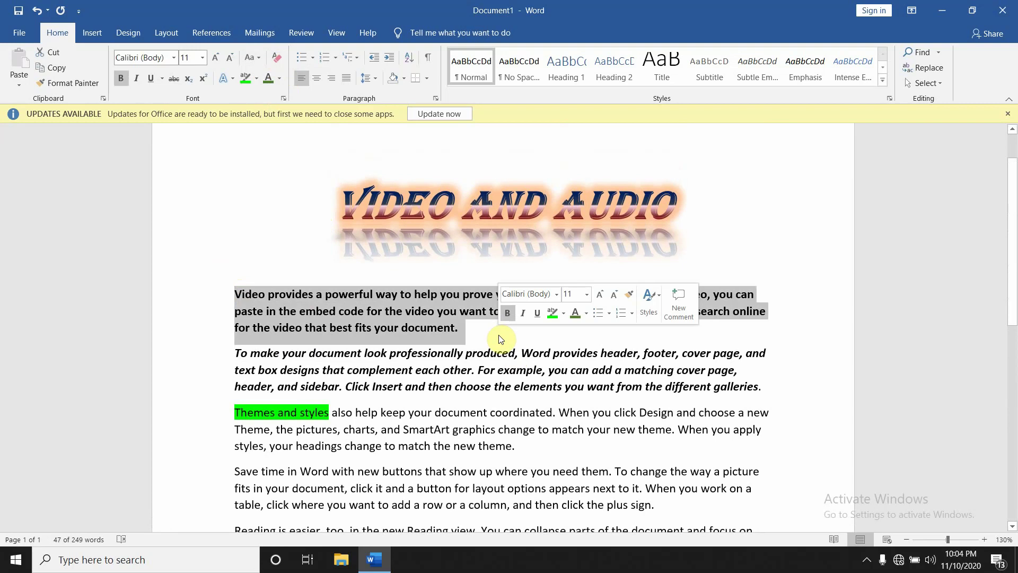
key(ctrl+u)
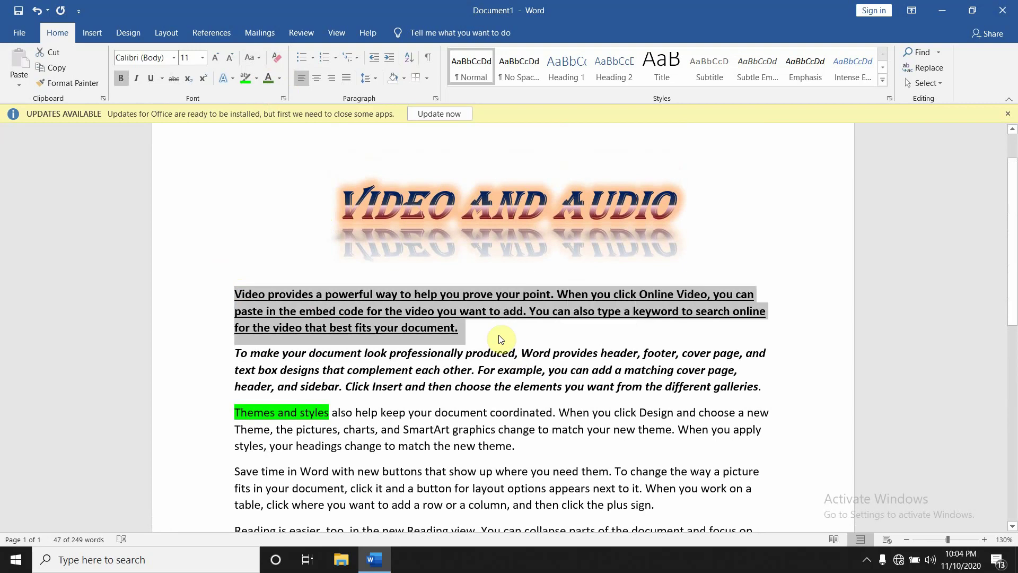
key(ctrl+i)
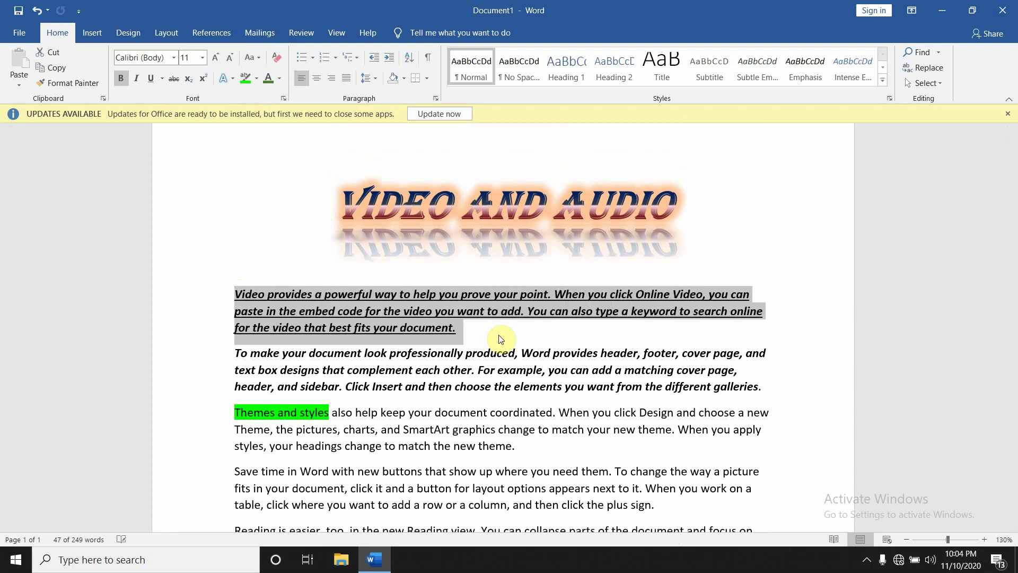
click(279, 78)
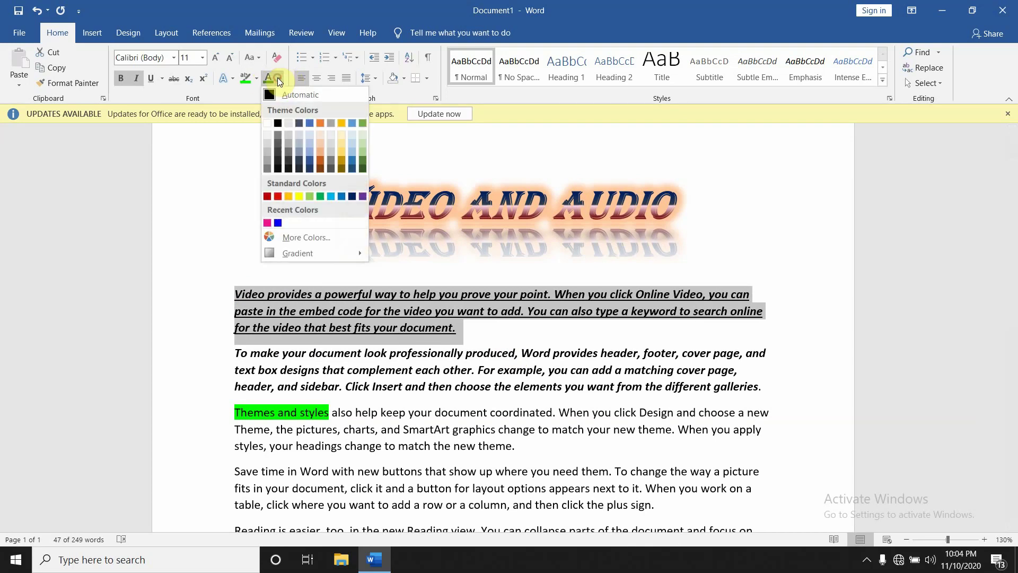
click(311, 159)
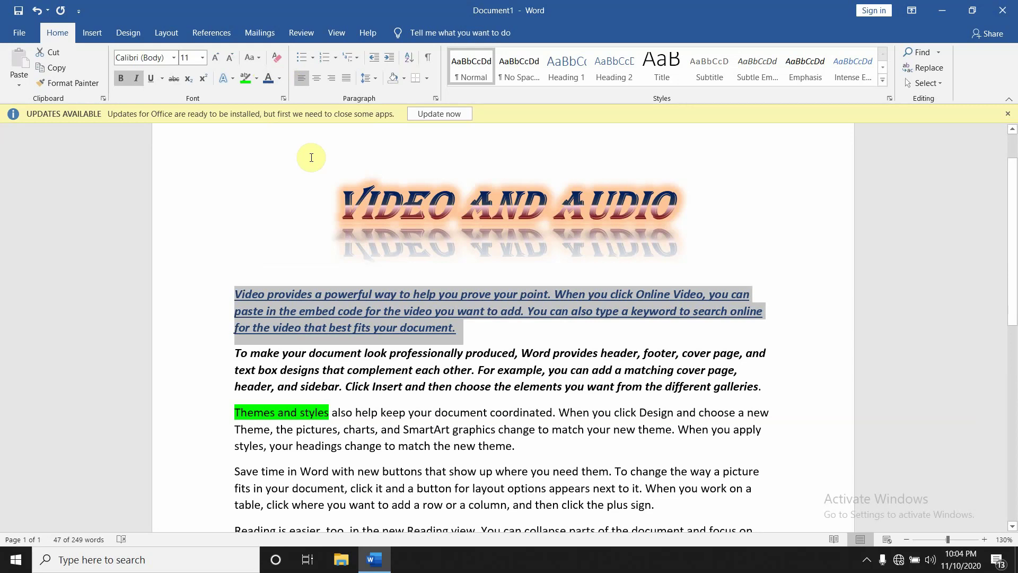
Enlarge the paragraph to 16 pt in Times New Roman, then clear all formatting
key(ctrl+shift+period)
key(ctrl+shift+period)
key(ctrl+shift+period)
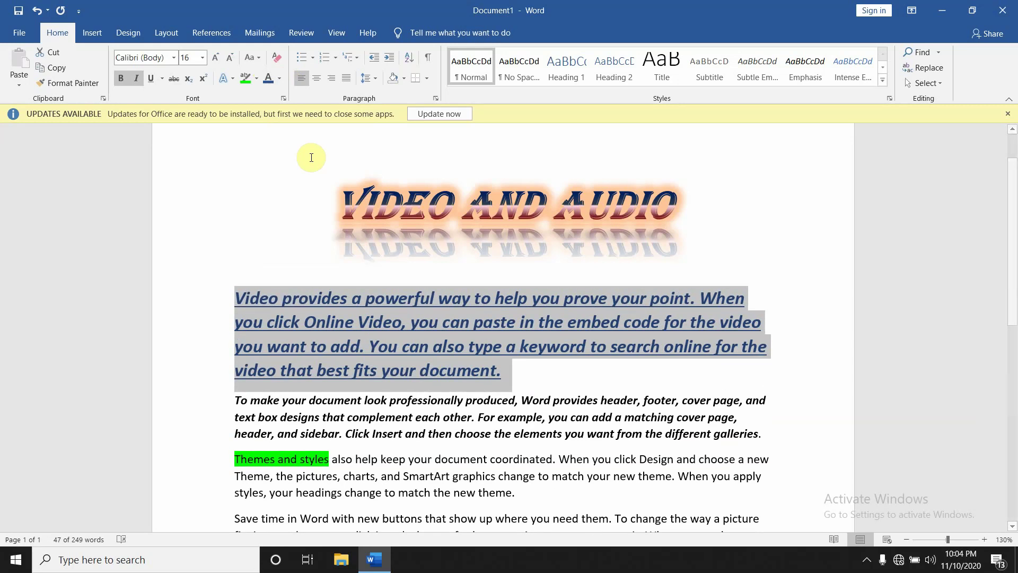
click(173, 59)
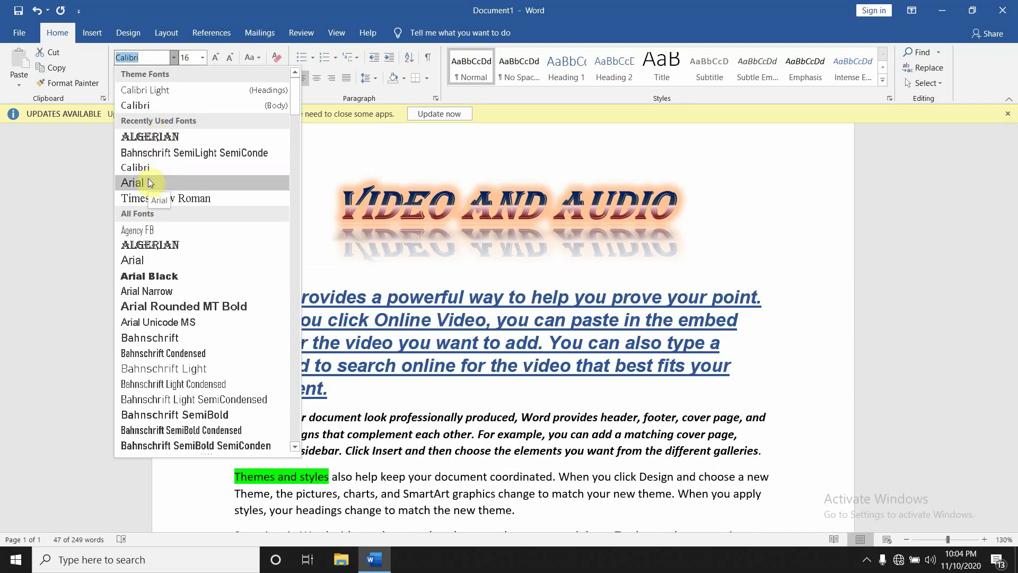
click(145, 198)
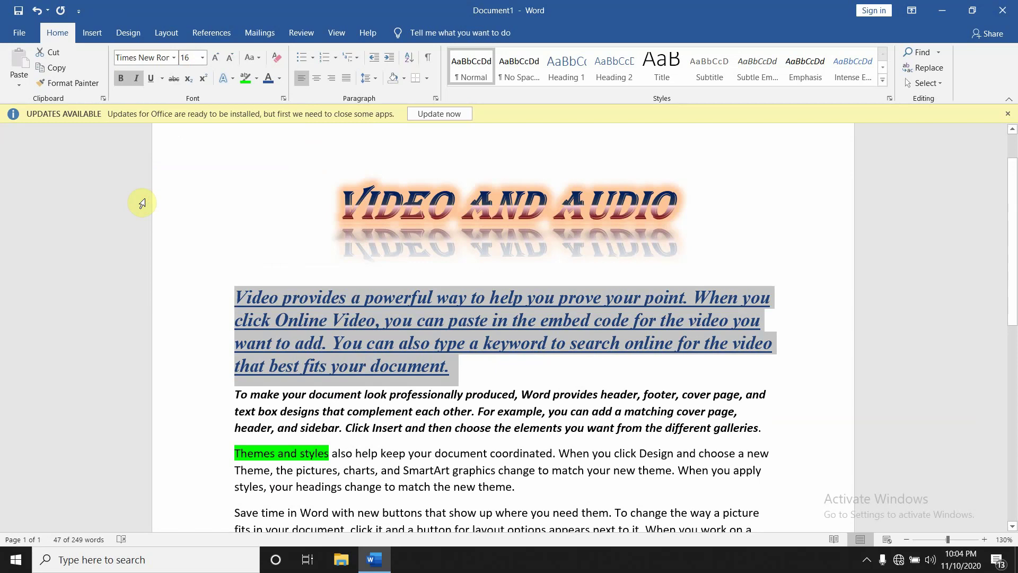
click(278, 57)
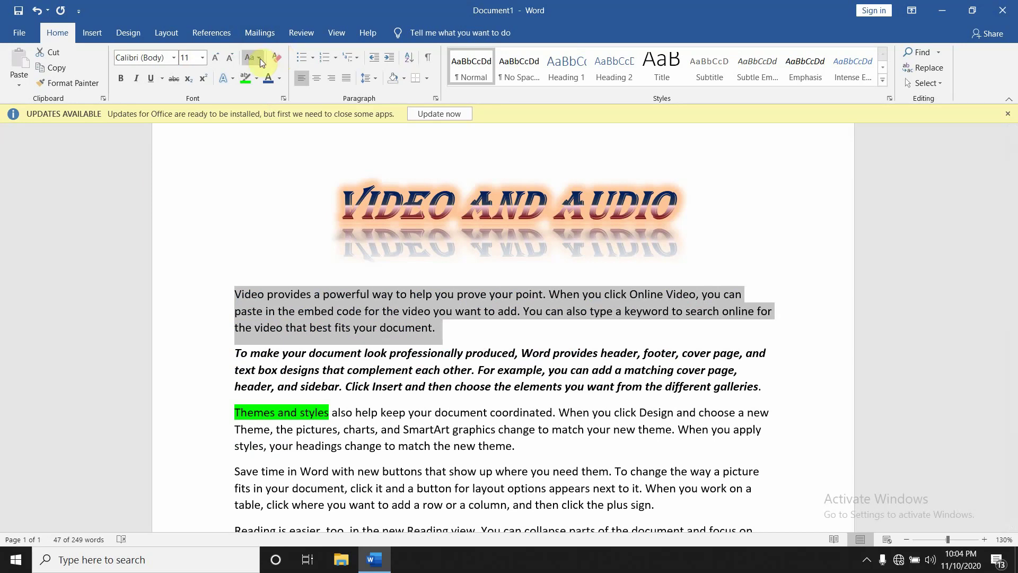
Highlight the first paragraph bright green and make it bold, italic and underlined
click(257, 79)
click(267, 93)
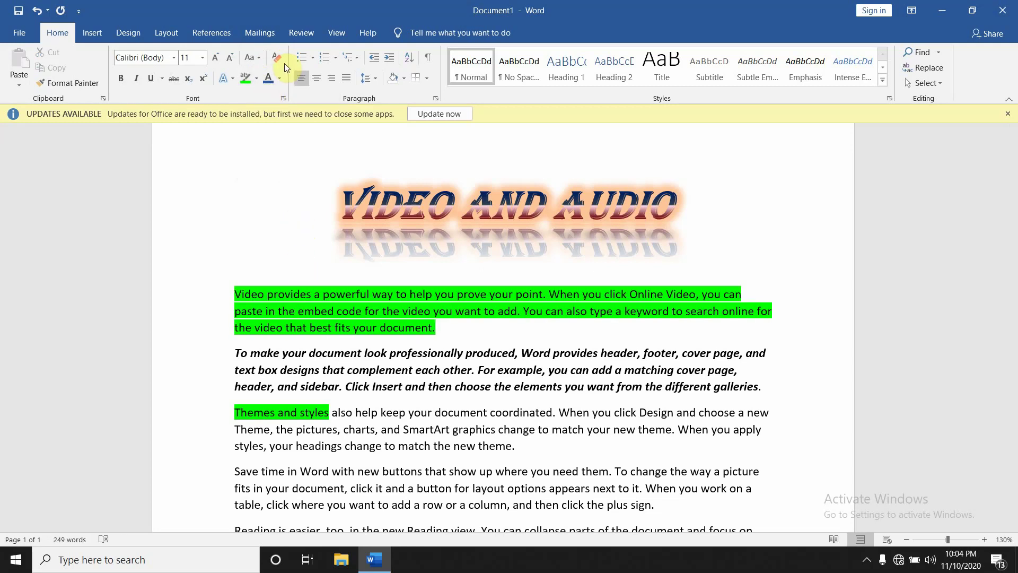
drag(232, 293, 456, 323)
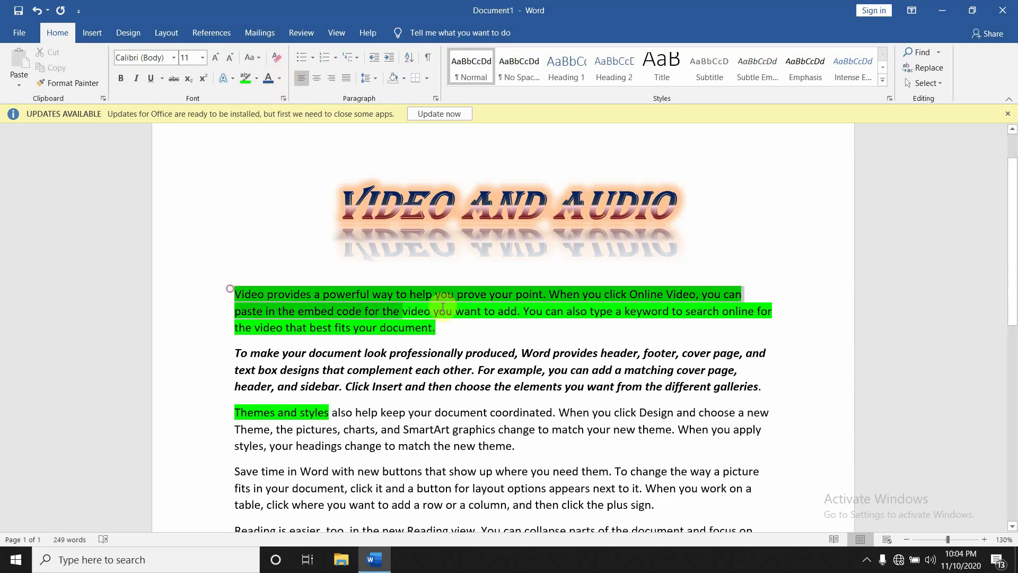
click(126, 78)
click(135, 79)
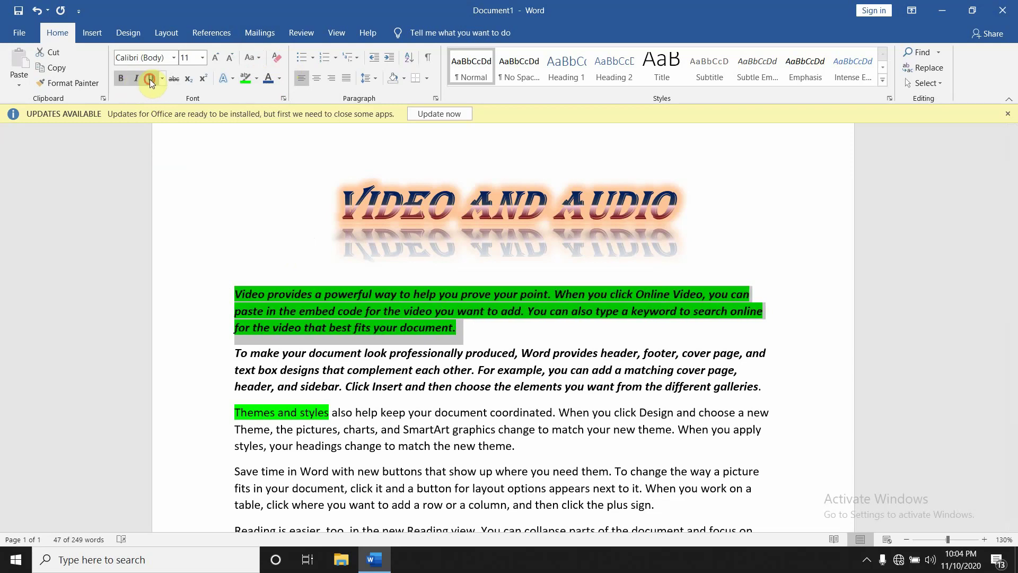
click(149, 79)
Set the paragraph to 16 pt dark blue, then clear all formatting
click(204, 61)
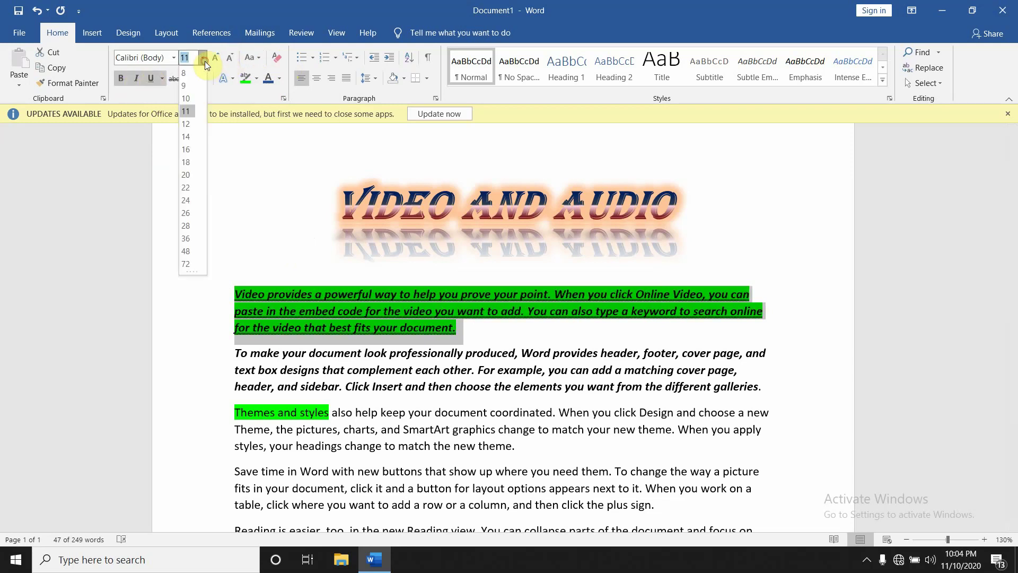
click(191, 154)
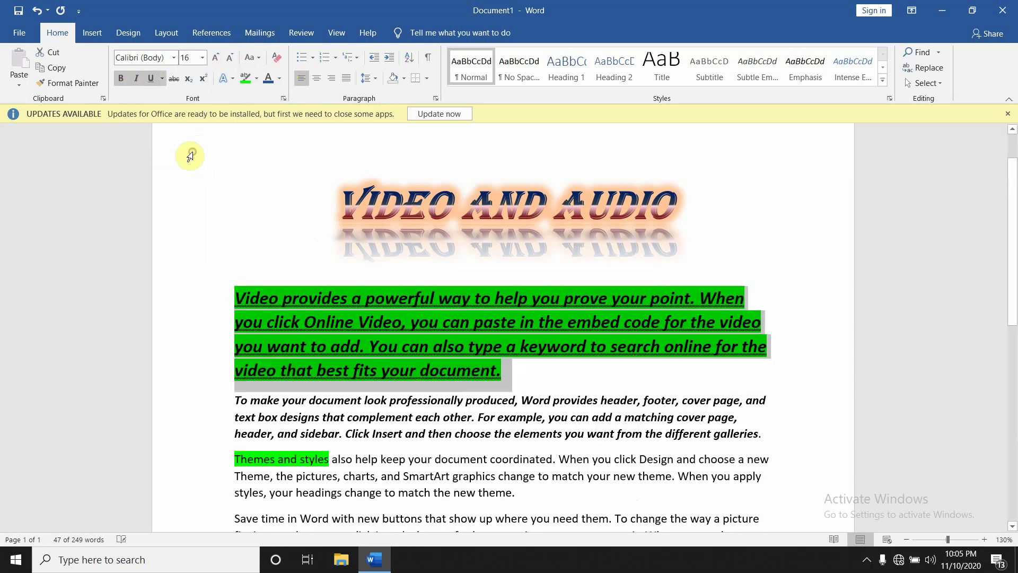
click(279, 80)
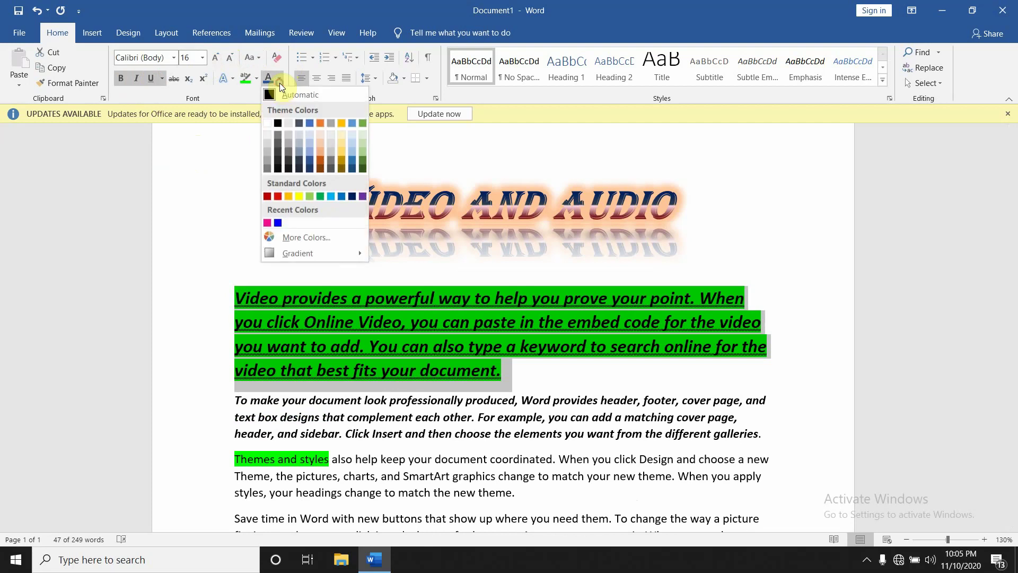
click(311, 165)
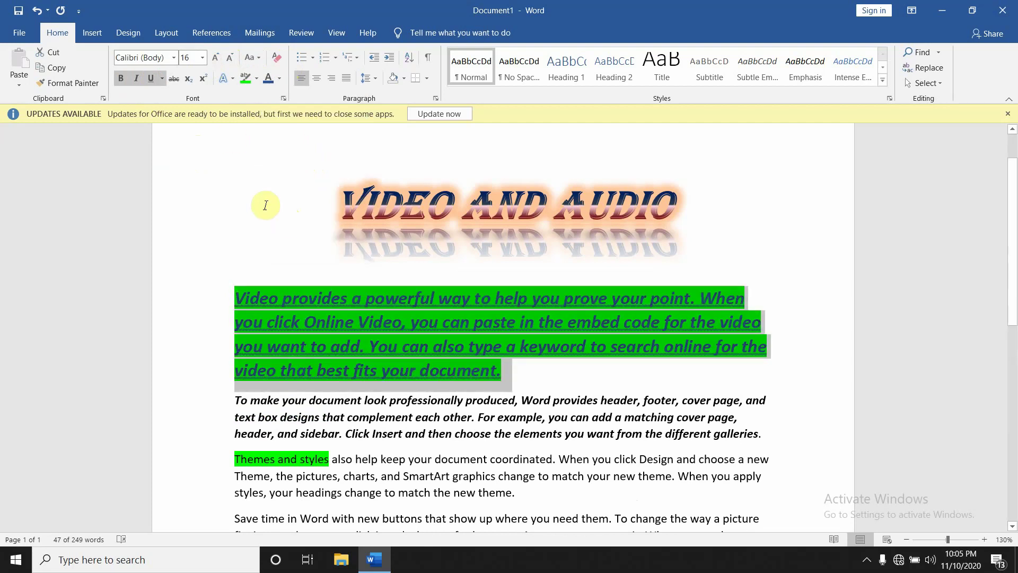
click(277, 62)
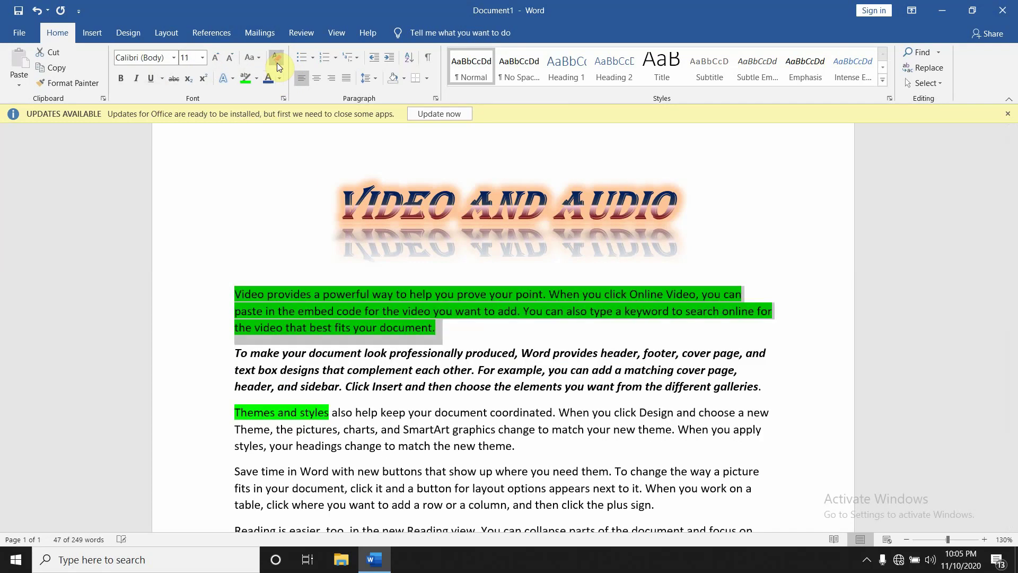
click(247, 80)
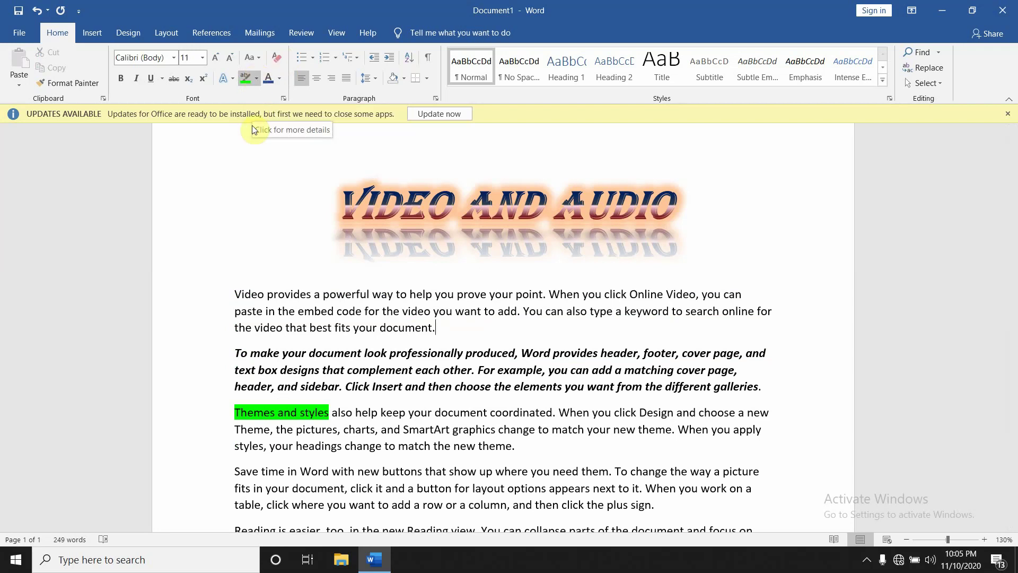
click(249, 159)
click(249, 159)
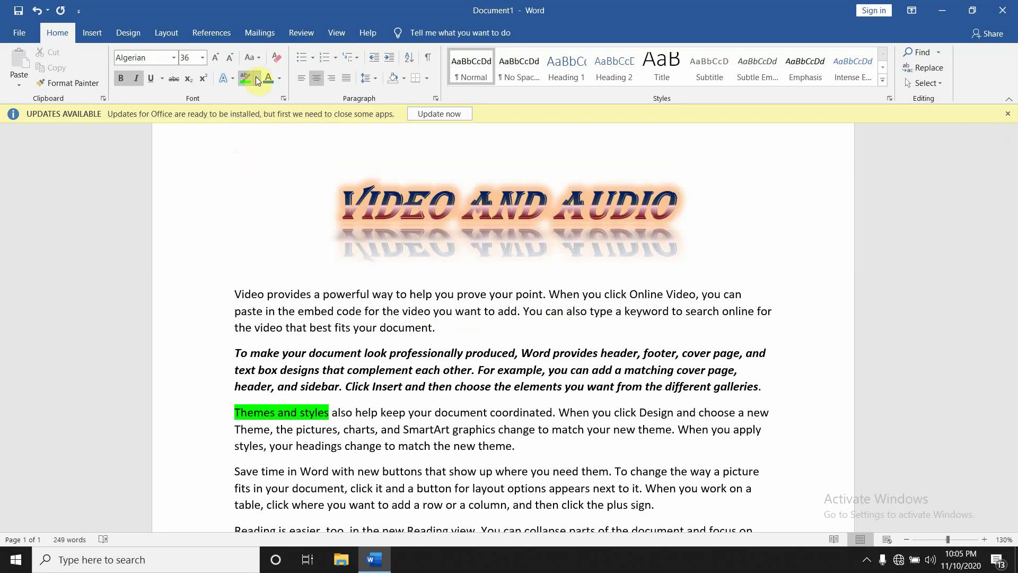
click(259, 201)
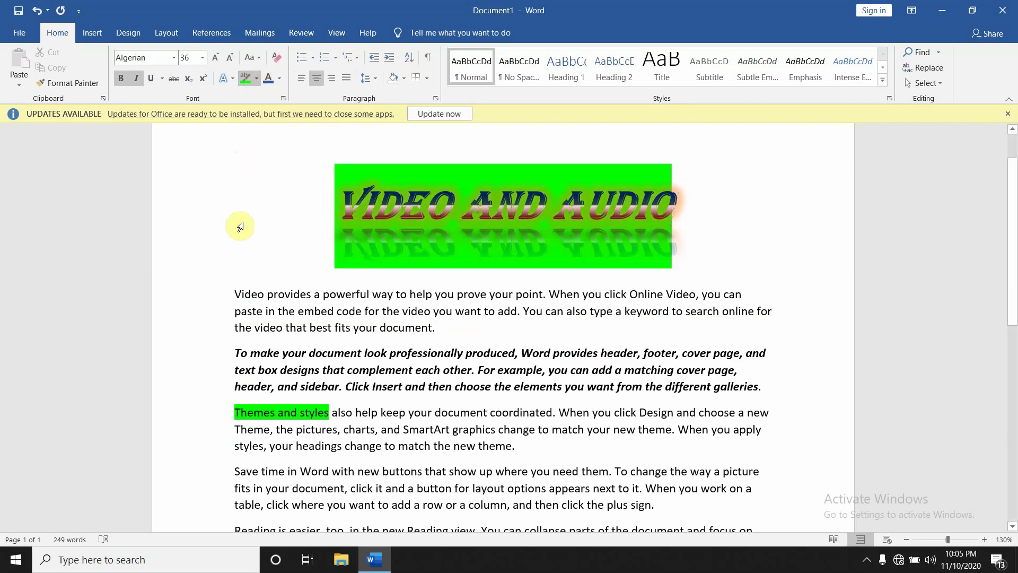
click(237, 221)
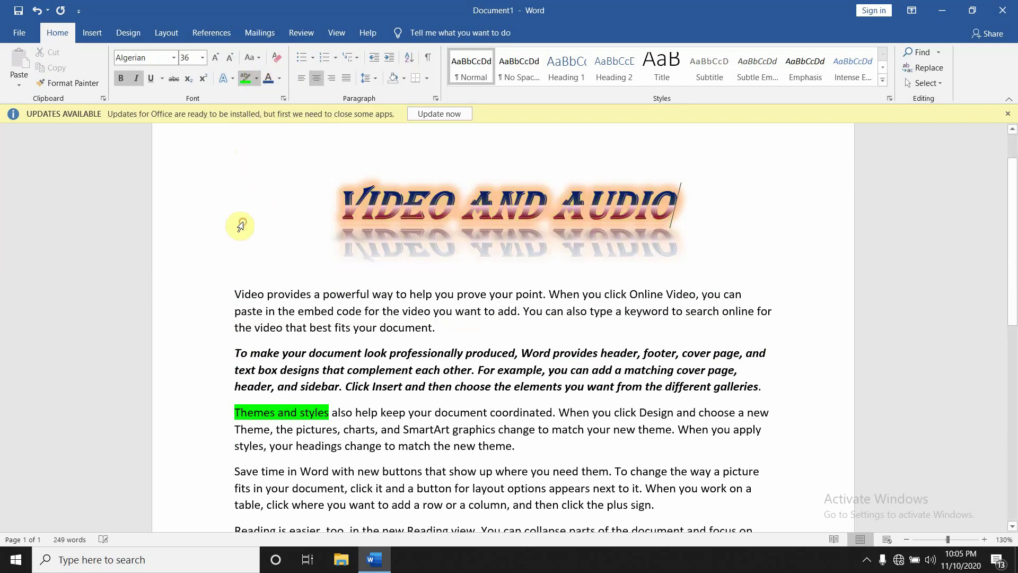
double_click(251, 317)
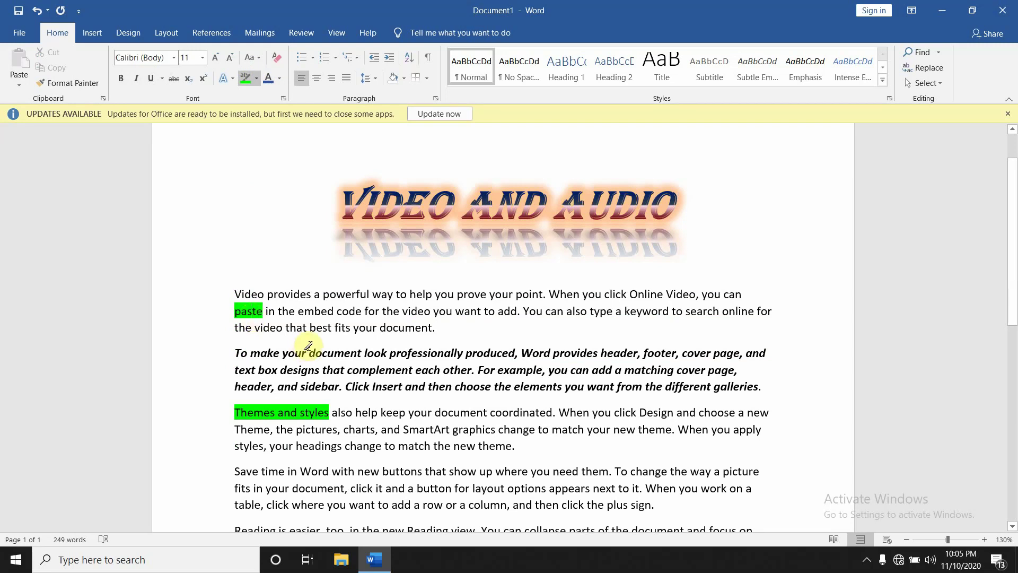
double_click(314, 329)
triple_click(313, 328)
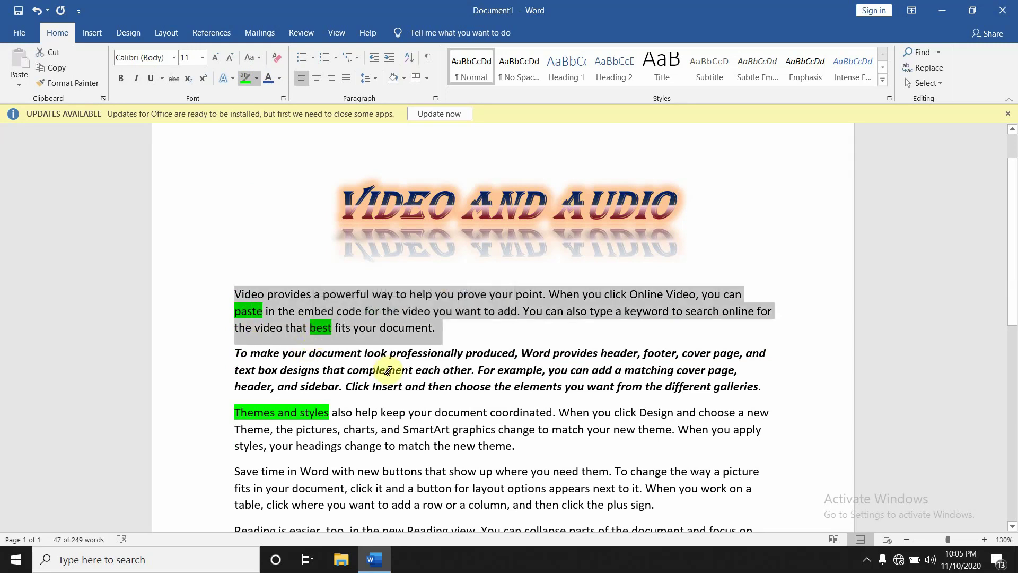
double_click(422, 429)
triple_click(422, 428)
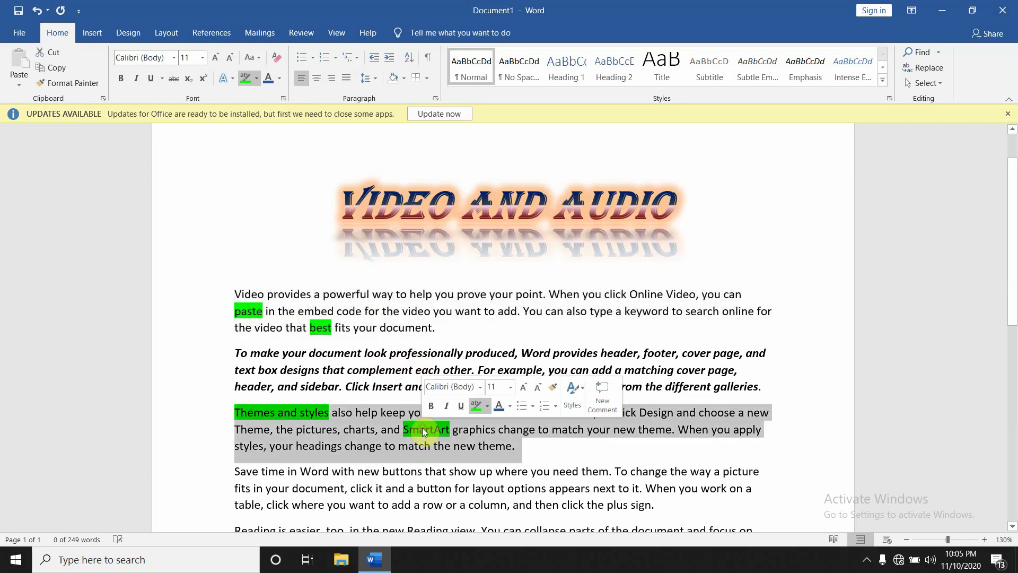
double_click(436, 486)
scroll(438, 489, down, 3)
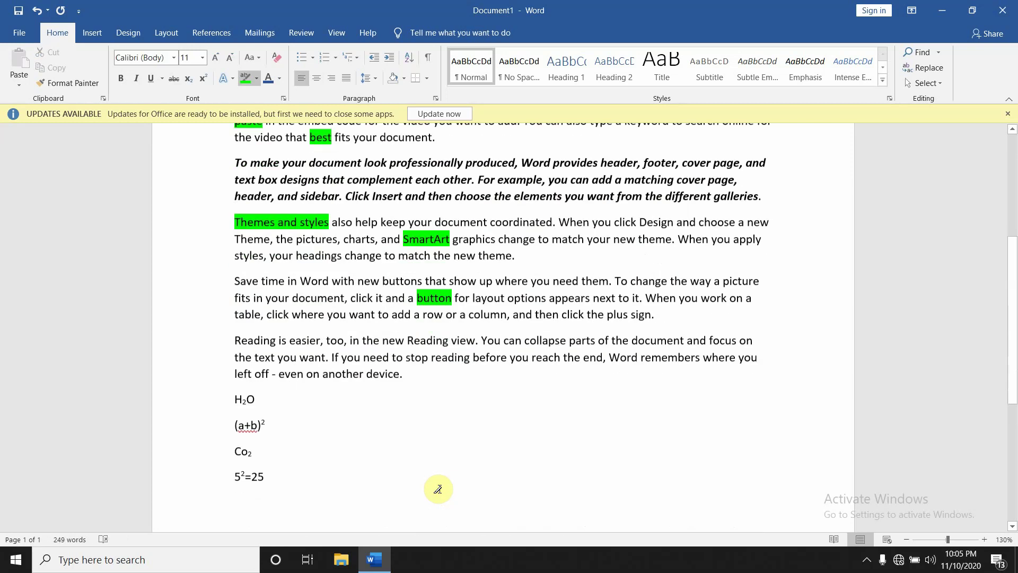
double_click(256, 351)
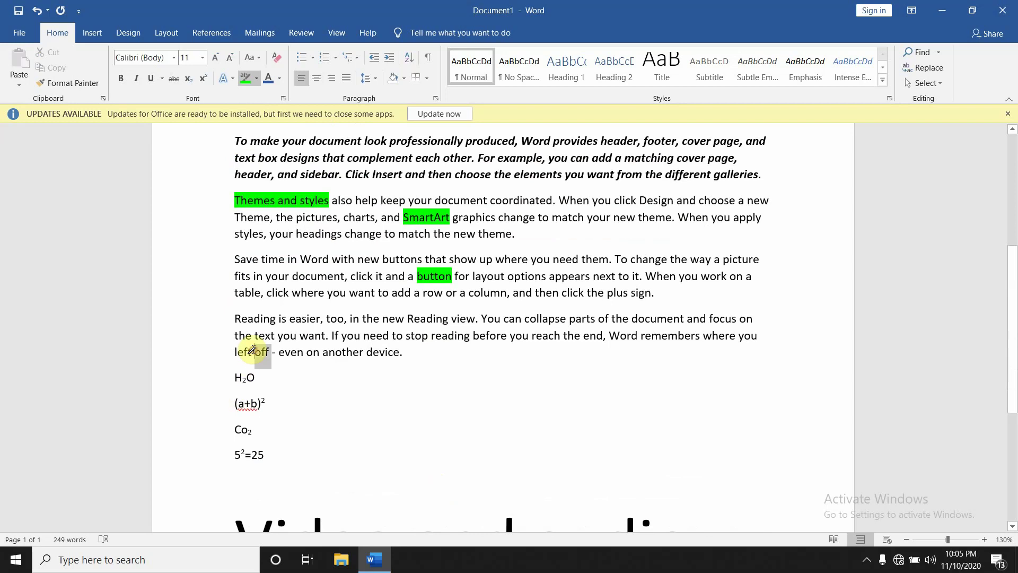
double_click(312, 352)
scroll(312, 352, up, 5)
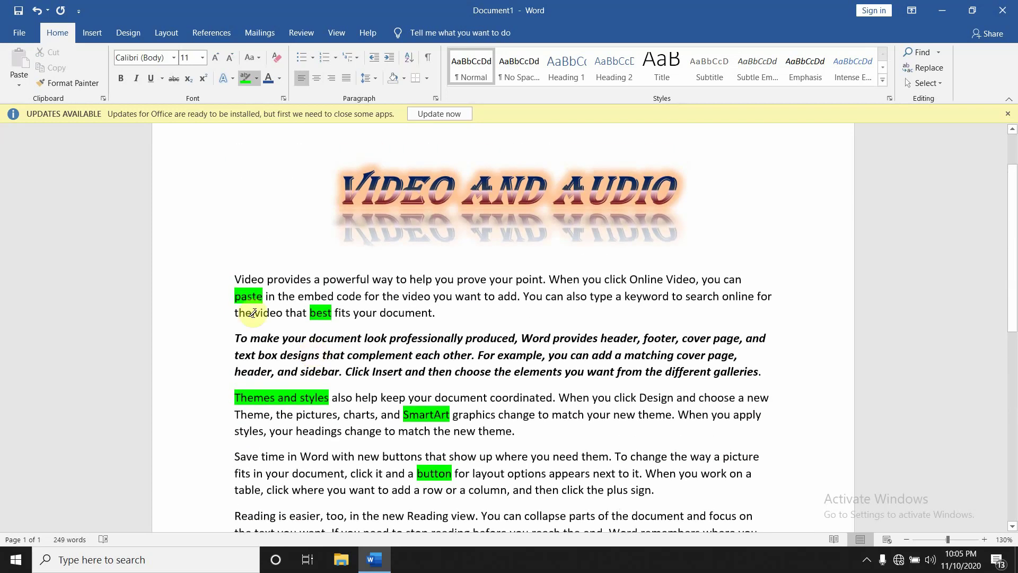
click(248, 79)
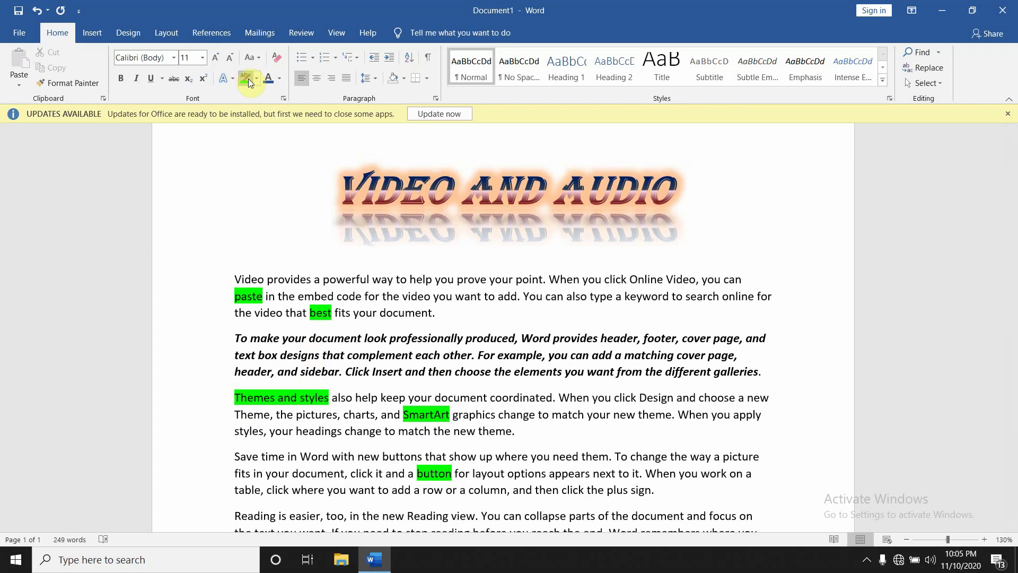
click(259, 196)
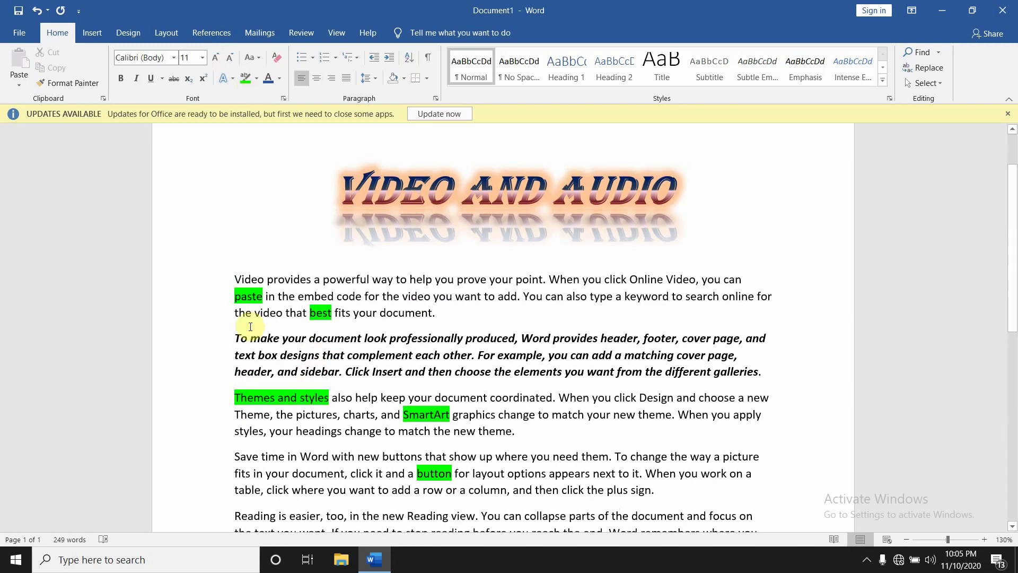
Open the Font dialog and pick Bold in the Font style list
click(284, 99)
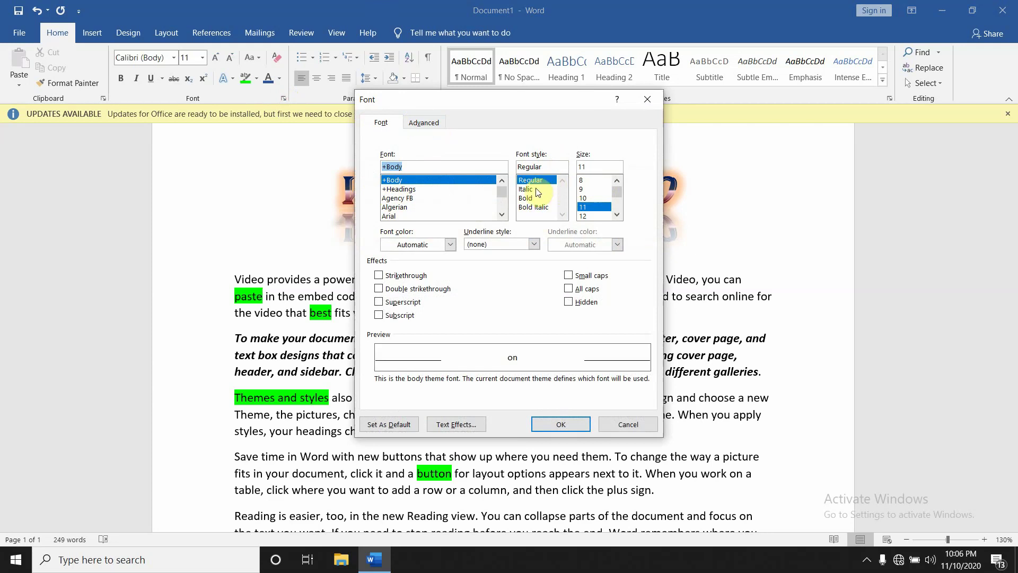
click(536, 198)
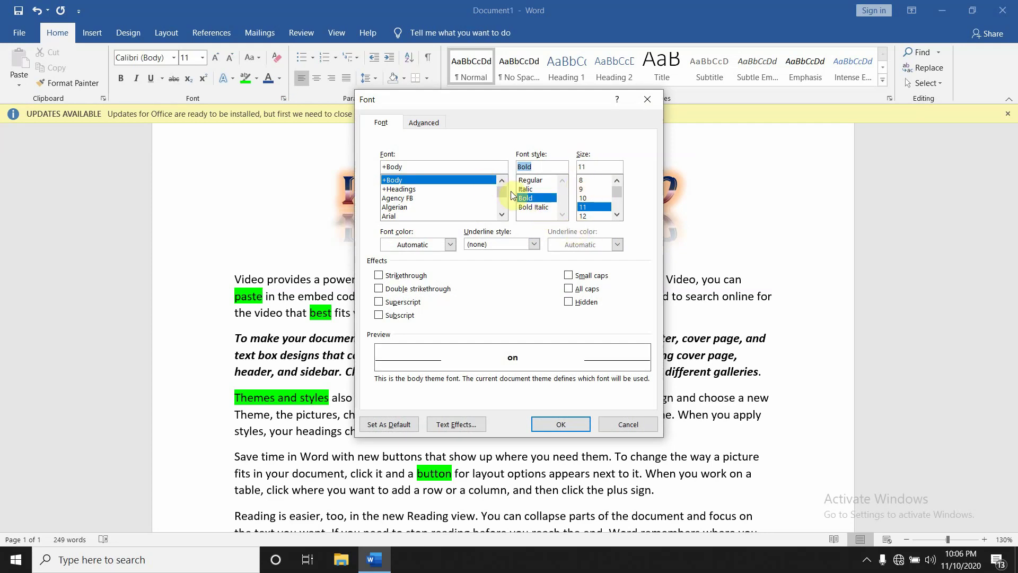
mouse_move(505, 190)
mouse_down()
mouse_move(503, 203)
mouse_move(502, 178)
mouse_up()
Apply Small caps to the VIDEO AND AUDIO title, then select the first body sentence
click(648, 99)
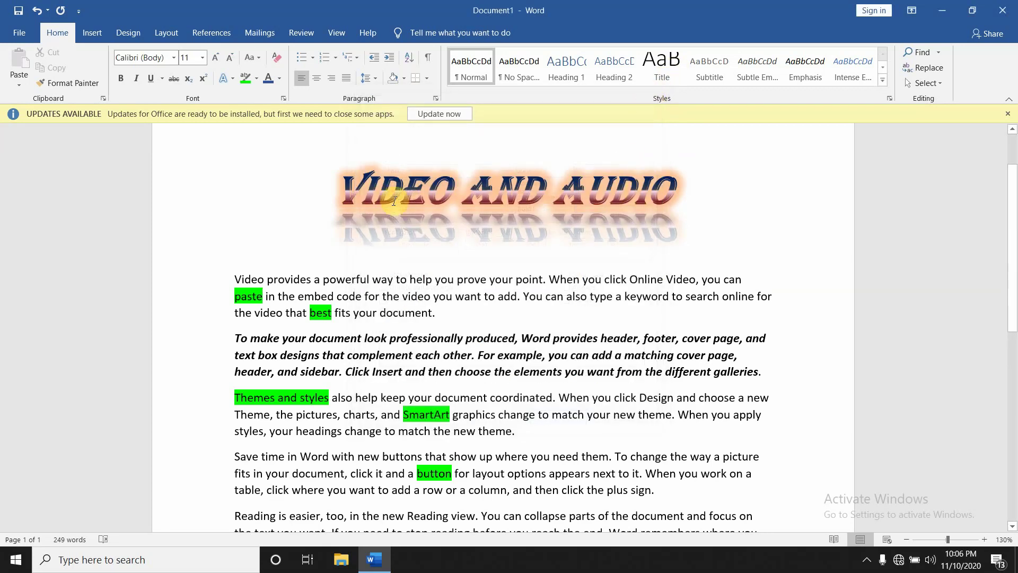
triple_click(333, 195)
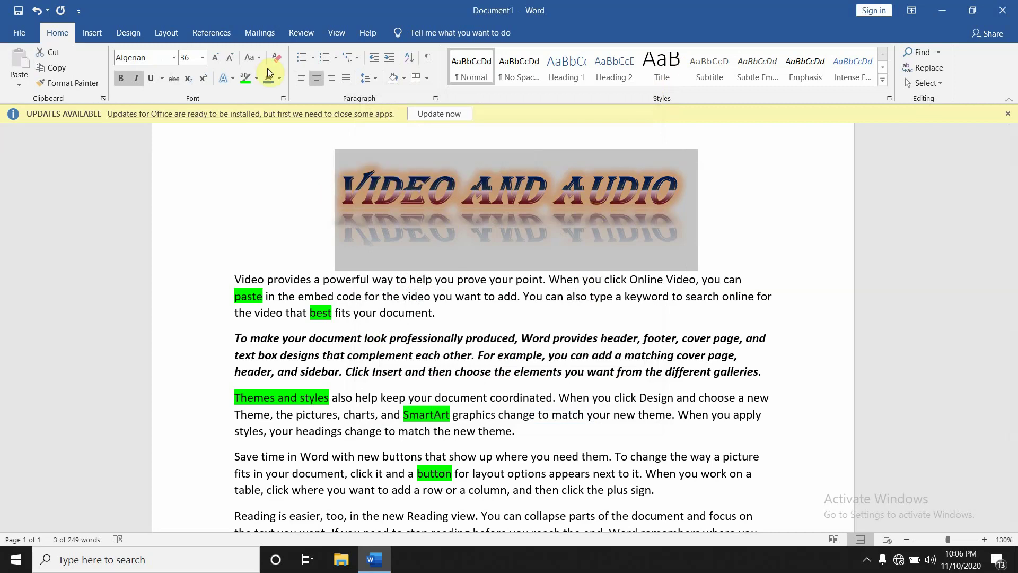
click(283, 98)
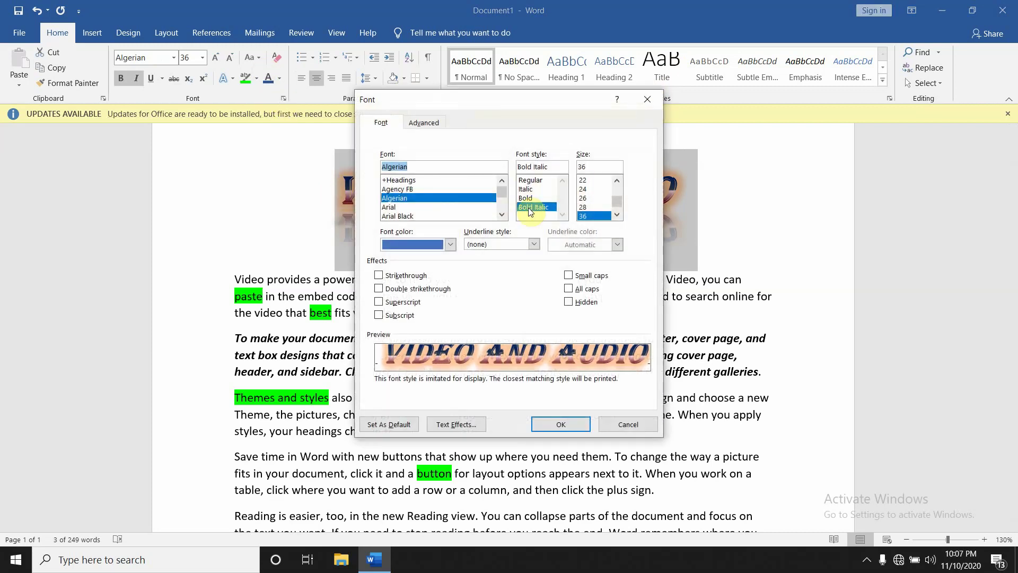
click(570, 279)
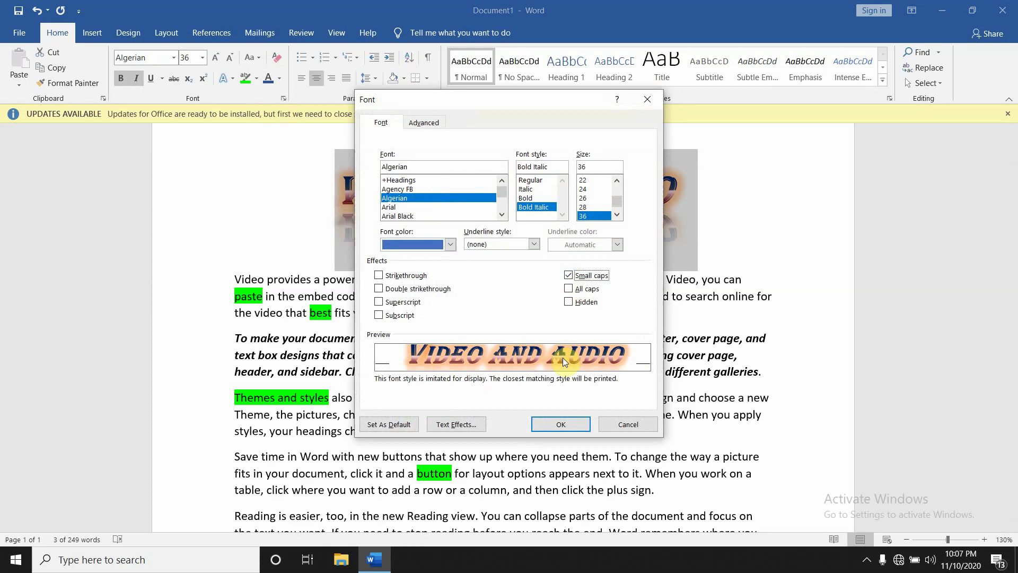
click(564, 424)
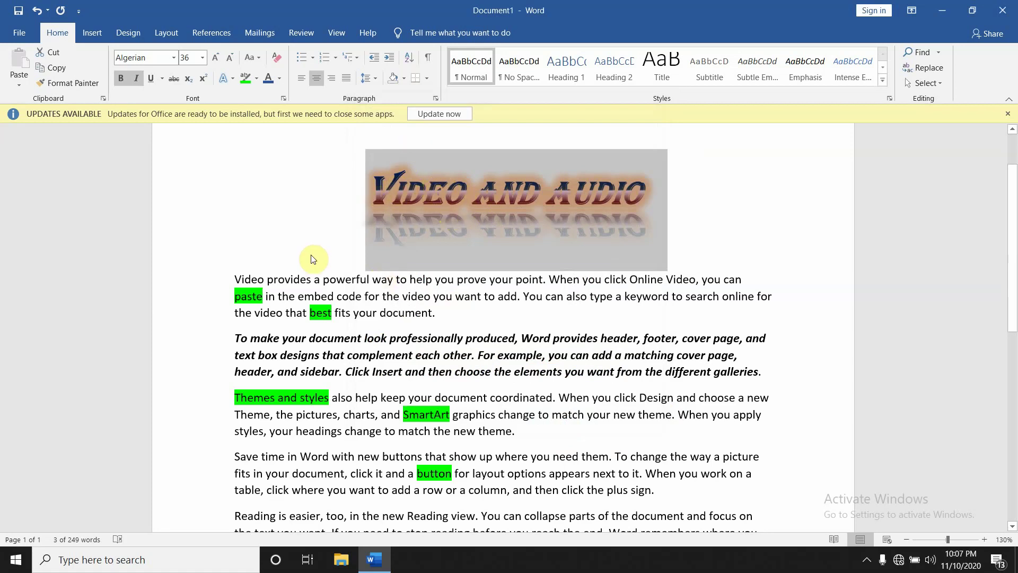
click(297, 265)
drag(234, 280, 539, 282)
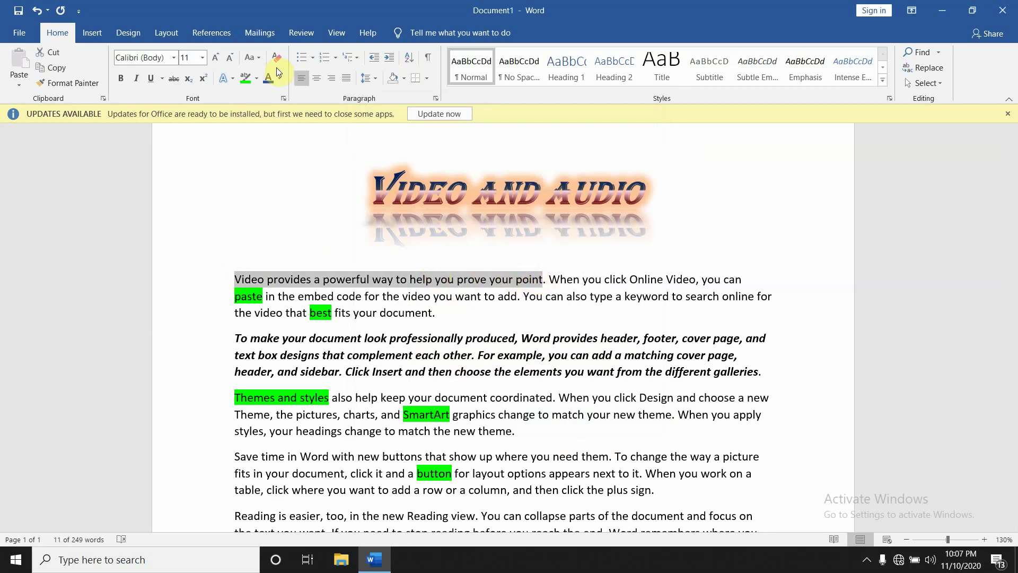
Apply Small caps to the first sentence through the Font dialog
click(283, 99)
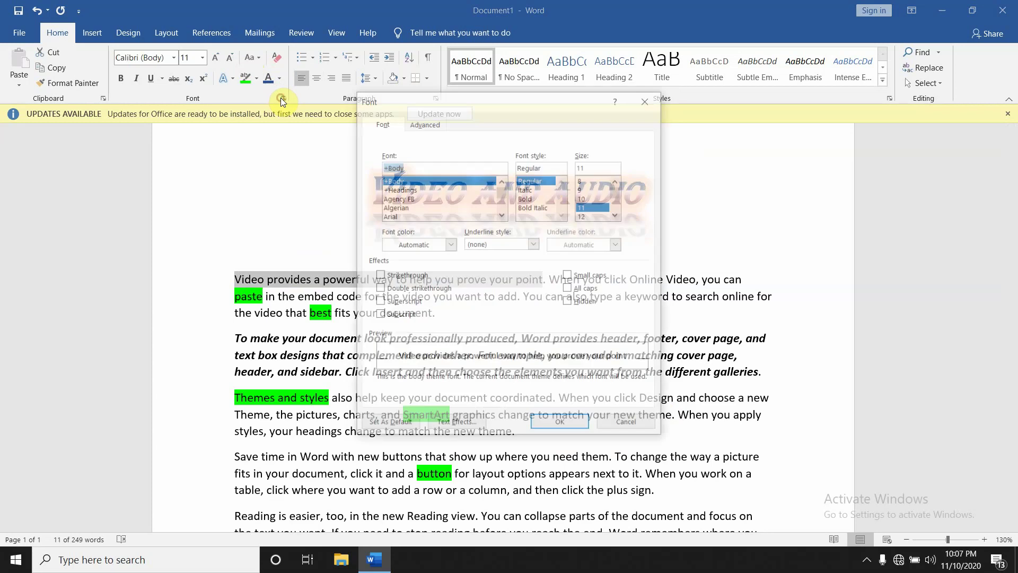
click(570, 276)
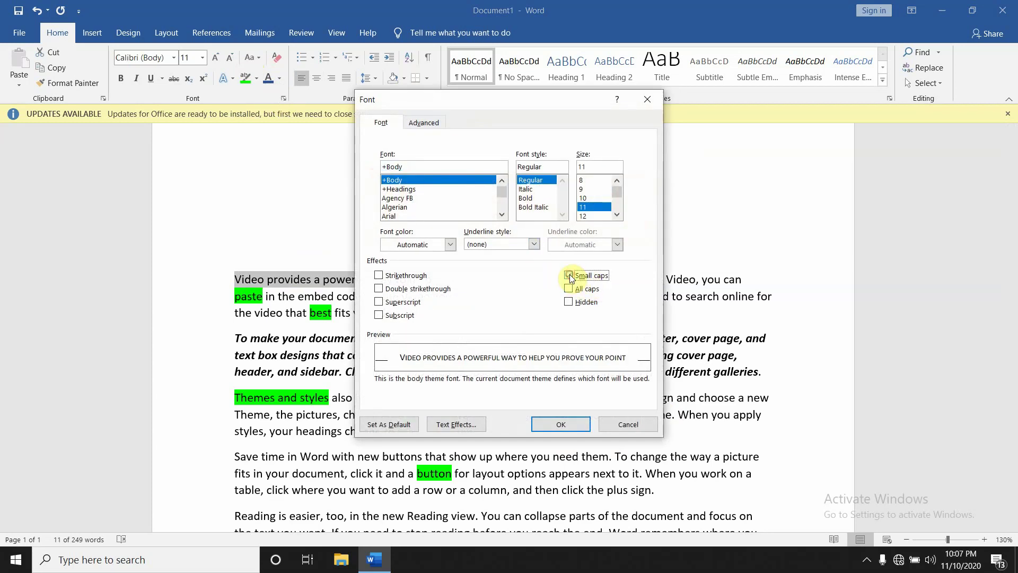
click(561, 425)
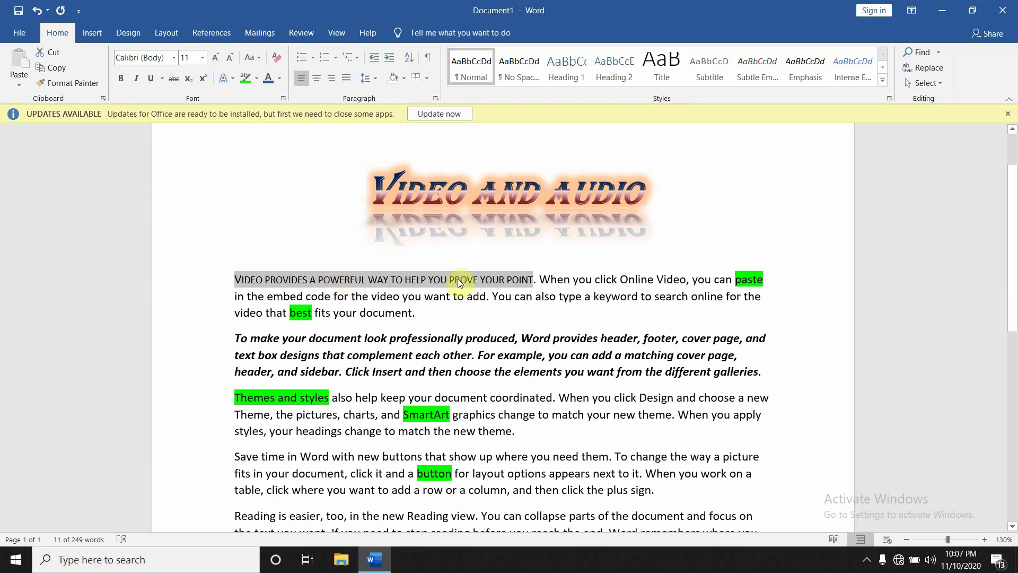
Enlarge the sentence from 11 pt to 17 pt with Ctrl+], then reopen the Font dialog
key(ctrl+bracketright)
key(ctrl+bracketright)
key(ctrl+bracketright)
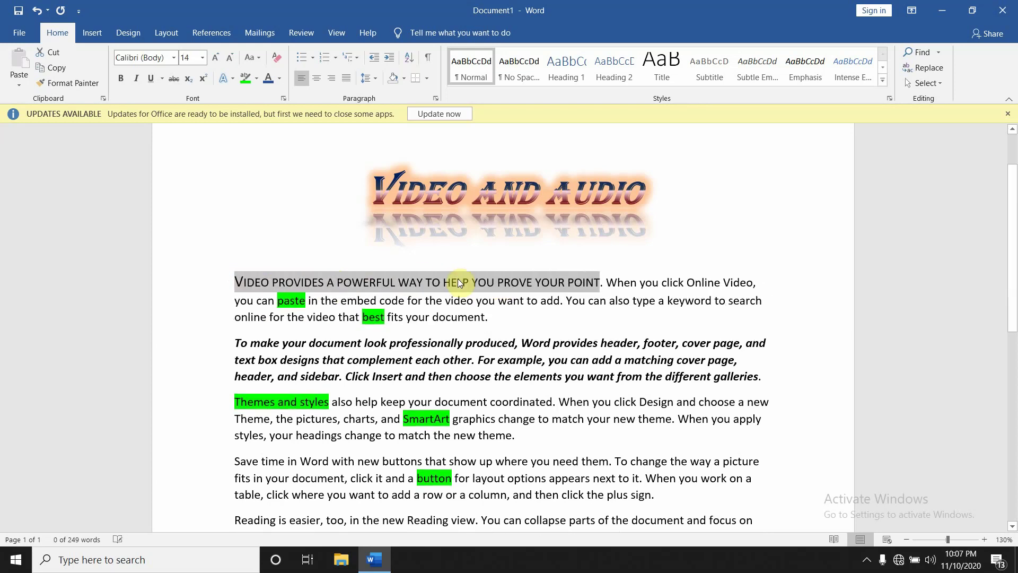
key(ctrl+bracketright)
key(ctrl+bracketright)
key(ctrl+bracketright)
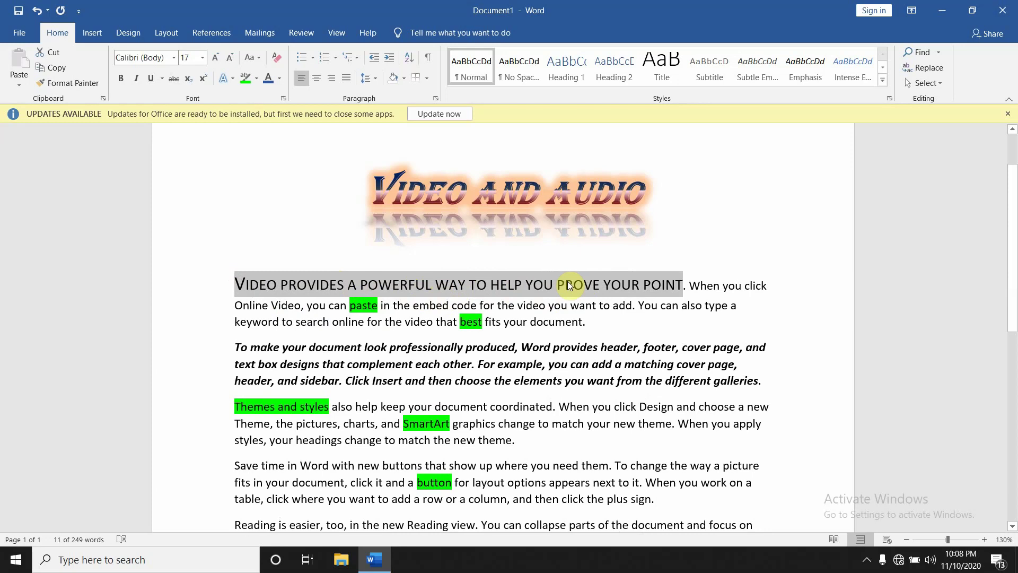
click(283, 99)
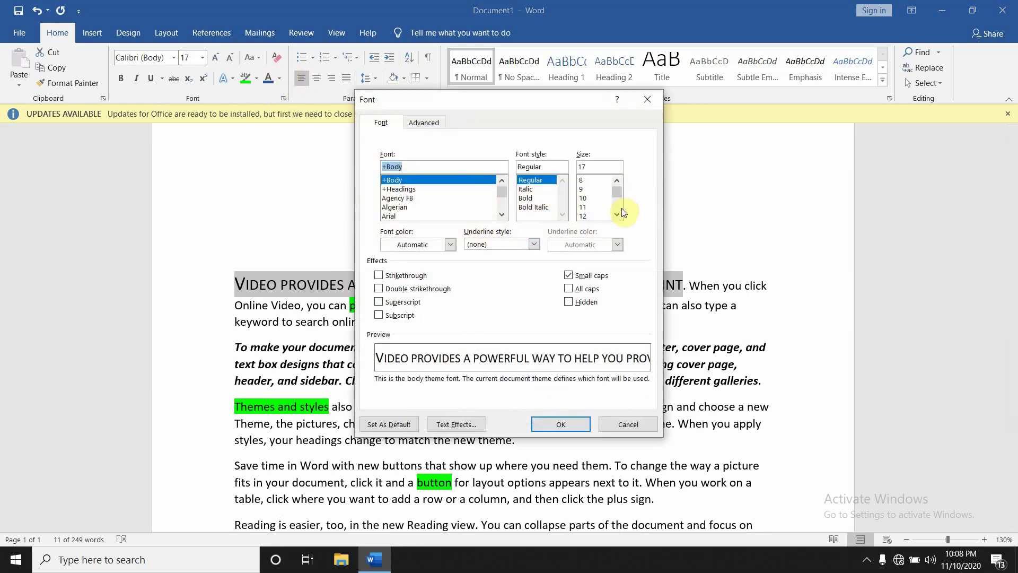
Change the sentence from Small caps to All caps and mark it as Hidden text
click(569, 291)
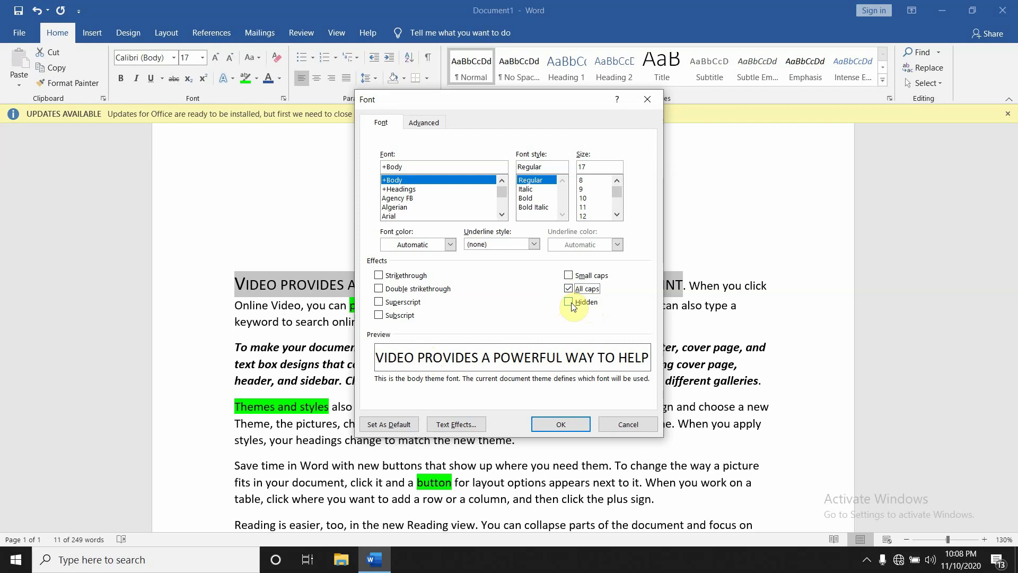
click(570, 302)
click(561, 425)
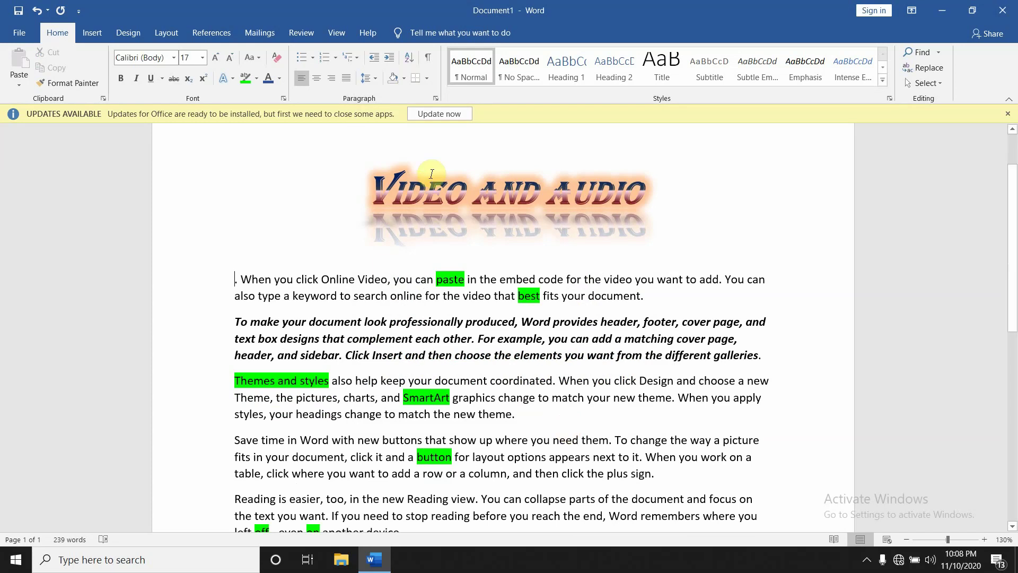
Try hiding the whole document's text, then undo it and clear the selection
click(283, 98)
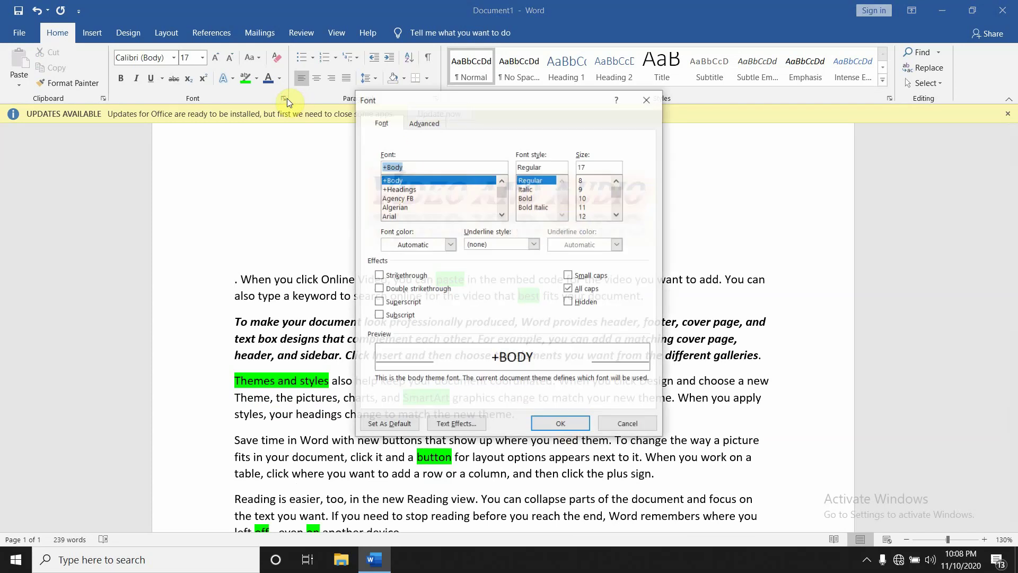
click(571, 302)
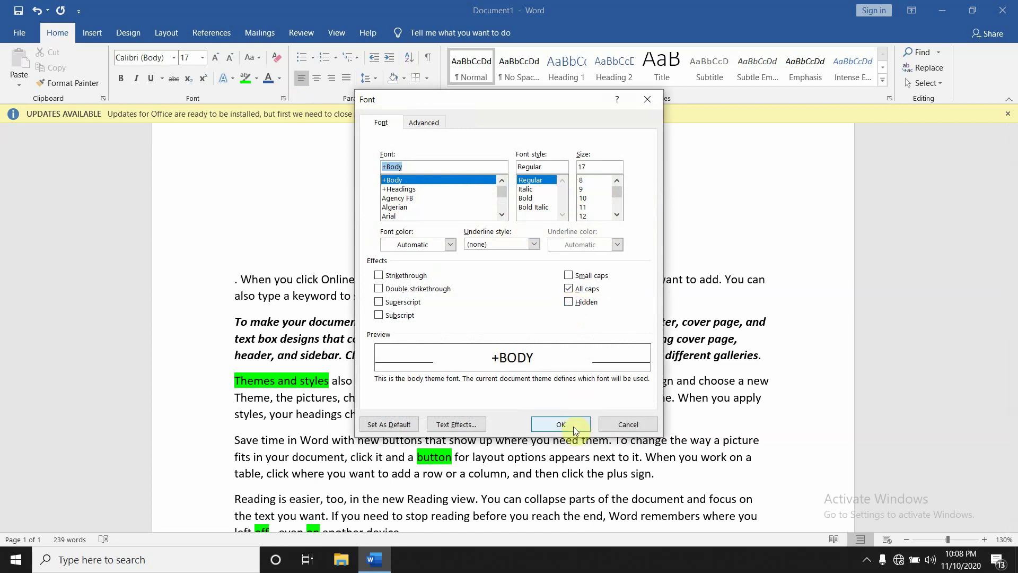
click(650, 97)
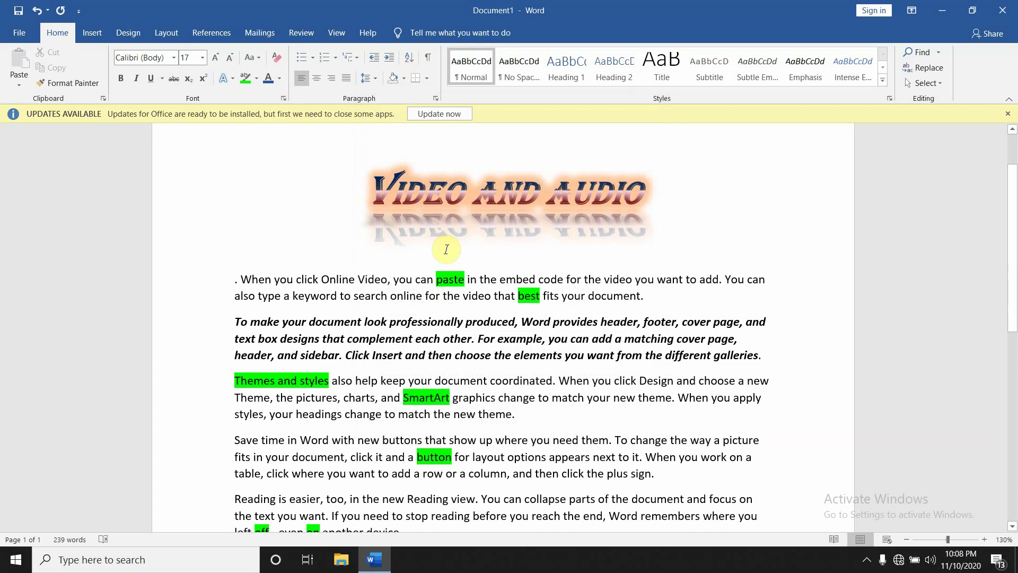
key(ctrl+a)
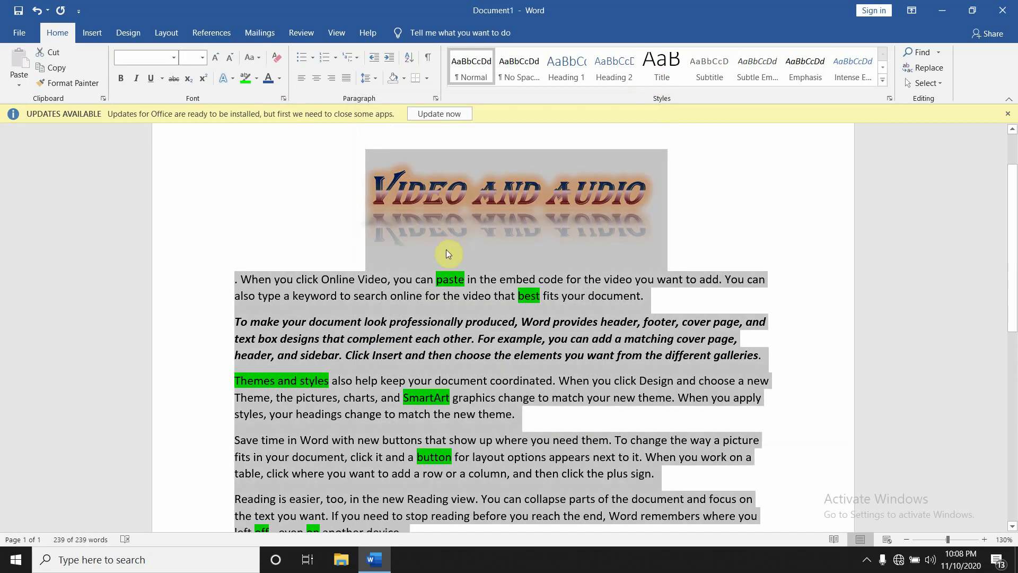
click(285, 97)
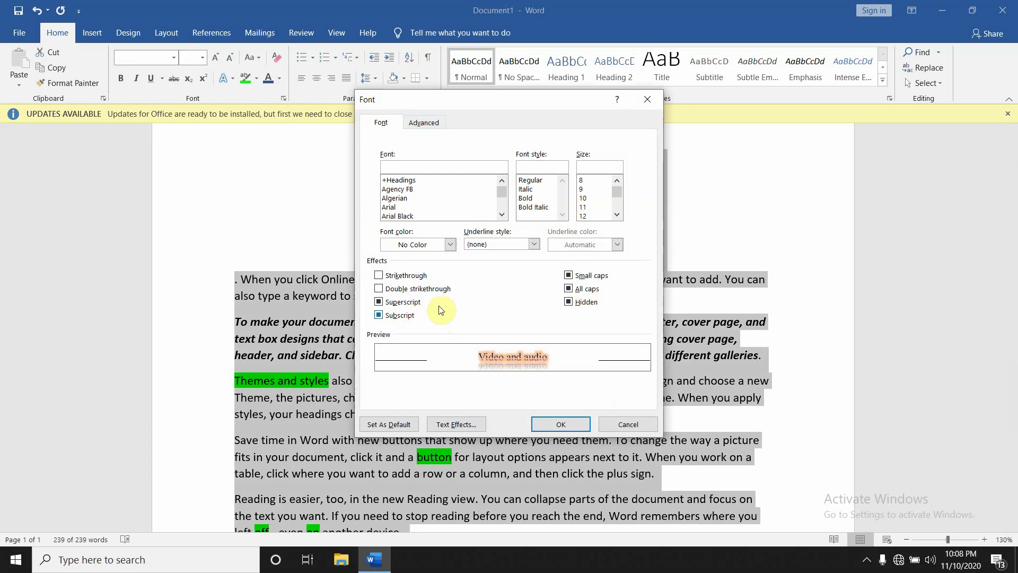
click(569, 302)
click(570, 428)
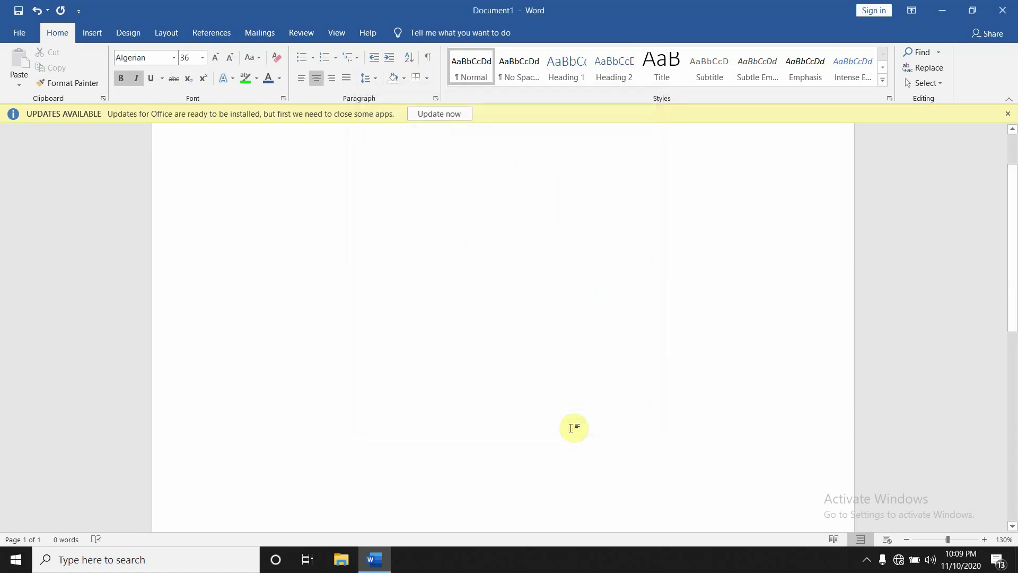
key(ctrl+z)
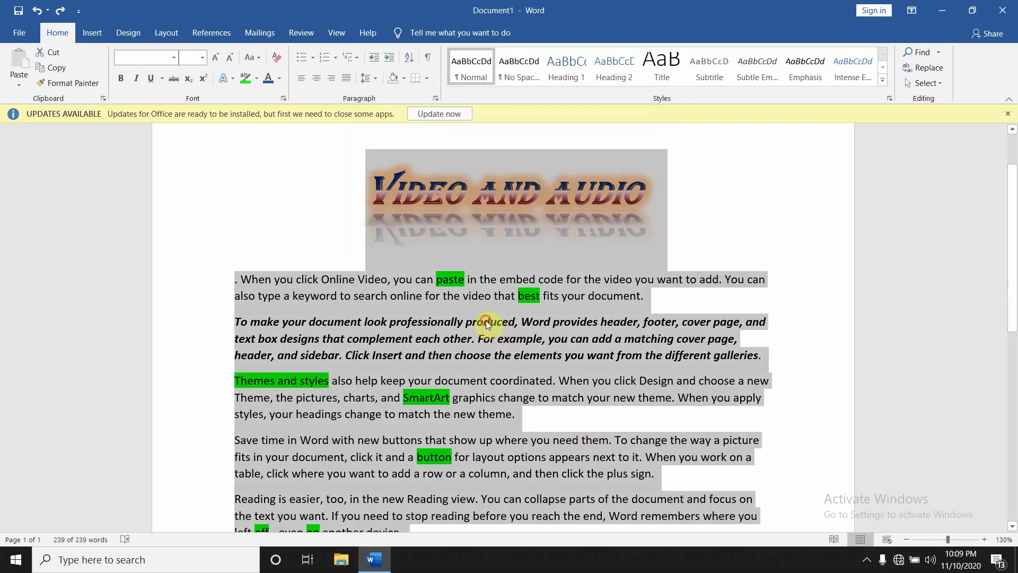
click(485, 320)
Toggle Hidden text on and then off at the start of the first paragraph
click(233, 280)
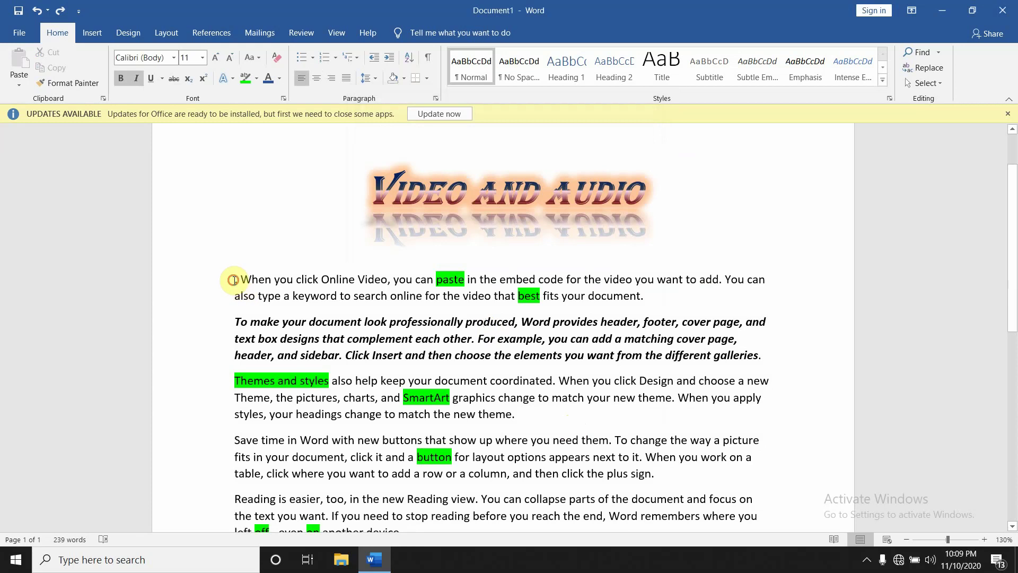
click(283, 98)
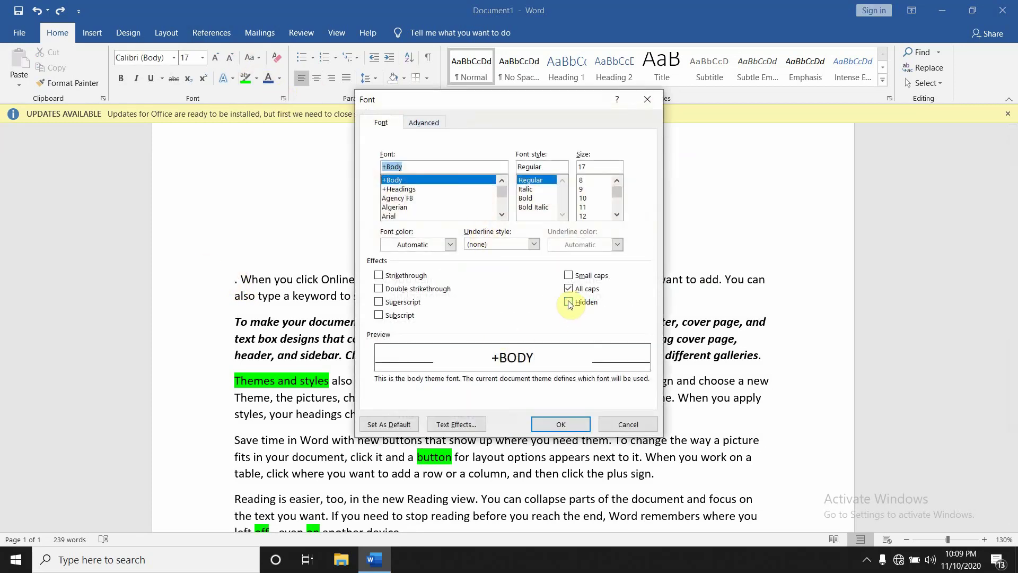
click(569, 303)
click(564, 424)
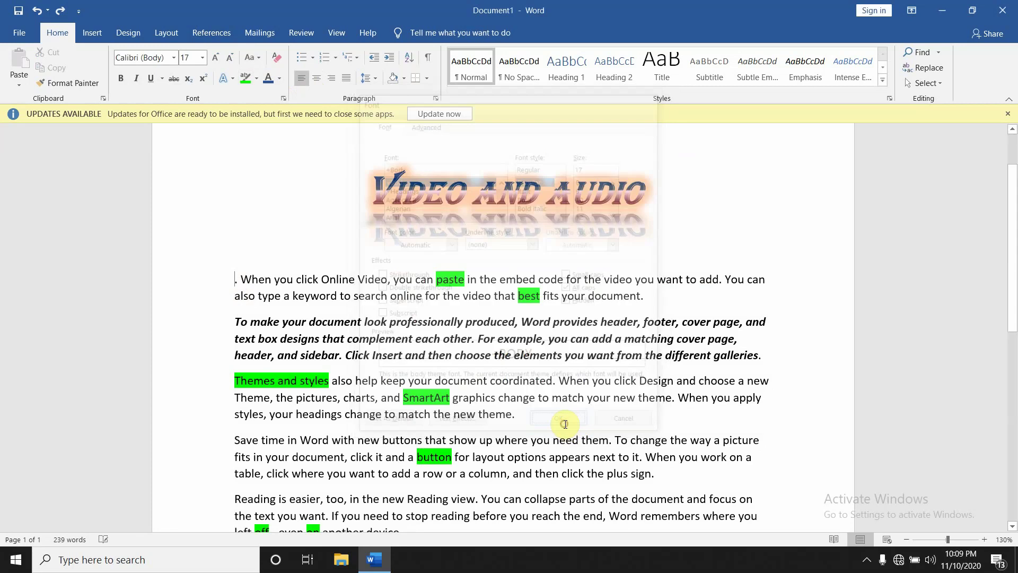
click(284, 98)
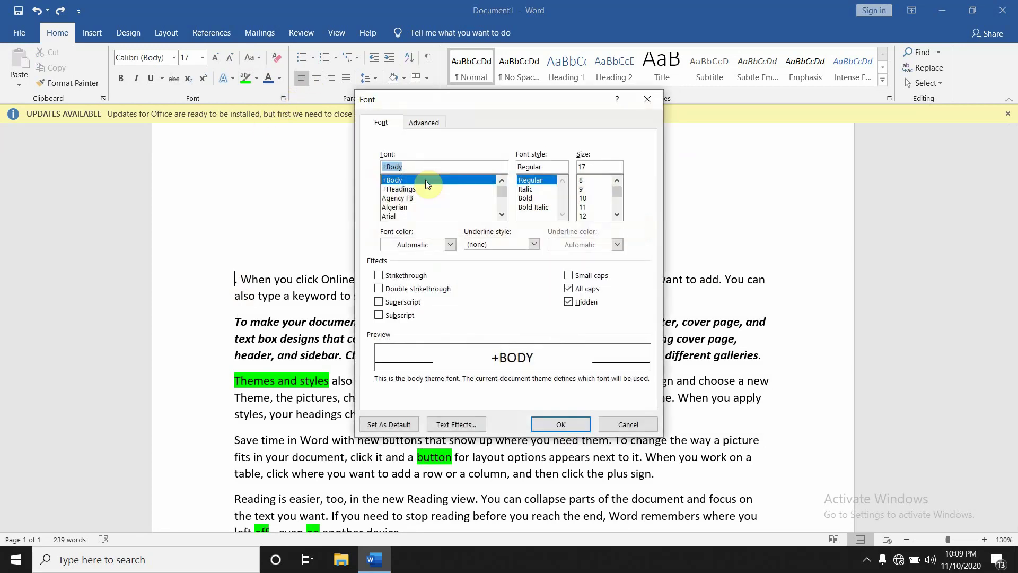
click(569, 302)
click(560, 425)
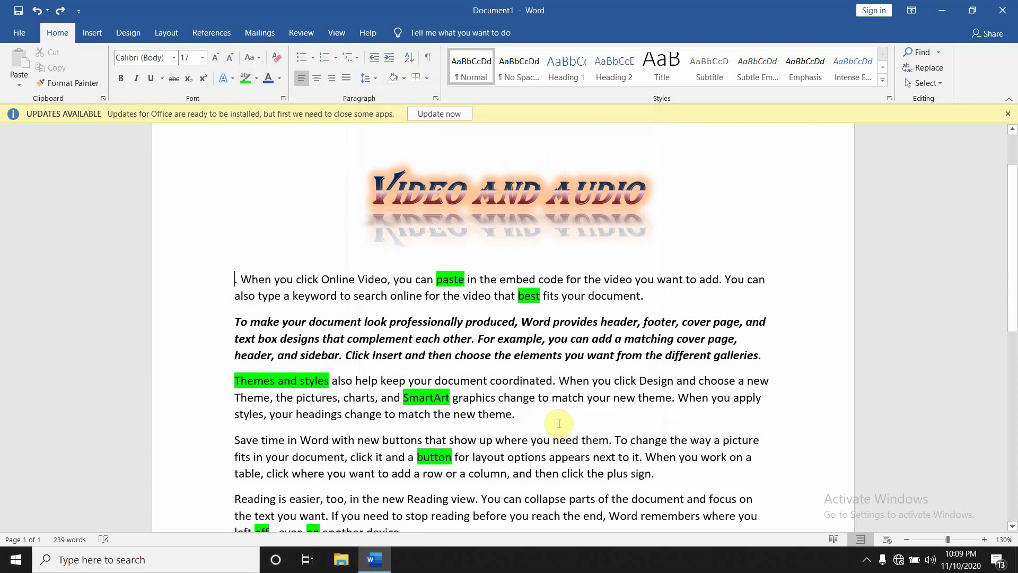
Clear the Hidden option for the entire document so the all-caps sentence reappears
key(ctrl+a)
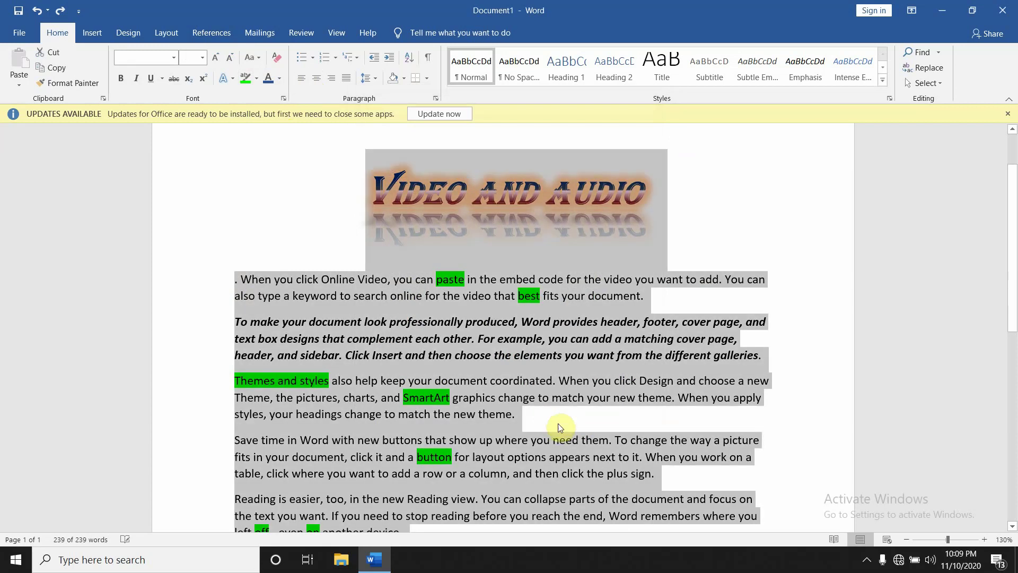
click(286, 98)
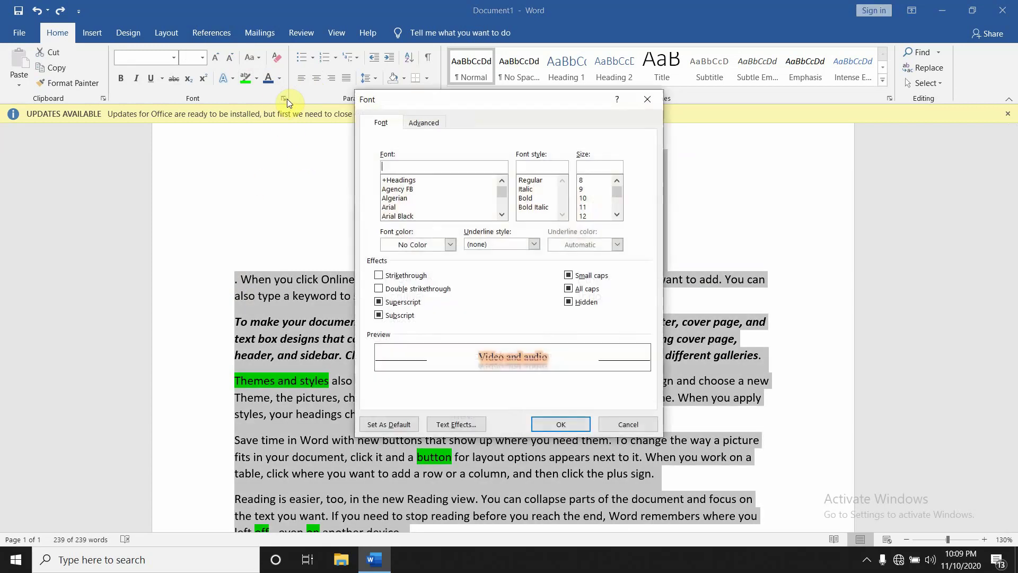
click(568, 302)
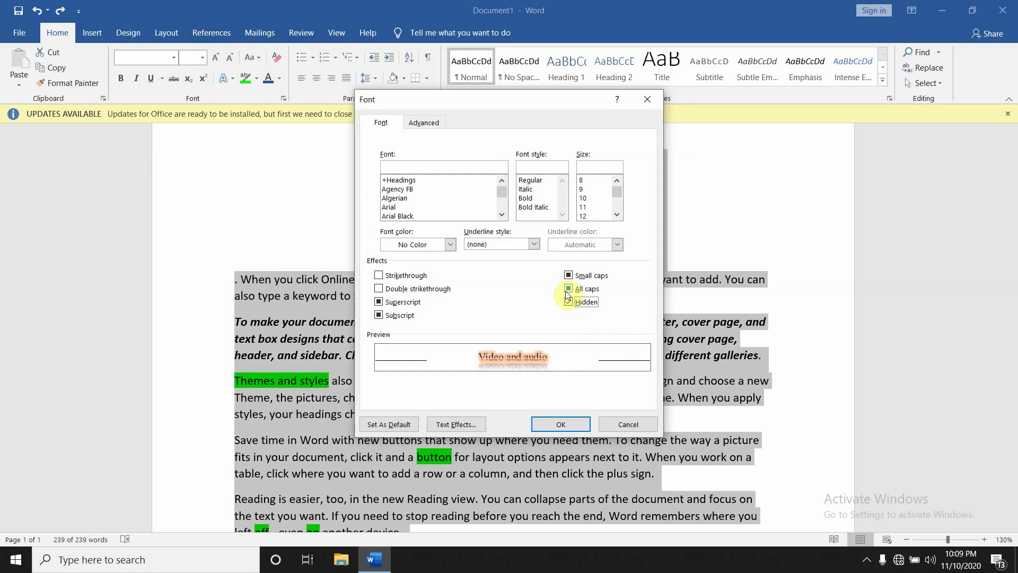
click(569, 302)
click(565, 418)
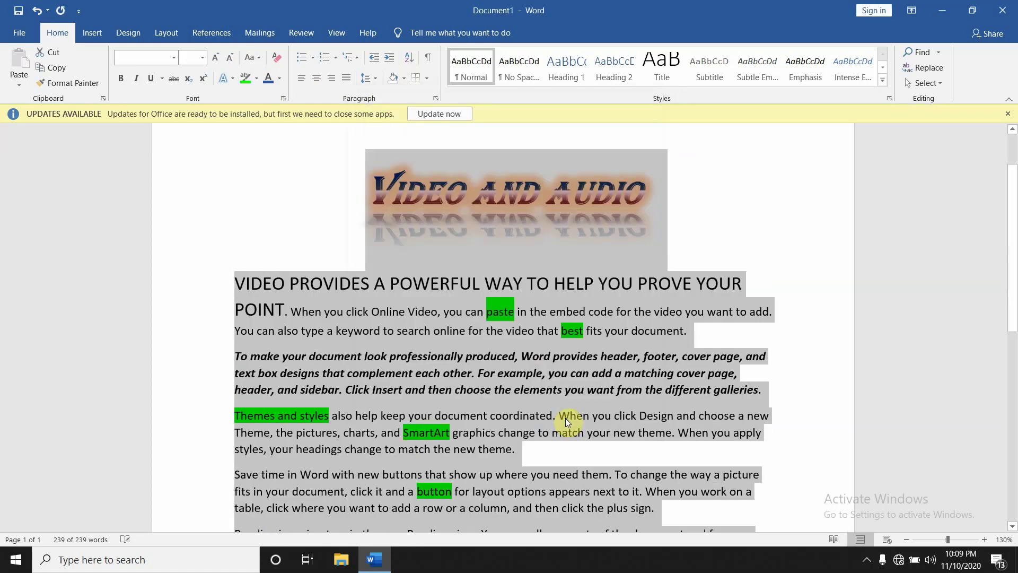
click(579, 285)
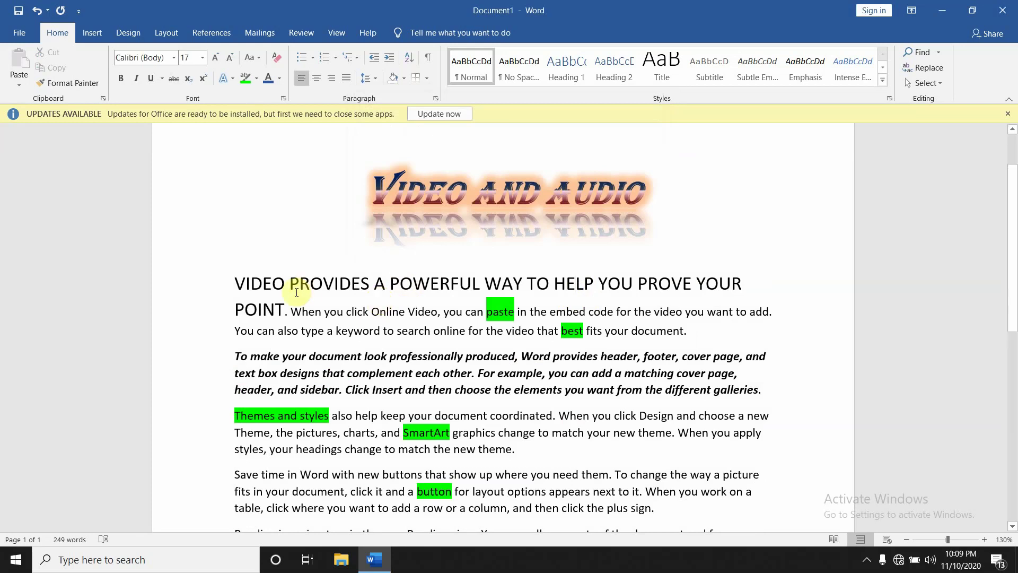
mouse_move(285, 310)
mouse_down()
mouse_move(250, 306)
mouse_move(234, 282)
mouse_up()
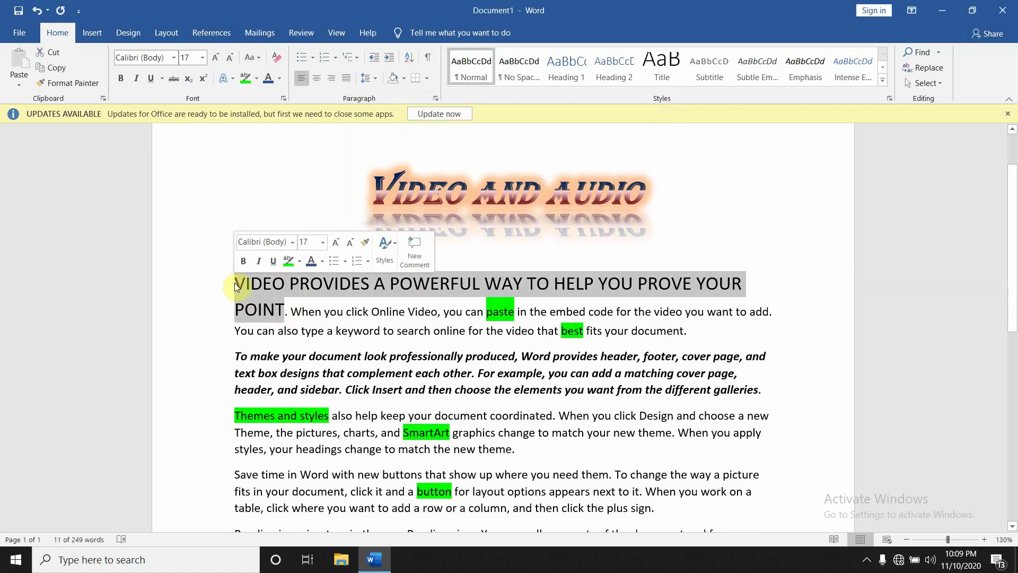
click(284, 100)
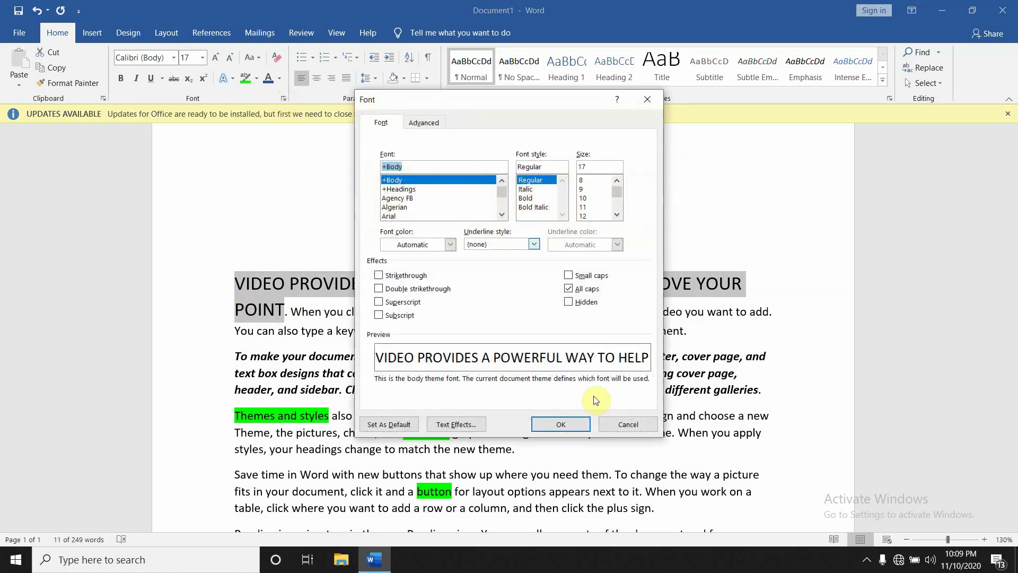
click(569, 302)
click(561, 427)
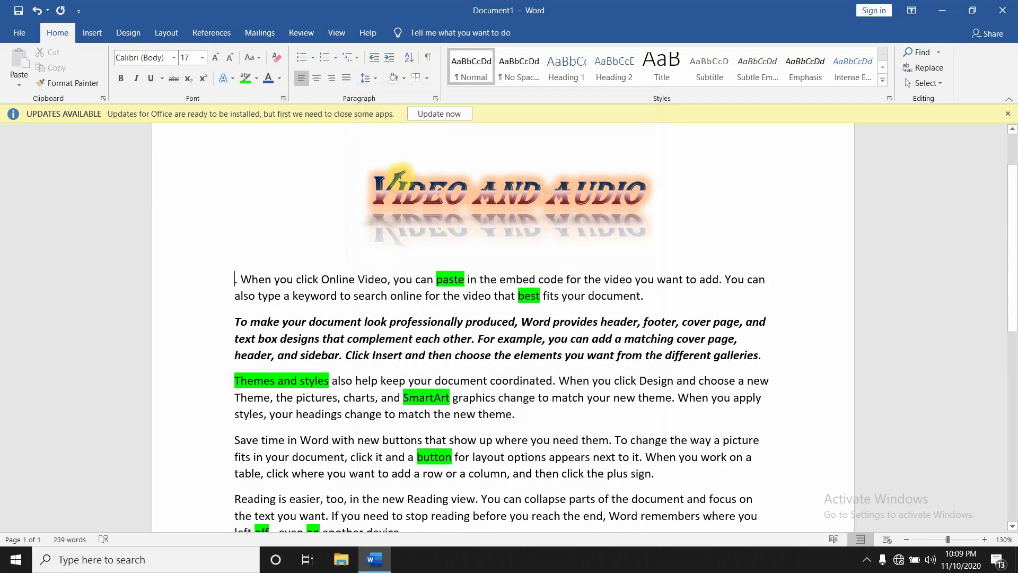
key(ctrl+a)
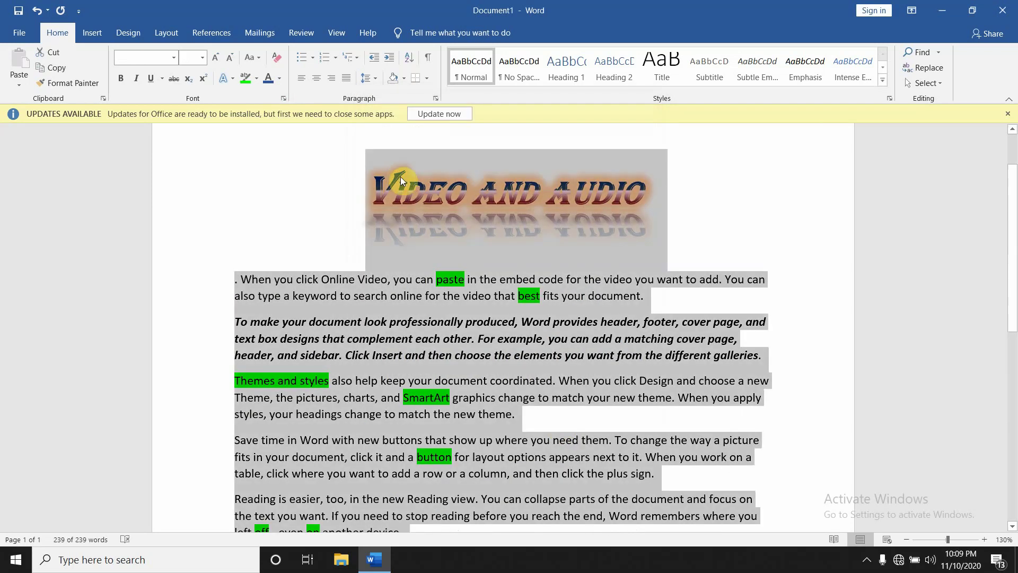
key(ctrl+d)
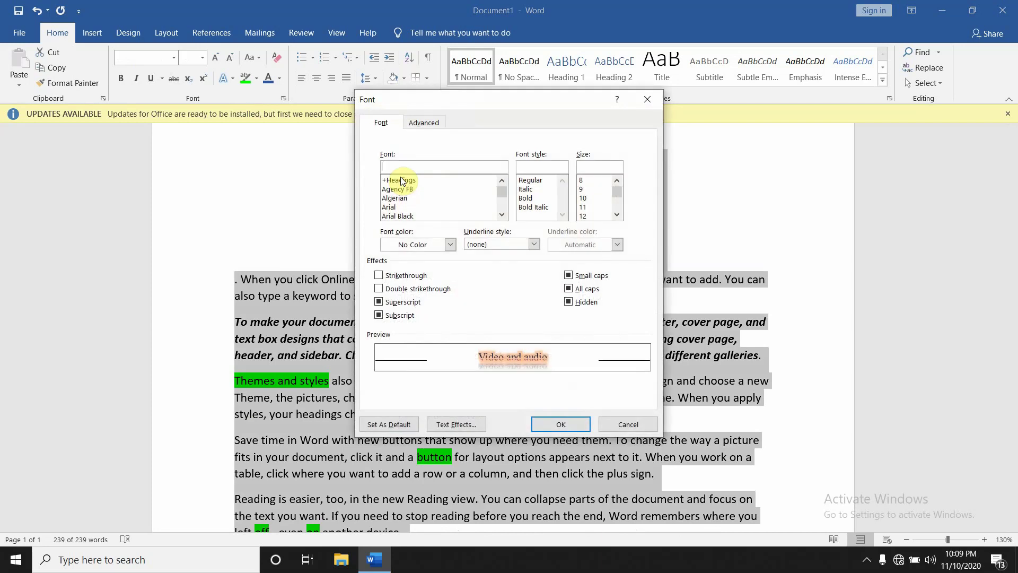
click(568, 303)
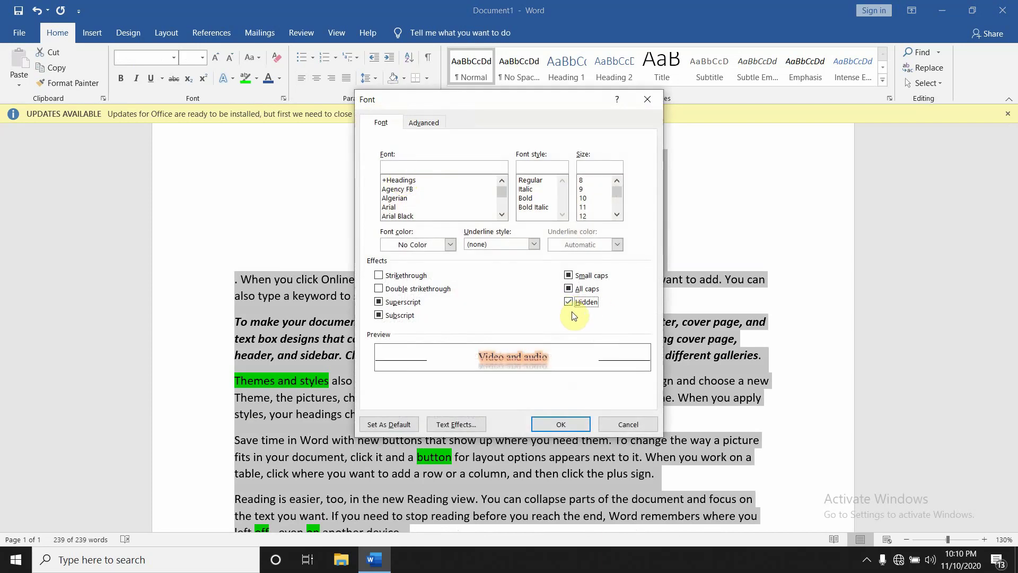
click(571, 304)
click(559, 424)
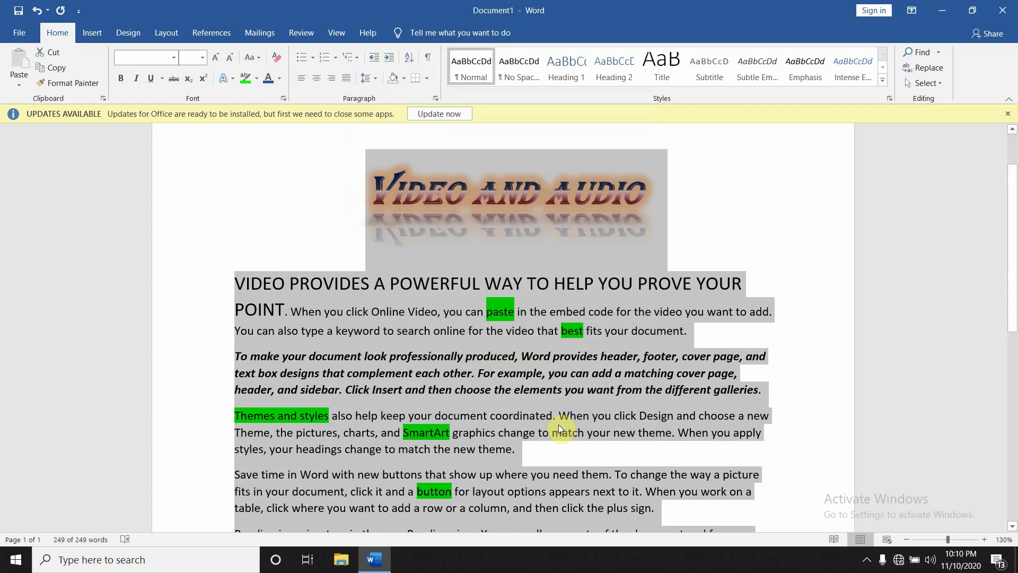
click(710, 264)
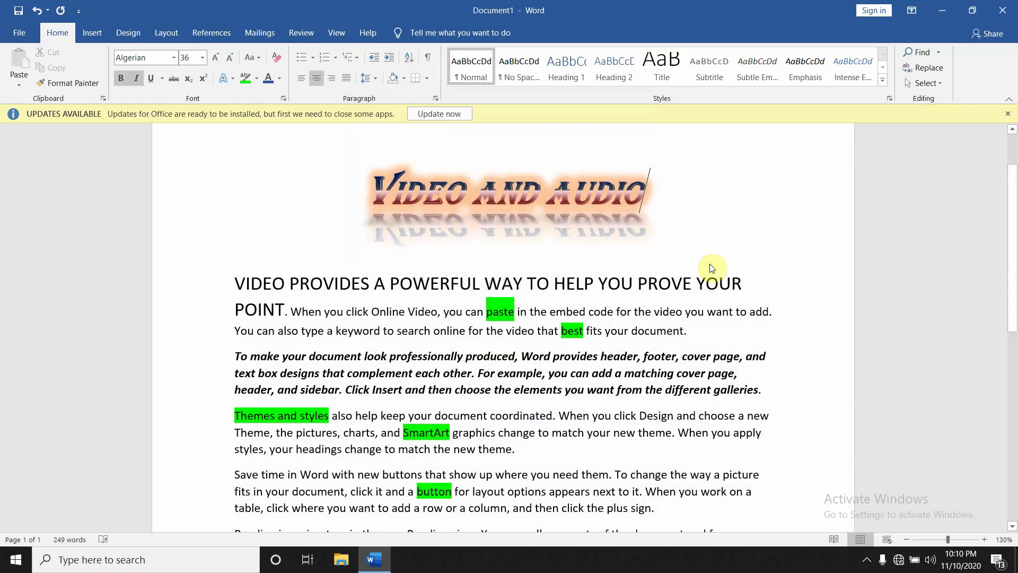
click(285, 98)
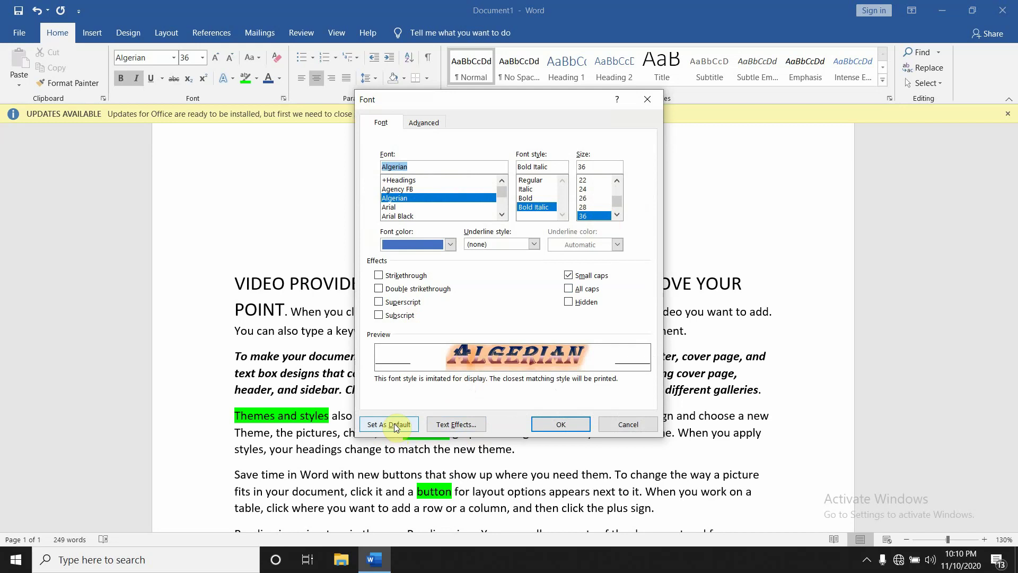
click(619, 425)
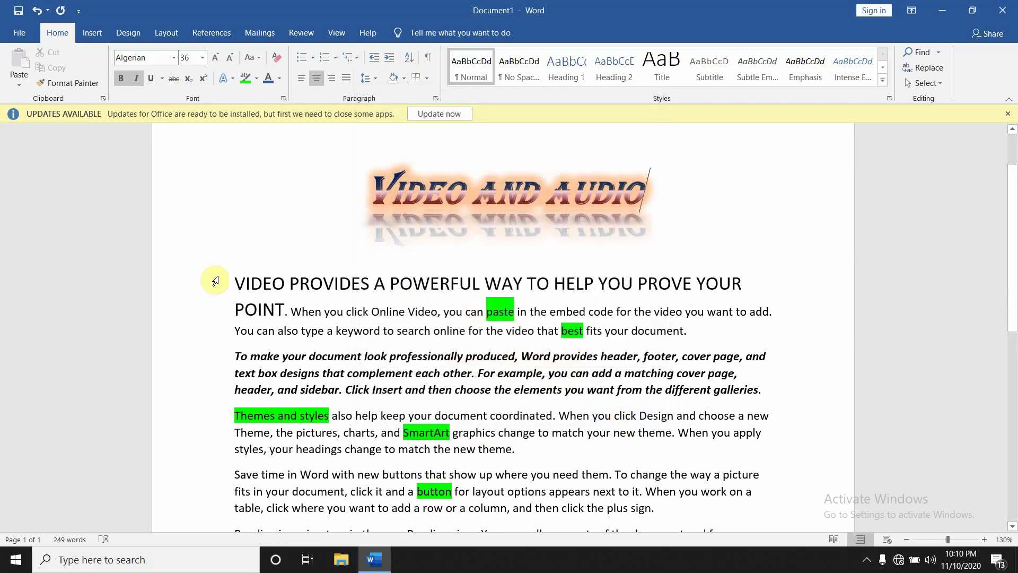
drag(235, 284, 289, 310)
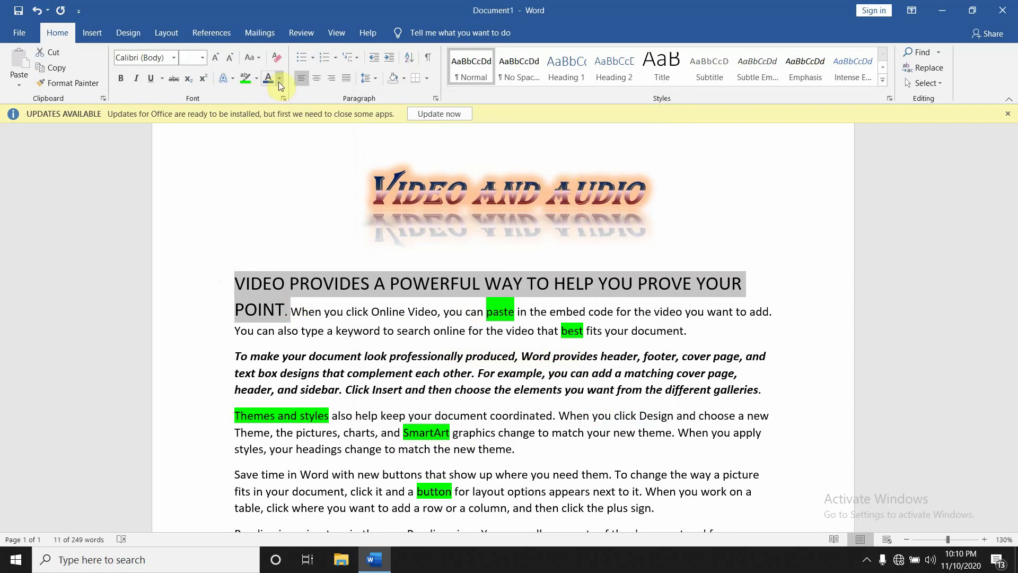
Set the first sentence to size 20, underlined, italic and bold
click(203, 57)
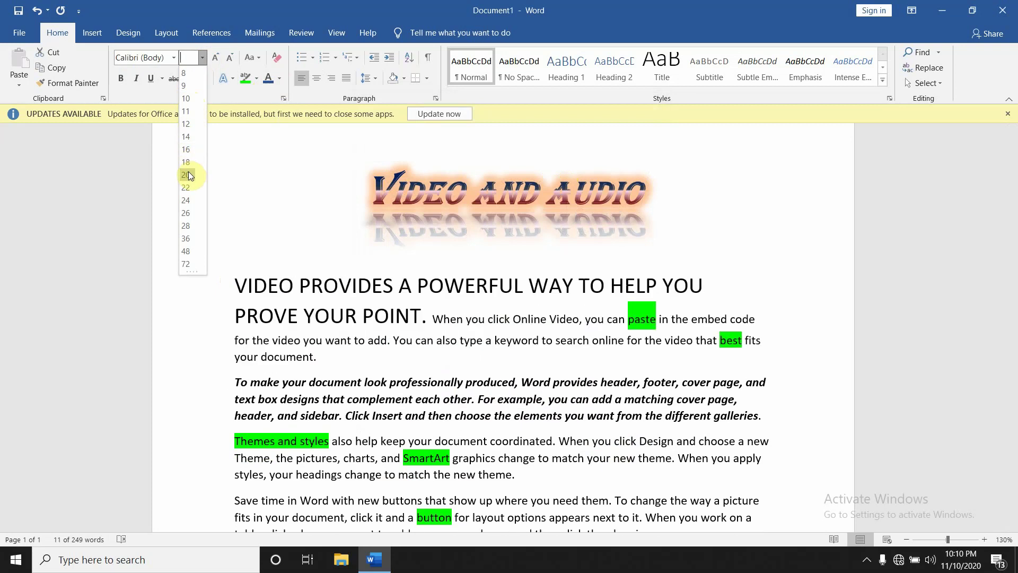
click(189, 171)
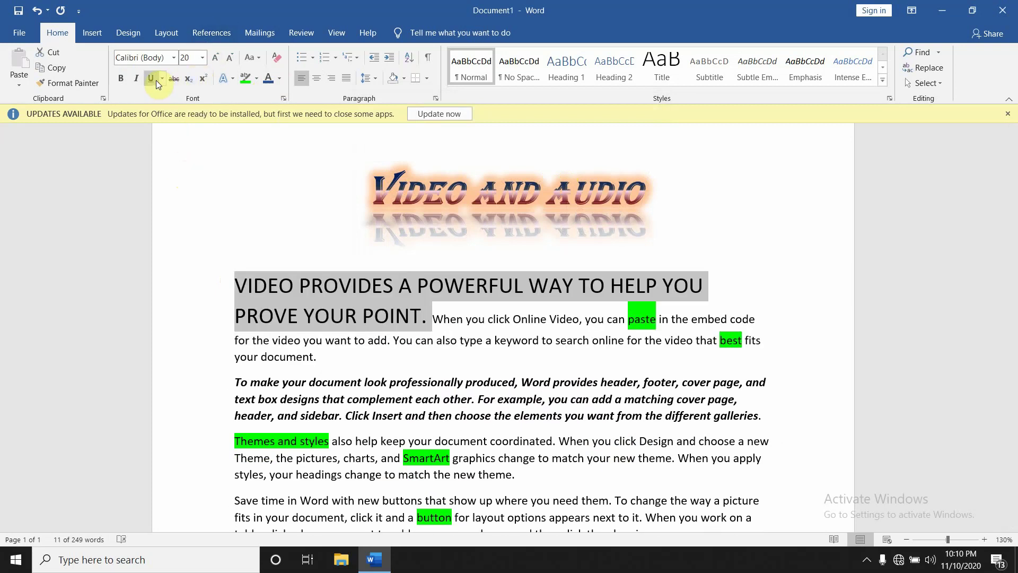
click(156, 81)
click(131, 78)
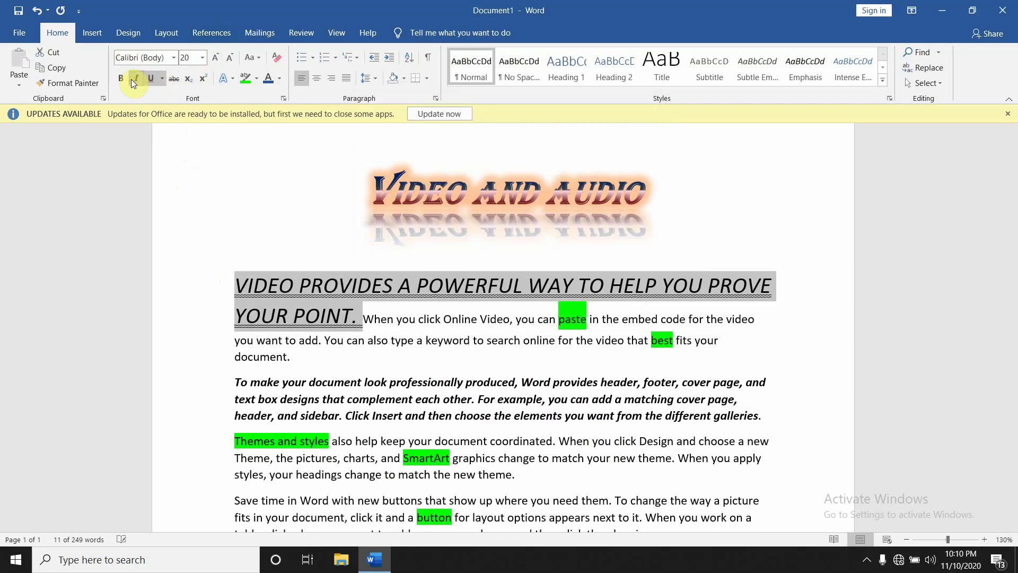
click(122, 80)
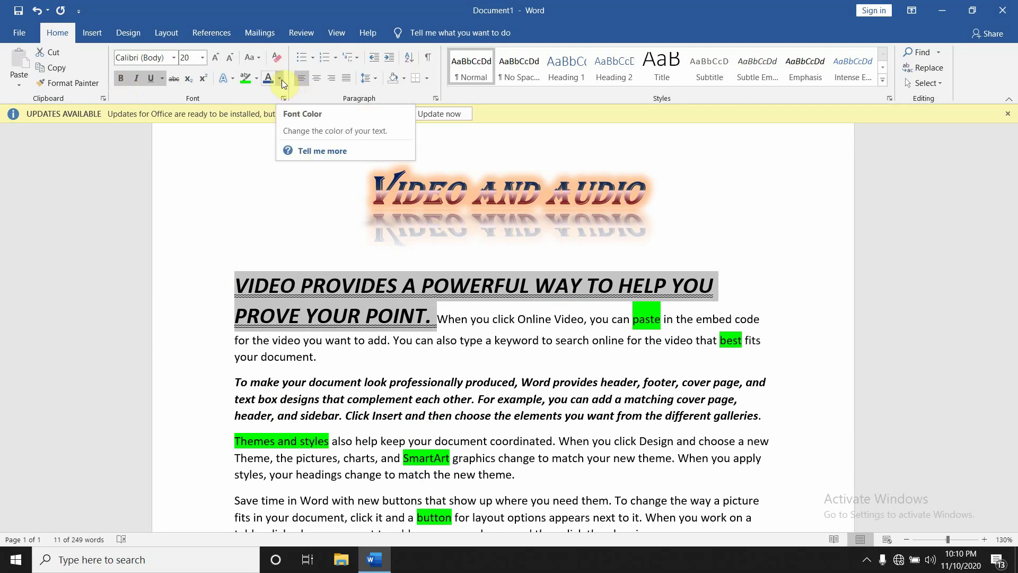
Colour the sentence dark blue and bring up its Font dialog
click(280, 79)
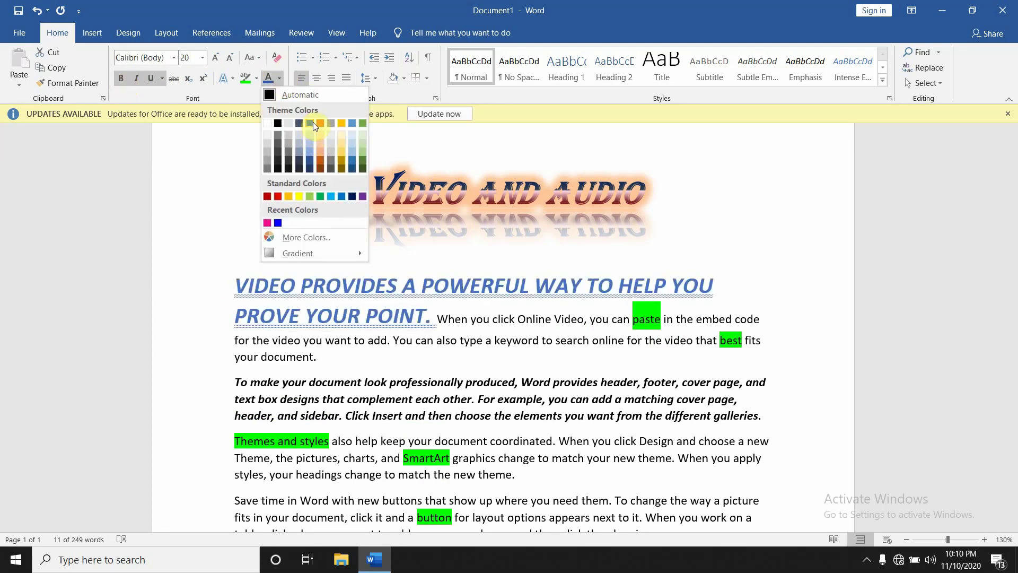
click(309, 162)
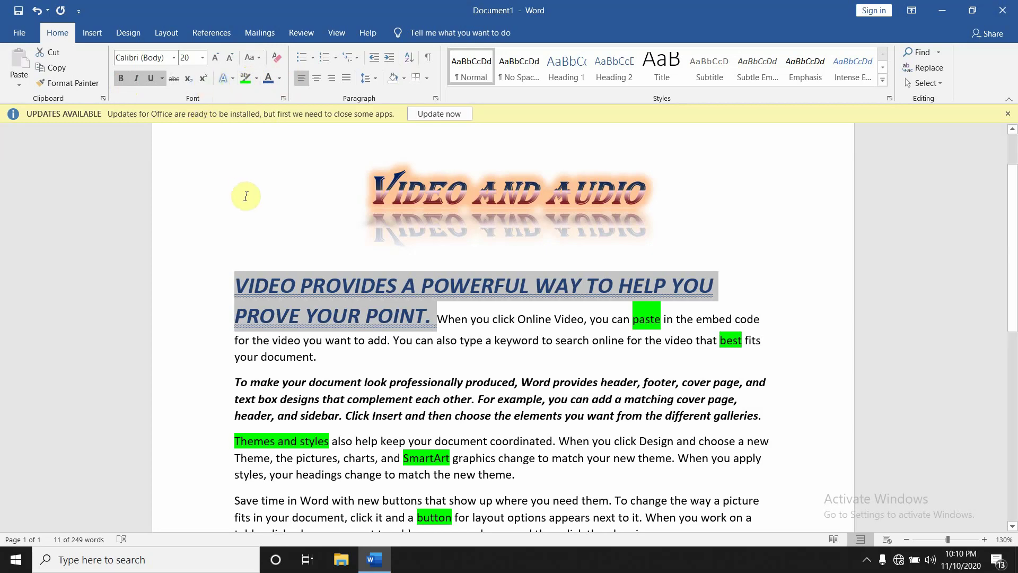
click(285, 98)
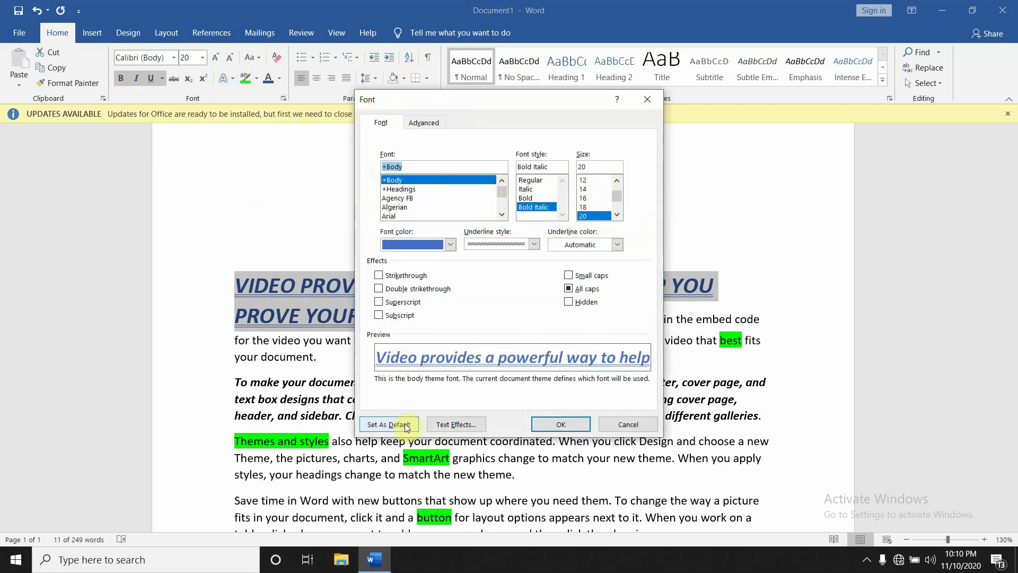
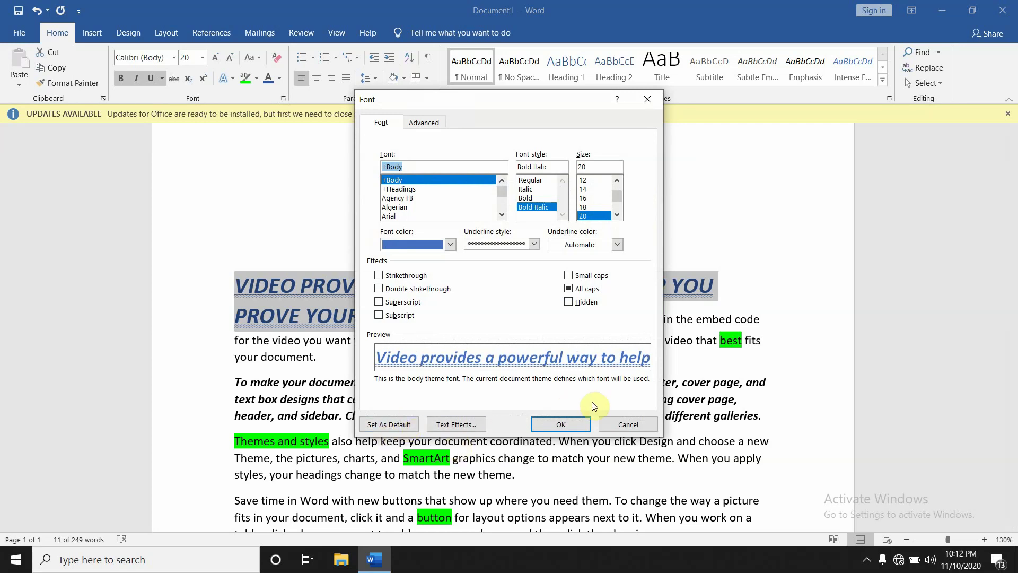
Confirm the heading's font settings, then reopen the Font dialog and close it unchanged
click(578, 427)
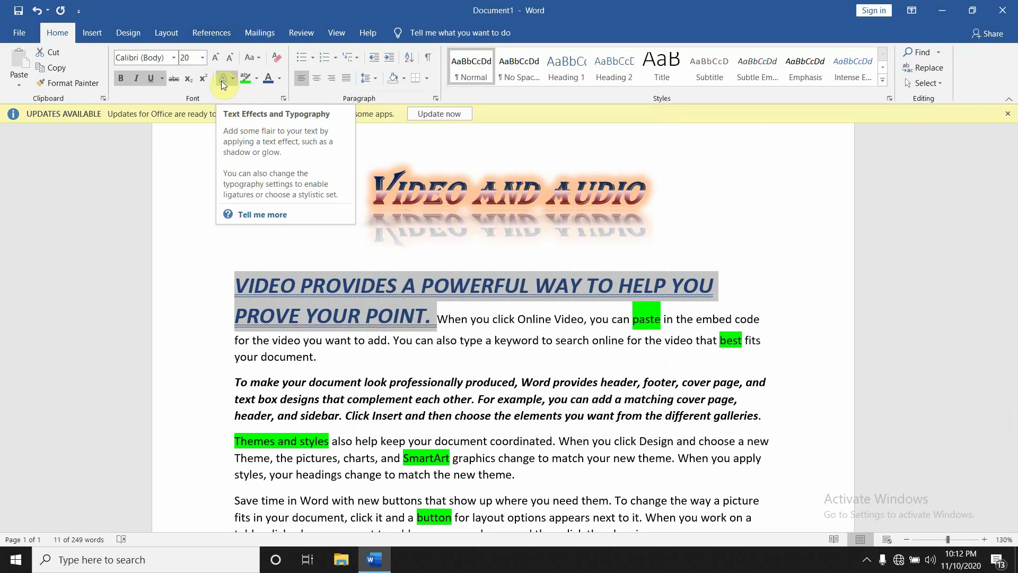
click(287, 99)
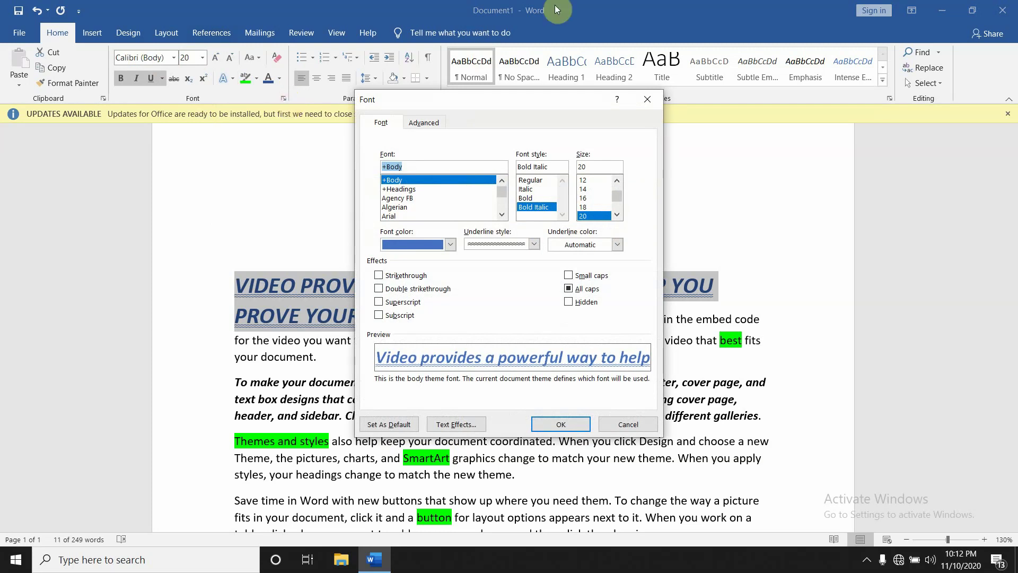
click(649, 100)
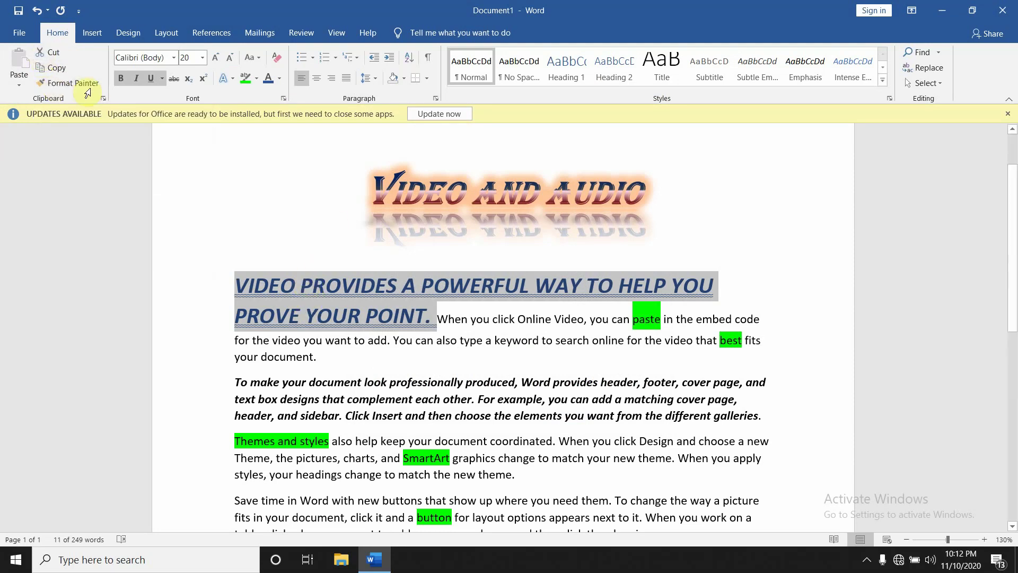
Cut and re-paste the heading at the top, then copy it with its first paragraph
click(57, 53)
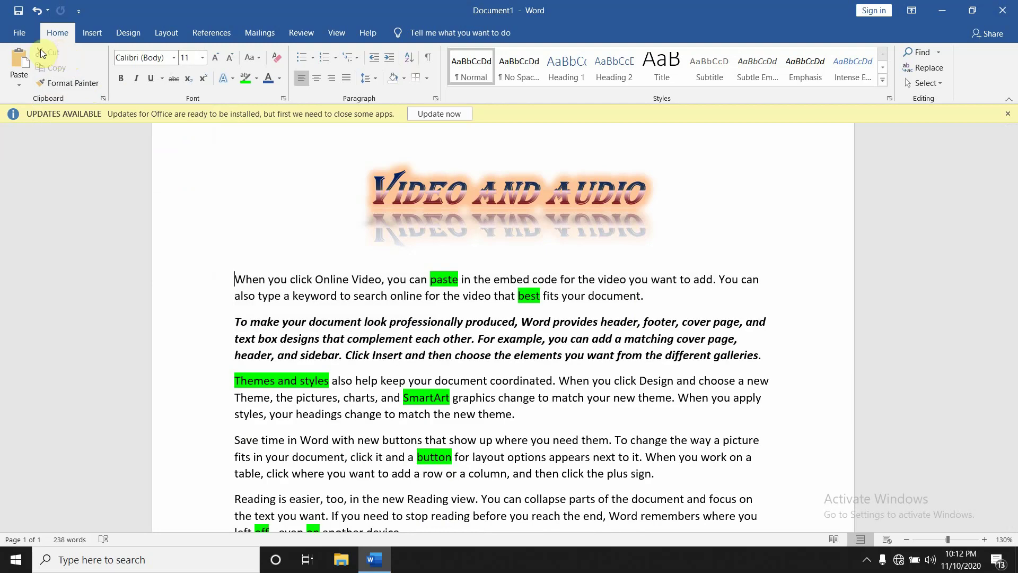
click(23, 68)
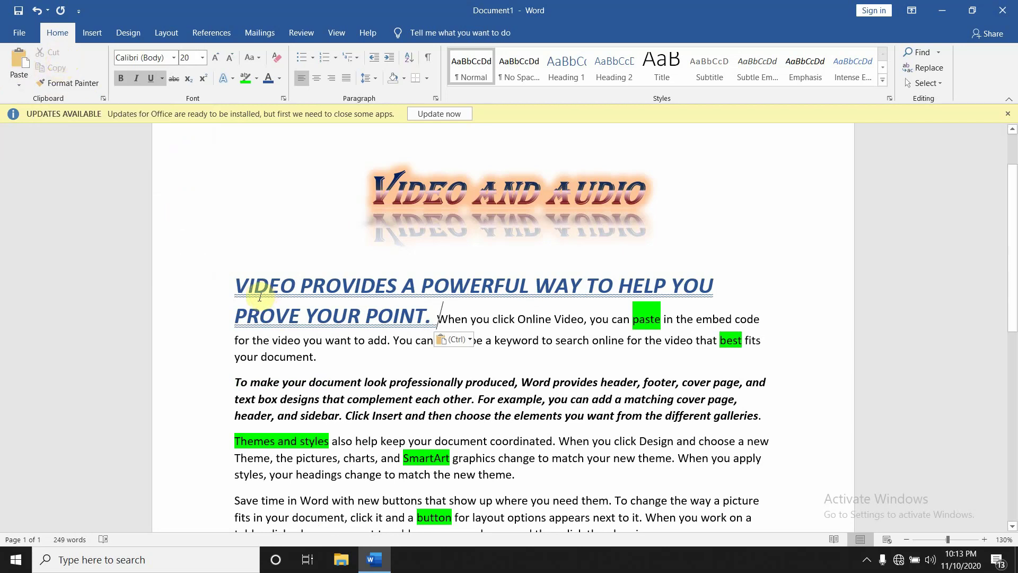
mouse_move(235, 284)
mouse_down()
mouse_move(300, 298)
mouse_move(274, 285)
mouse_up()
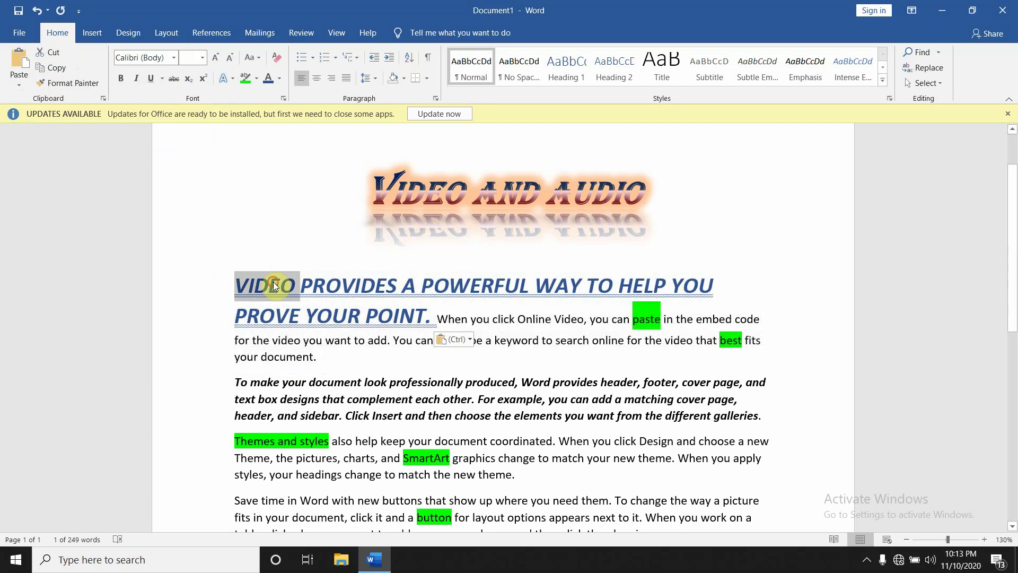
triple_click(274, 285)
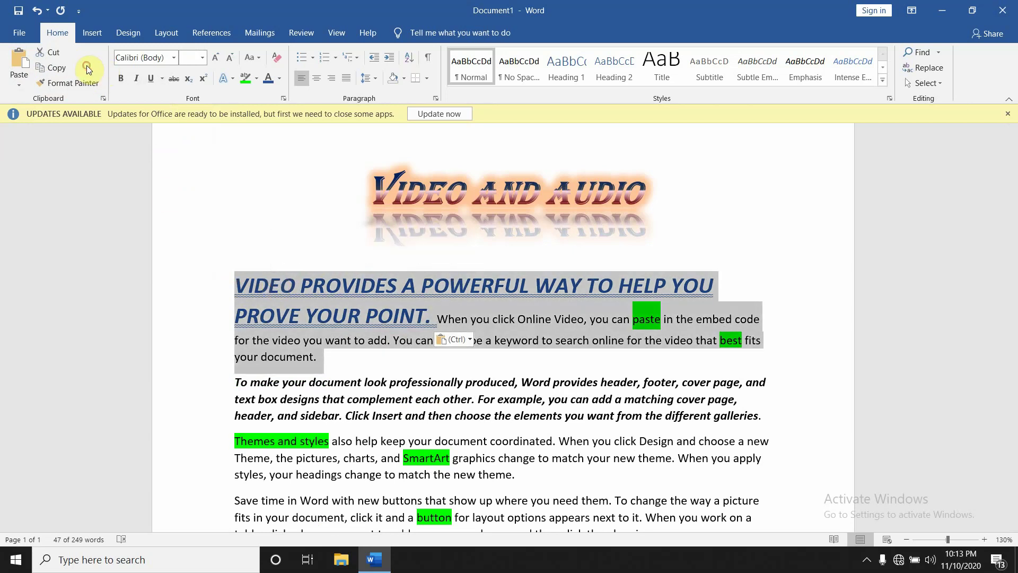
click(67, 66)
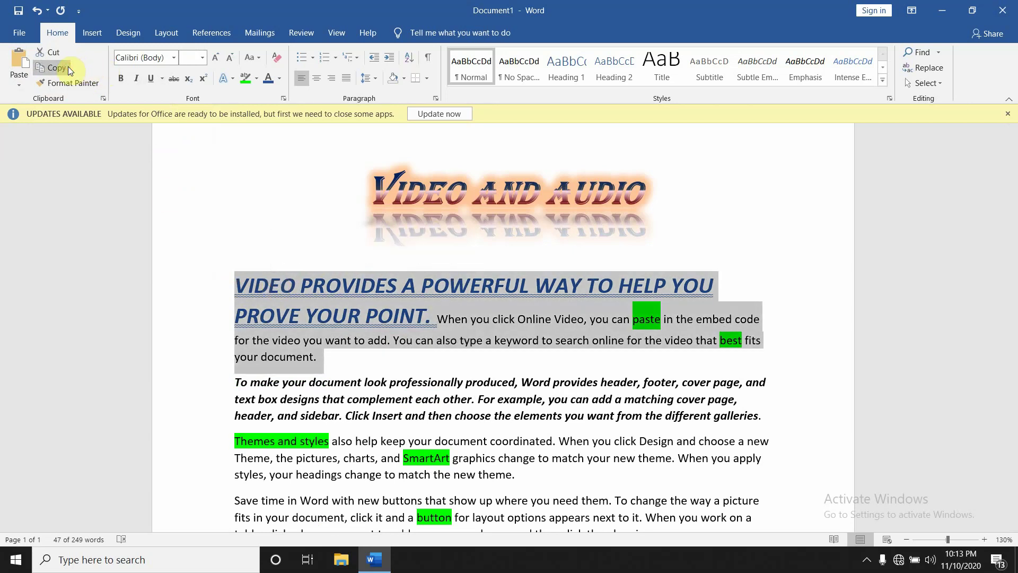
Paste the copied heading and paragraph on a new line below 5²=25
scroll(305, 314, down, 7)
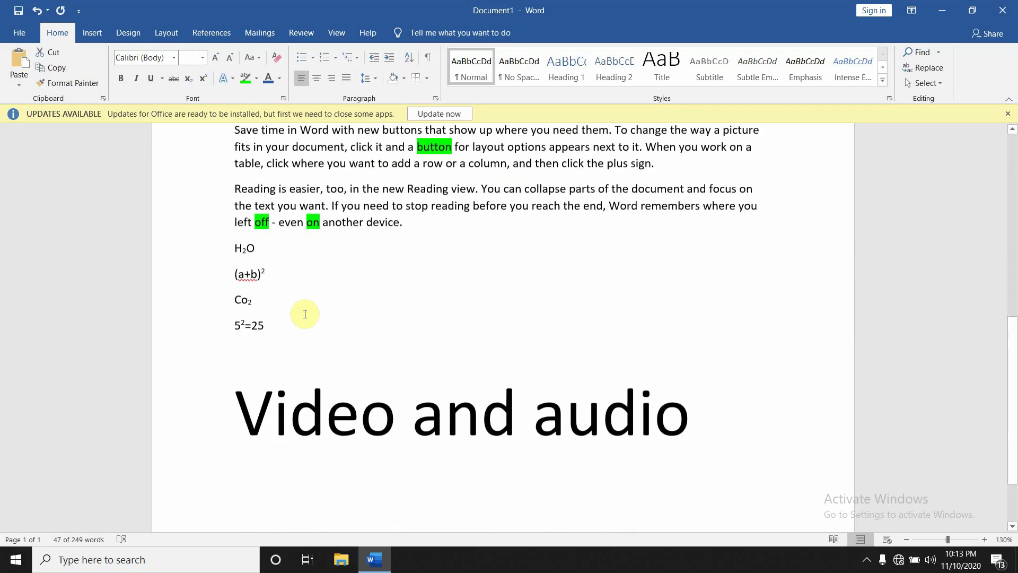
scroll(305, 314, down, 2)
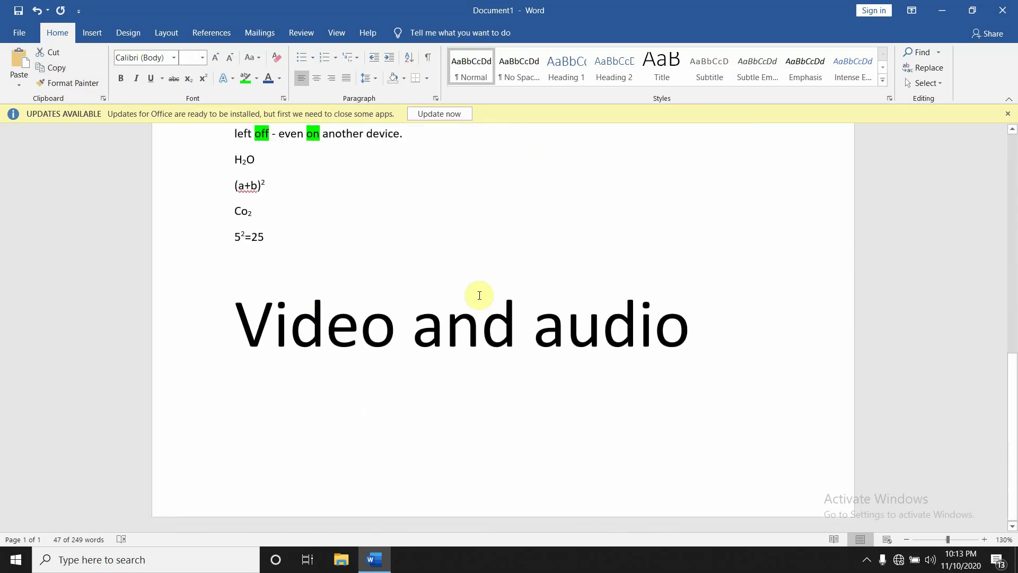
click(287, 229)
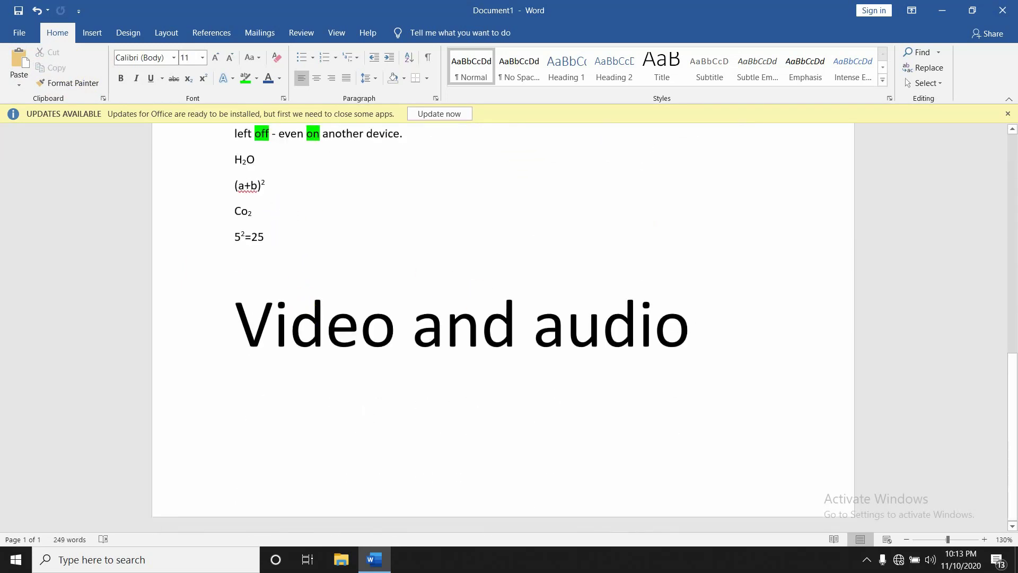
key(Return)
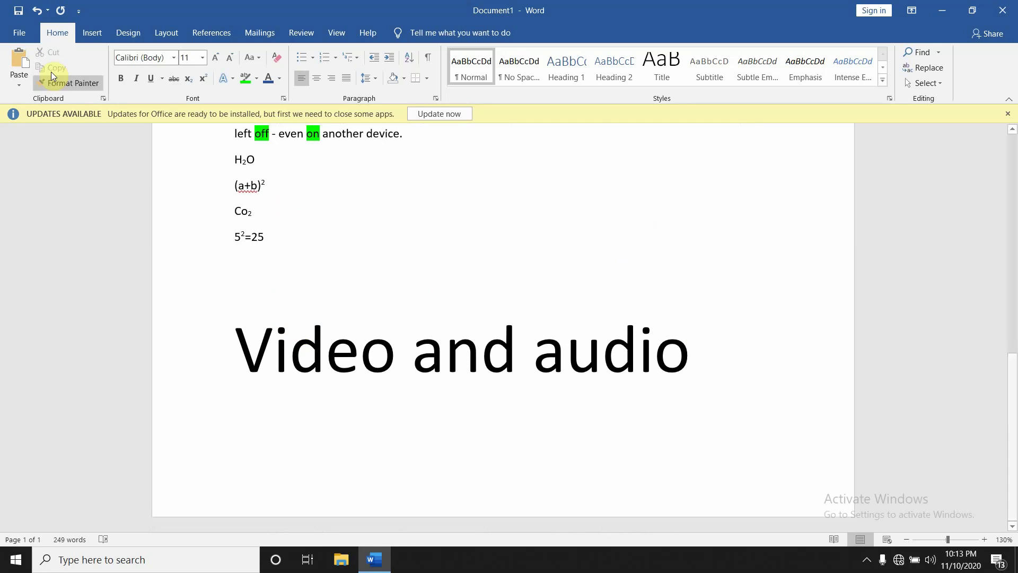
click(24, 66)
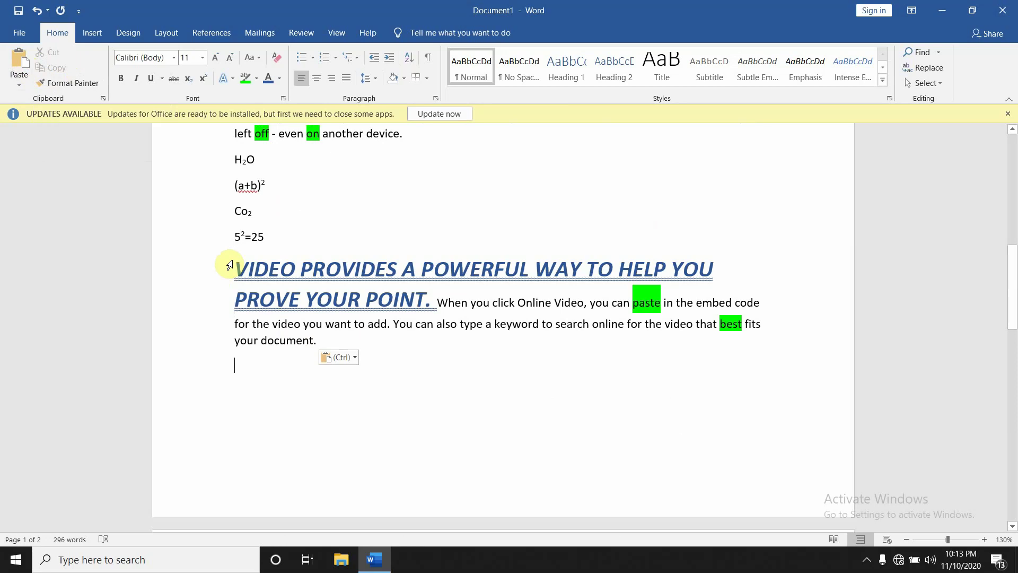
Delete the pasted heading and paragraph, then paste it back with Ctrl+V
drag(234, 268, 342, 331)
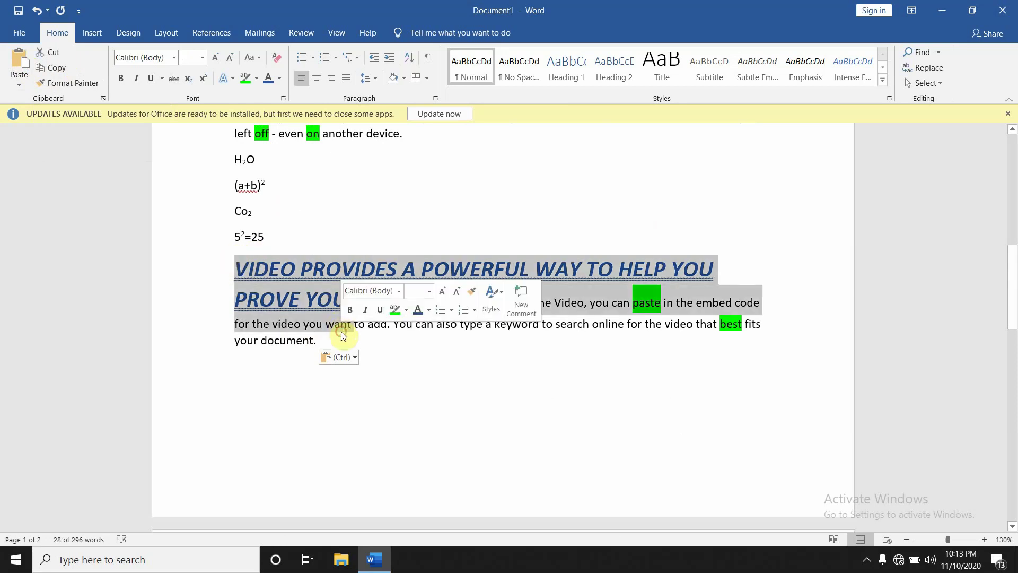
key(shift+Down)
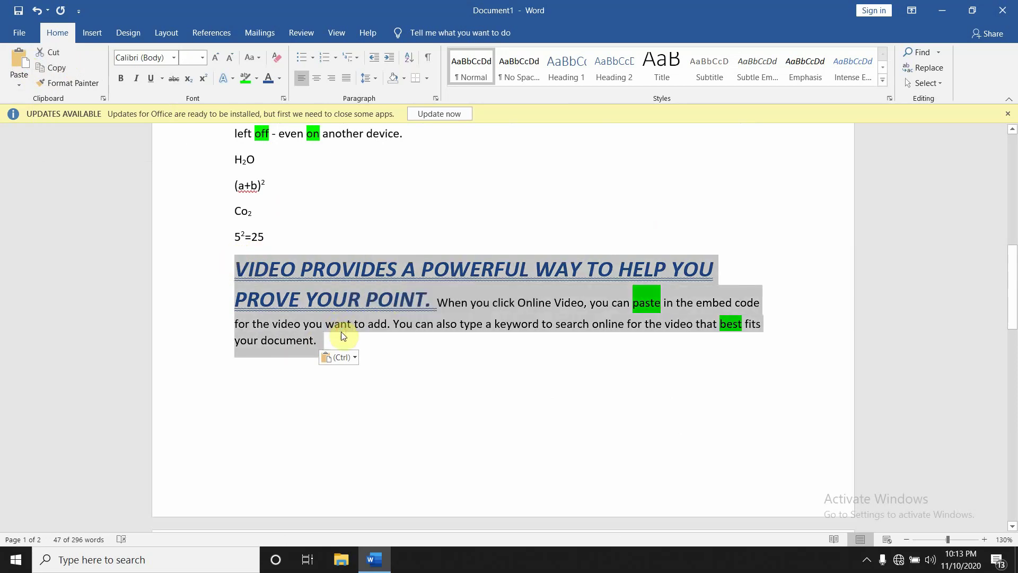
key(Delete)
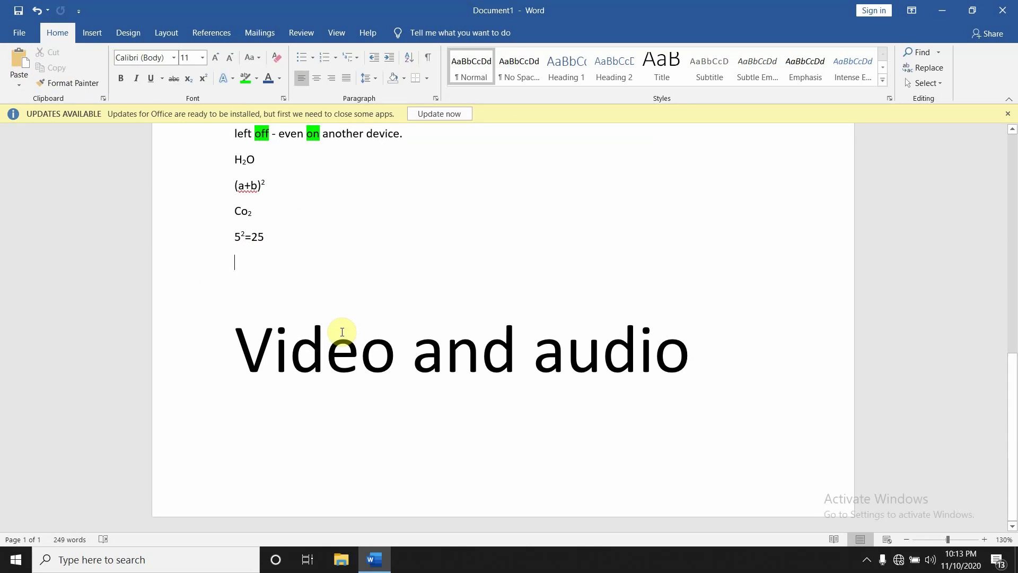
key(ctrl+v)
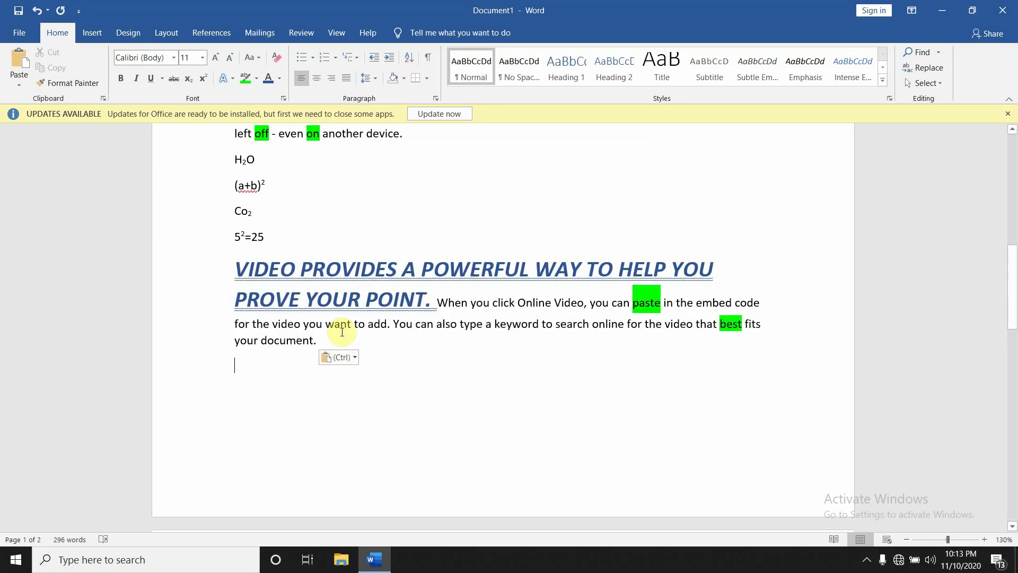
Paste an extra copy below the paragraph, undo it, and show the paste choices
mouse_move(236, 264)
mouse_down()
mouse_move(343, 366)
mouse_move(343, 346)
mouse_up()
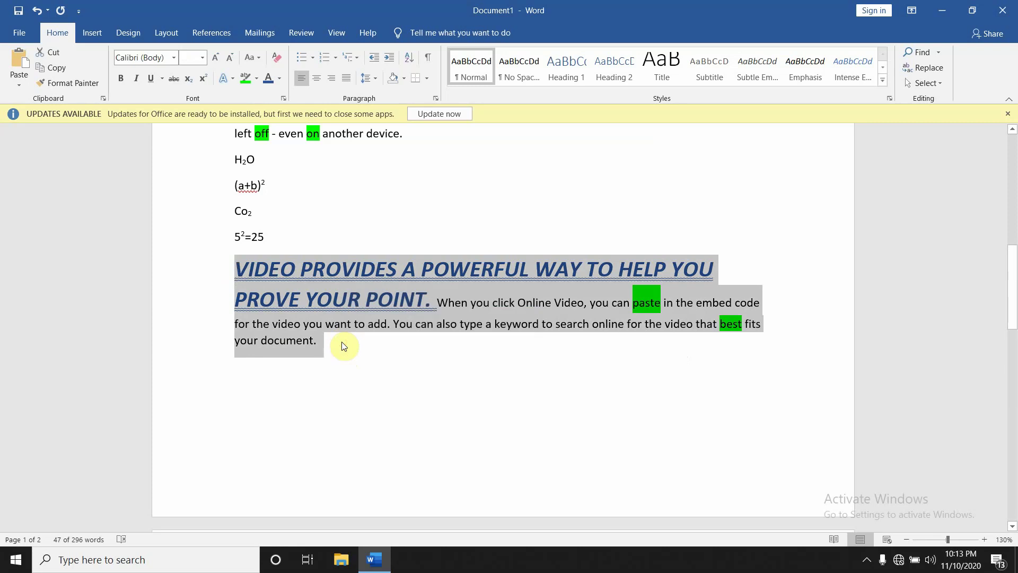
click(343, 346)
key(Return)
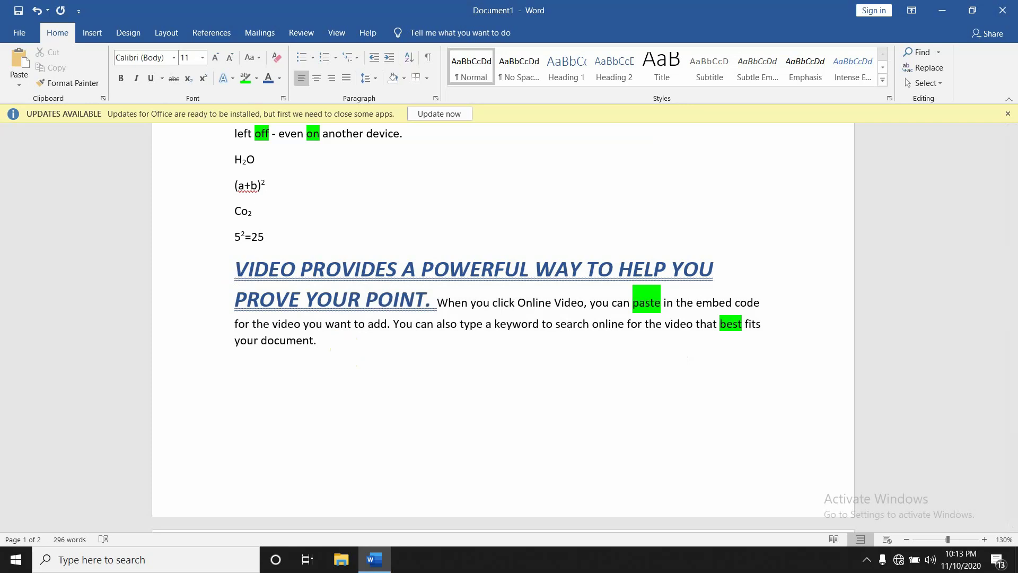
key(ctrl+v)
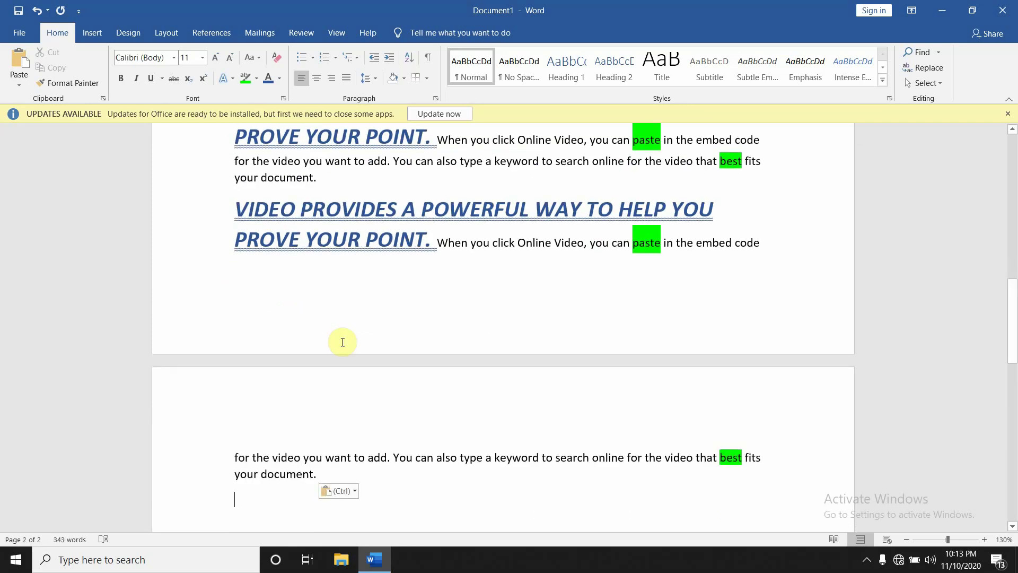
key(ctrl+z)
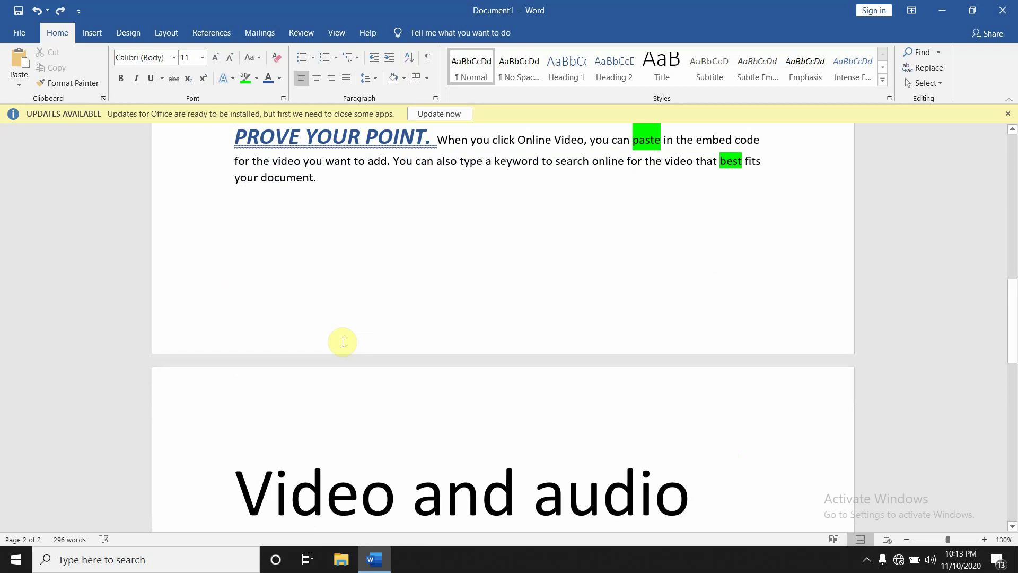
scroll(343, 342, up, 5)
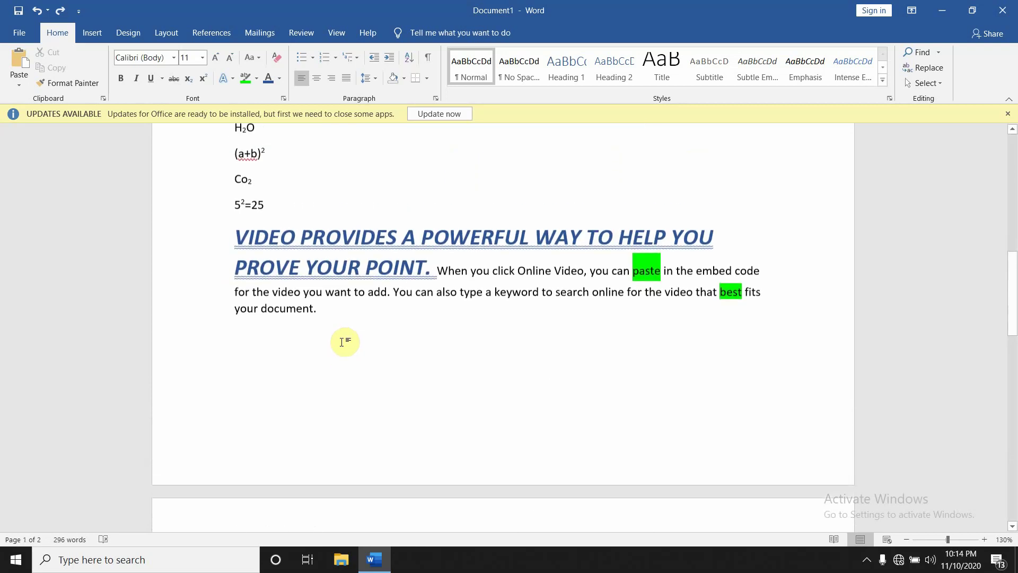
scroll(342, 342, up, 2)
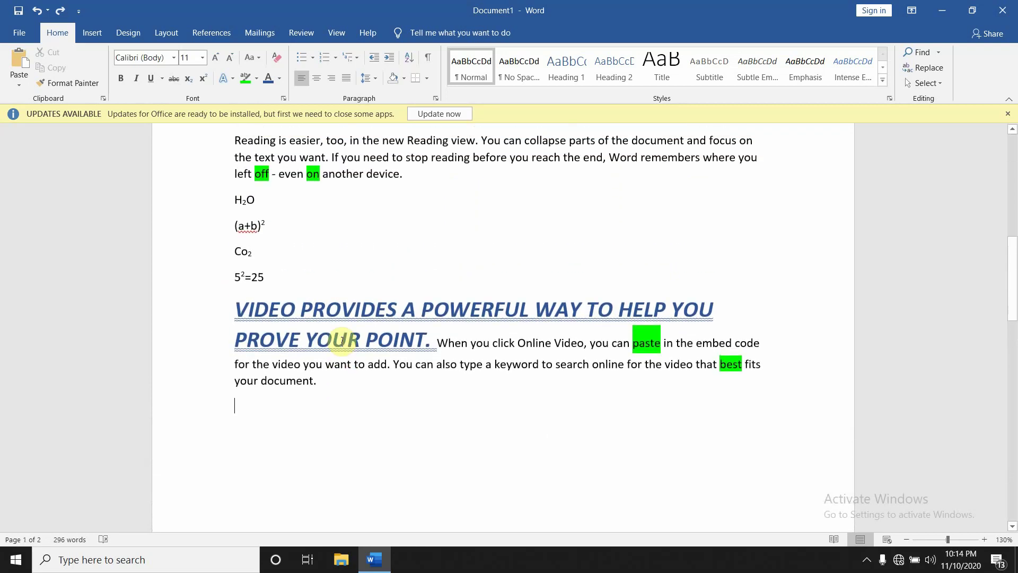
click(19, 88)
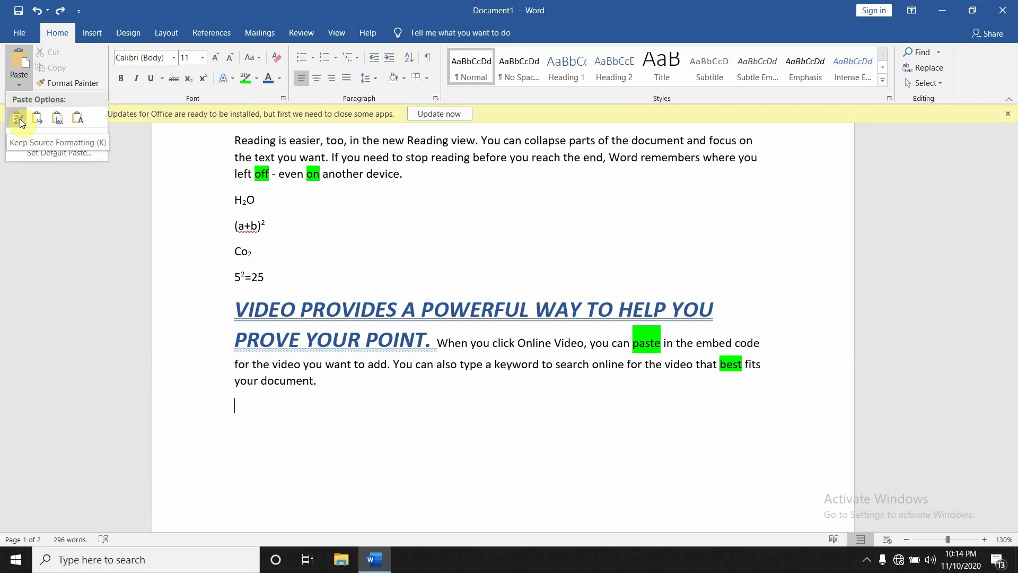
Delete the lower copy of the heading and paragraph
click(238, 309)
click(313, 380)
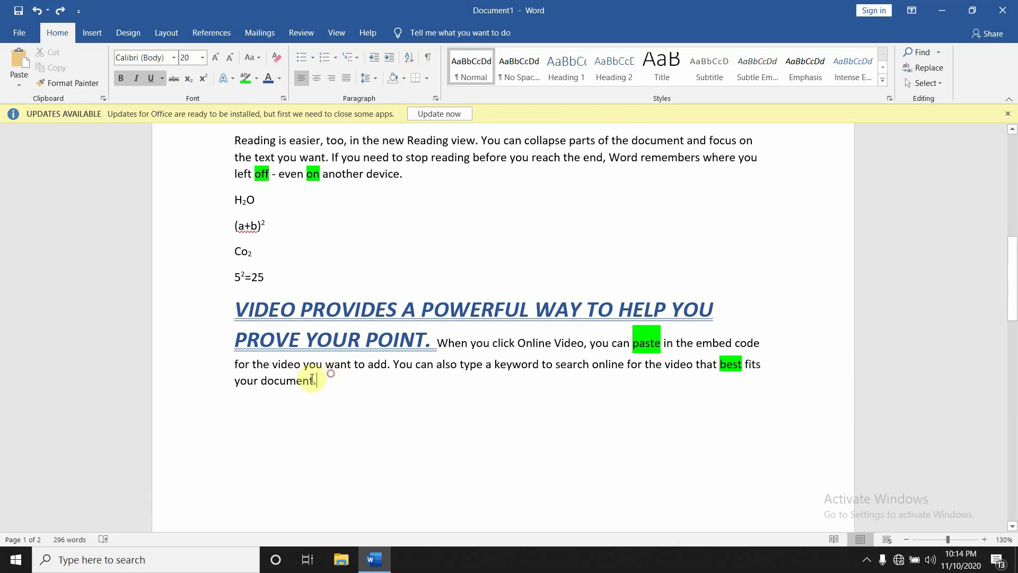
drag(313, 380, 229, 306)
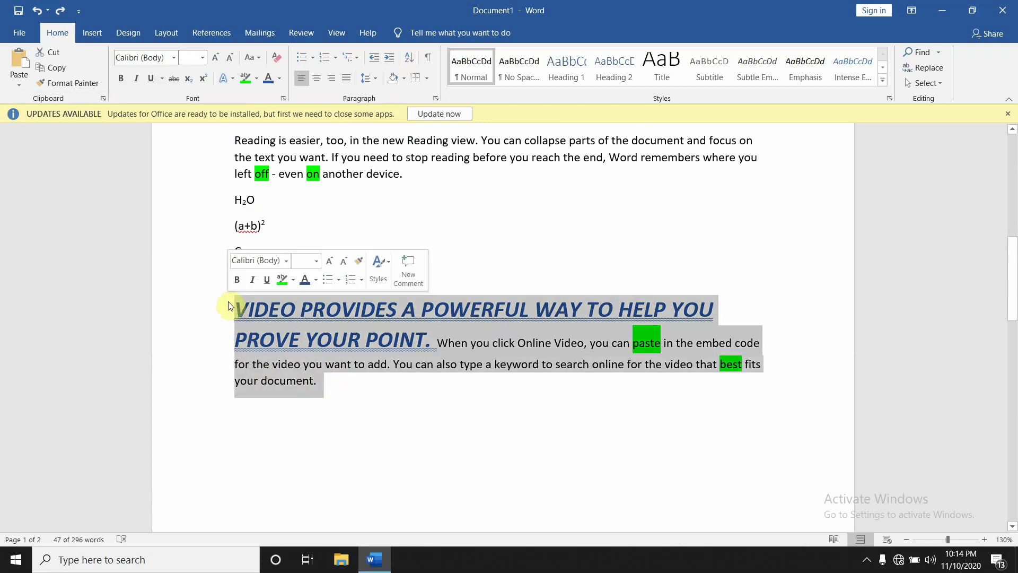
key(Delete)
Replace the selected heading paragraph by pasting with Keep Source Formatting
scroll(229, 302, up, 2)
scroll(229, 303, up, 1)
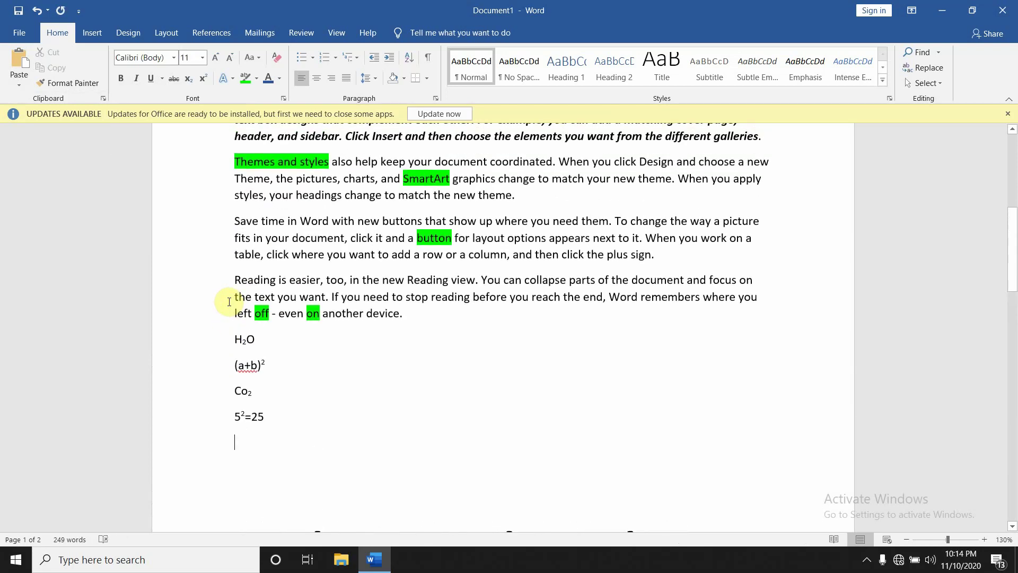
scroll(230, 302, up, 2)
scroll(229, 302, up, 3)
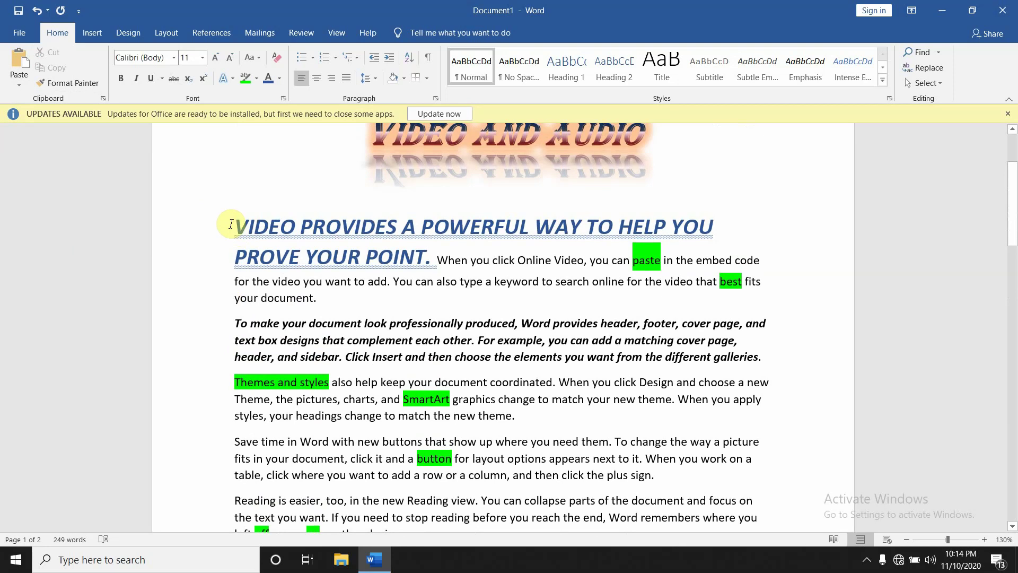
mouse_move(230, 224)
mouse_down()
mouse_move(330, 271)
mouse_move(334, 296)
mouse_up()
key(ctrl+c)
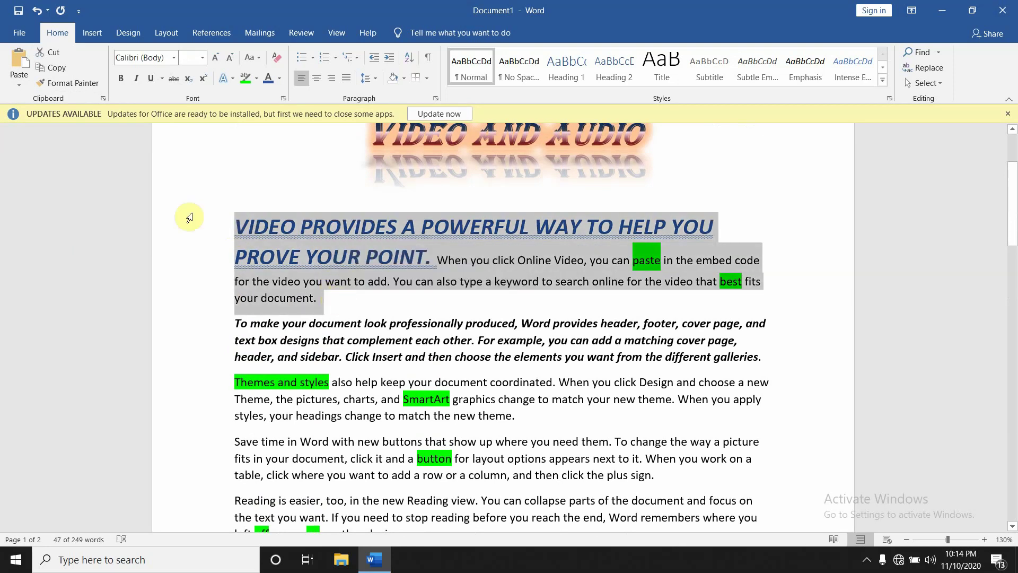
click(16, 87)
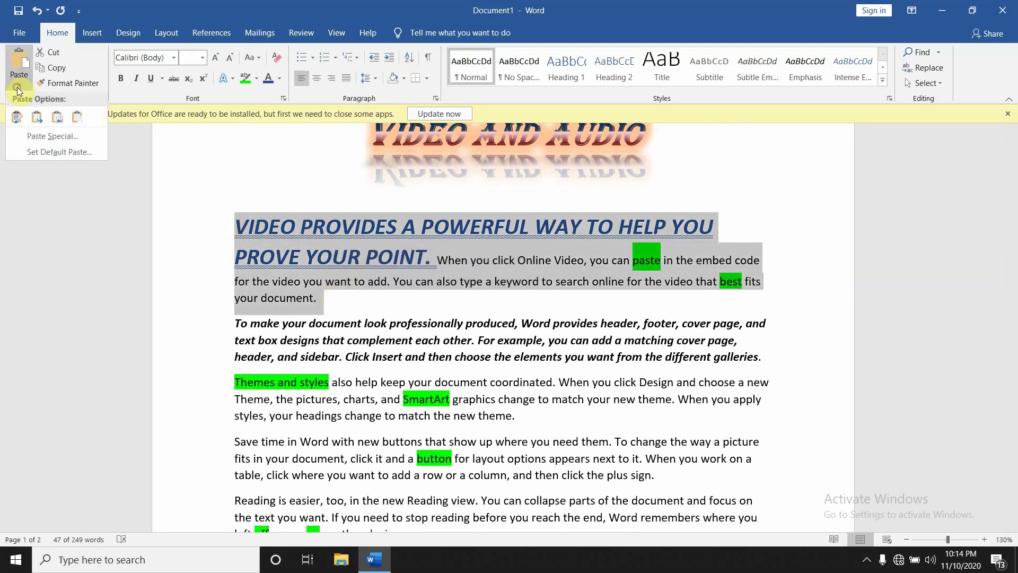
click(18, 120)
Paste the heading and paragraph again on the line below 5²=25
scroll(305, 421, down, 1)
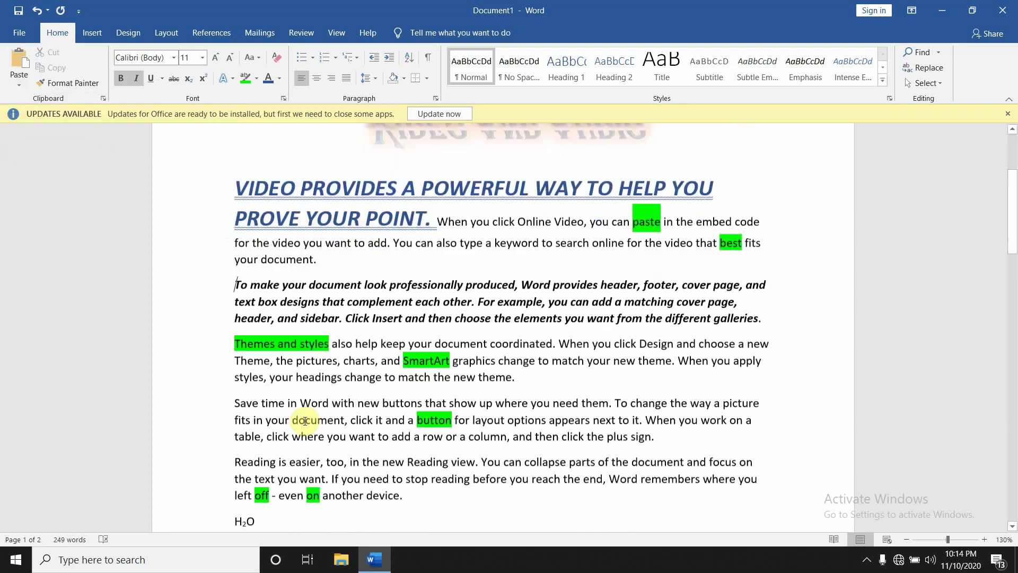
scroll(305, 420, down, 10)
scroll(305, 421, down, 3)
scroll(305, 420, up, 3)
scroll(305, 420, up, 2)
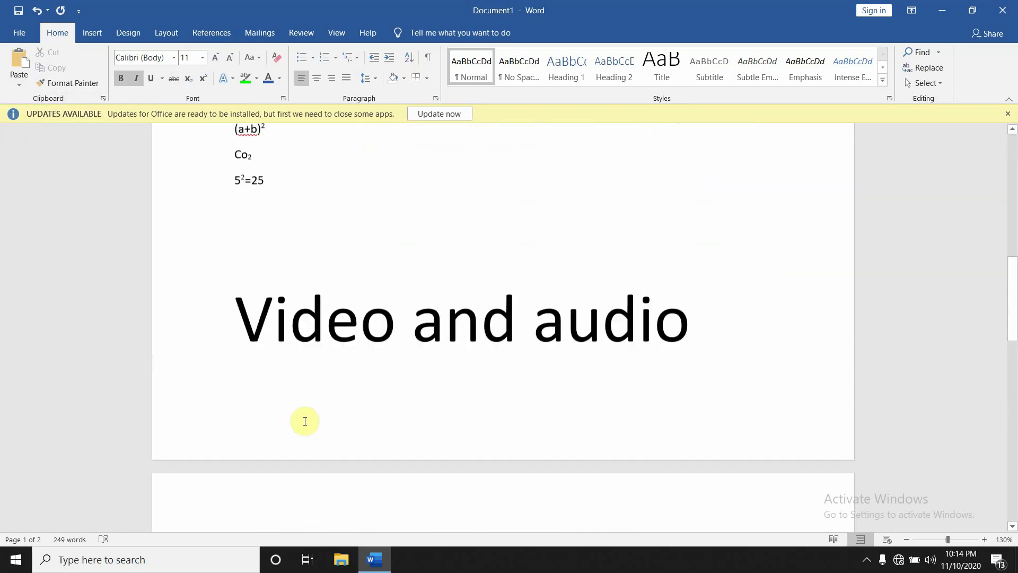
scroll(305, 421, up, 1)
click(281, 246)
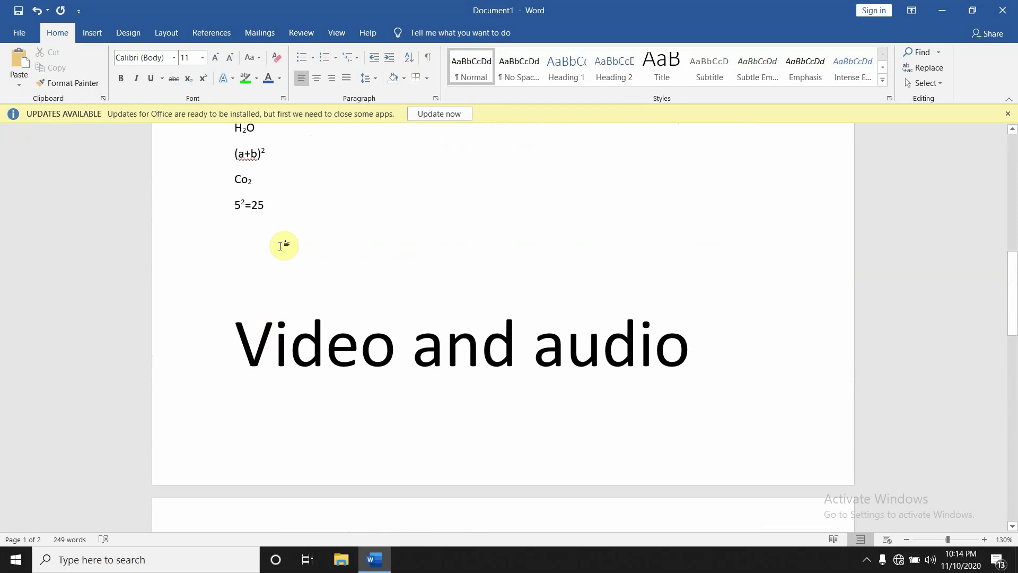
key(ctrl+v)
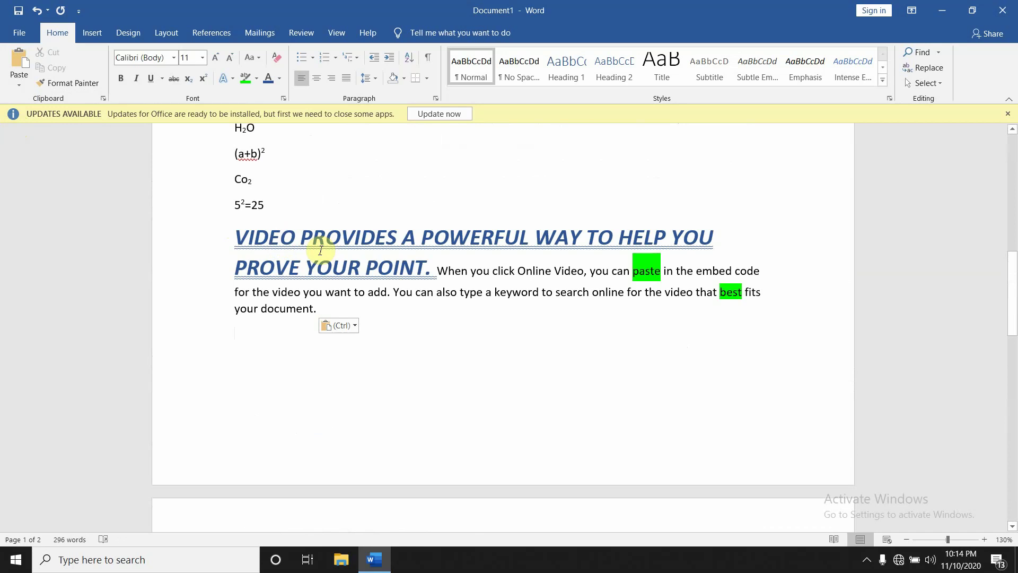
Paste a Keep Text Only copy of the heading paragraph below the formatted one
click(19, 85)
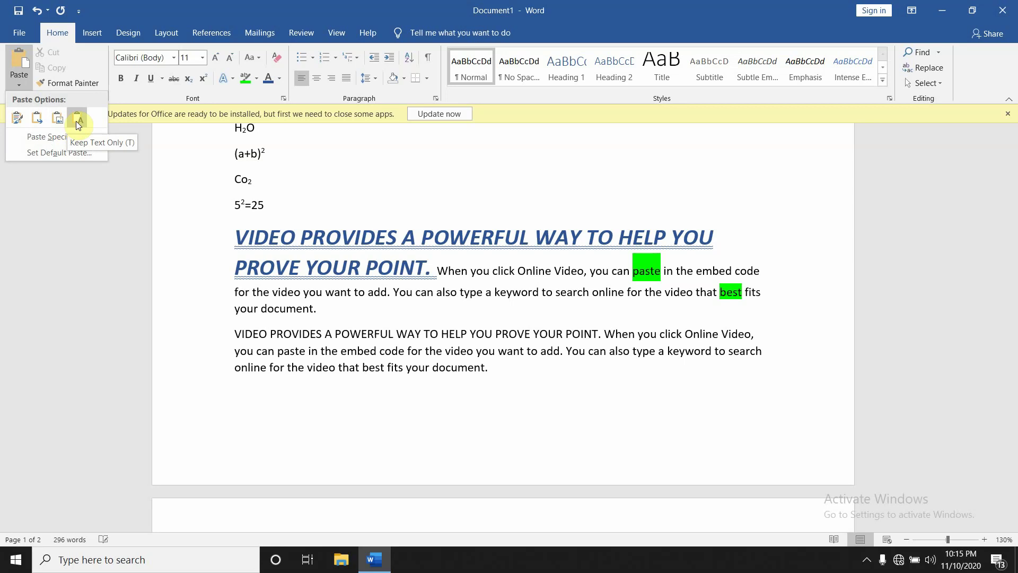
click(77, 120)
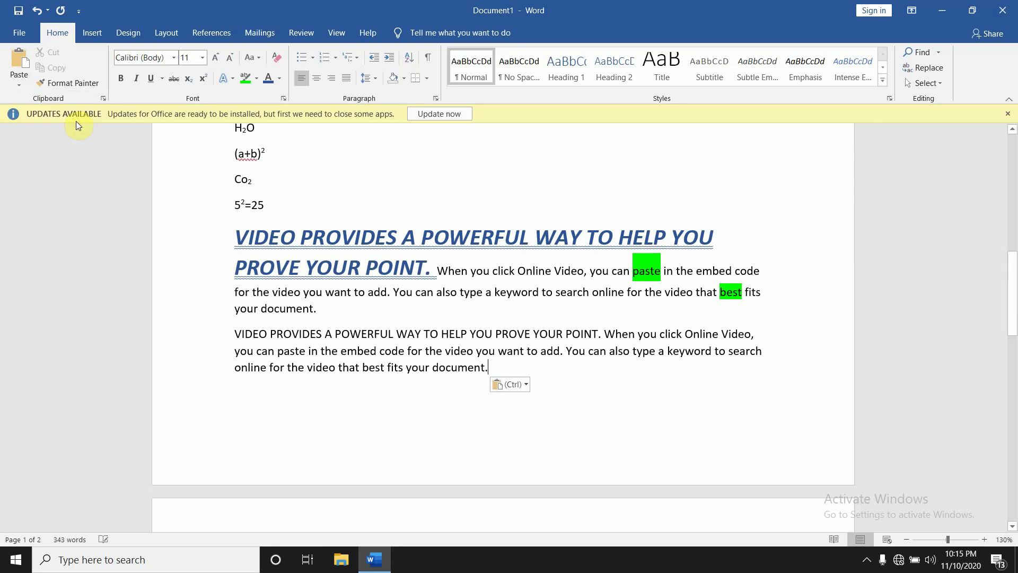
click(18, 83)
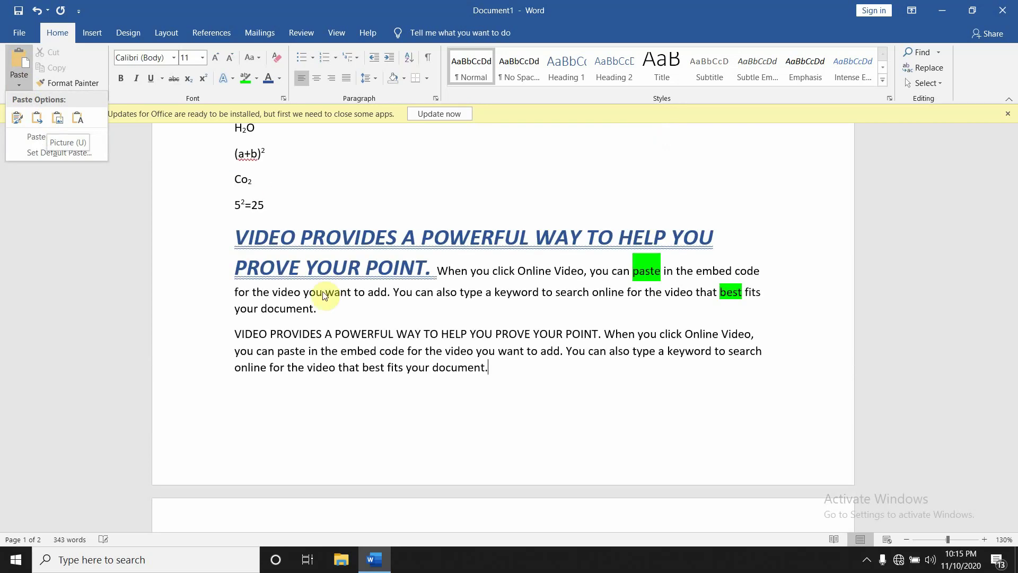
On a new line after the last paragraph, paste another copy using Merge Formatting
click(503, 371)
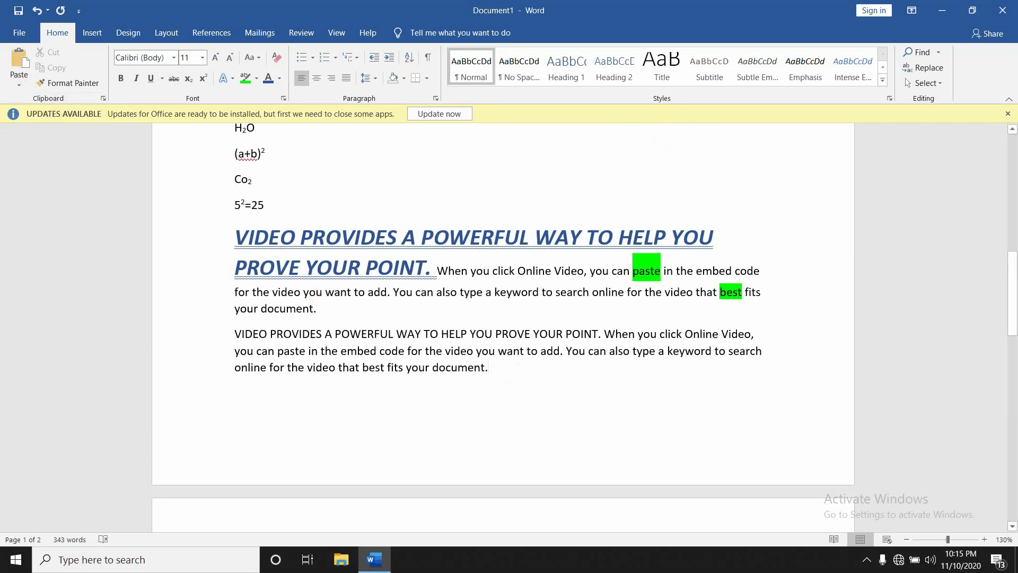
key(Return)
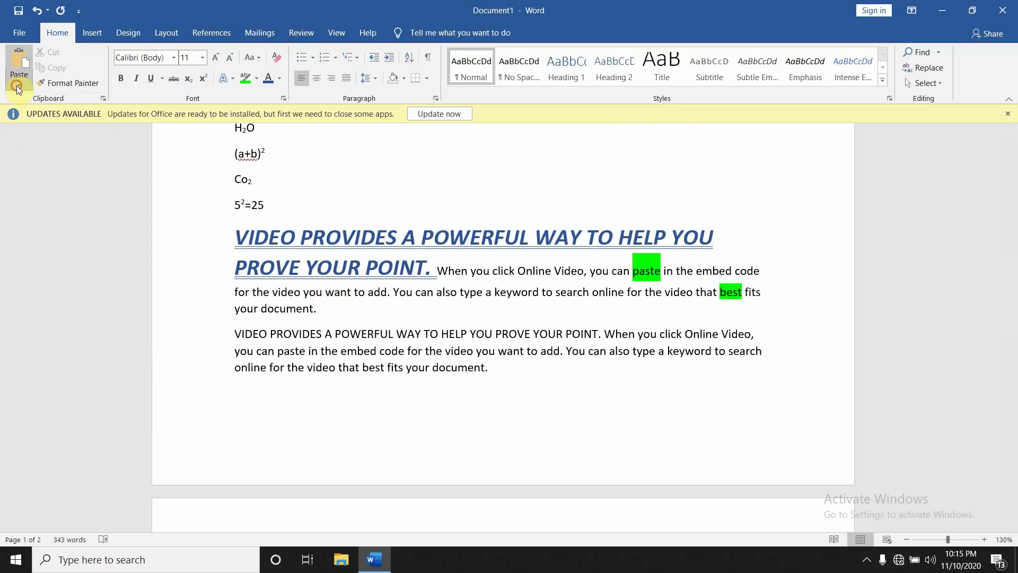
click(18, 85)
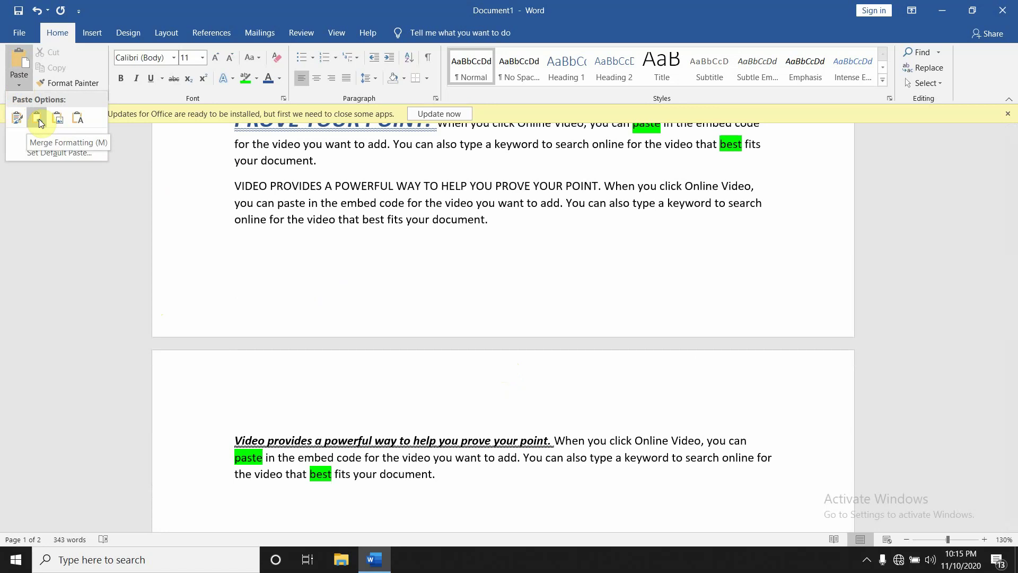
click(39, 119)
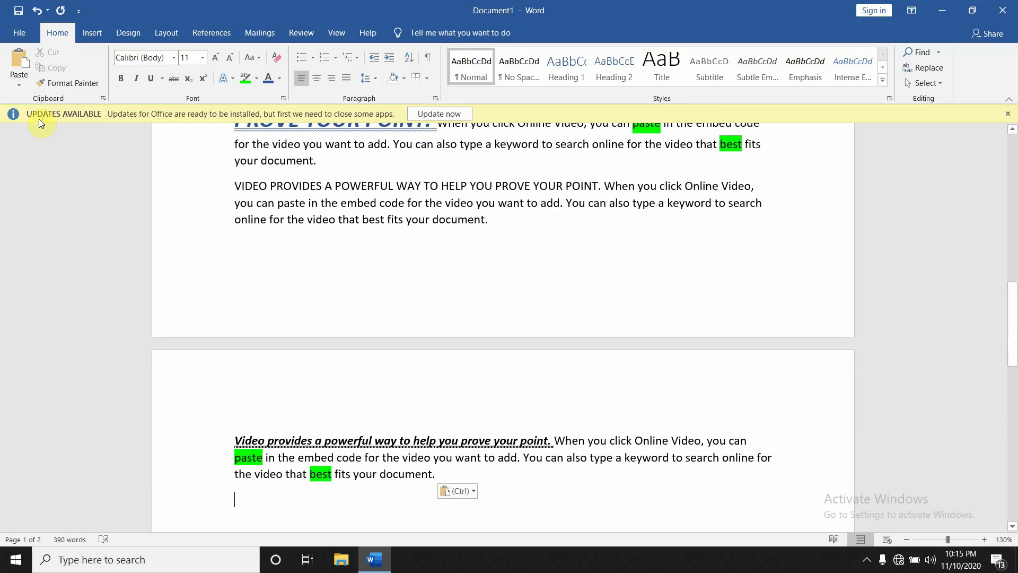
scroll(287, 427, down, 2)
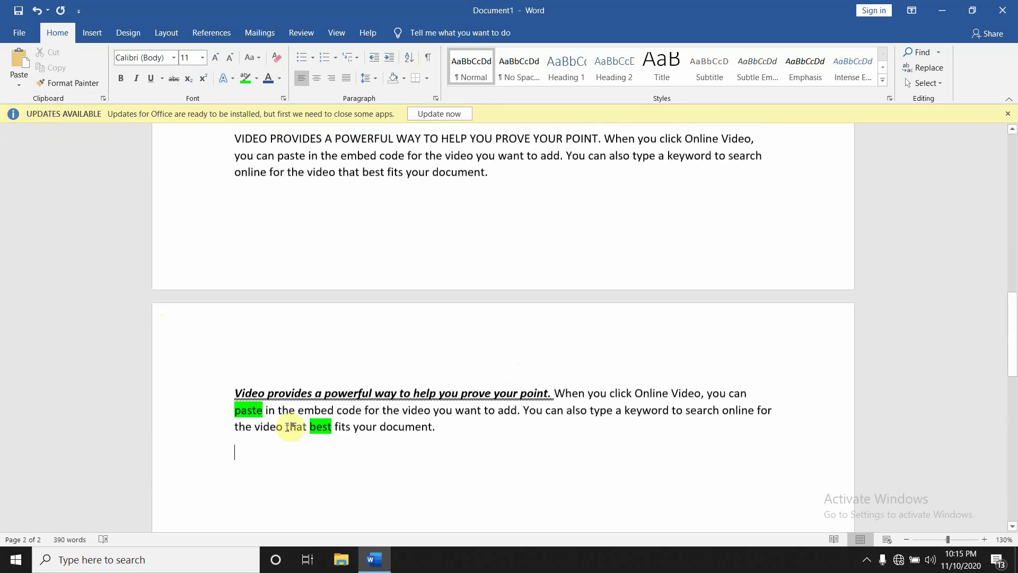
scroll(287, 427, down, 1)
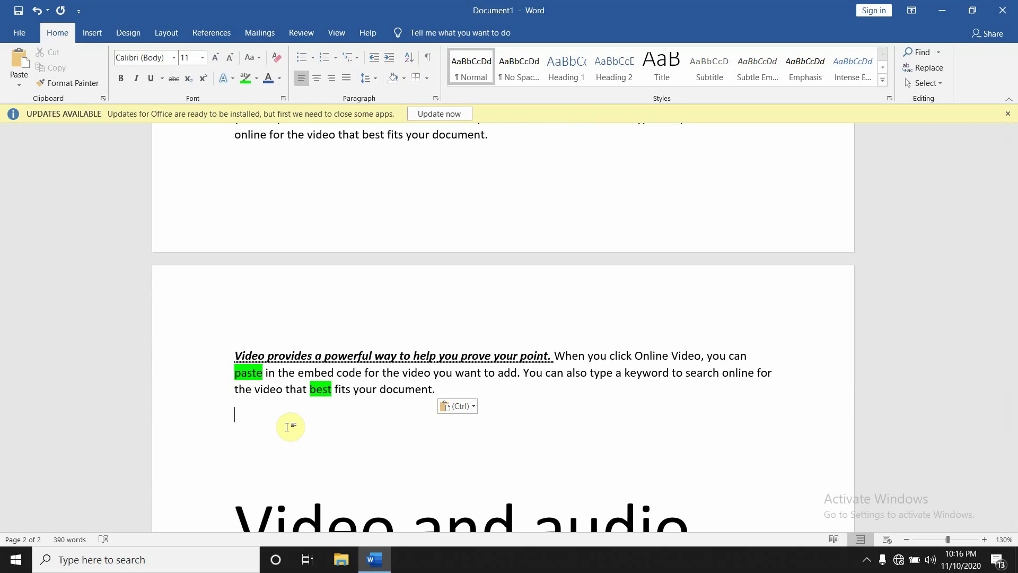
double_click(338, 354)
triple_click(337, 354)
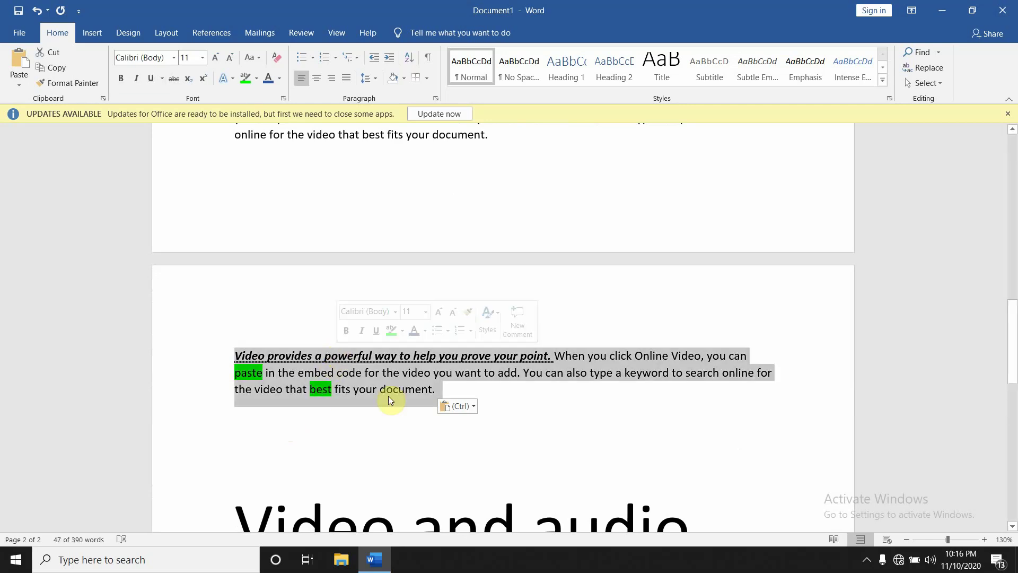
click(444, 389)
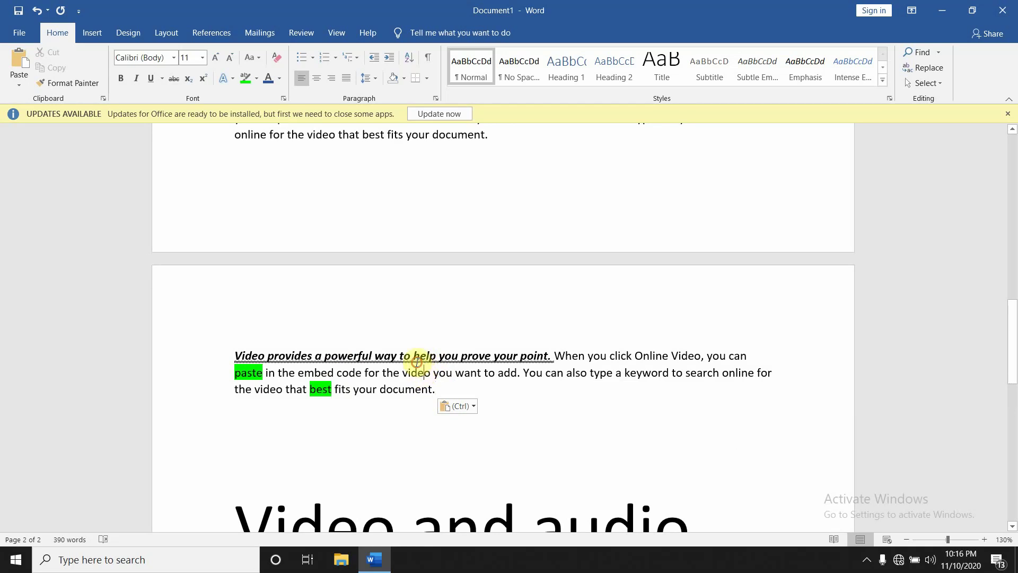
click(417, 364)
click(416, 377)
click(415, 355)
drag(416, 373, 417, 355)
click(418, 356)
click(413, 391)
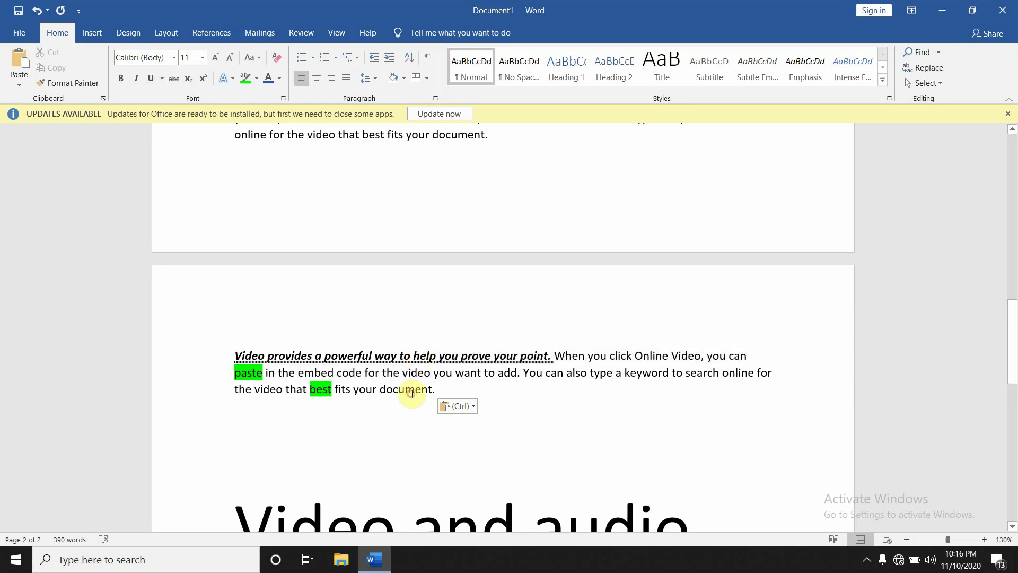
click(371, 356)
Delete the two pasted copies below 5²=25, then the remaining merged-format paragraph
scroll(398, 258, up, 3)
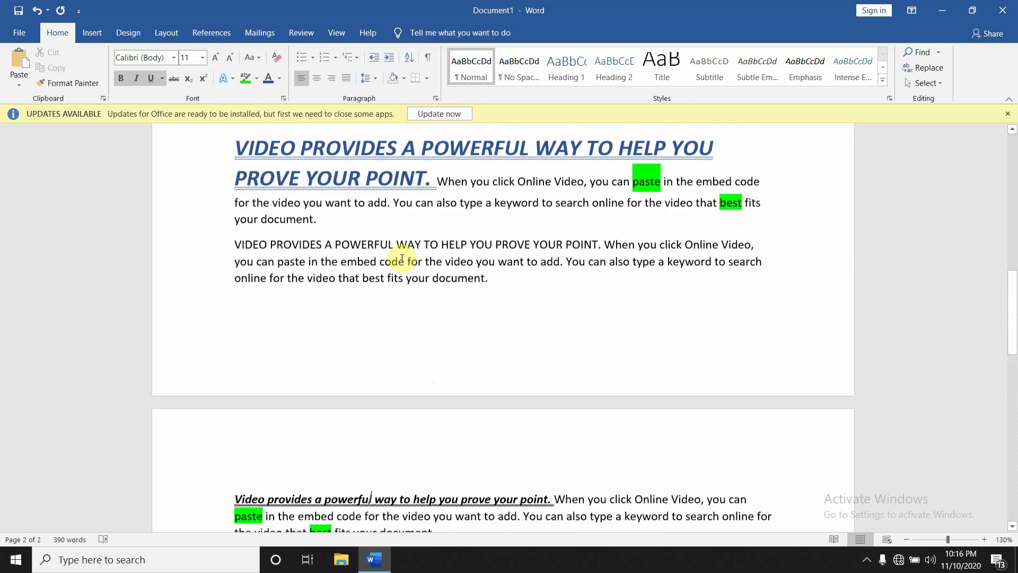
scroll(402, 258, up, 1)
scroll(402, 259, up, 2)
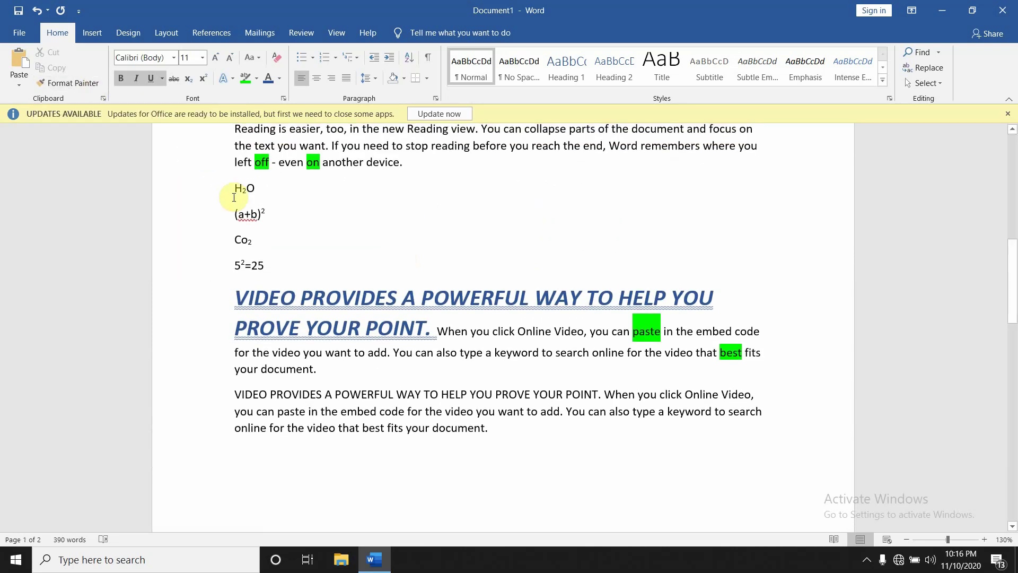
scroll(350, 269, up, 2)
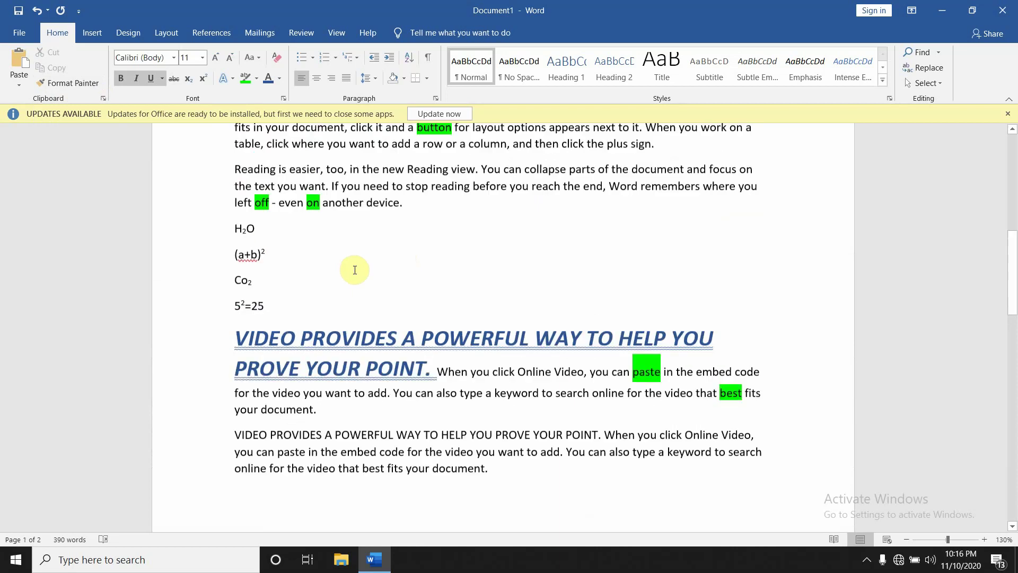
drag(232, 362, 573, 503)
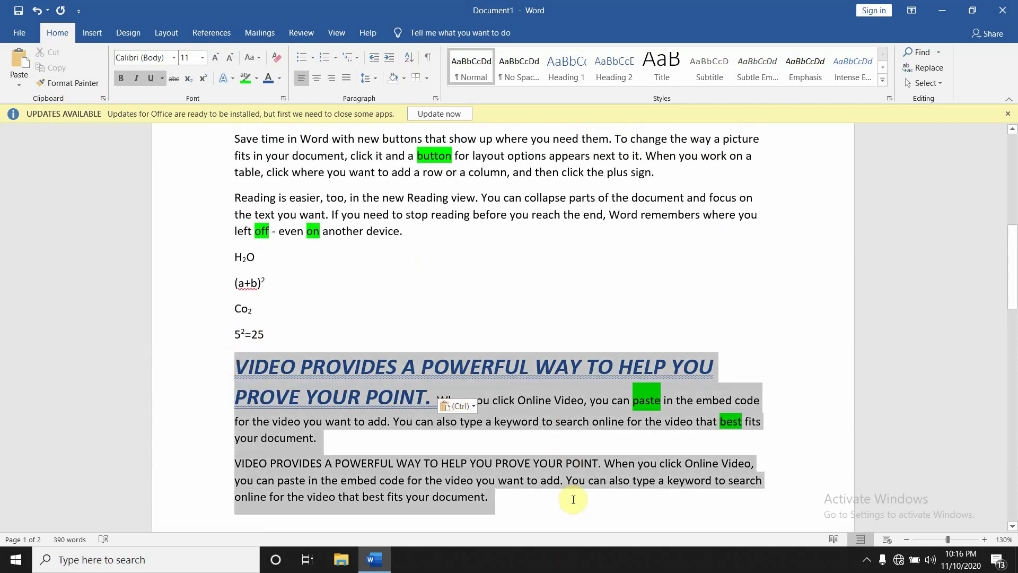
key(ctrl+z)
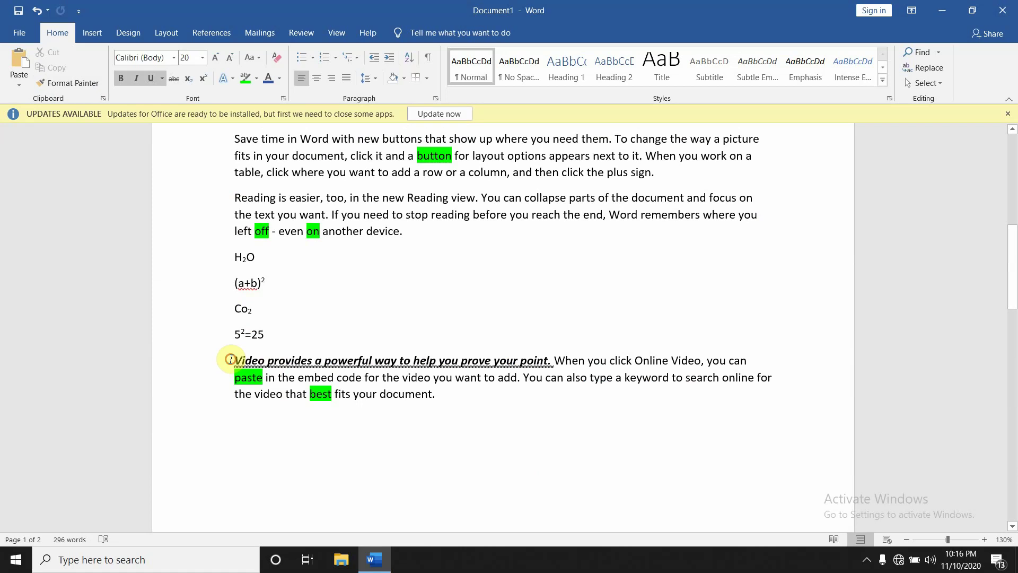
drag(234, 360, 518, 399)
key(Delete)
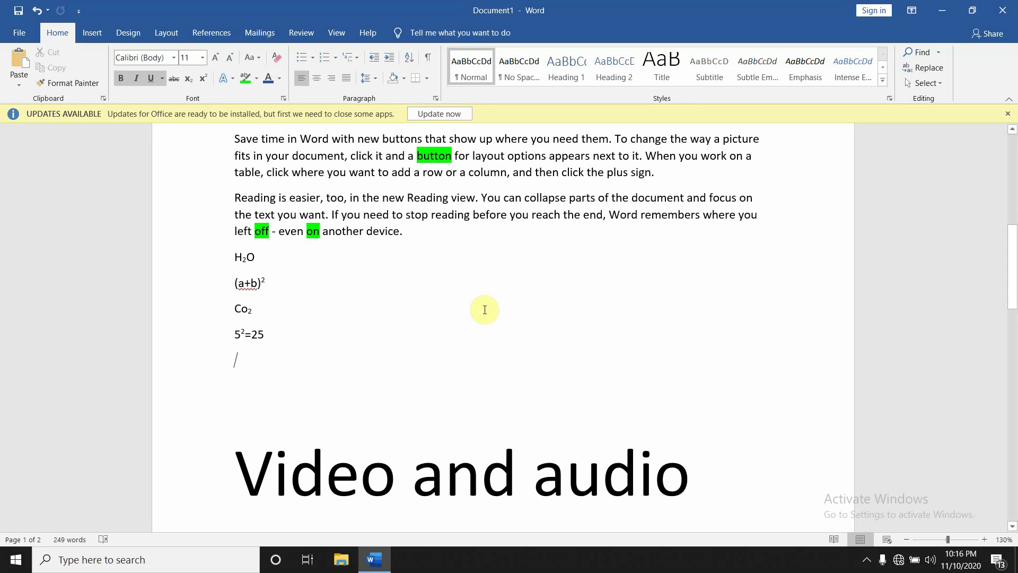
Turn off italic on the empty line and delete the two blank lines above the large text
click(137, 78)
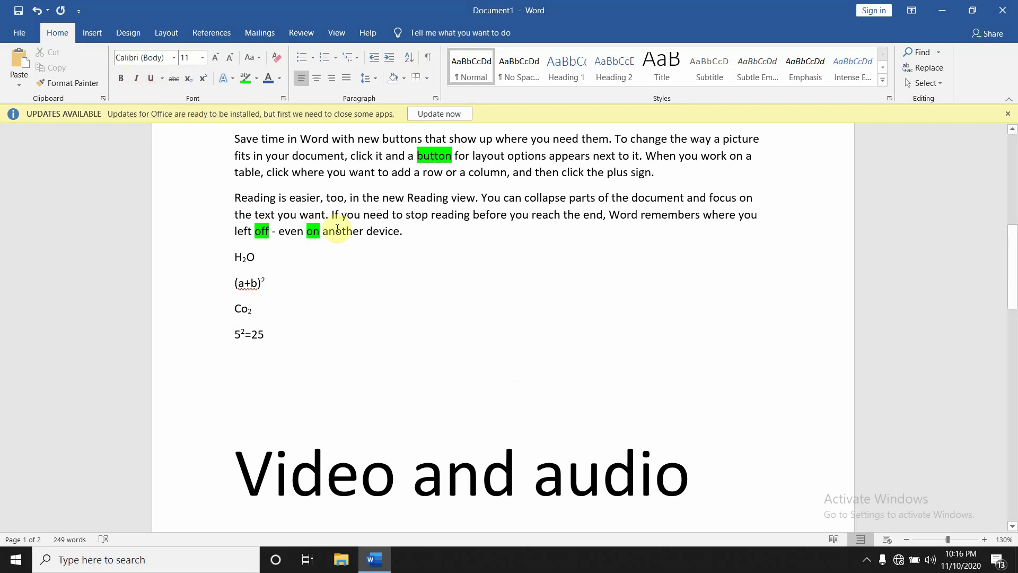
scroll(337, 229, up, 2)
scroll(337, 229, up, 2)
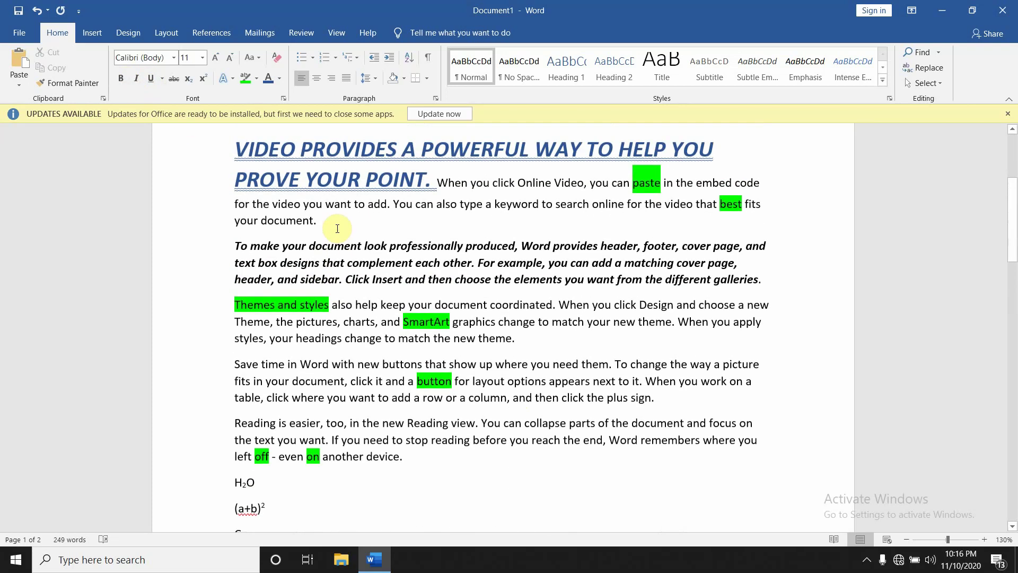
scroll(337, 228, down, 1)
scroll(340, 228, up, 1)
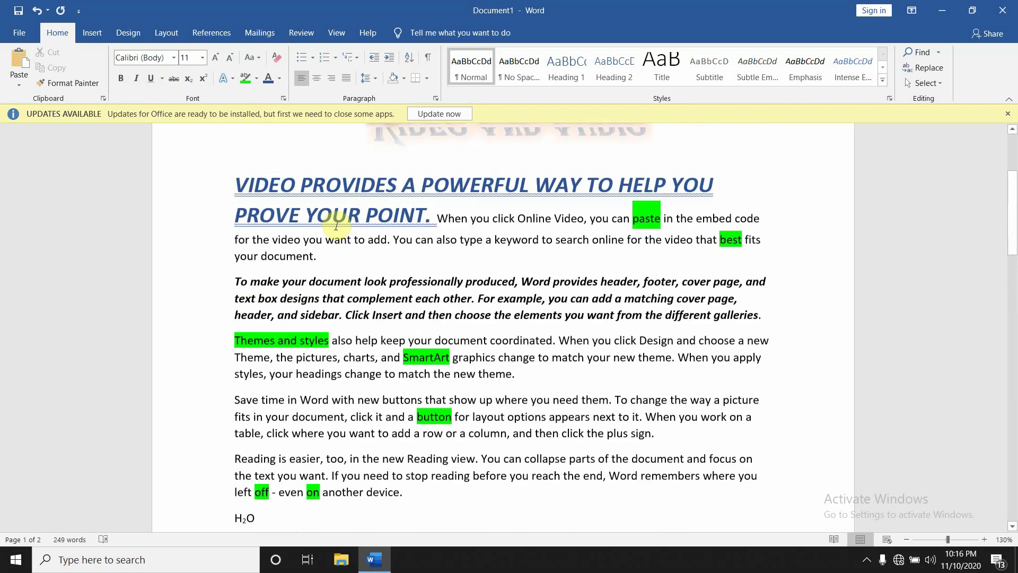
scroll(340, 228, down, 2)
scroll(337, 226, down, 4)
scroll(337, 225, down, 2)
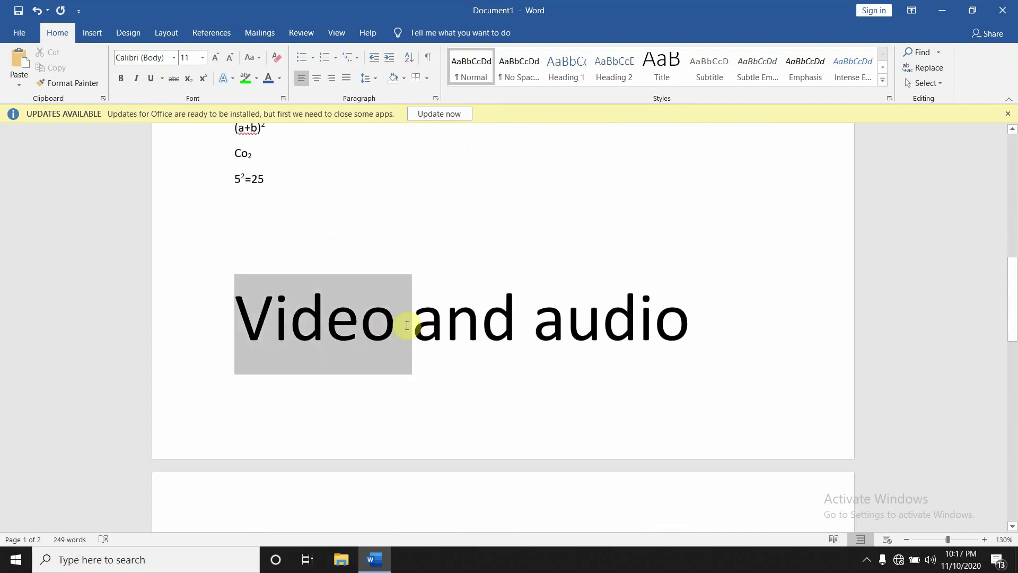
drag(234, 300, 398, 323)
click(467, 324)
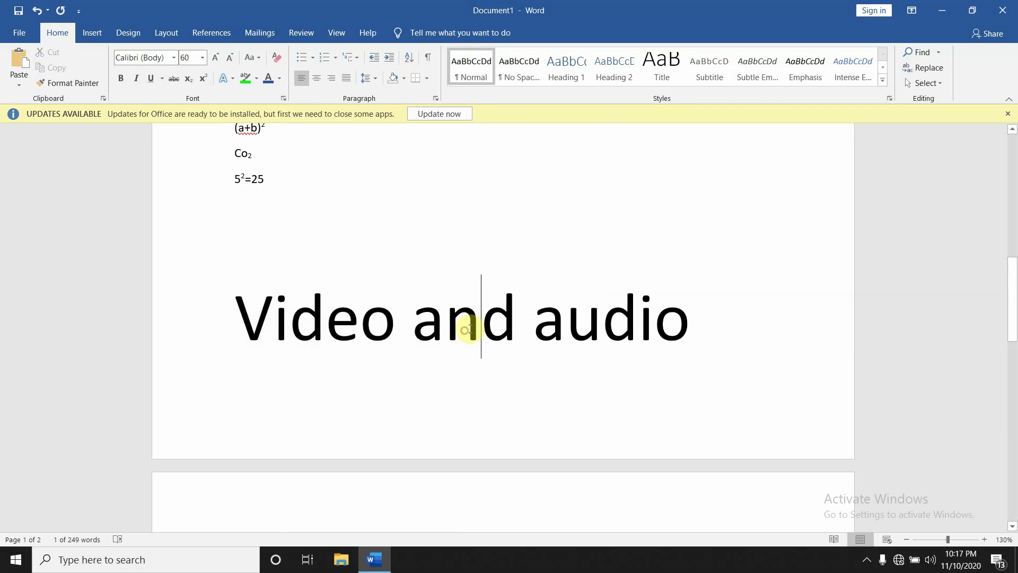
click(518, 316)
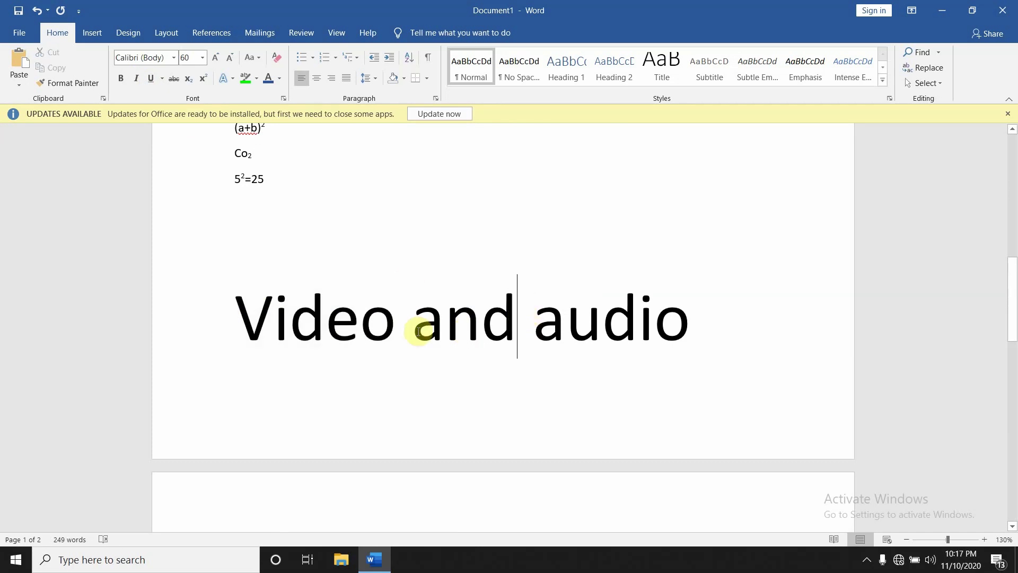
click(360, 298)
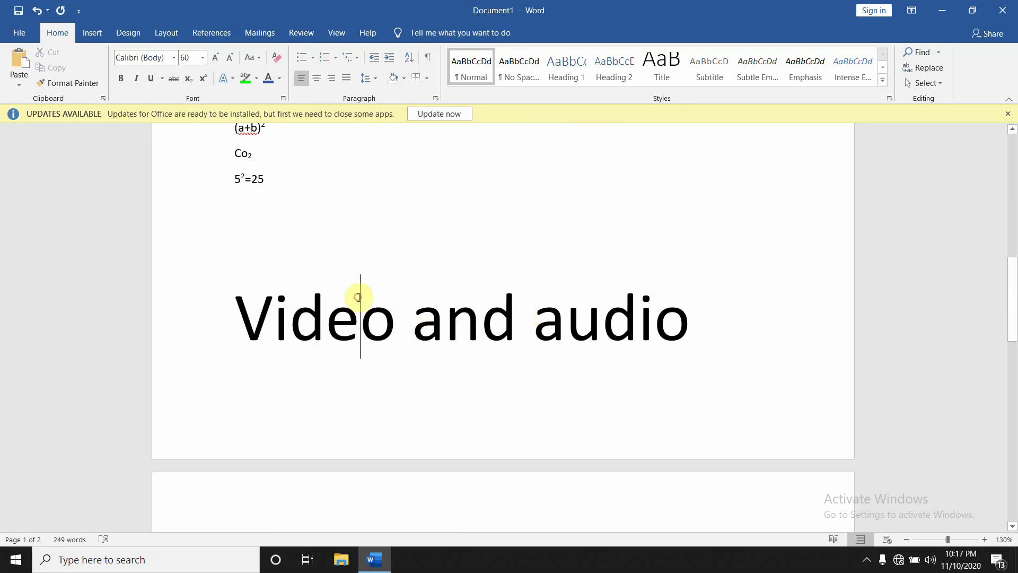
click(243, 261)
key(BackSpace)
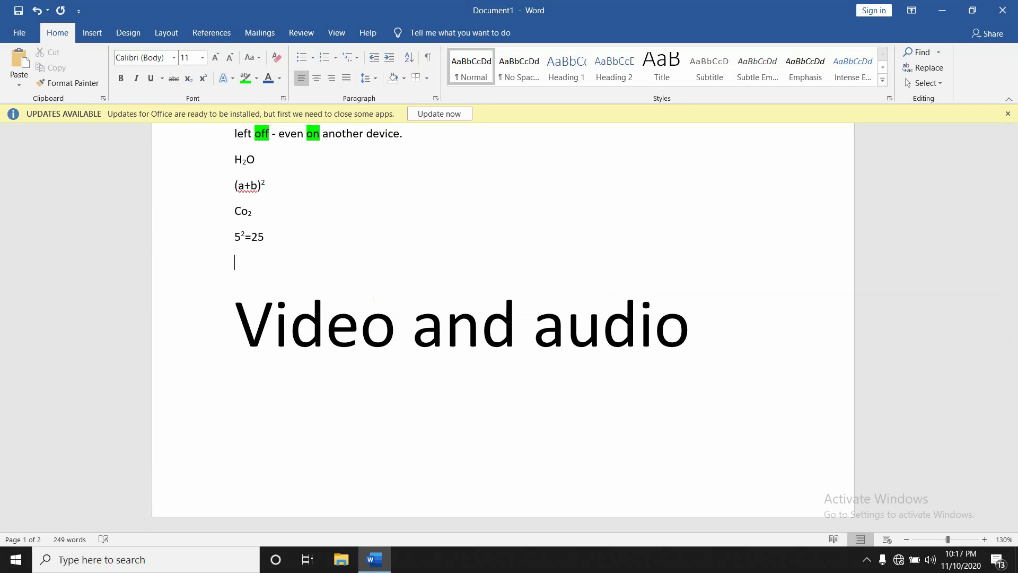
key(BackSpace)
Split the large line with a page break before 'and' and a new line before 'audio'
key(Down)
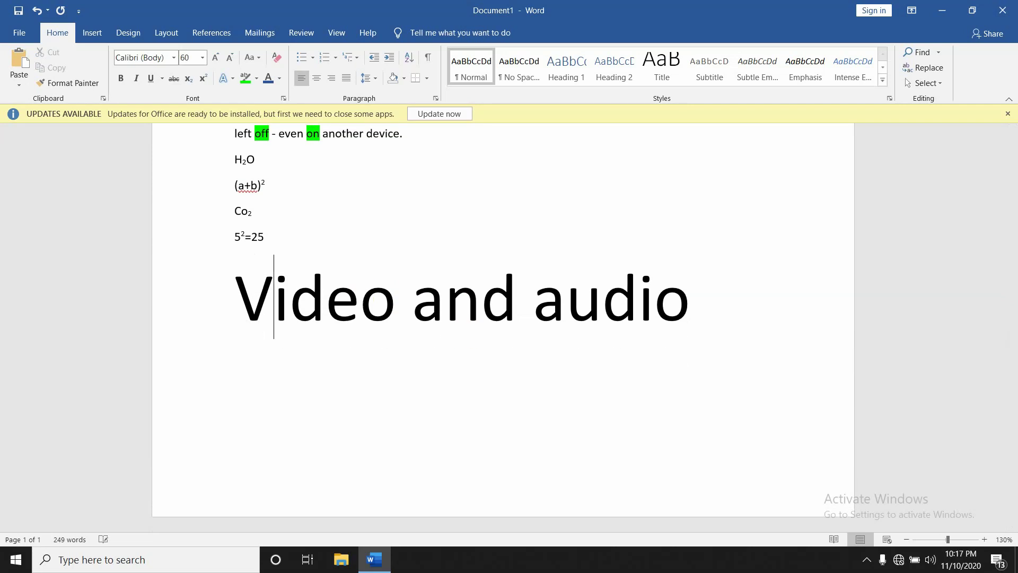
key(Right)
key(Right)
key(Right)
key(Right)
key(Right)
key(Left)
key(ctrl+Return)
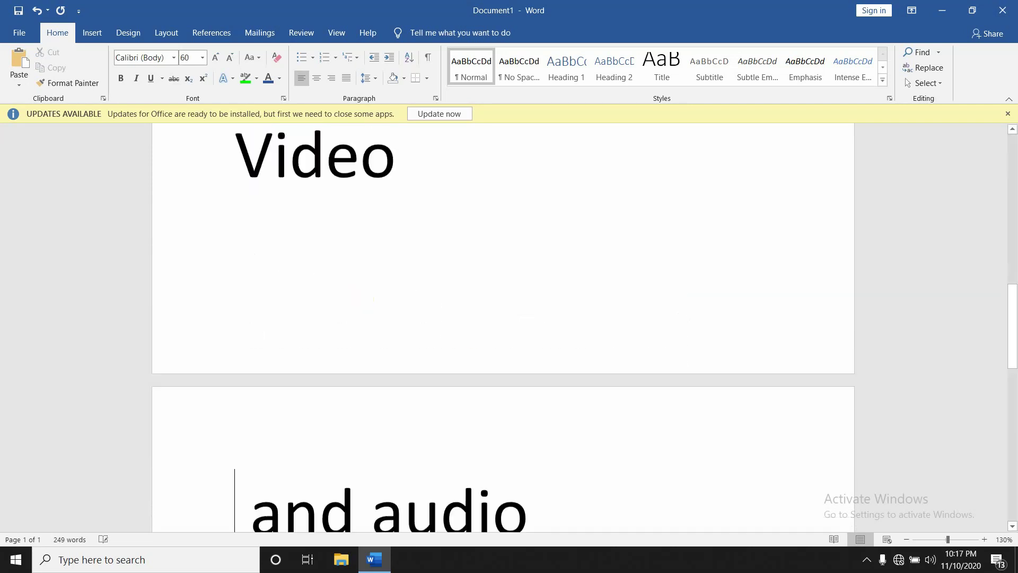
key(Right)
key(Right)
key(Right)
key(Right)
key(Right)
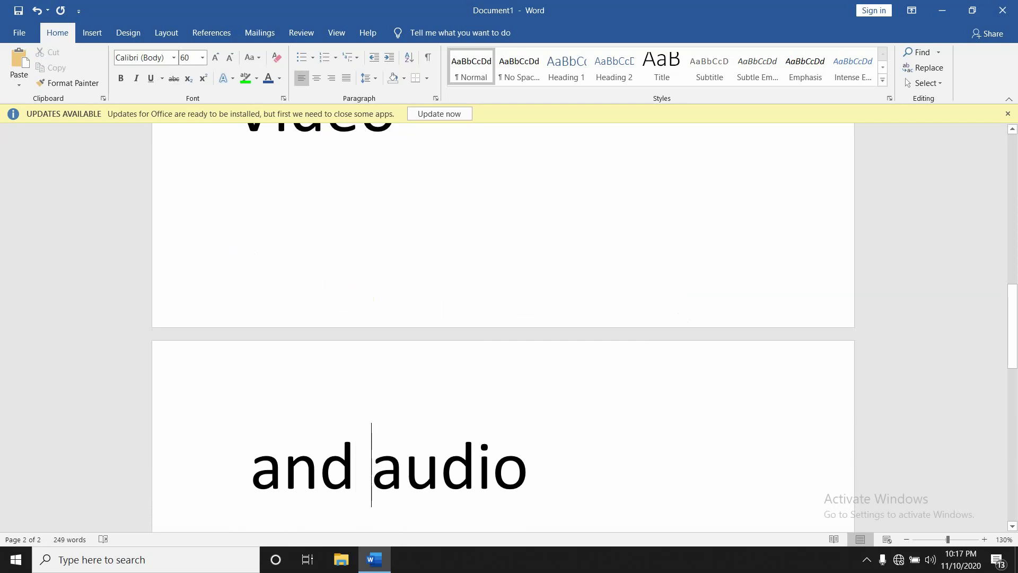
key(Return)
scroll(219, 364, up, 5)
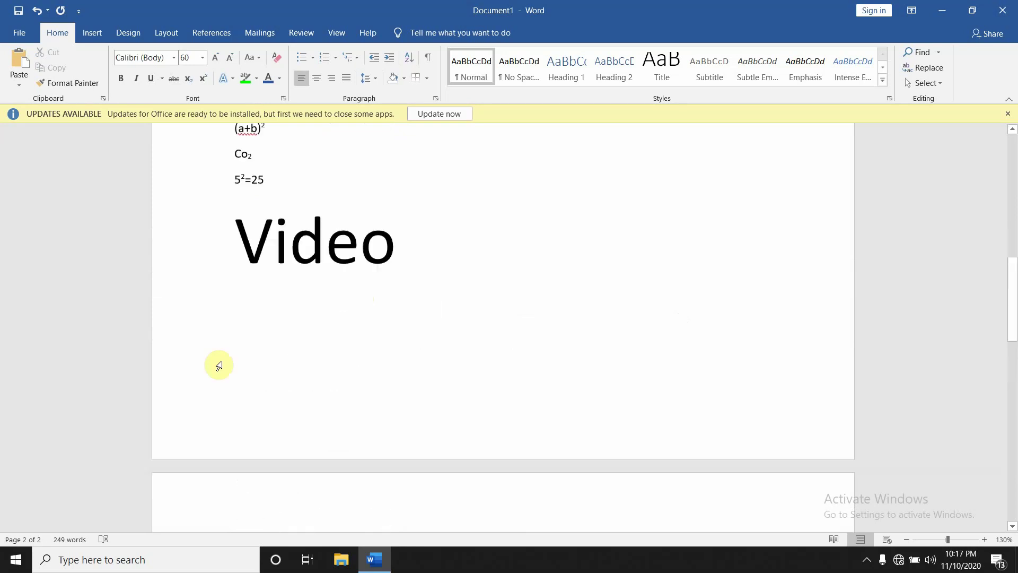
Shrink the selected Video, and, audio lines to 35 pt with Ctrl+[
drag(227, 233, 427, 314)
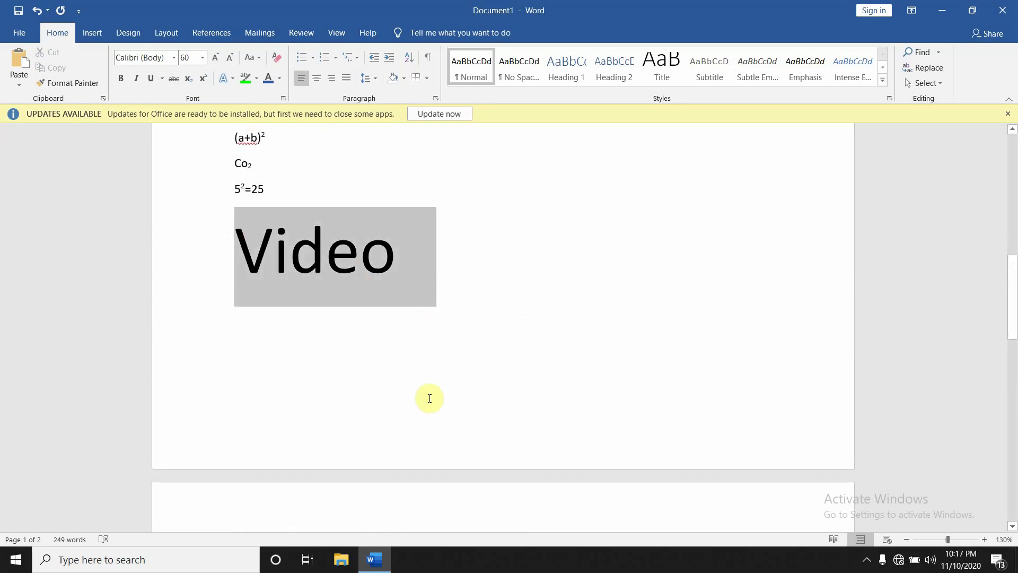
key(shift+Down)
key(shift+Down)
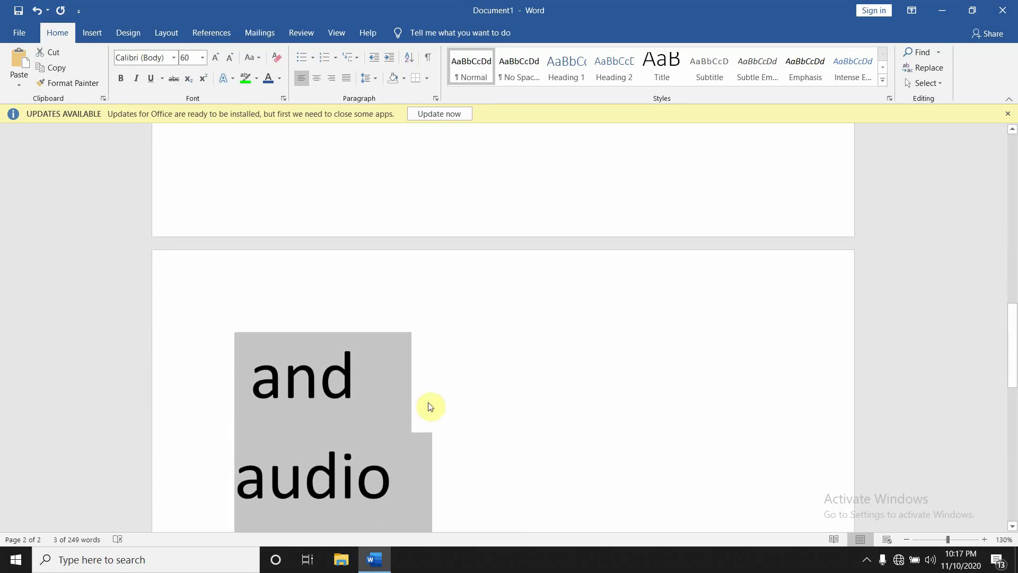
key(ctrl+bracketleft)
key(ctrl+bracketleft)
key(ctrl+bracketleft)
key(ctrl+bracketleft)
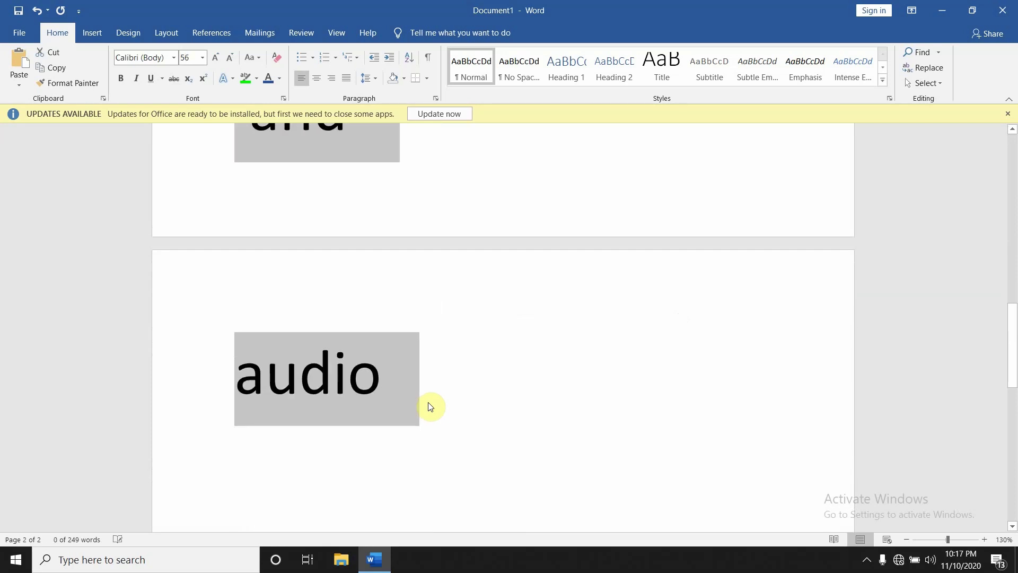
key(ctrl+bracketleft)
key(ctrl+bracketleft)
key(ctrl+bracketleft)
key(ctrl+bracketleft)
key(ctrl+bracketleft)
key(ctrl+bracketleft)
key(ctrl+bracketleft)
key(ctrl+bracketleft)
key(ctrl+bracketleft)
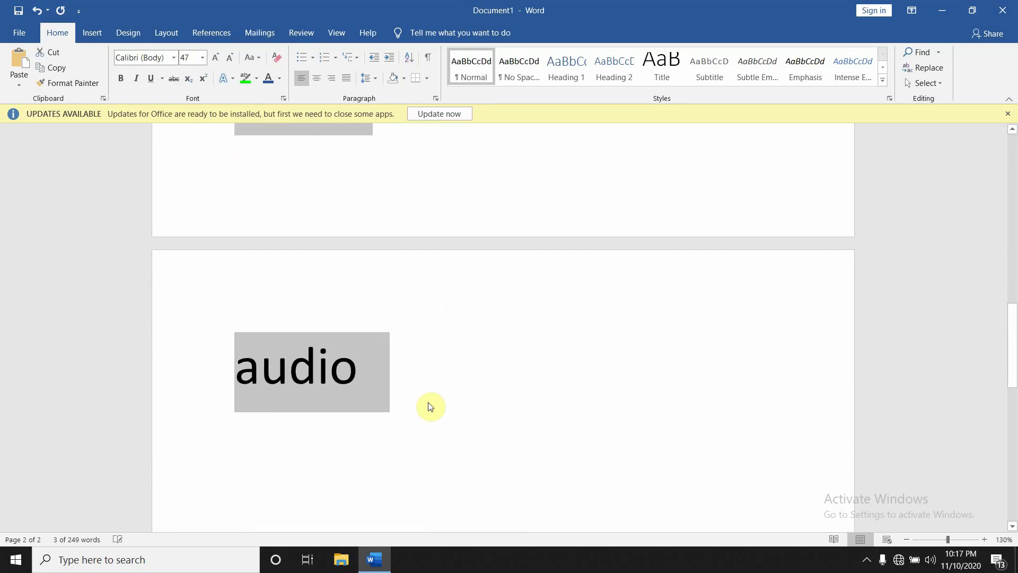
key(ctrl+bracketleft)
key(ctrl+bracketleft)
key(ctrl+bracketleft)
key(ctrl+bracketleft)
key(ctrl+bracketleft)
key(ctrl+bracketleft)
key(ctrl+bracketleft)
key(ctrl+bracketleft)
key(ctrl+bracketleft)
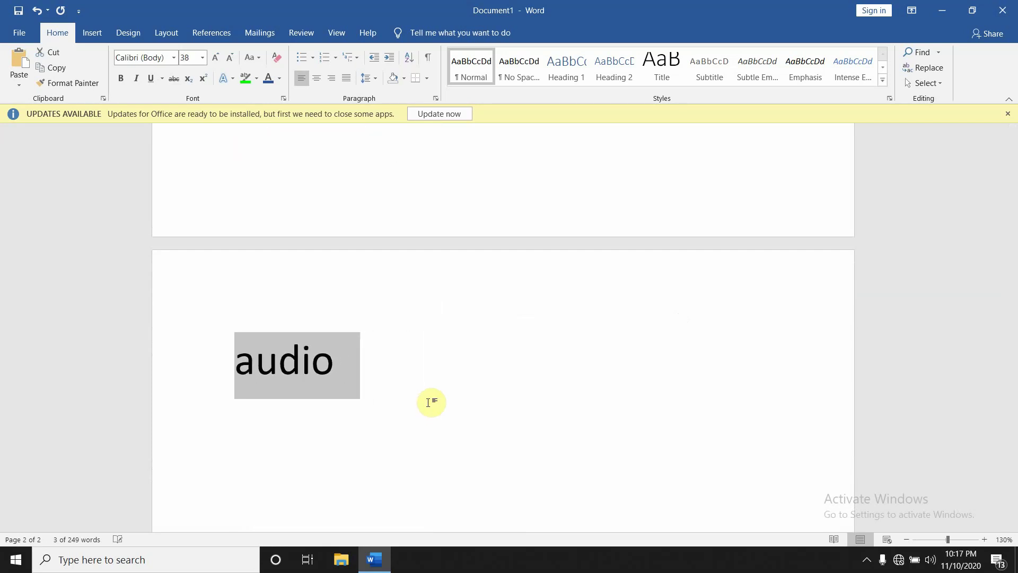
key(ctrl+bracketleft)
key(ctrl+bracketleft)
Select the word Video in the resized lines
scroll(431, 402, up, 4)
scroll(430, 404, up, 3)
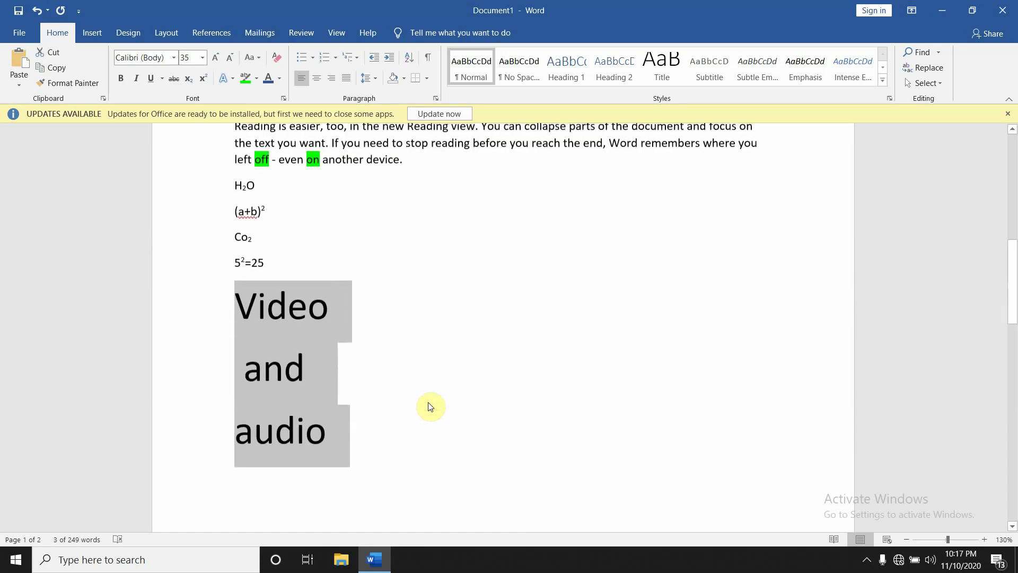
click(428, 403)
scroll(430, 403, down, 1)
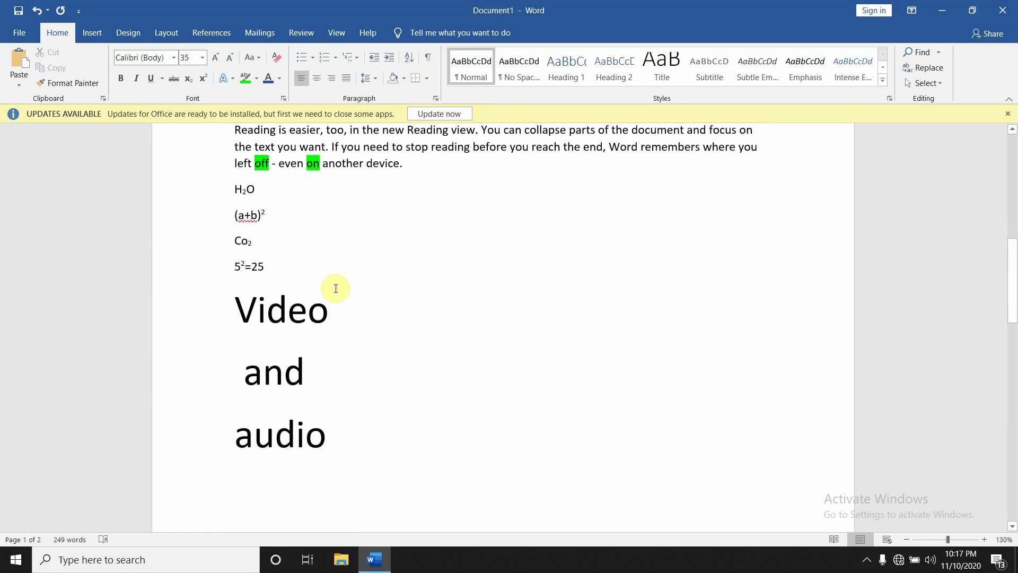
drag(338, 289, 291, 370)
click(293, 439)
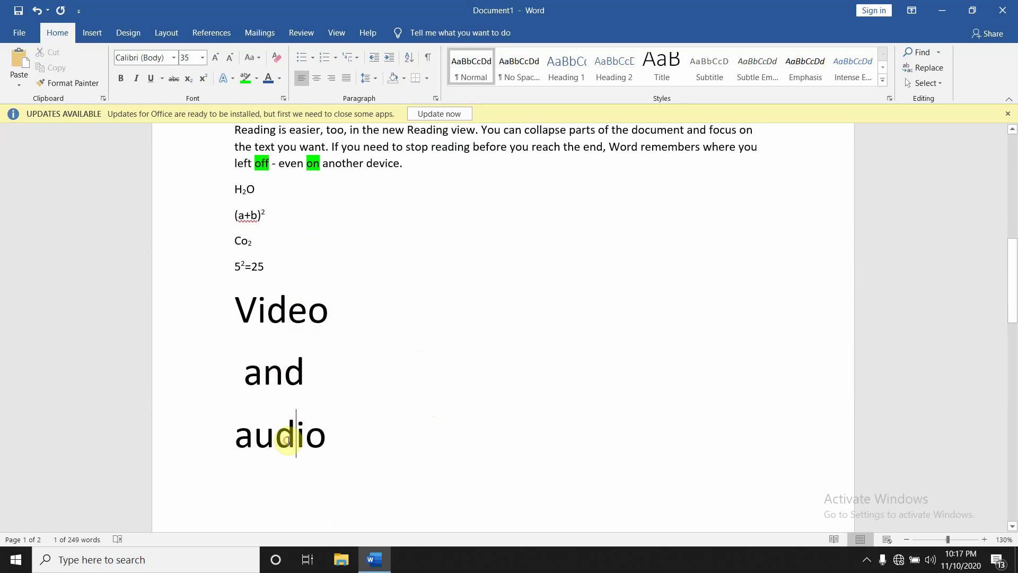
drag(331, 309, 235, 303)
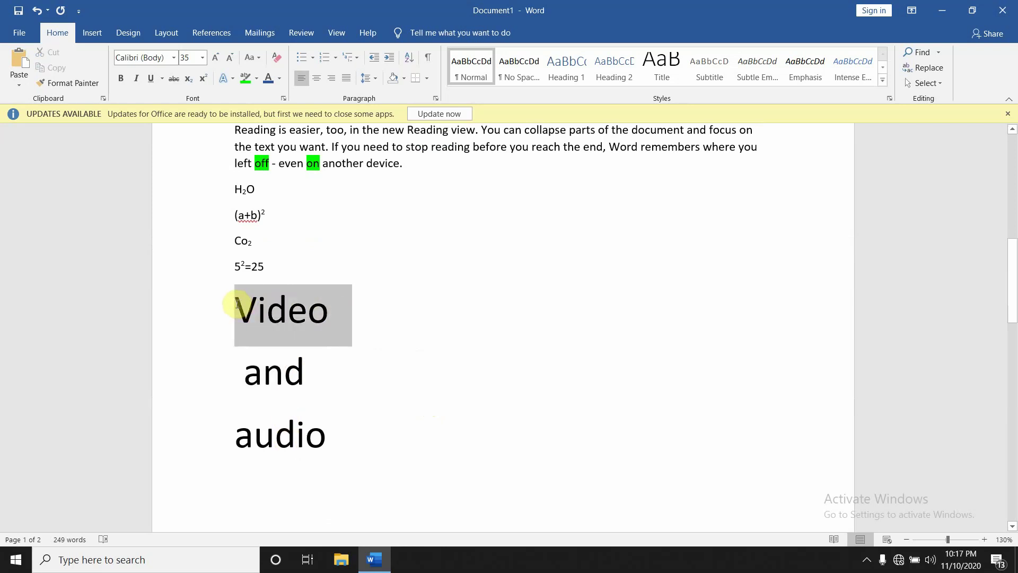
Apply the Algerian font to Video, briefly opening the font colour choices
click(173, 58)
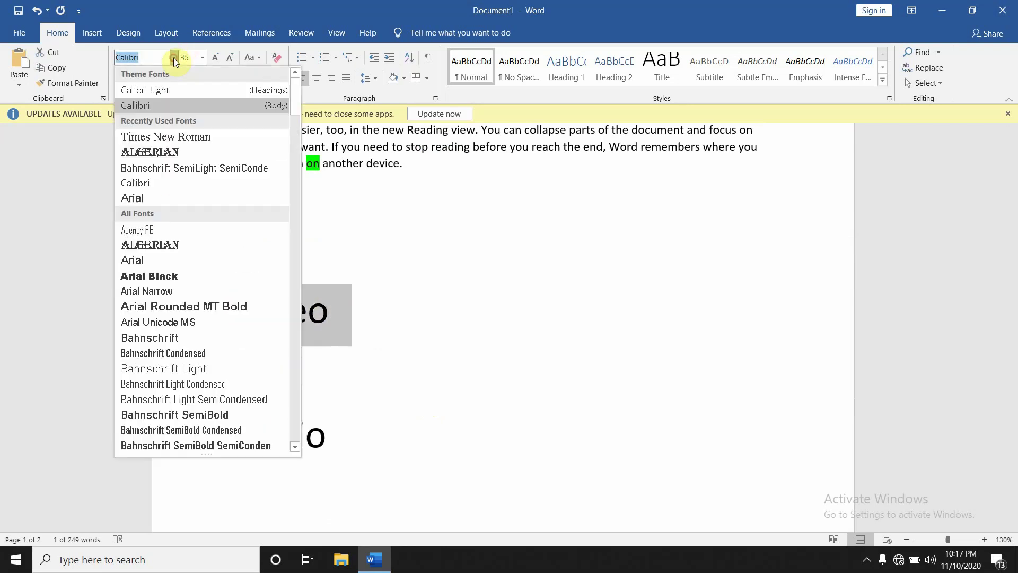
click(161, 152)
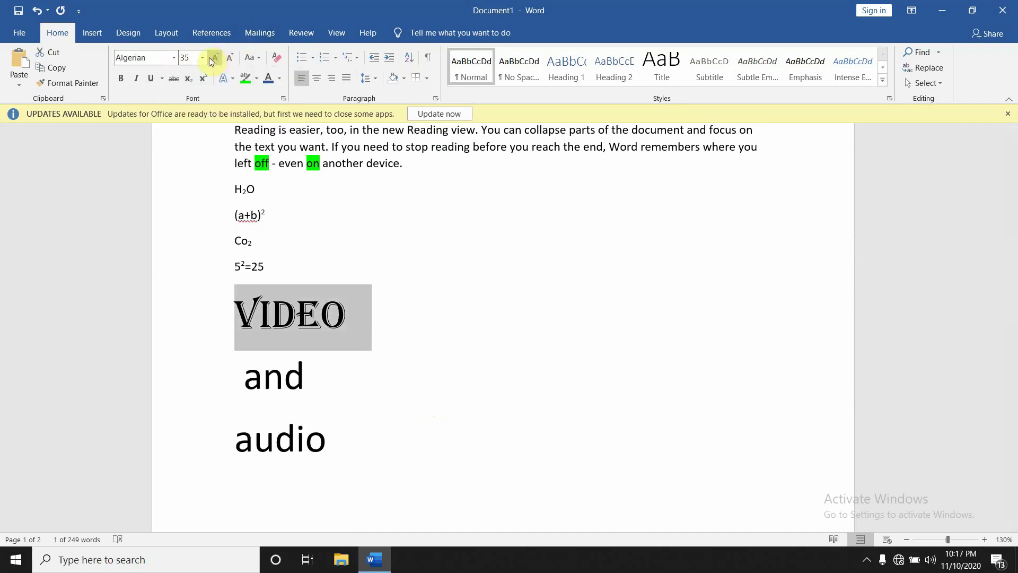
click(280, 83)
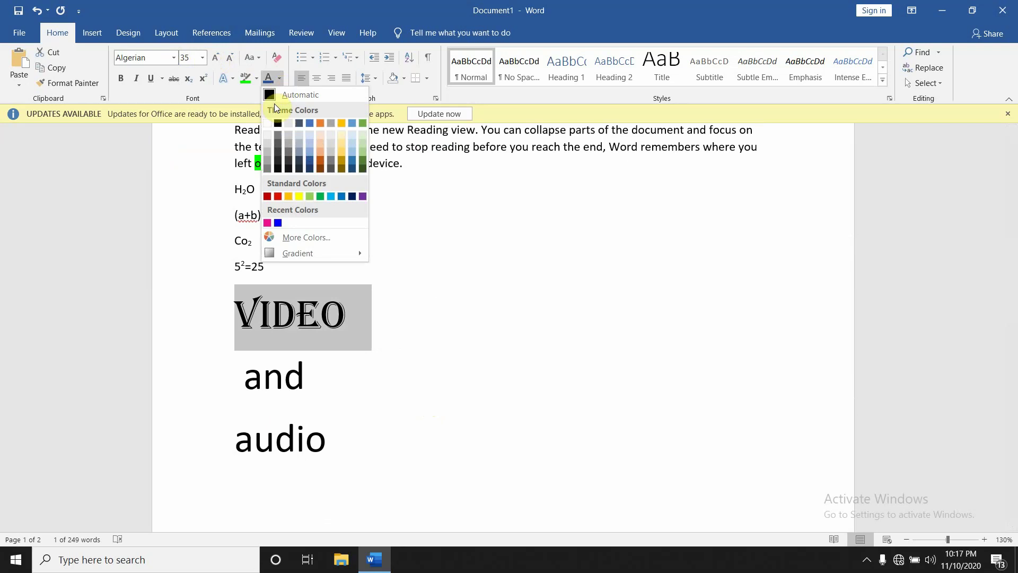
click(175, 59)
Change Video's font from Algerian to Harlow Solid Italic
click(174, 58)
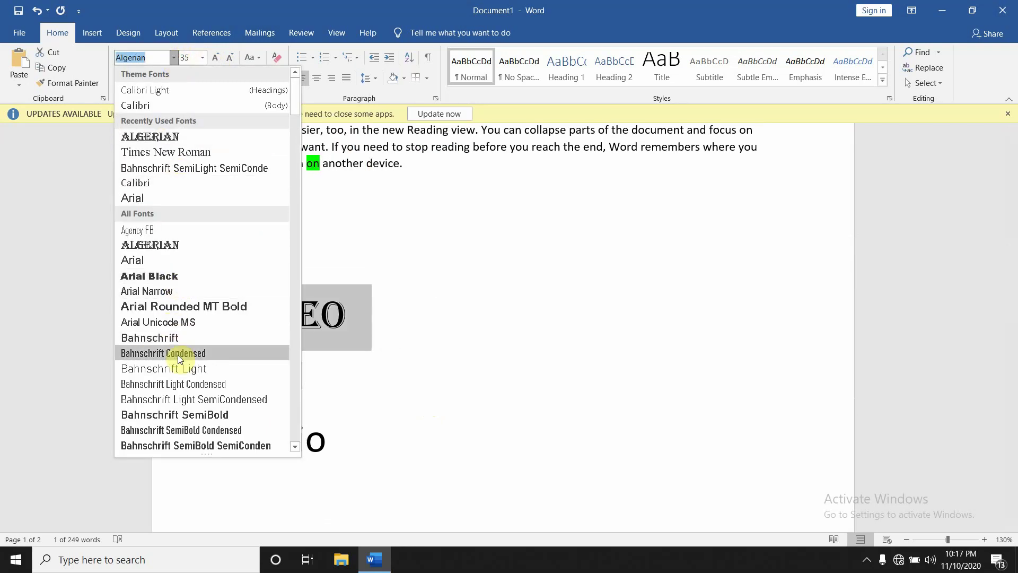
scroll(186, 432, down, 3)
scroll(187, 432, down, 1)
scroll(187, 432, down, 2)
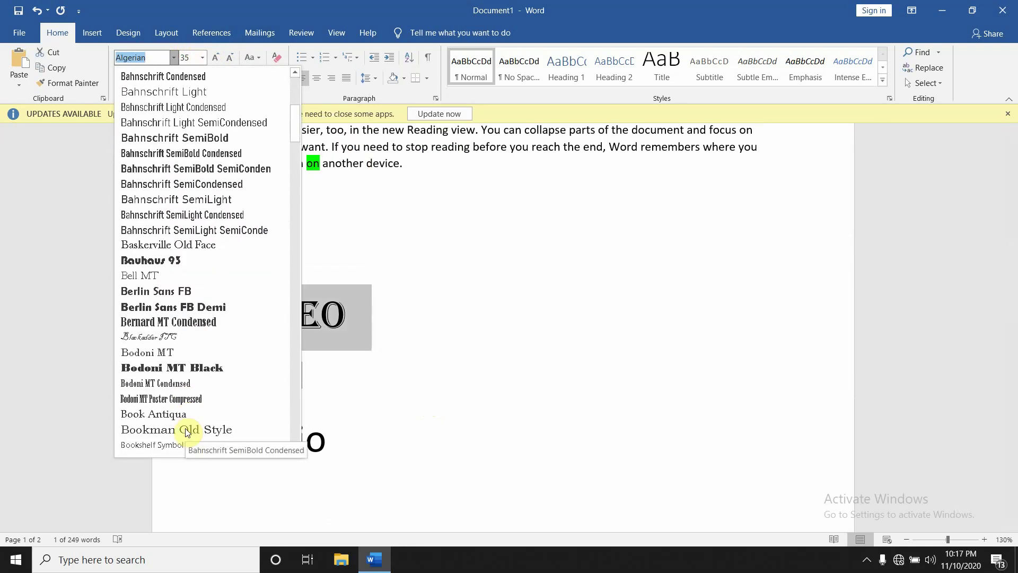
scroll(186, 432, down, 4)
scroll(187, 432, down, 3)
scroll(187, 433, down, 2)
scroll(187, 433, down, 2)
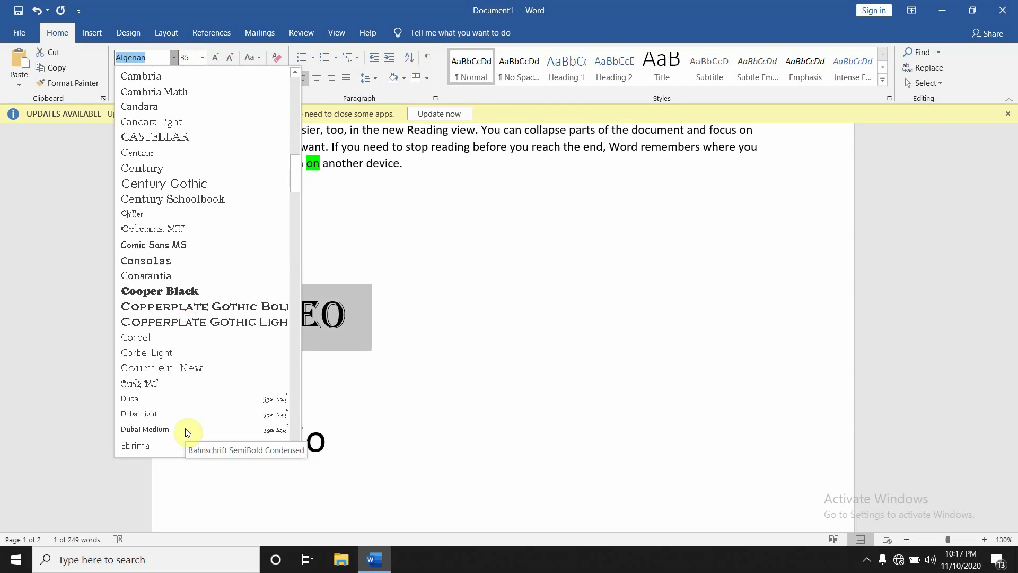
scroll(186, 432, down, 2)
scroll(186, 433, down, 3)
scroll(186, 432, down, 3)
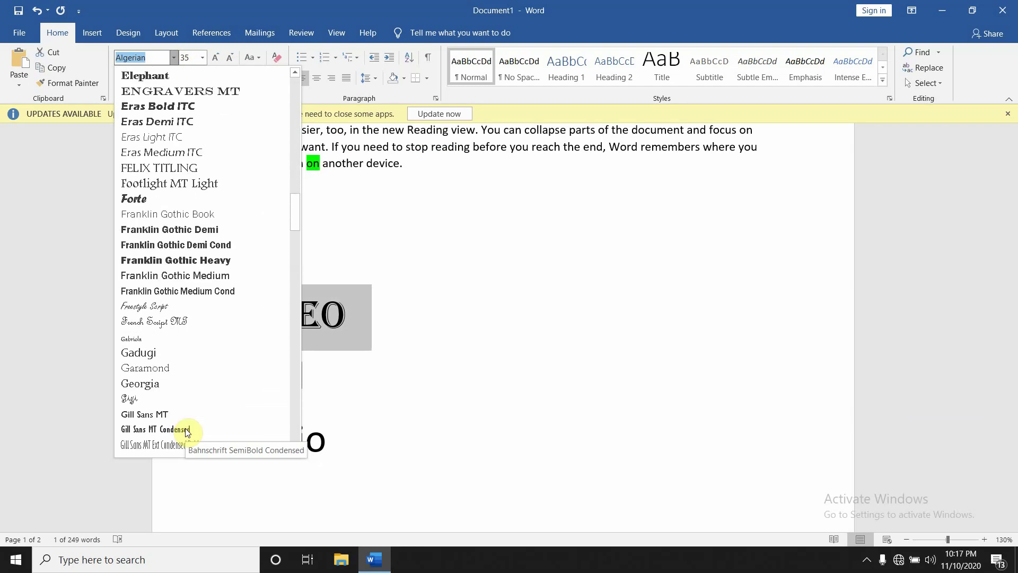
scroll(187, 432, down, 4)
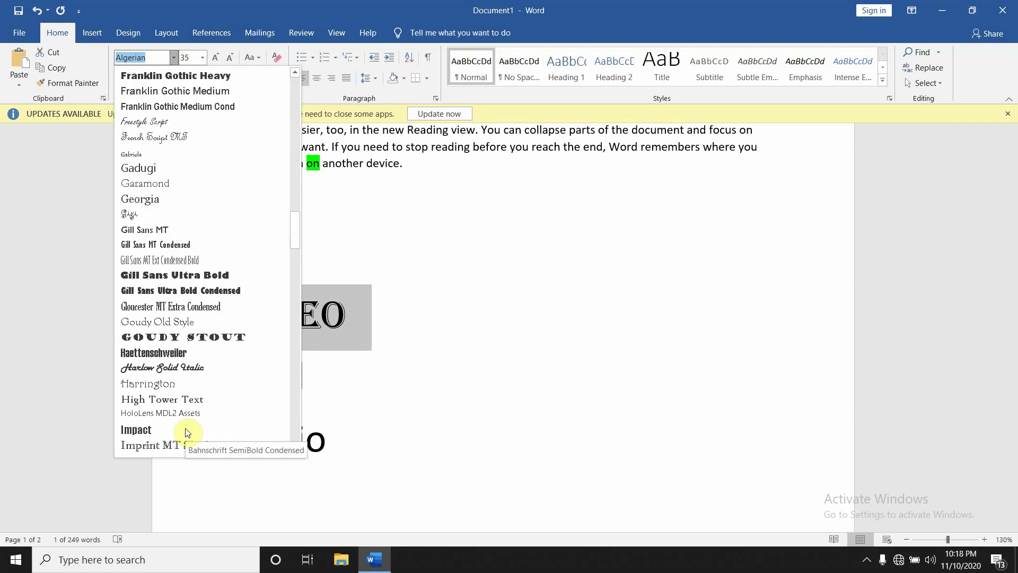
click(155, 366)
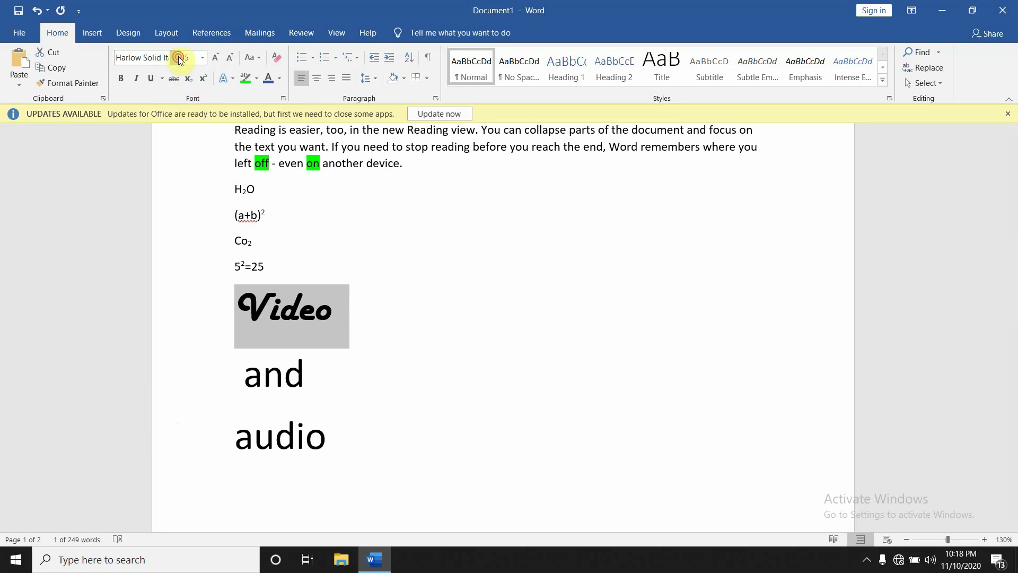
Colour 'Video' red and give it a wavy underline
click(277, 82)
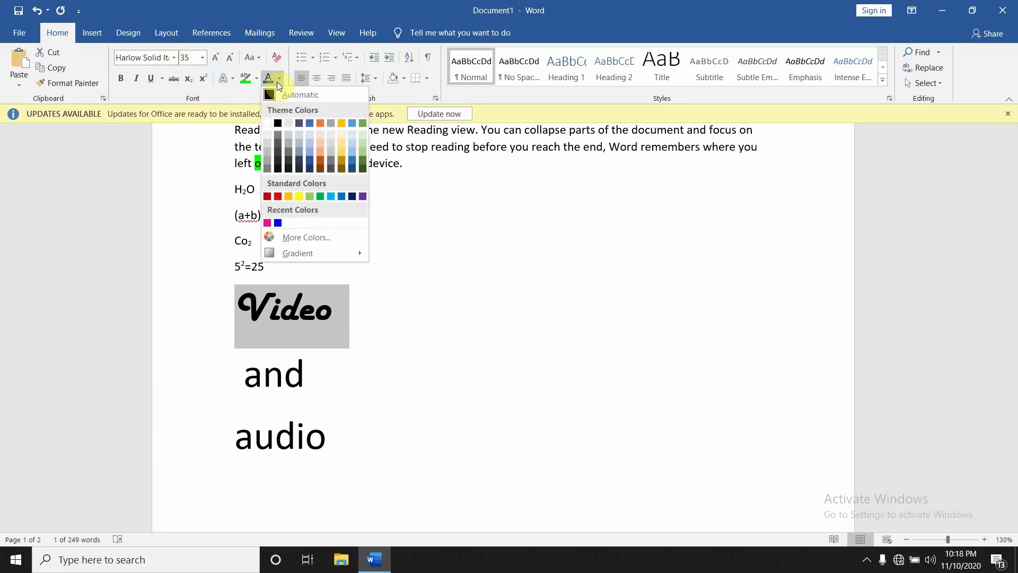
click(277, 197)
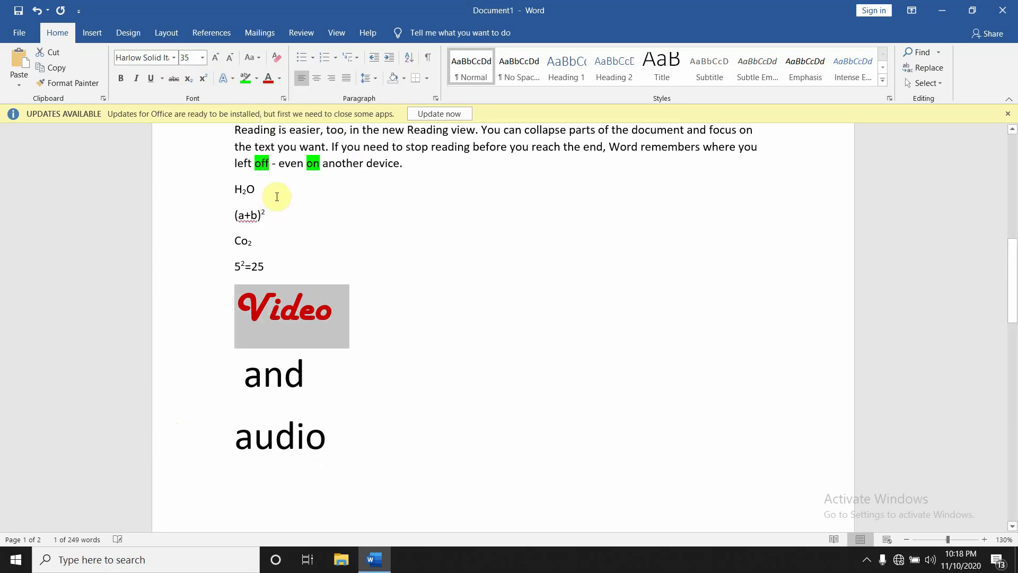
click(319, 343)
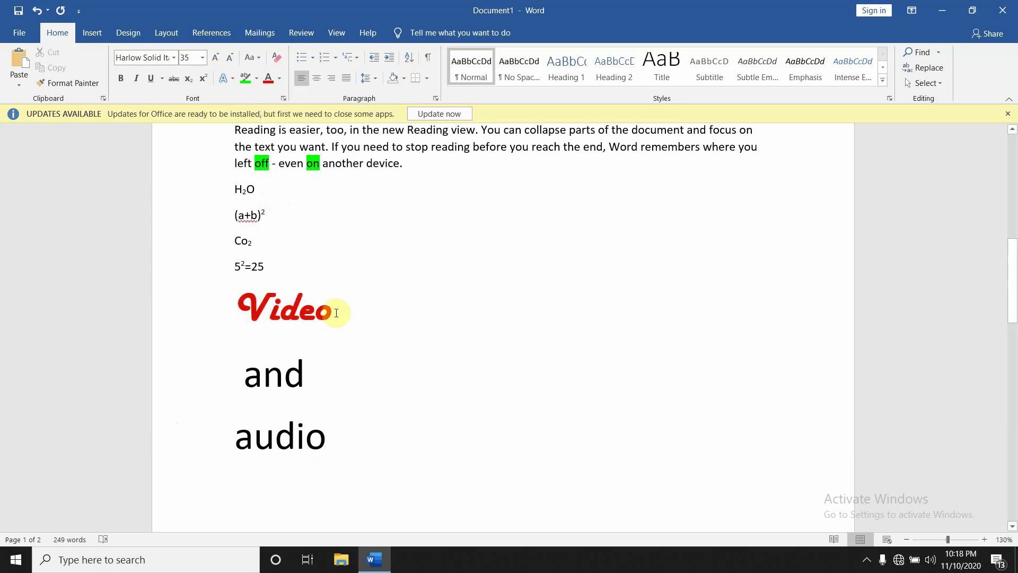
drag(331, 310, 236, 309)
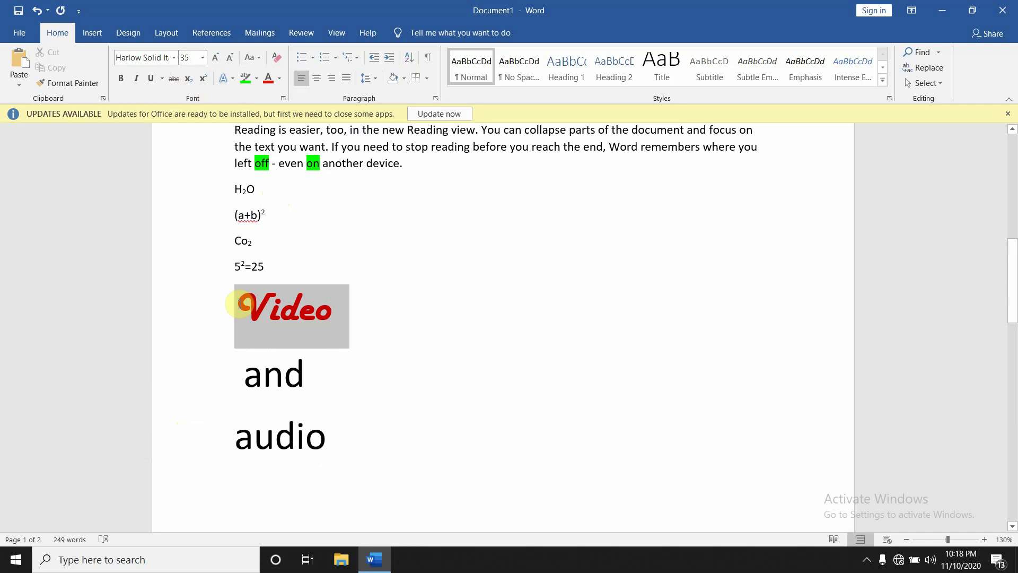
click(152, 79)
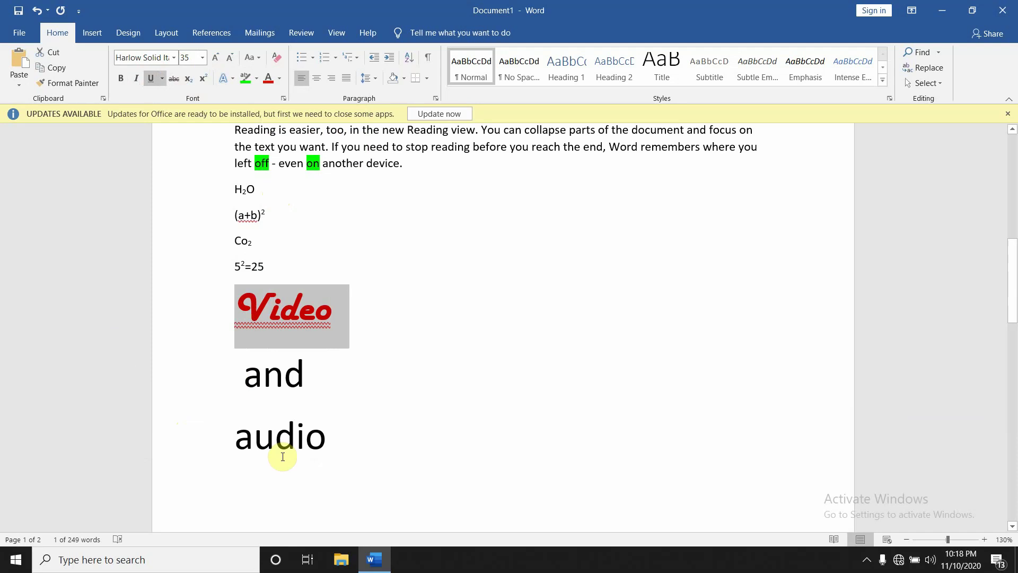
Copy Video's red, wavy-underlined Harlow Solid Italic formatting onto 'audio' with Format Painter
click(82, 85)
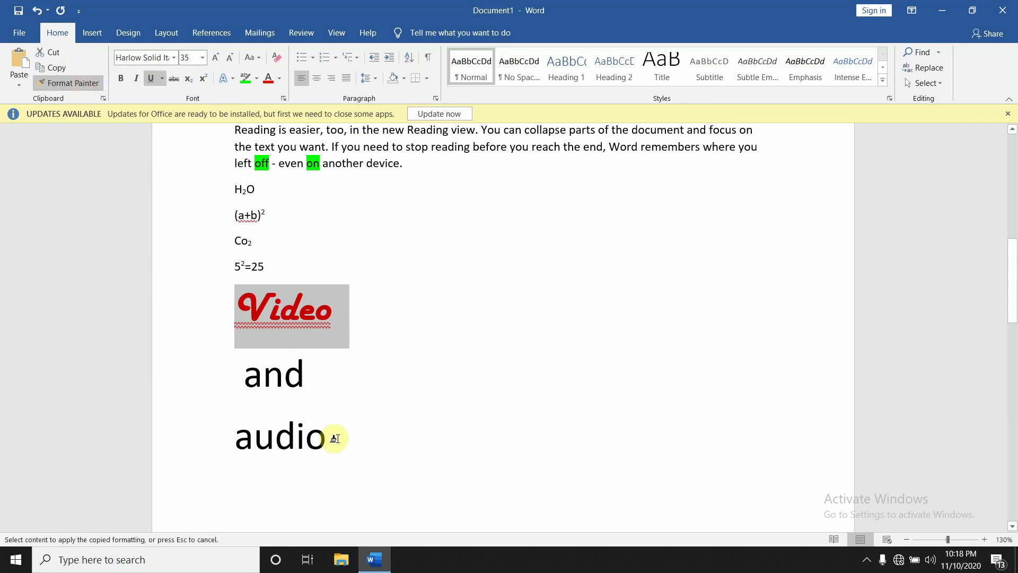
drag(329, 436, 231, 448)
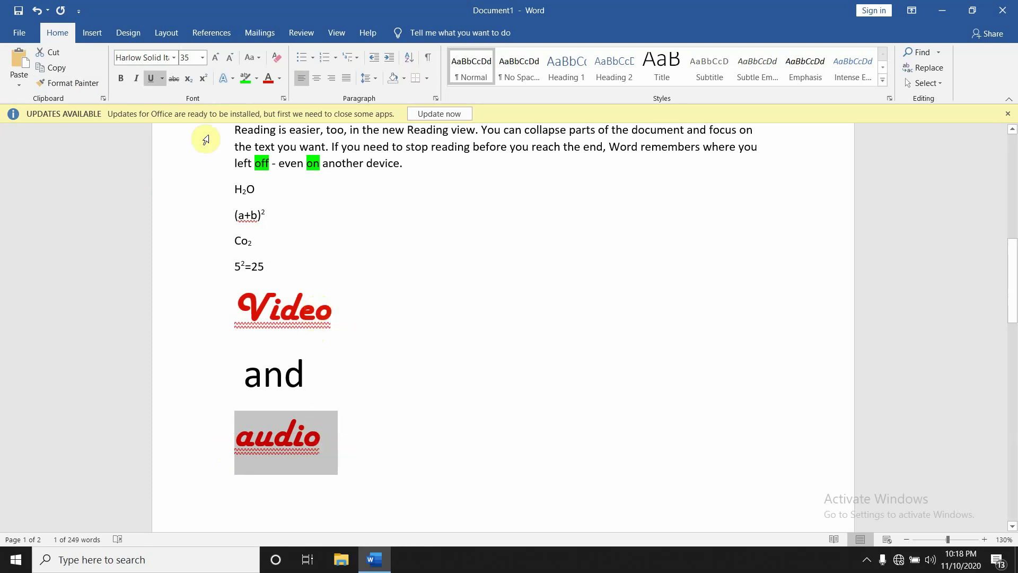
Switch audio's wavy underline to a thick solid underline
click(151, 79)
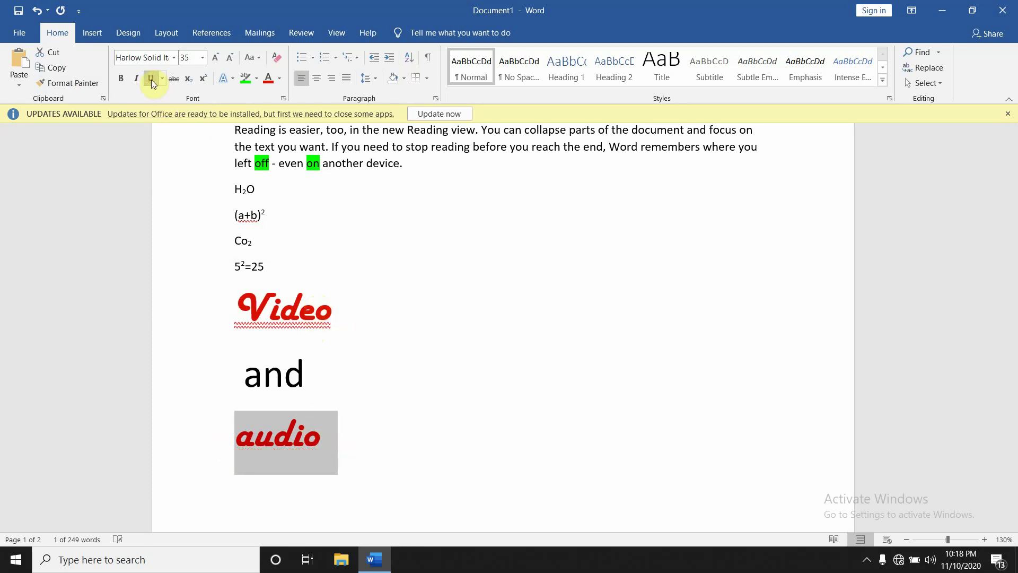
click(145, 78)
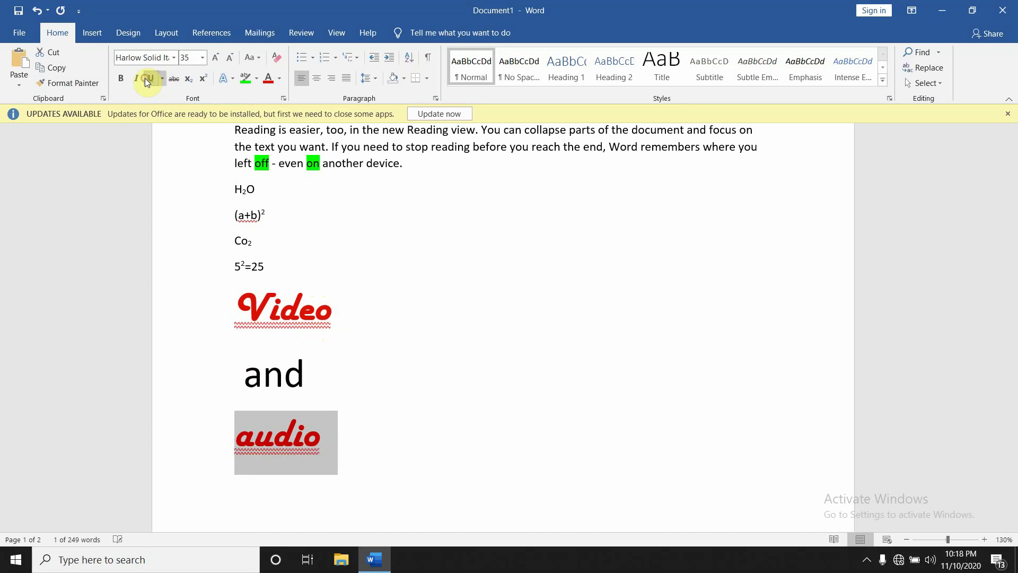
click(162, 78)
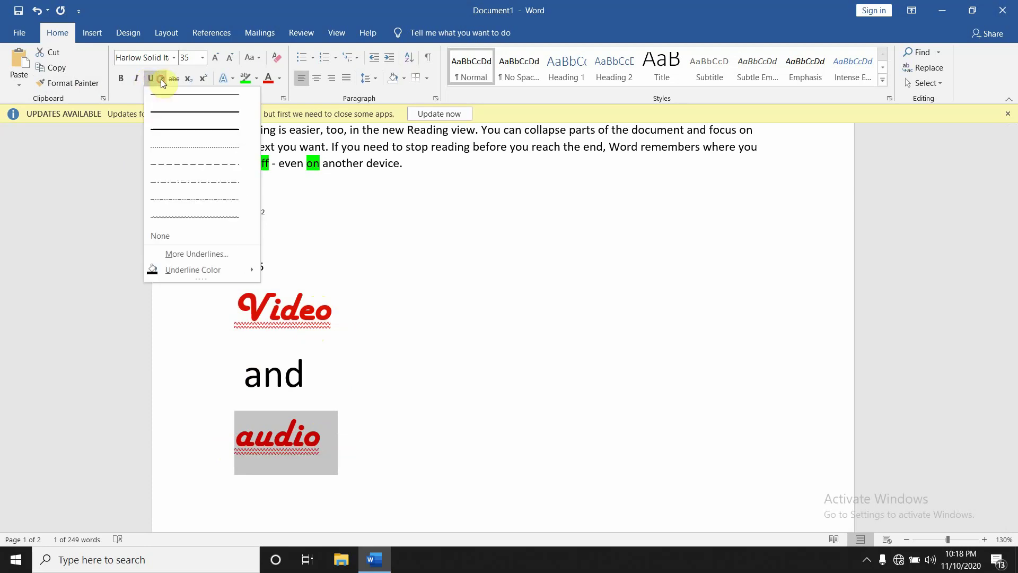
click(212, 99)
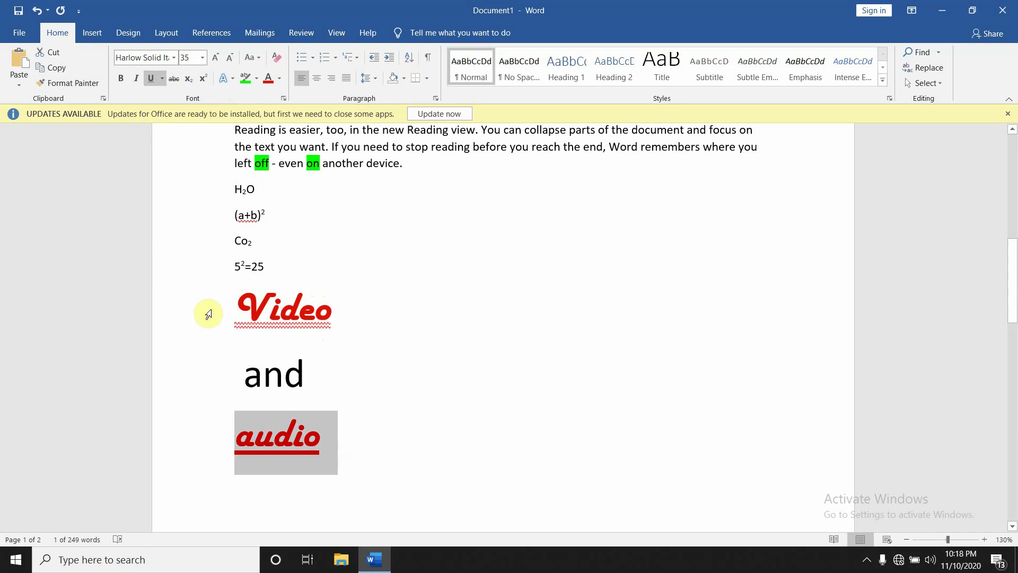
Select the whole 'audio' line
drag(332, 309, 378, 377)
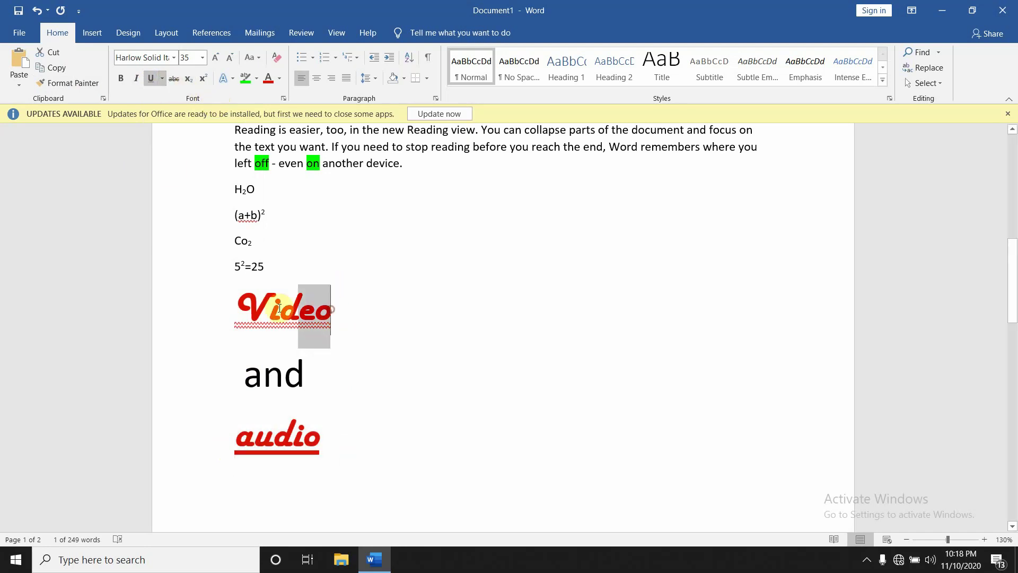
click(378, 376)
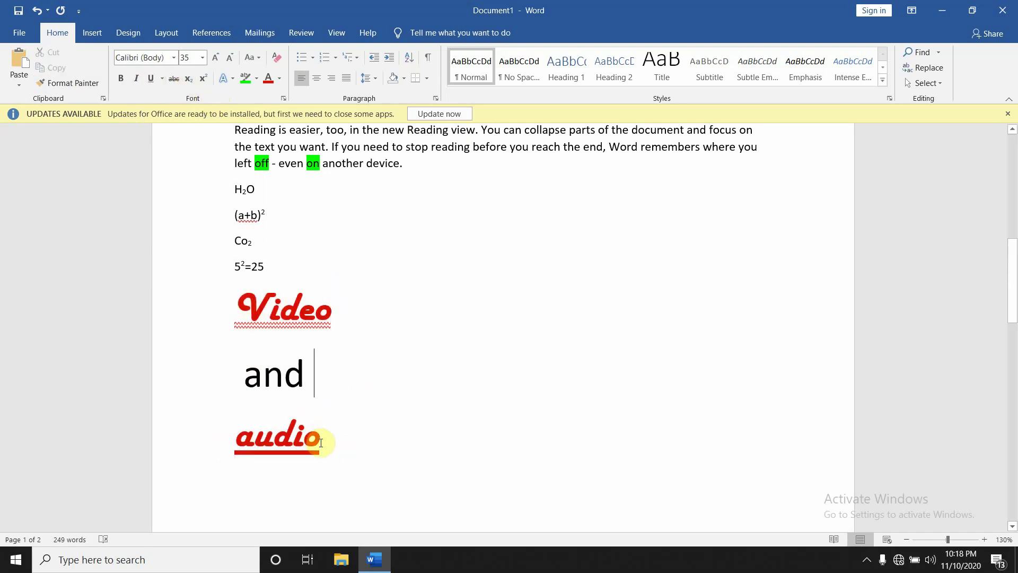
click(321, 442)
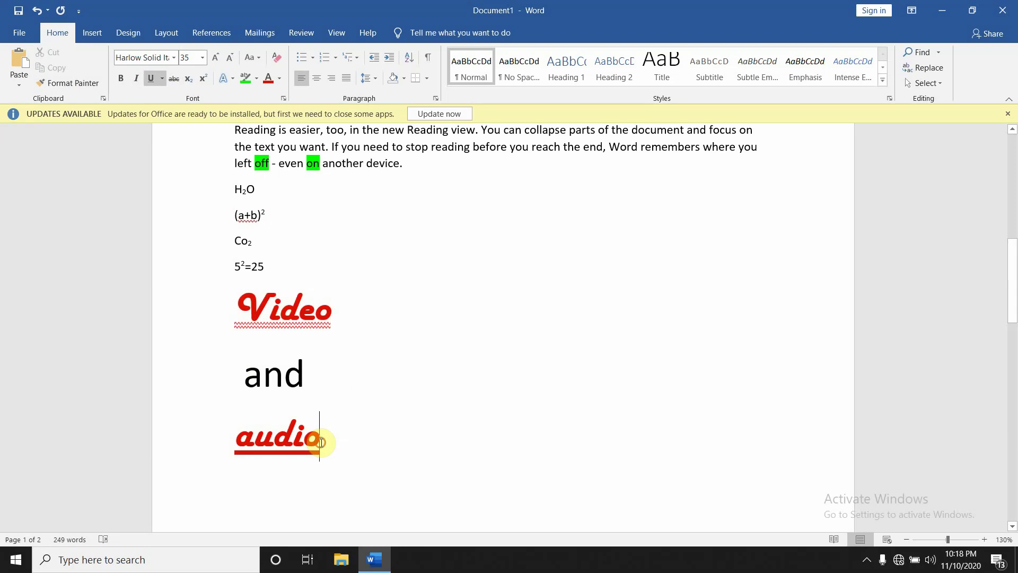
triple_click(321, 442)
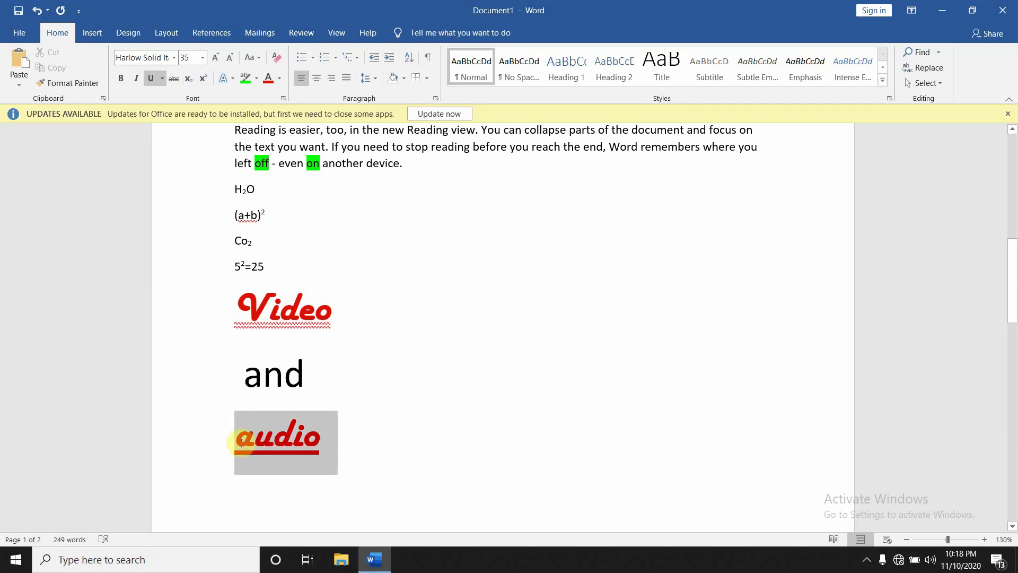
Format-paint audio's style, then the plain formatting of 'and', onto 'Video' so it becomes plain black text
click(94, 81)
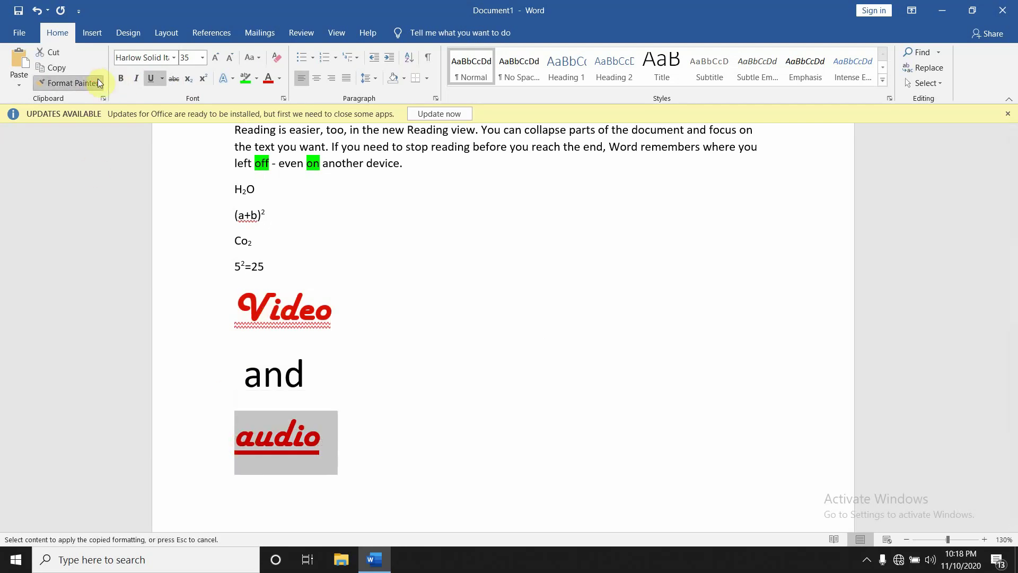
drag(344, 313, 237, 326)
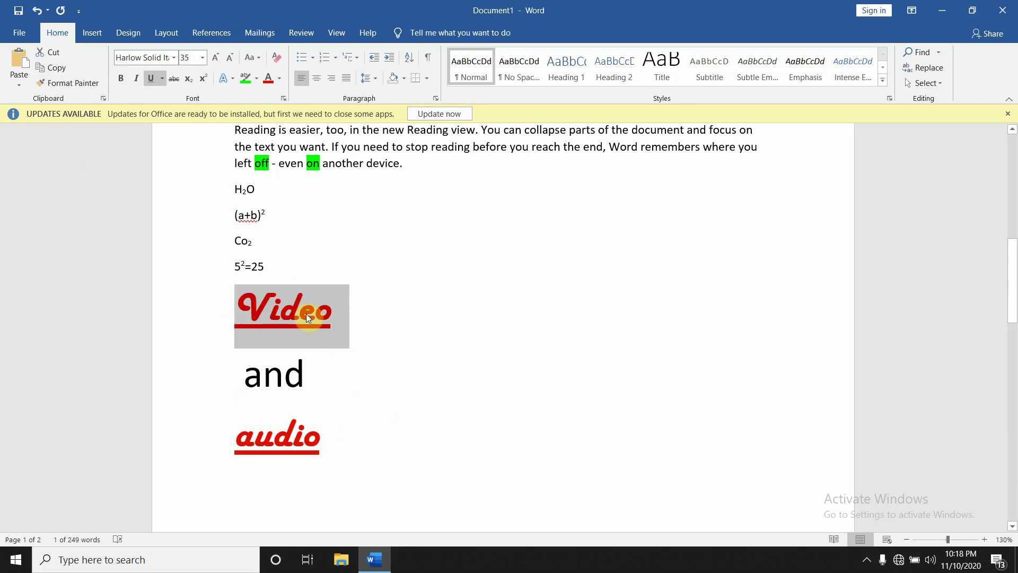
click(301, 366)
drag(301, 366, 245, 367)
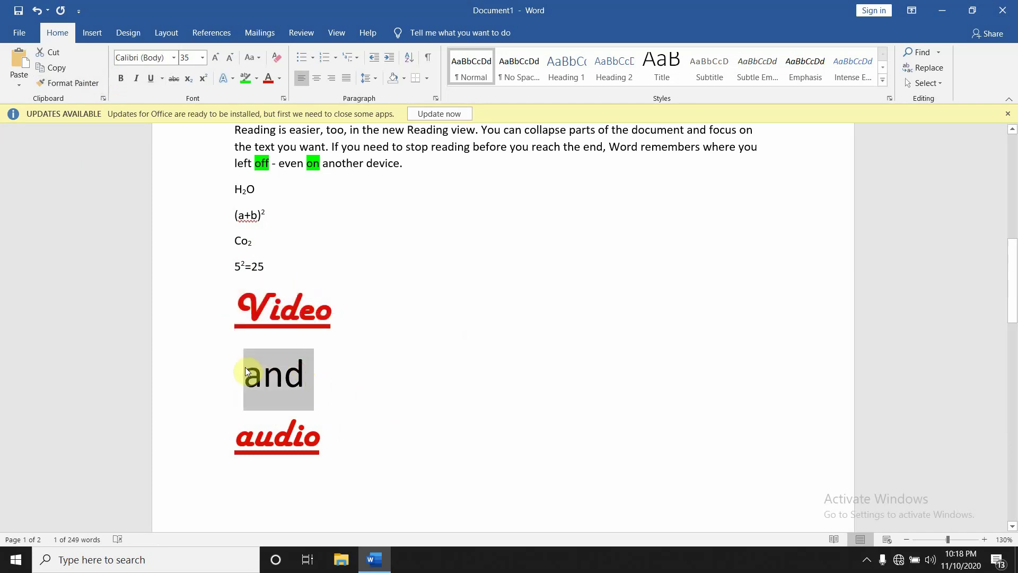
click(61, 81)
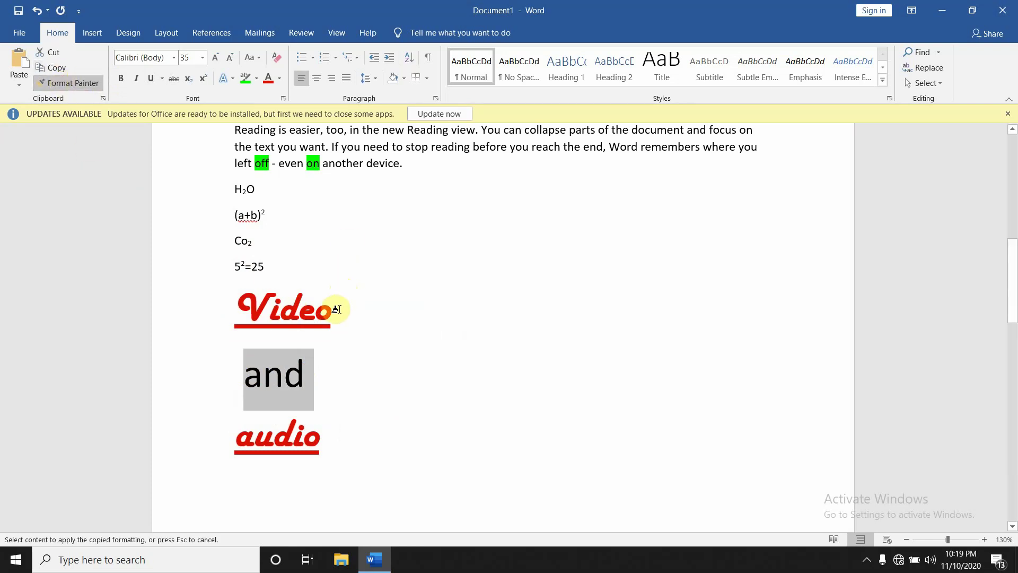
drag(340, 307, 233, 313)
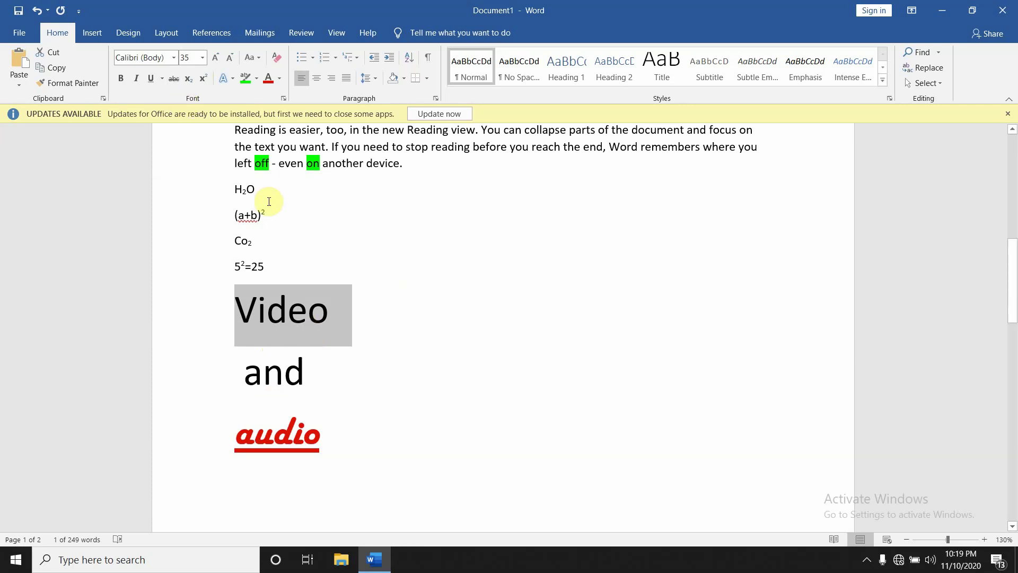
Set the word 'audio' in the Gigi font
drag(336, 440, 221, 434)
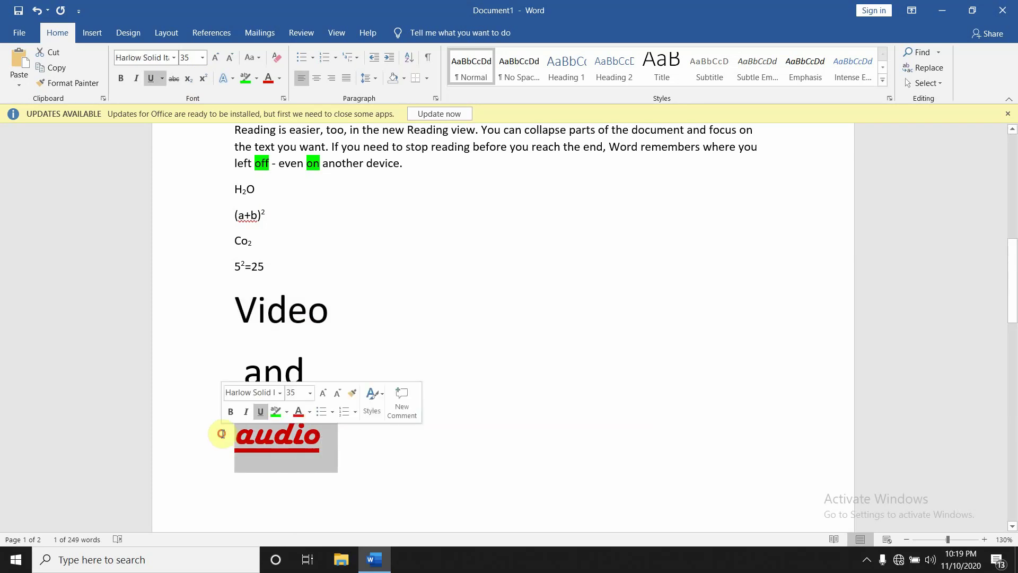
click(173, 58)
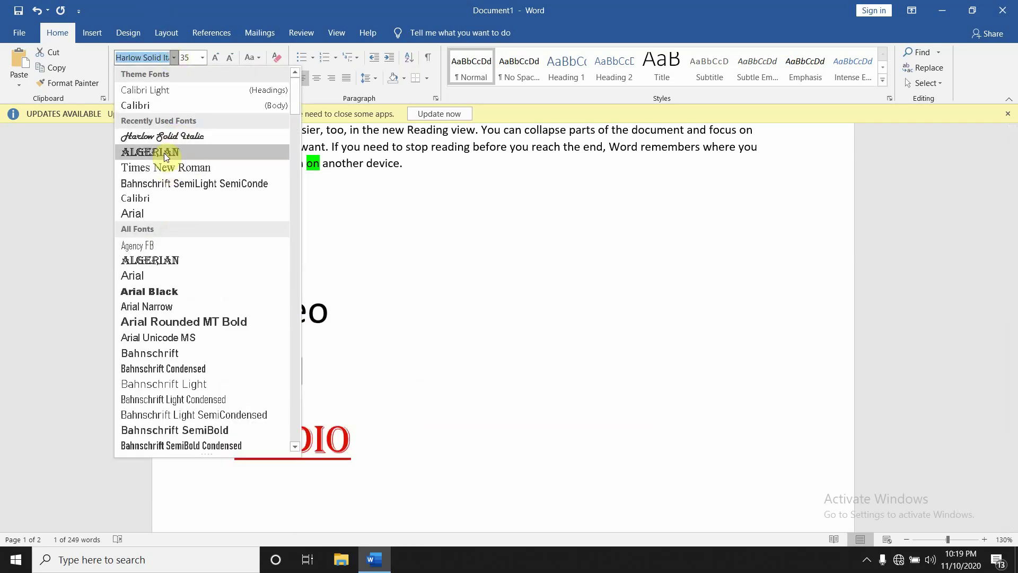
scroll(183, 345, down, 4)
scroll(184, 348, down, 6)
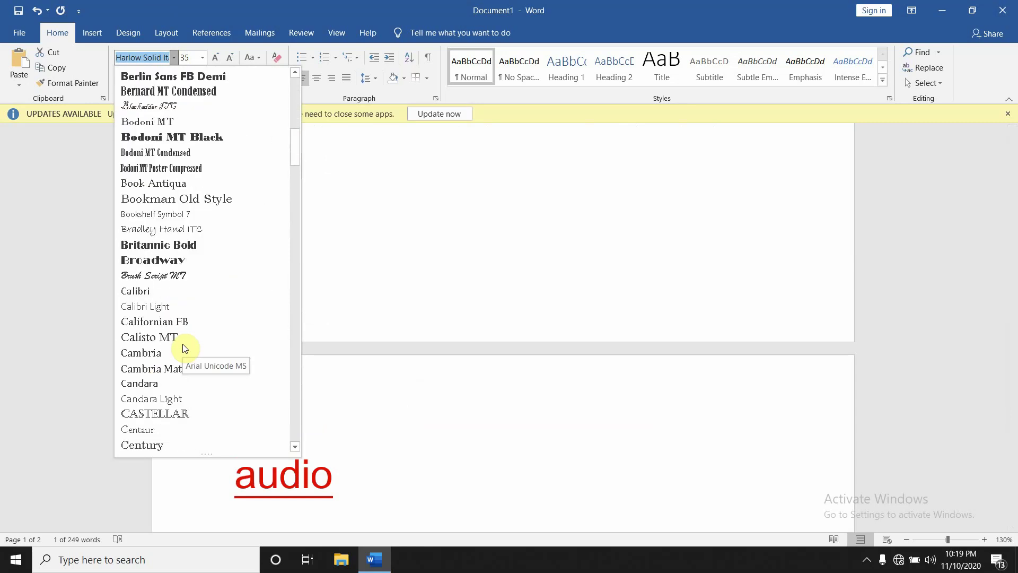
scroll(184, 348, down, 7)
scroll(184, 349, down, 1)
scroll(184, 349, down, 4)
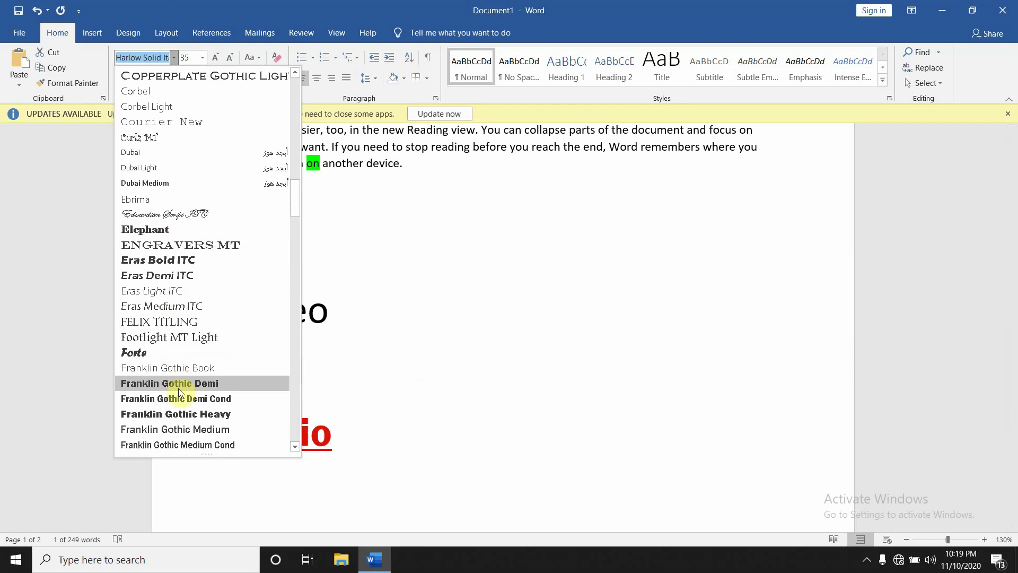
scroll(186, 431, down, 2)
scroll(188, 435, down, 5)
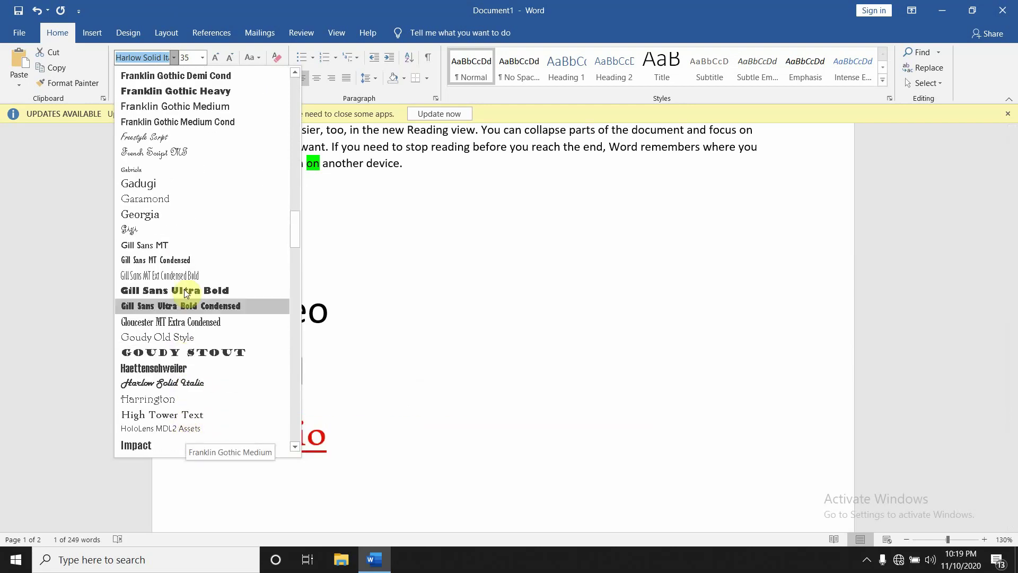
click(191, 234)
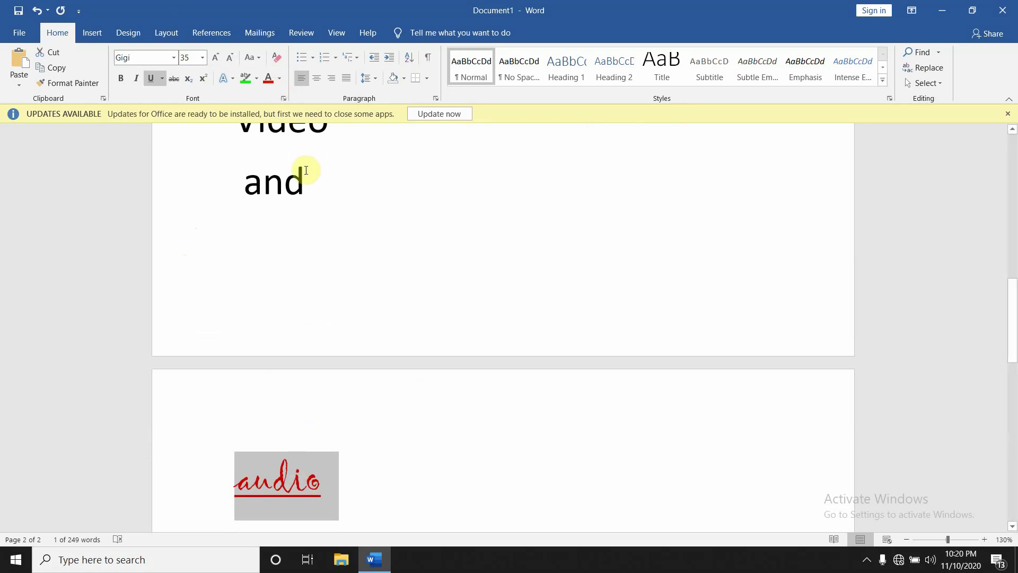
Lock Format Painter on audio's Gigi formatting for repeated use
scroll(305, 176, up, 2)
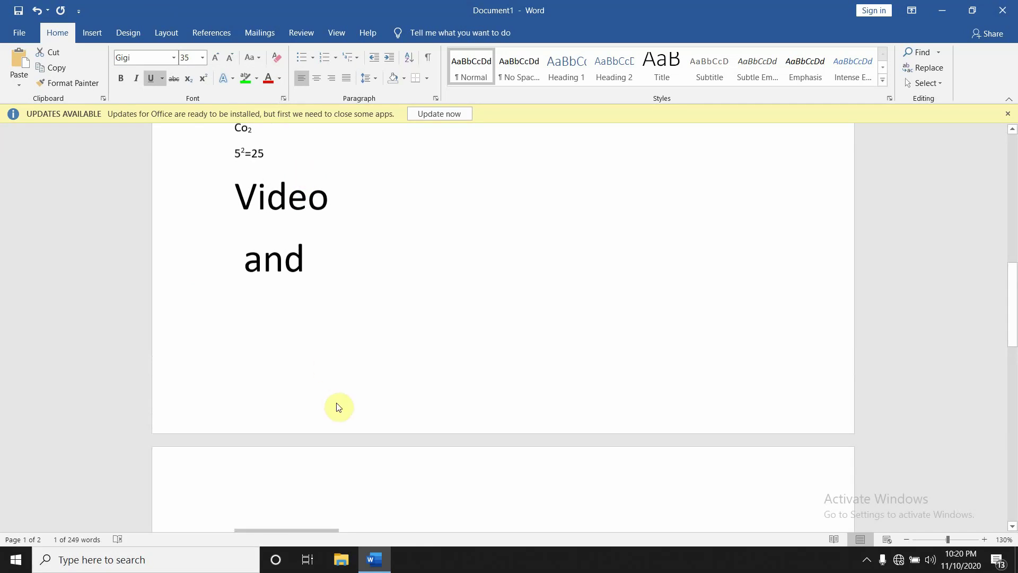
scroll(261, 382, down, 5)
click(67, 83)
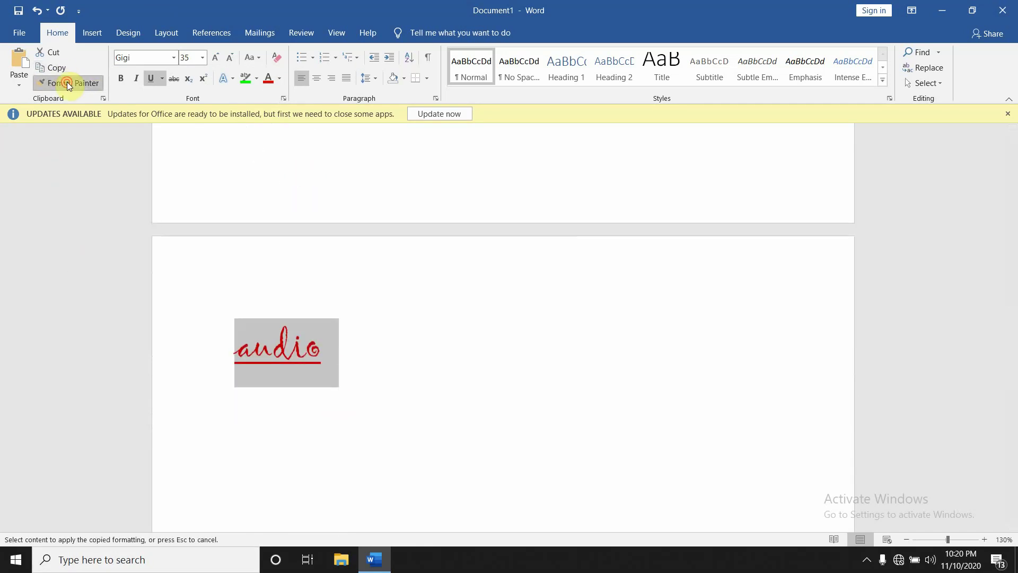
scroll(403, 241, up, 5)
Paint audio's red underlined Gigi style onto Video, 'Reading is easier,', 'Save time in' and 'professionally'
scroll(398, 236, up, 1)
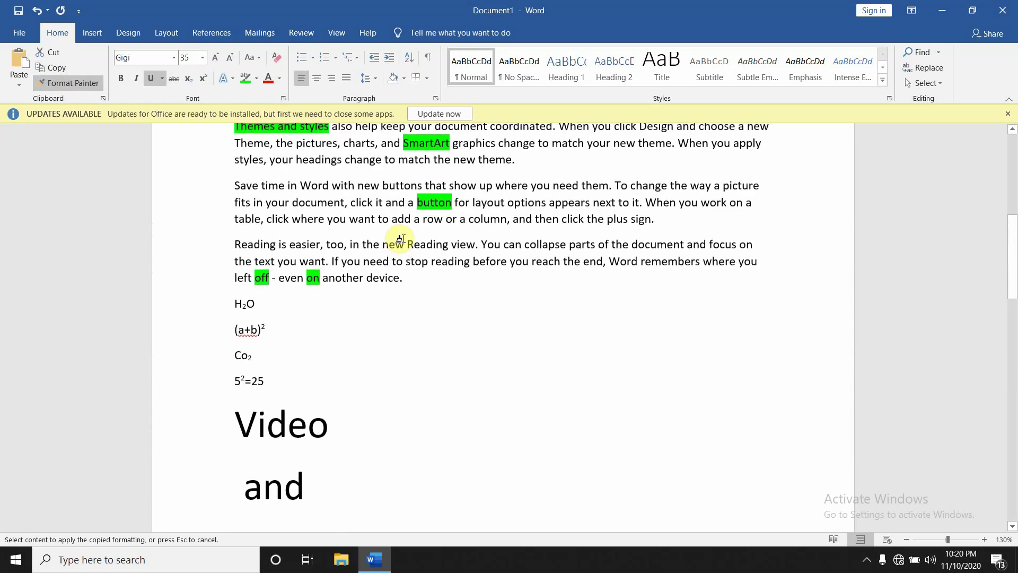
drag(333, 426, 234, 413)
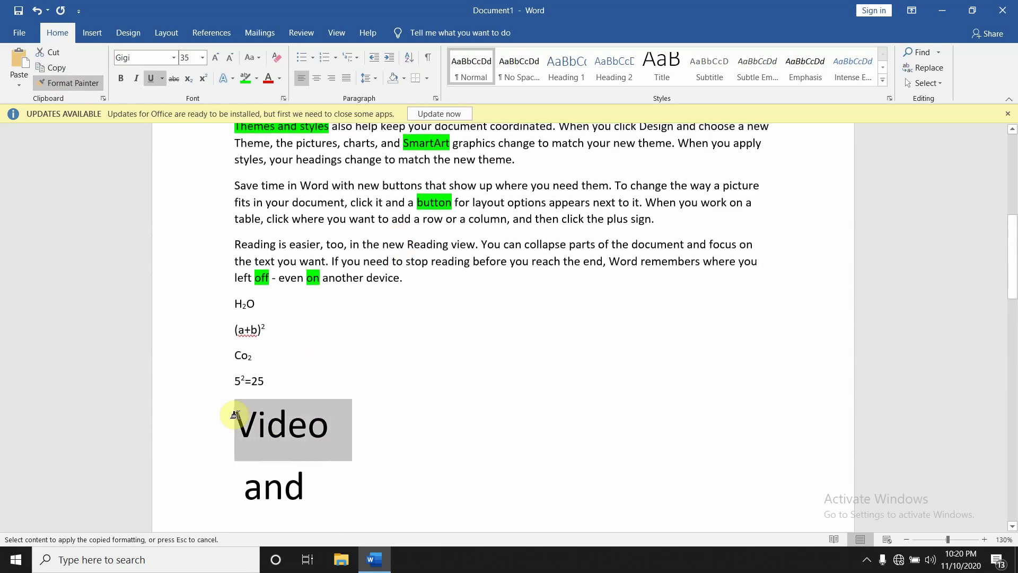
drag(326, 244, 235, 245)
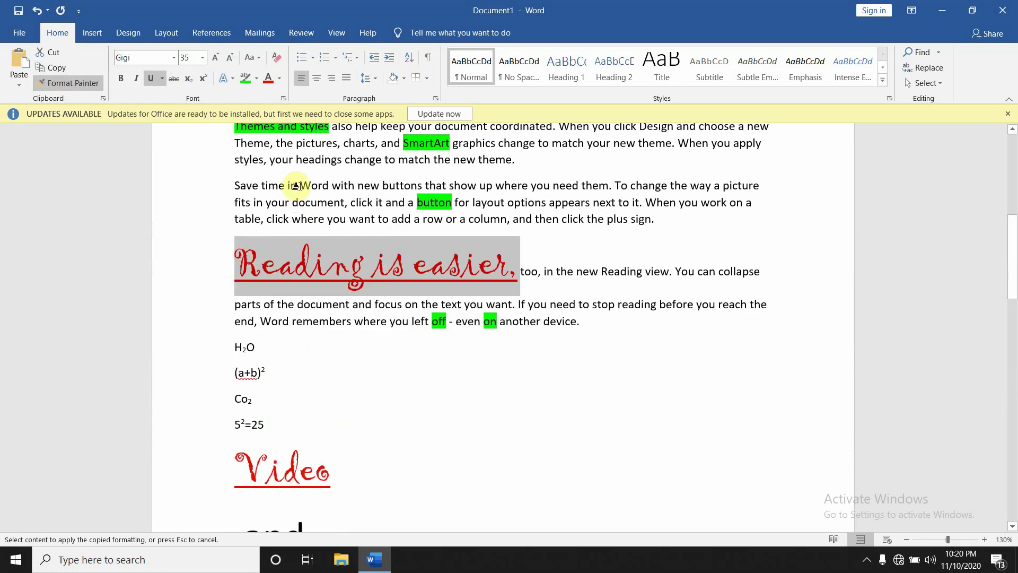
drag(300, 185, 238, 187)
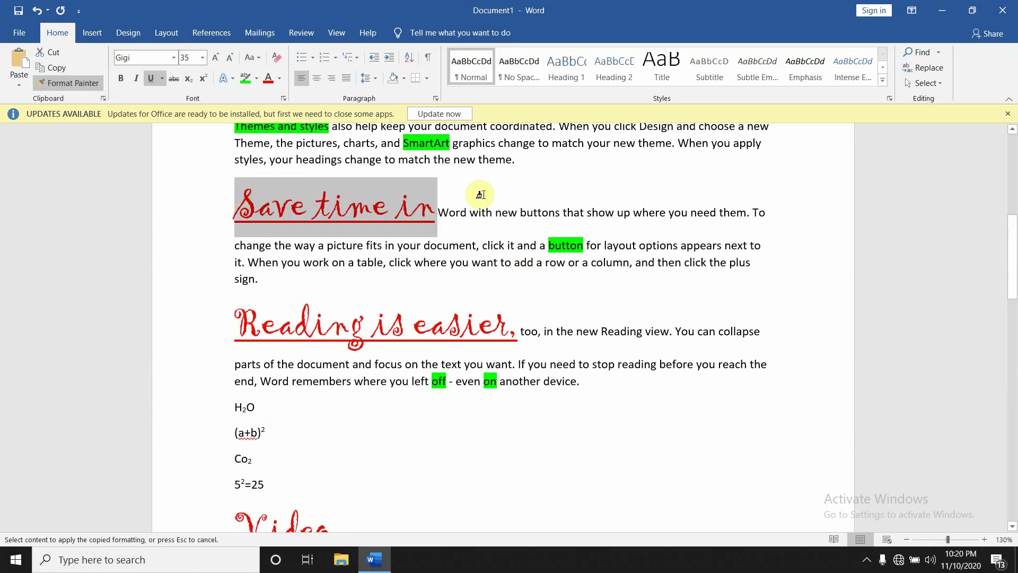
scroll(480, 194, up, 1)
scroll(480, 195, up, 1)
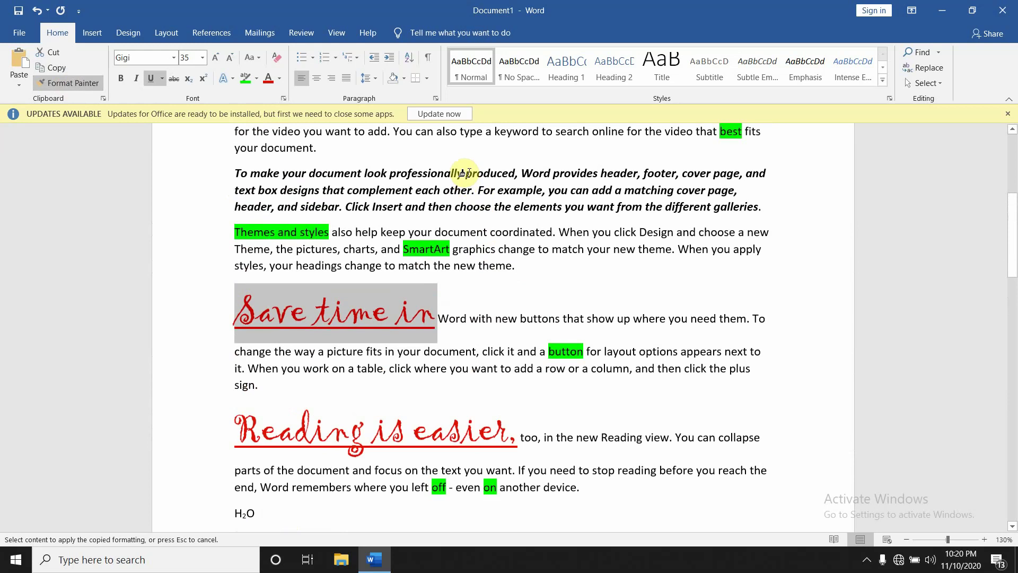
drag(466, 173, 391, 174)
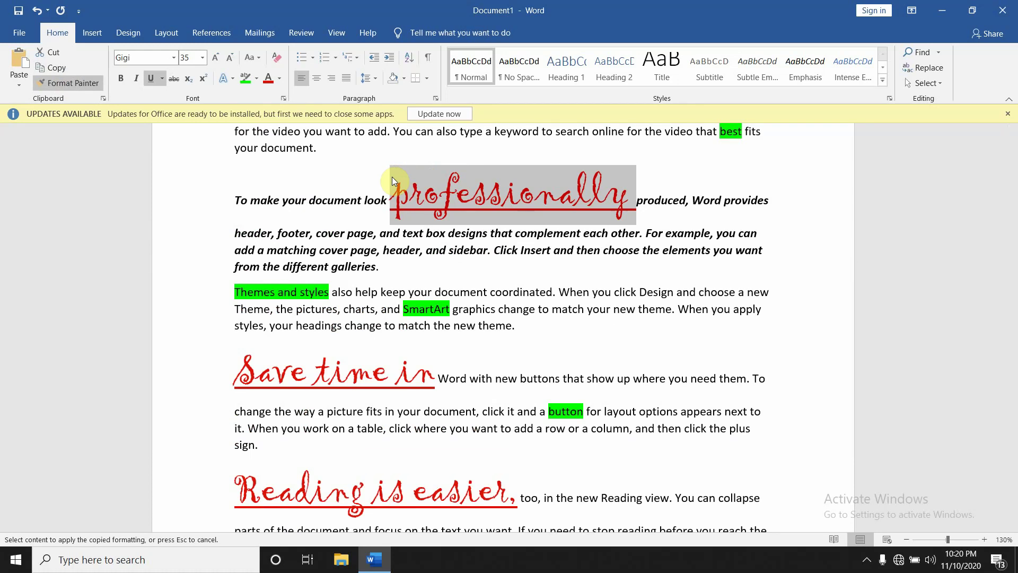
scroll(393, 180, up, 5)
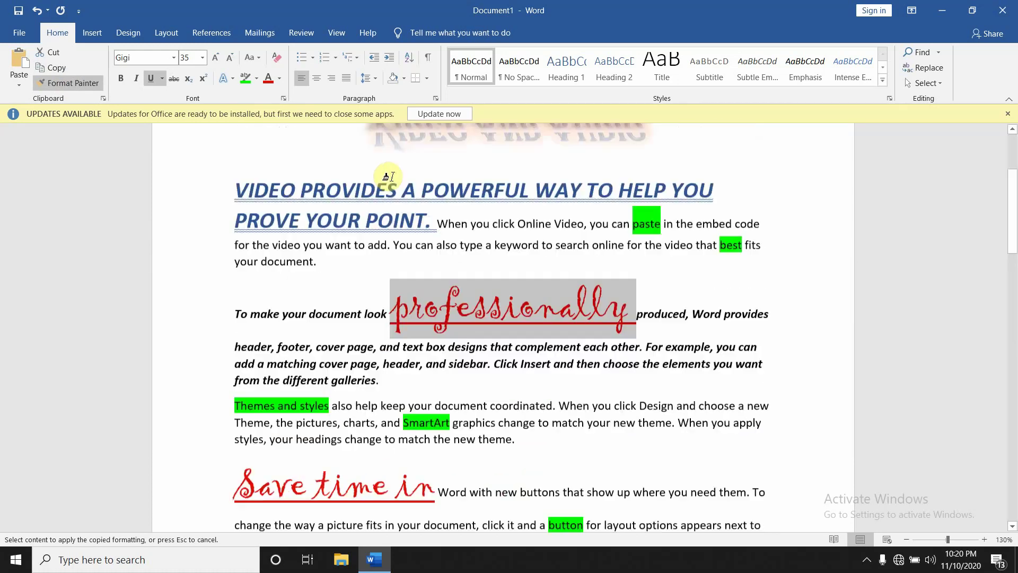
scroll(393, 174, down, 2)
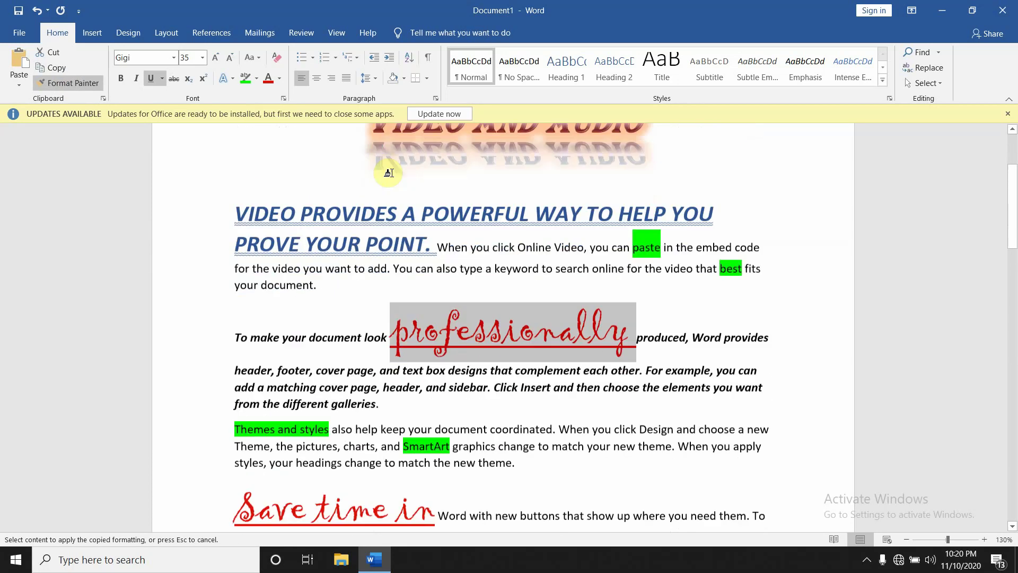
scroll(393, 174, down, 5)
scroll(390, 173, down, 3)
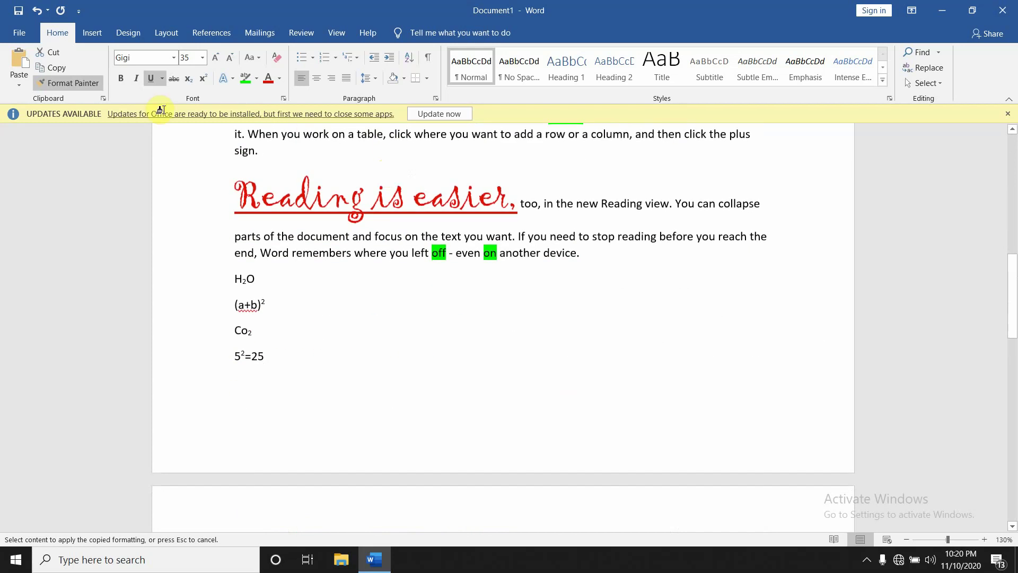
Delete the stored 'VIDEO PROVIDES A POWERFUL WAY…' item from the Clipboard pane, then select 'Reading is easier,'
click(104, 98)
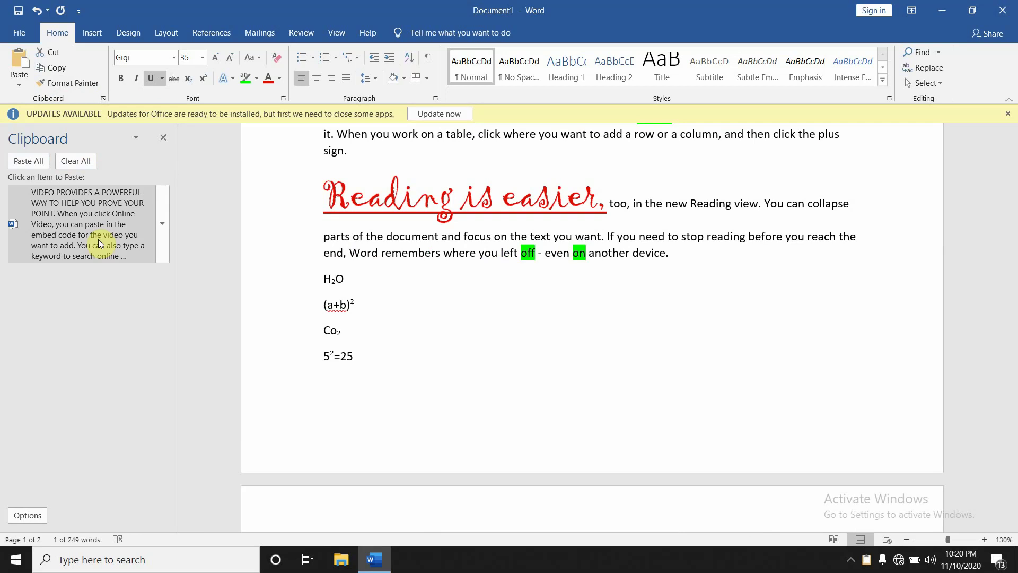
mouse_move(87, 224)
click(163, 225)
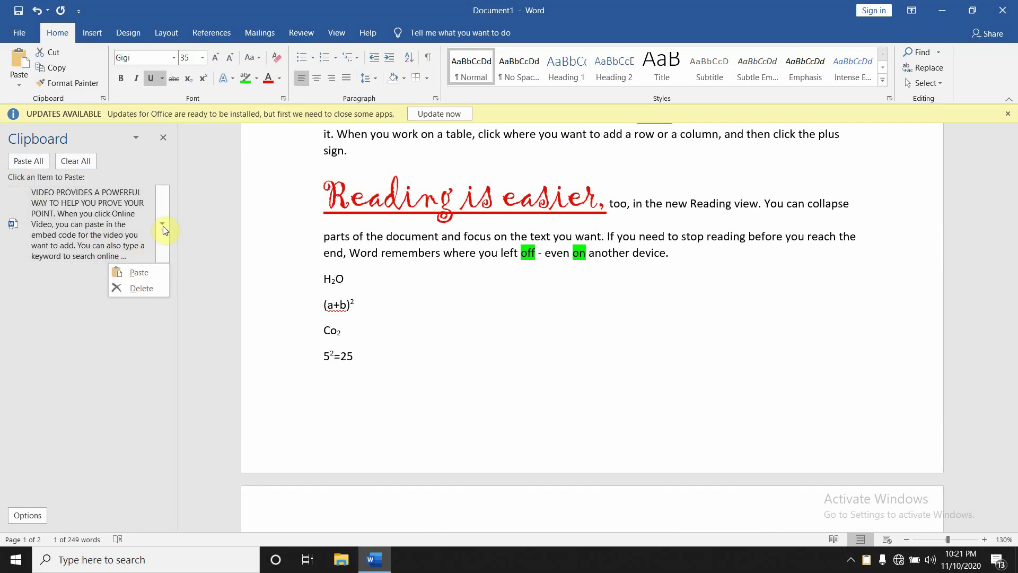
click(142, 290)
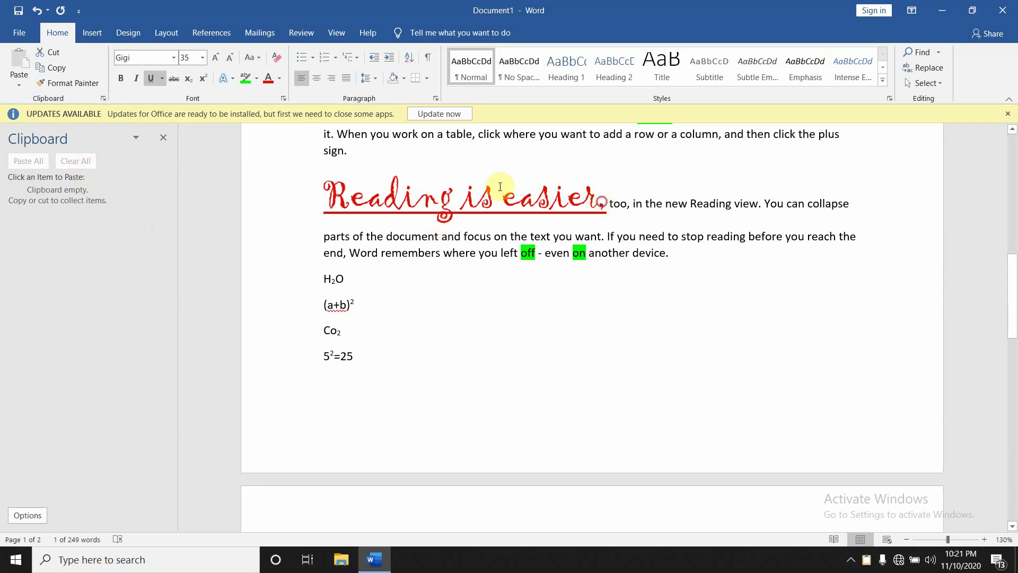
drag(604, 204, 325, 196)
Copy 'Reading is easier,' and 'Word remembers' to the clipboard as separate items
click(69, 83)
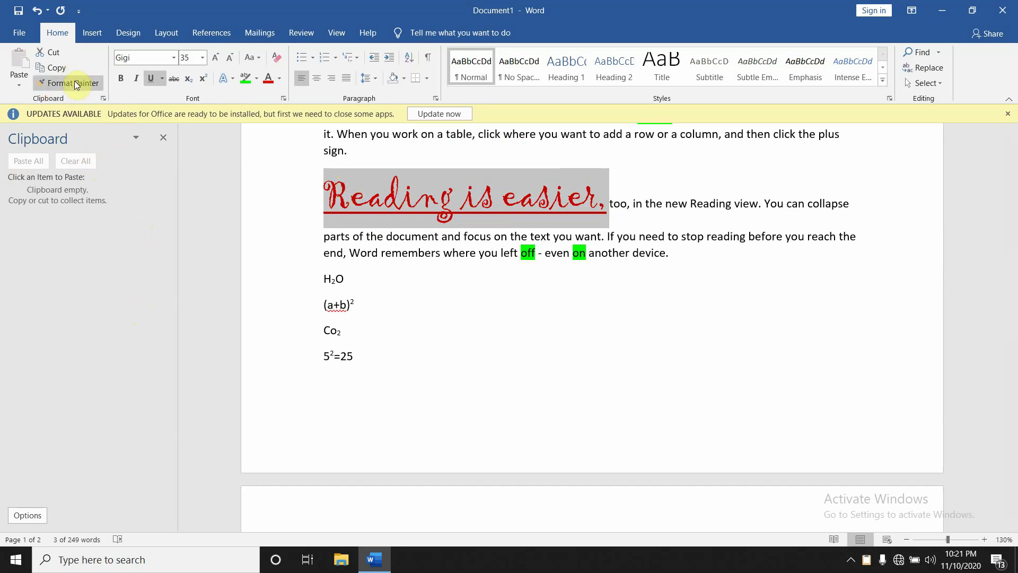
key(ctrl+c)
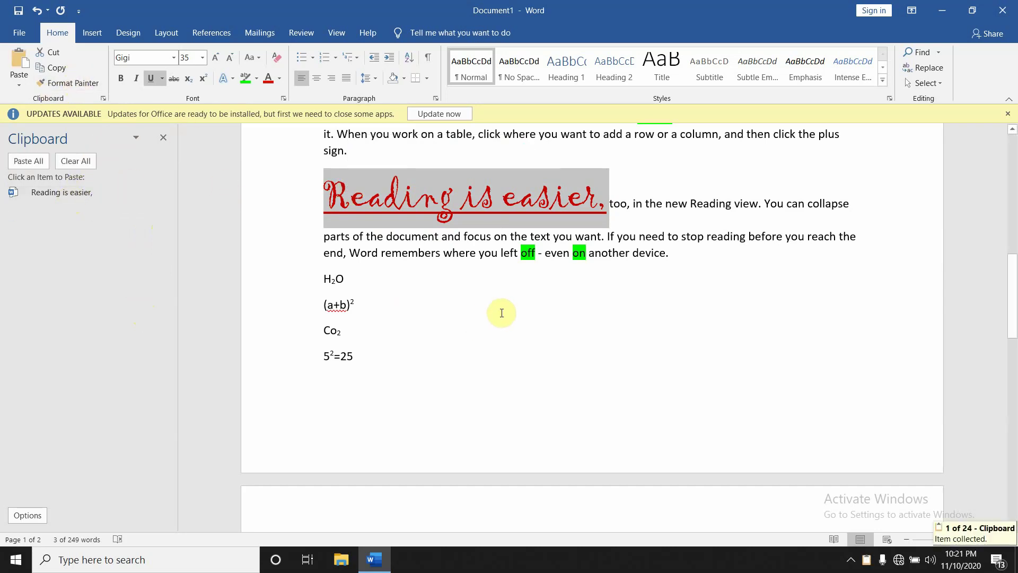
drag(441, 253, 358, 256)
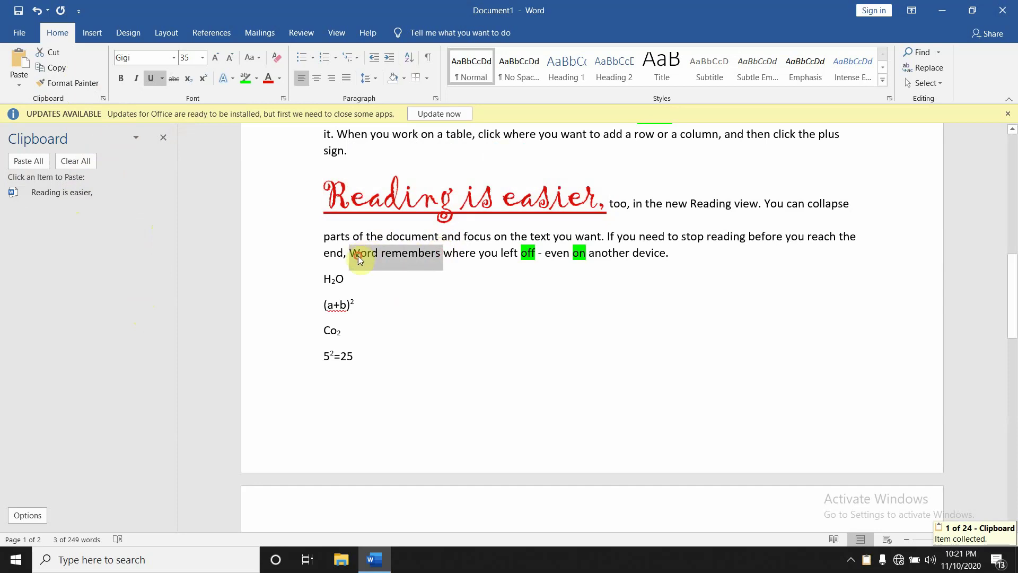
key(ctrl+c)
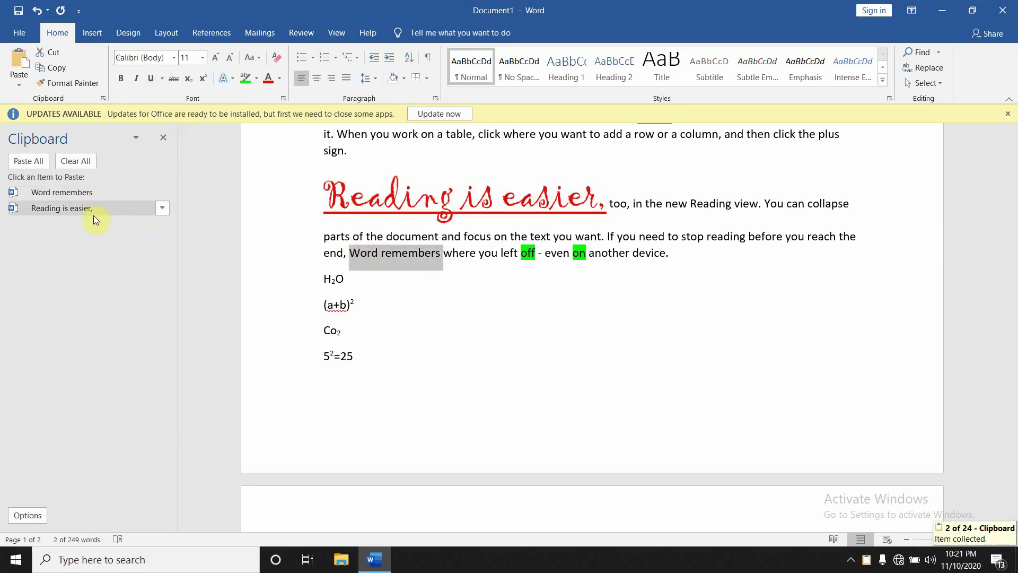
Copy the (a+b)² and 5²=25 lines to the clipboard as separate items
drag(360, 305, 321, 306)
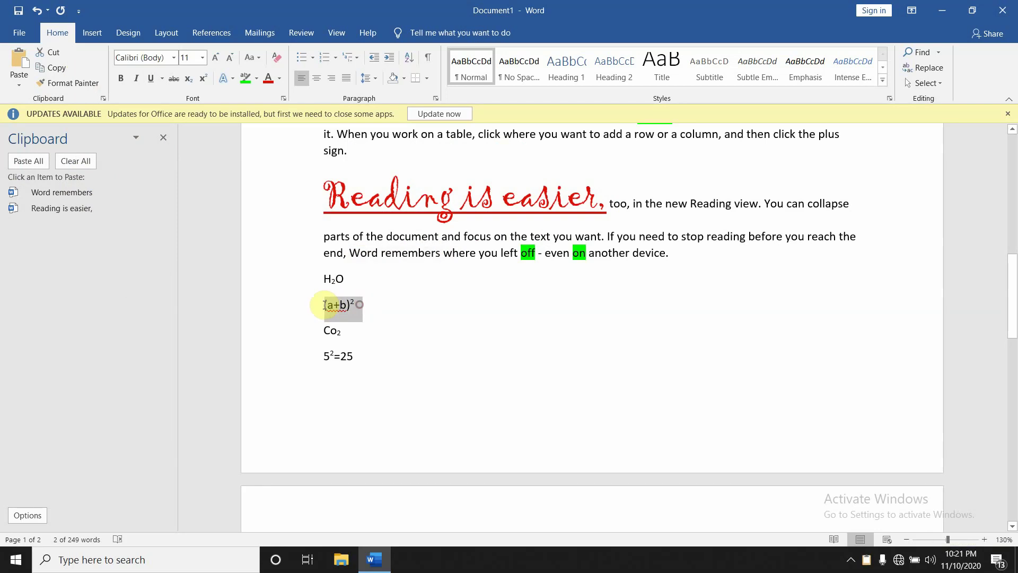
key(ctrl+c)
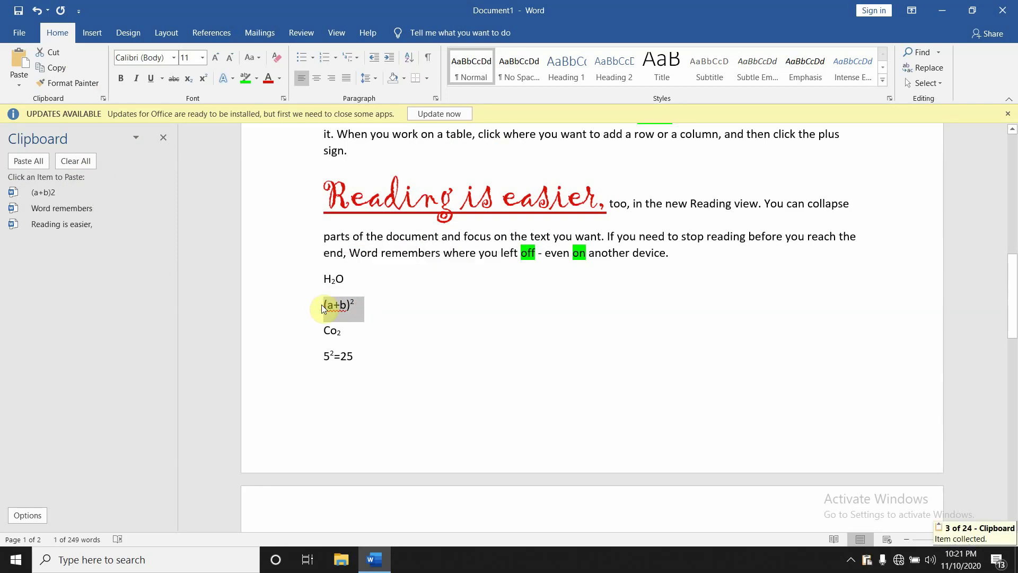
drag(359, 355, 326, 355)
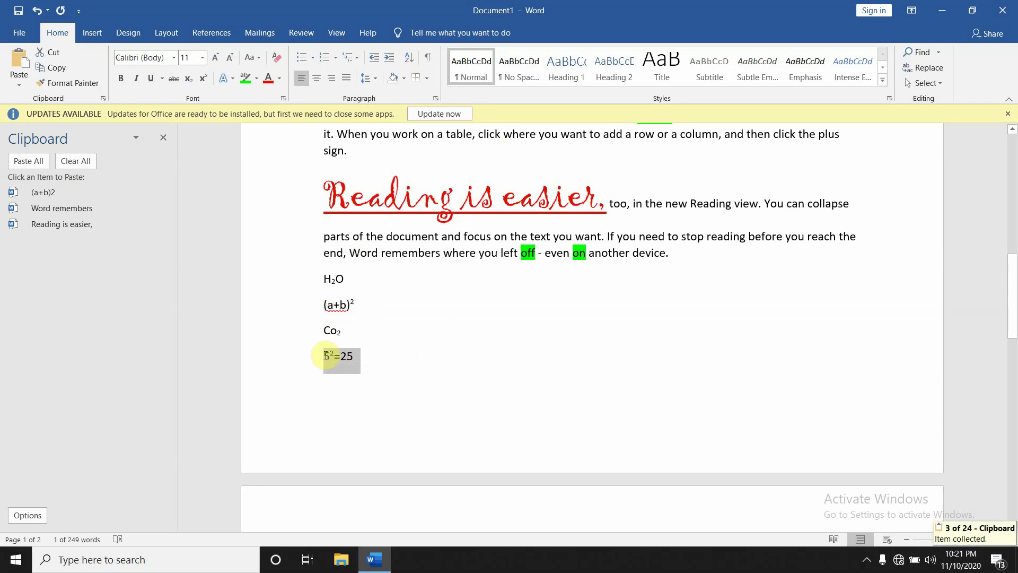
key(ctrl+c)
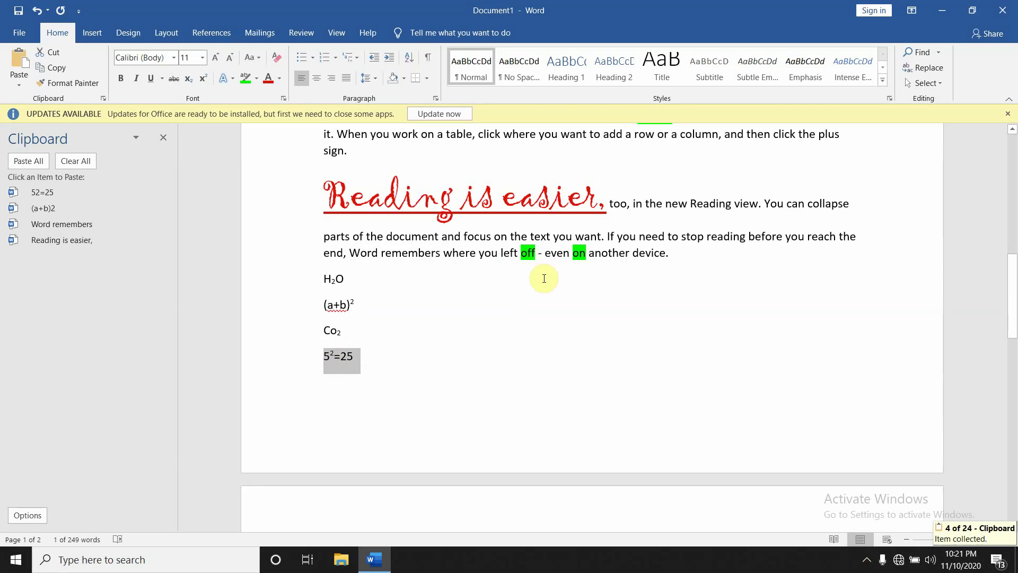
scroll(541, 286, down, 3)
scroll(541, 286, down, 4)
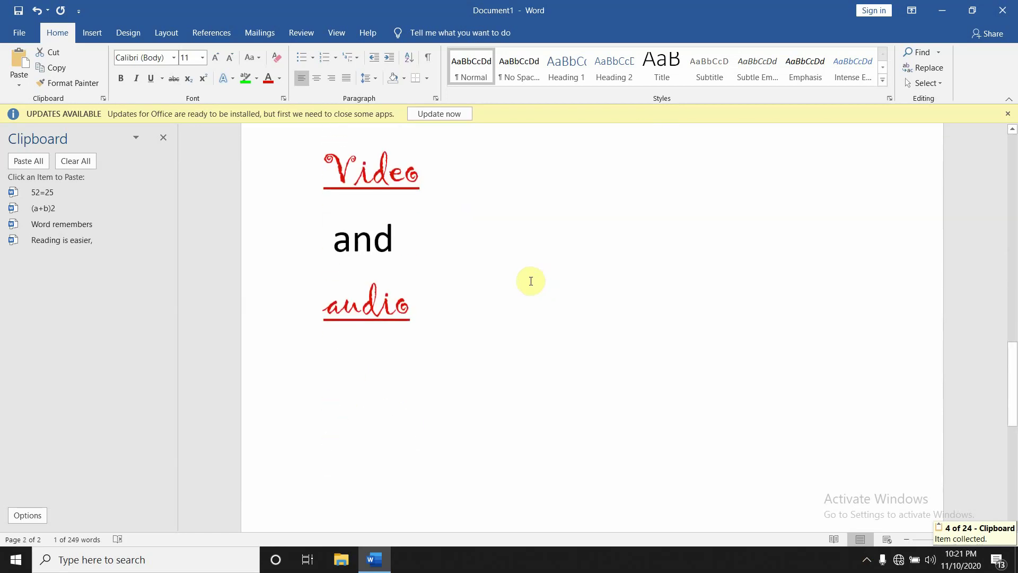
scroll(424, 240, up, 3)
scroll(424, 240, up, 7)
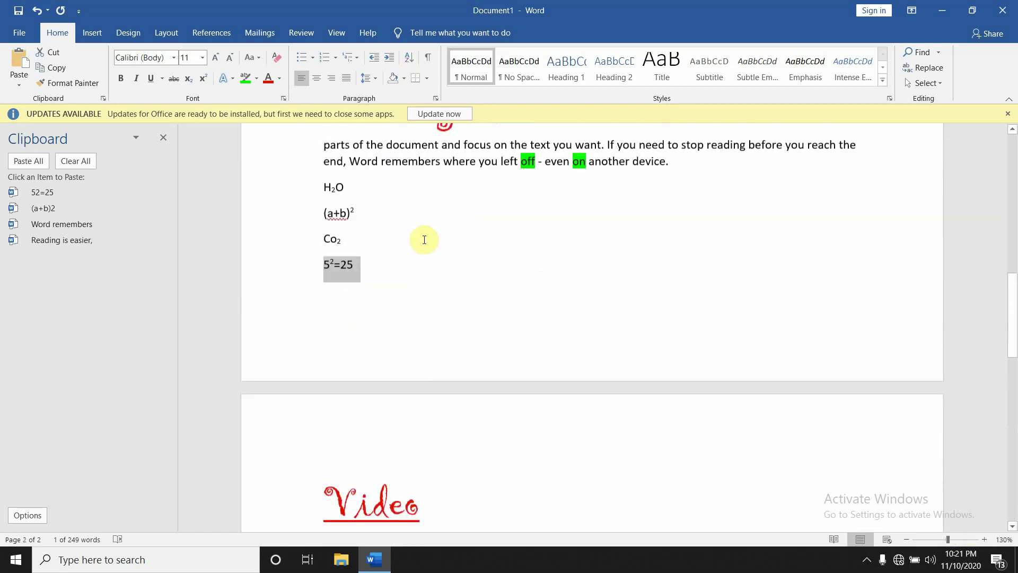
scroll(357, 295, up, 2)
Cut the H₂O line and paste it on a new line below 5²=25
drag(352, 245, 321, 247)
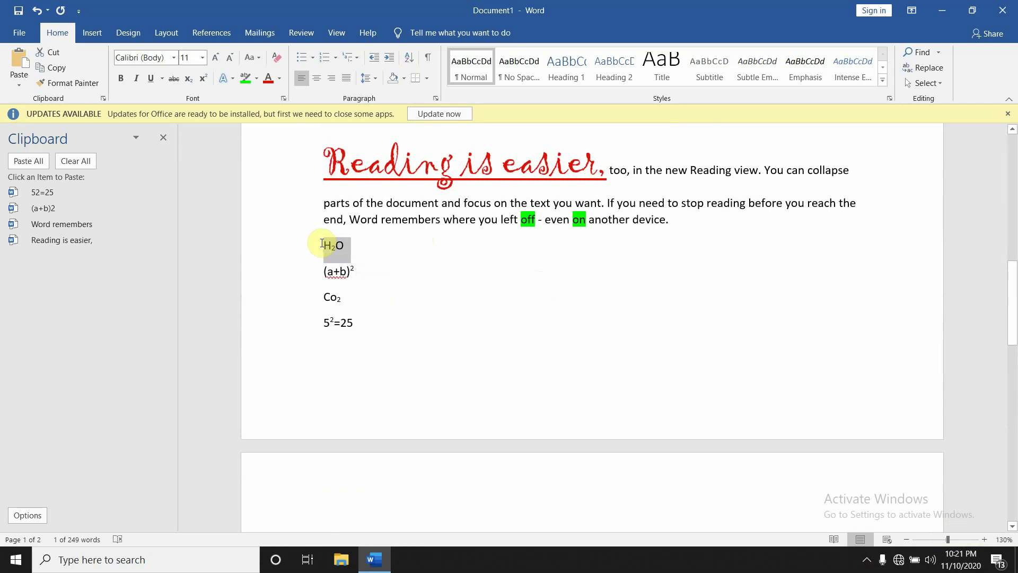
key(ctrl+x)
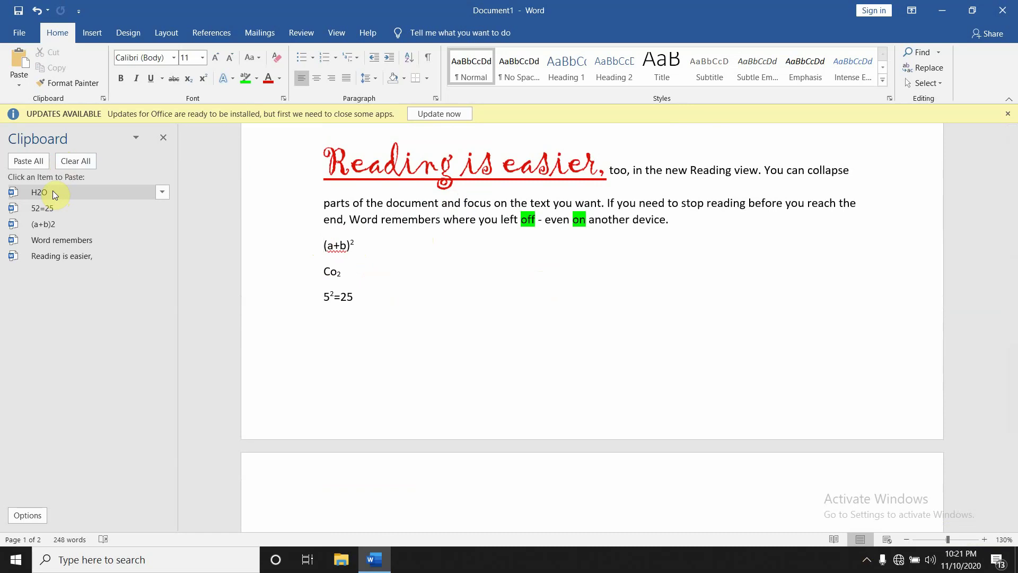
click(346, 316)
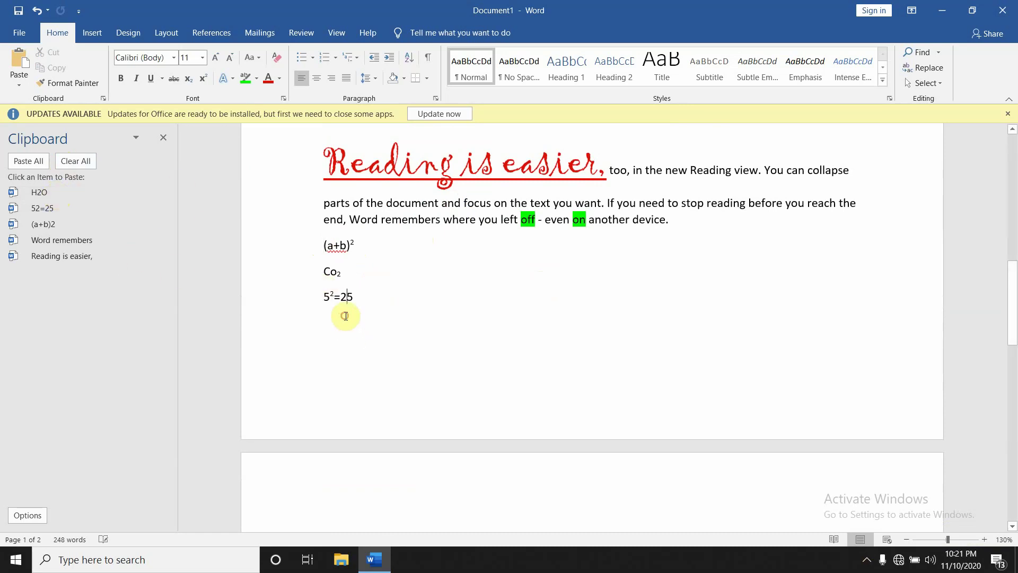
key(Return)
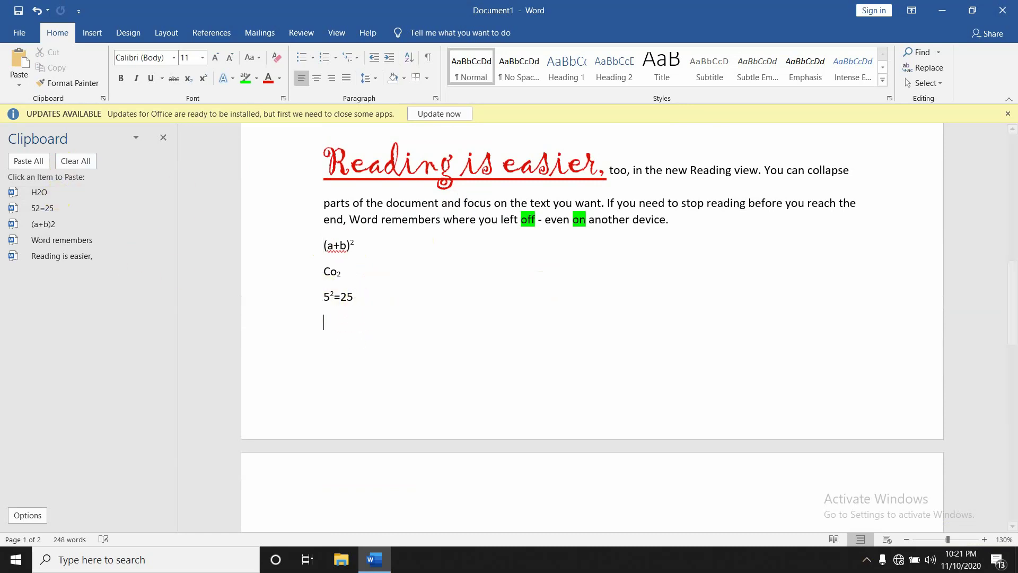
key(ctrl+z)
key(ctrl+v)
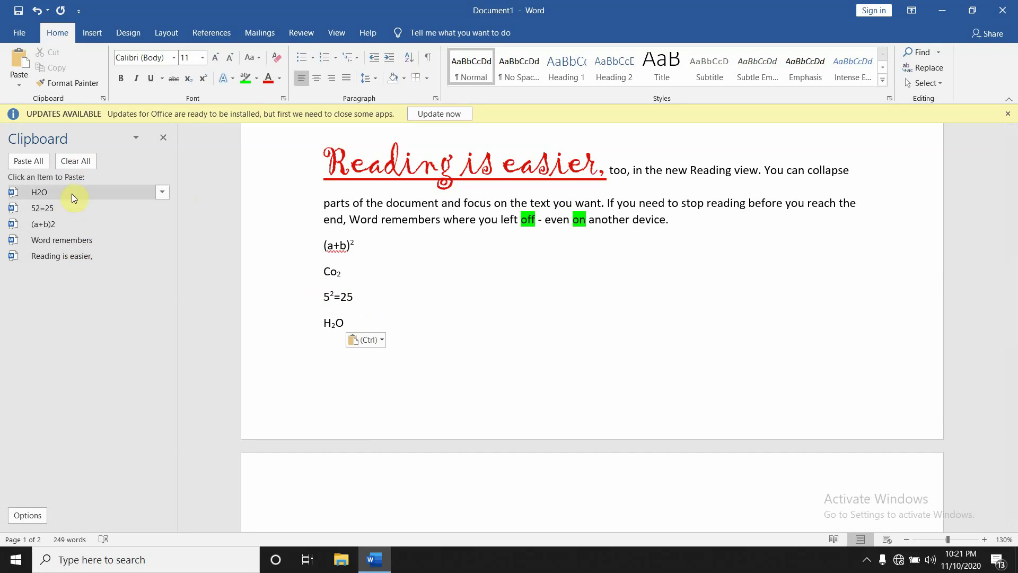
Use Paste All to insert every collected item, then Clear All and close the Clipboard pane
click(44, 163)
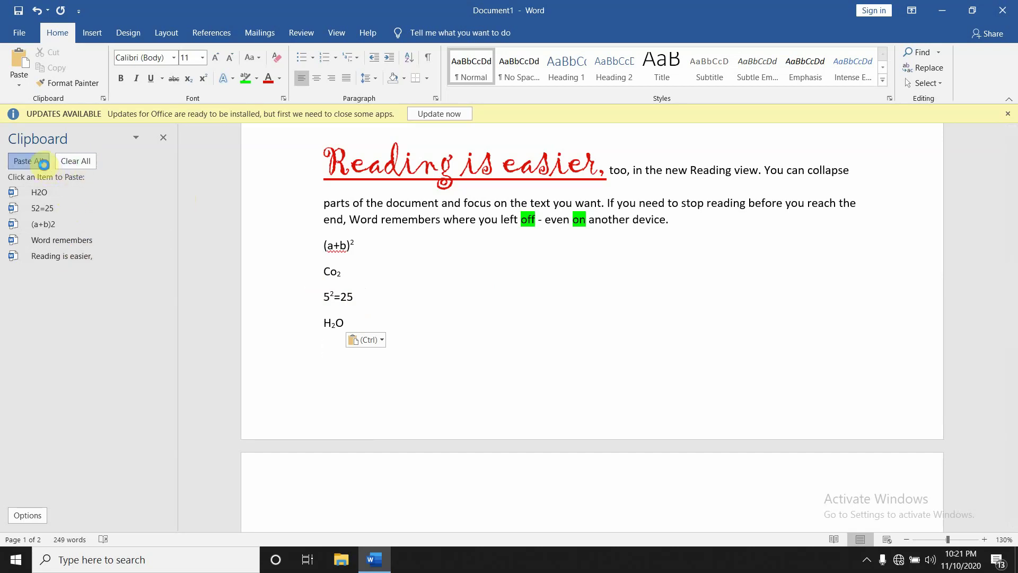
scroll(385, 422, down, 4)
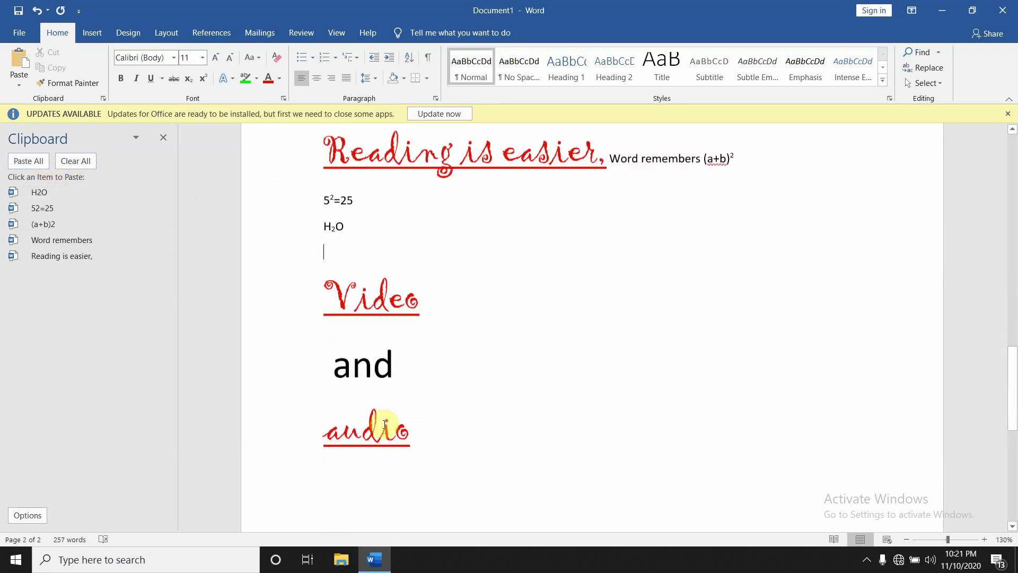
scroll(385, 422, up, 1)
scroll(385, 424, up, 1)
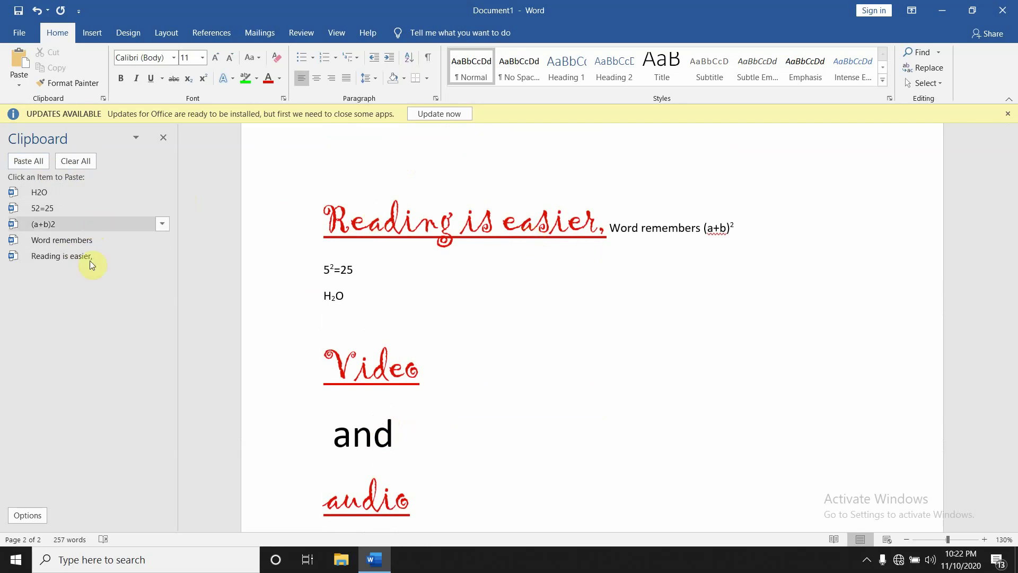
click(76, 168)
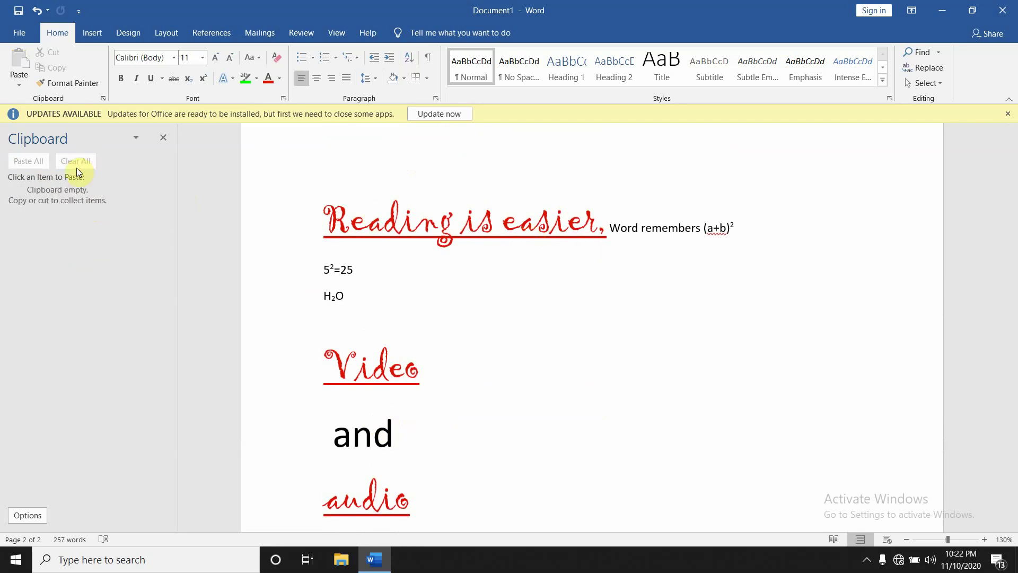
click(169, 135)
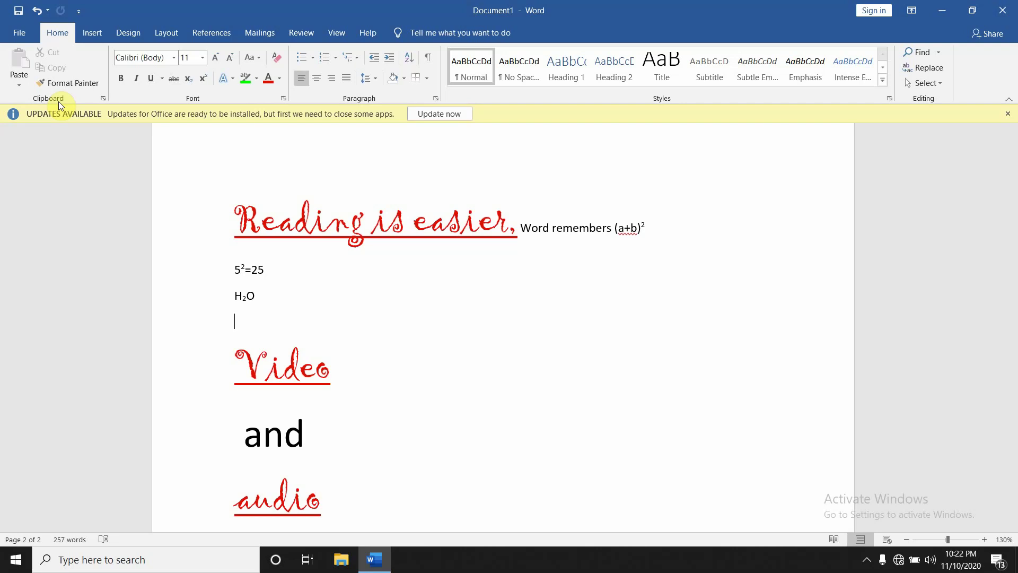
Switch the ribbon back to the Home formatting commands
scroll(58, 101, down, 2)
scroll(58, 101, down, 6)
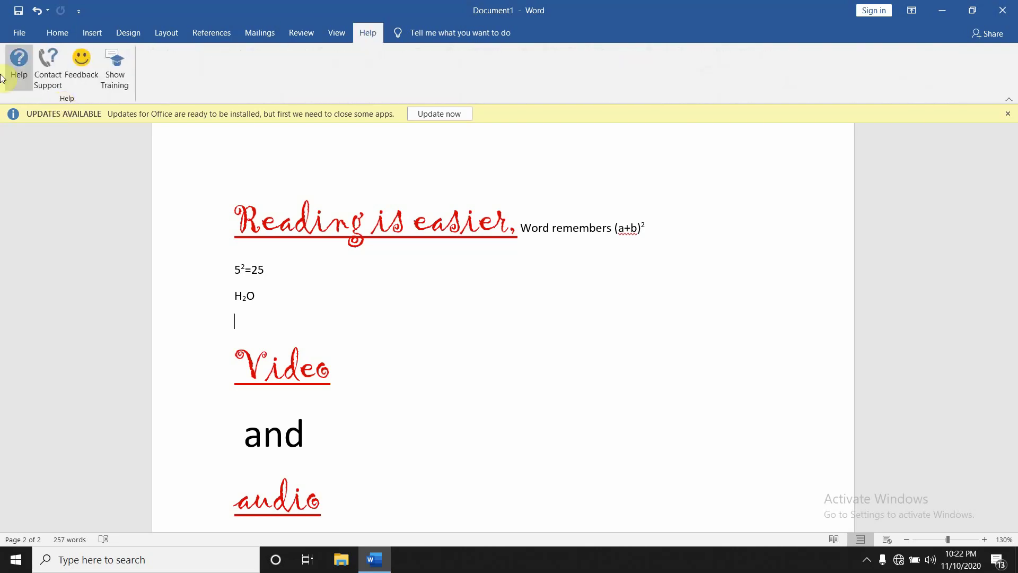
click(57, 33)
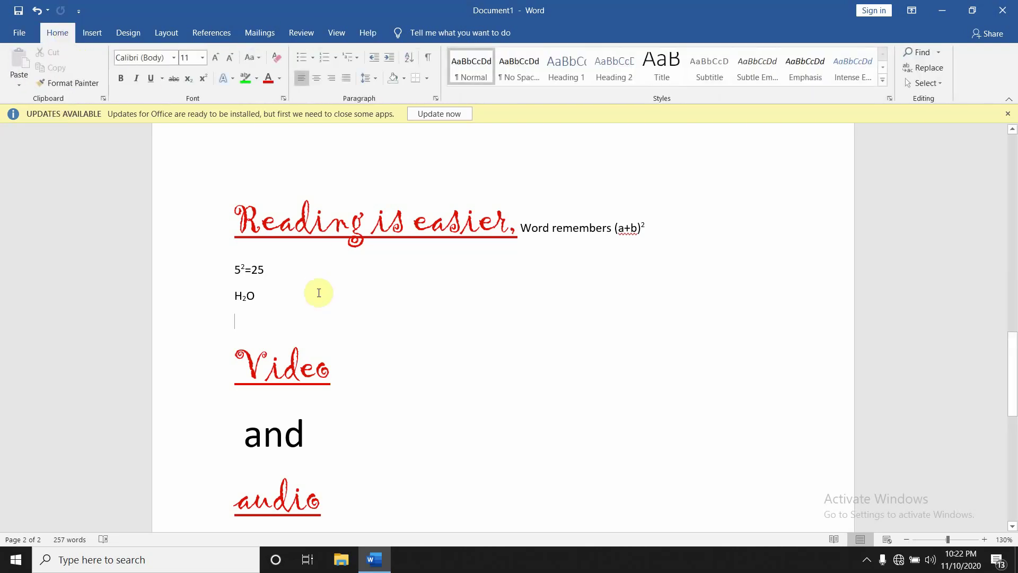
Return to the 'Video and Audio' title atop page 1 and reveal the hidden system-tray icons
scroll(318, 292, up, 5)
scroll(318, 293, up, 5)
scroll(319, 293, up, 1)
scroll(318, 293, up, 2)
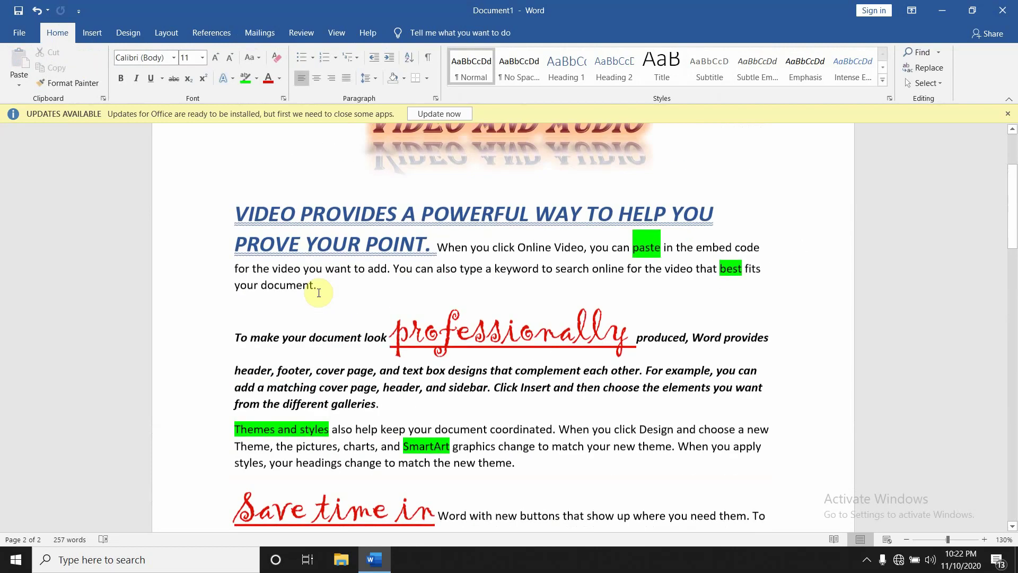
scroll(319, 293, up, 1)
scroll(319, 293, up, 4)
scroll(318, 293, up, 1)
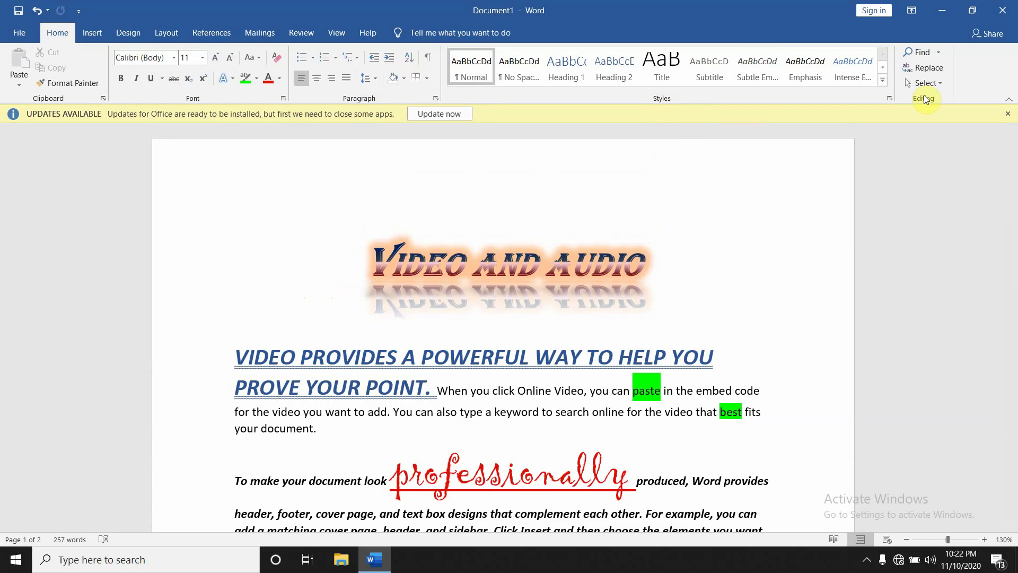
click(866, 560)
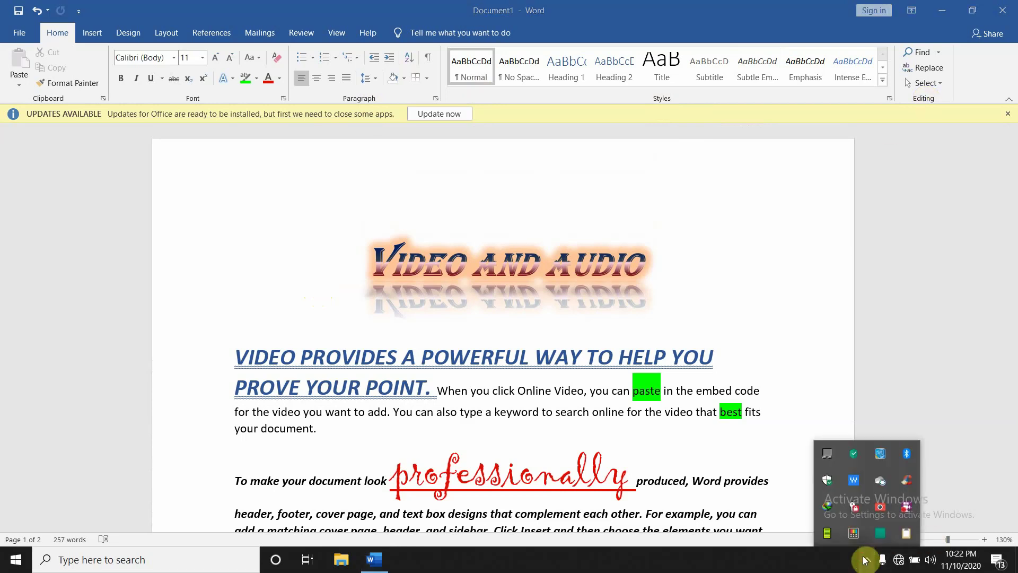